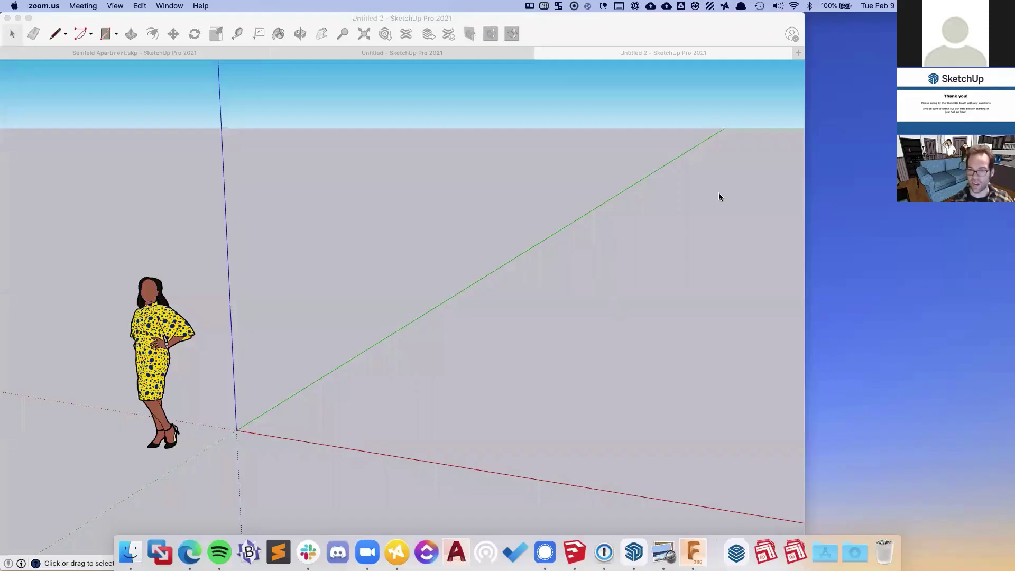
- Resize the SketchUp window, collapse the Tags panel, and orbit to show the scale figure
{"action": "left_click", "coordinate": [777, 211]}
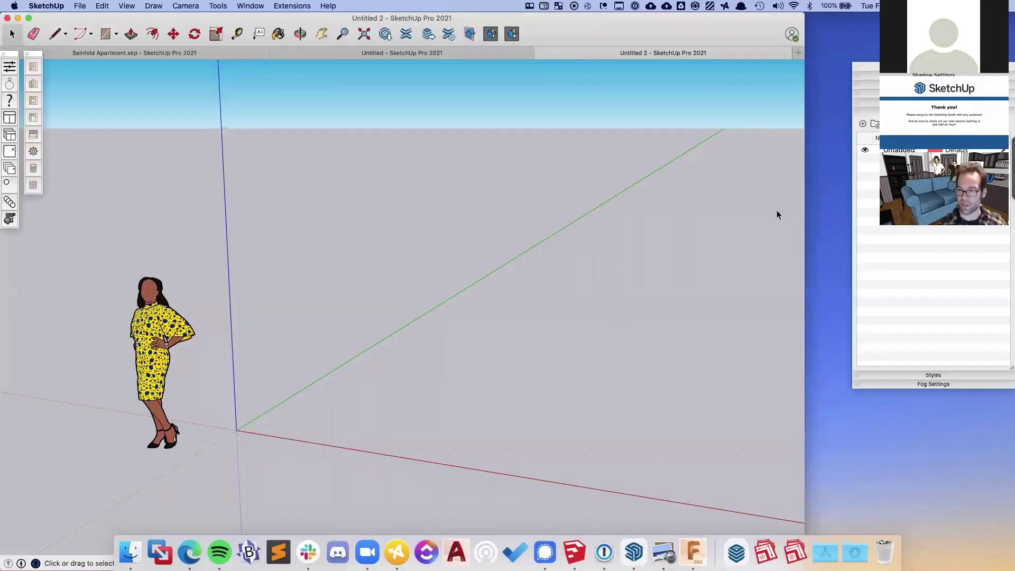
{"action": "left_click_drag", "start_coordinate": [804, 234], "coordinate": [1007, 246]}
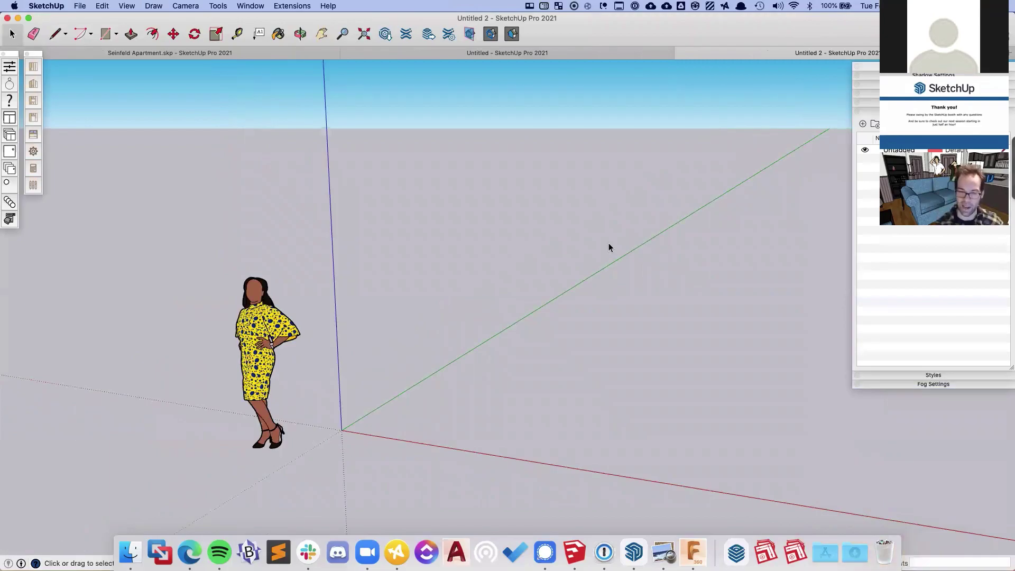
{"action": "middle_click_drag", "start_coordinate": [329, 365], "coordinate": [186, 392]}
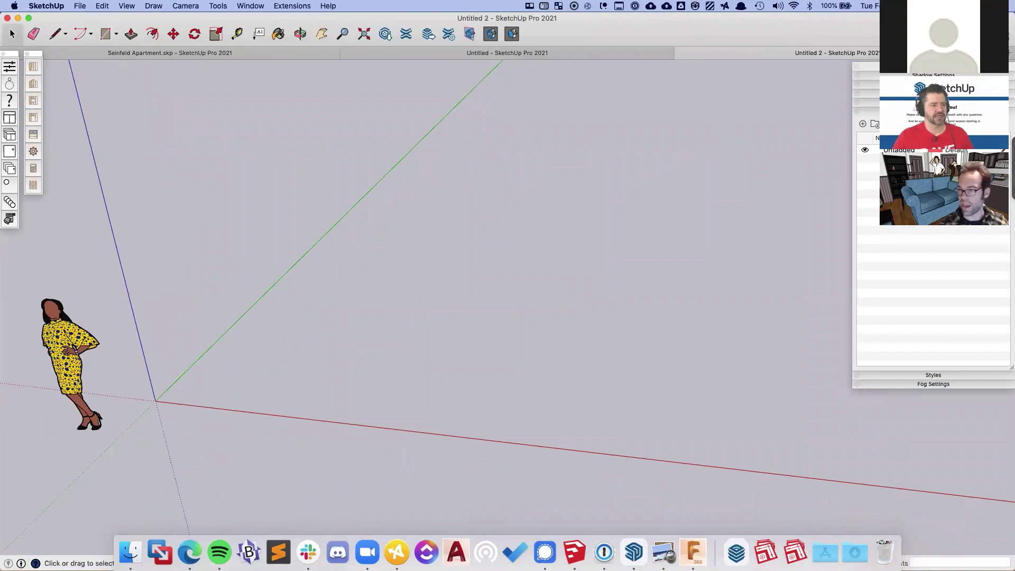
{"action": "left_click", "coordinate": [933, 111]}
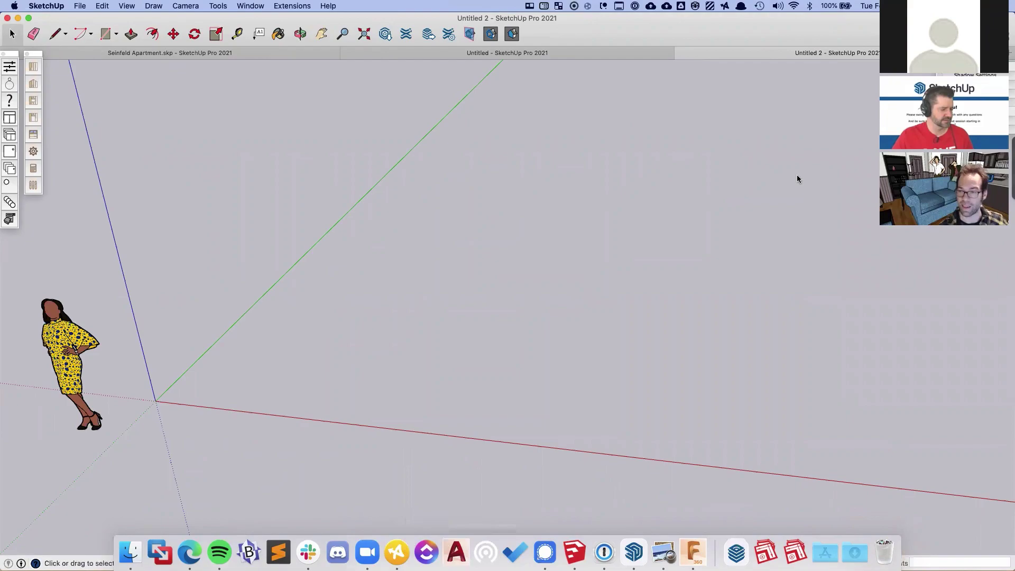
{"action": "left_click_drag", "start_coordinate": [1009, 264], "coordinate": [787, 259]}
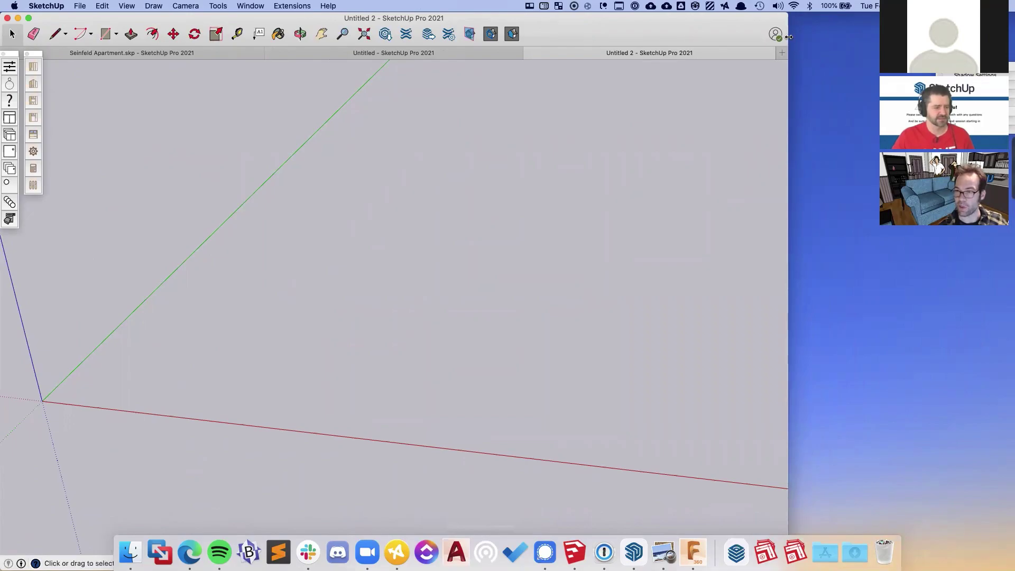
{"action": "left_click_drag", "start_coordinate": [790, 36], "coordinate": [819, 36]}
{"action": "middle_click_drag", "start_coordinate": [315, 224], "coordinate": [369, 199]}
- Draw a five-wall run of stud-framed, sided walls with Rectangular Wall Assembly, then orbit around it
{"action": "left_click", "coordinate": [33, 67]}
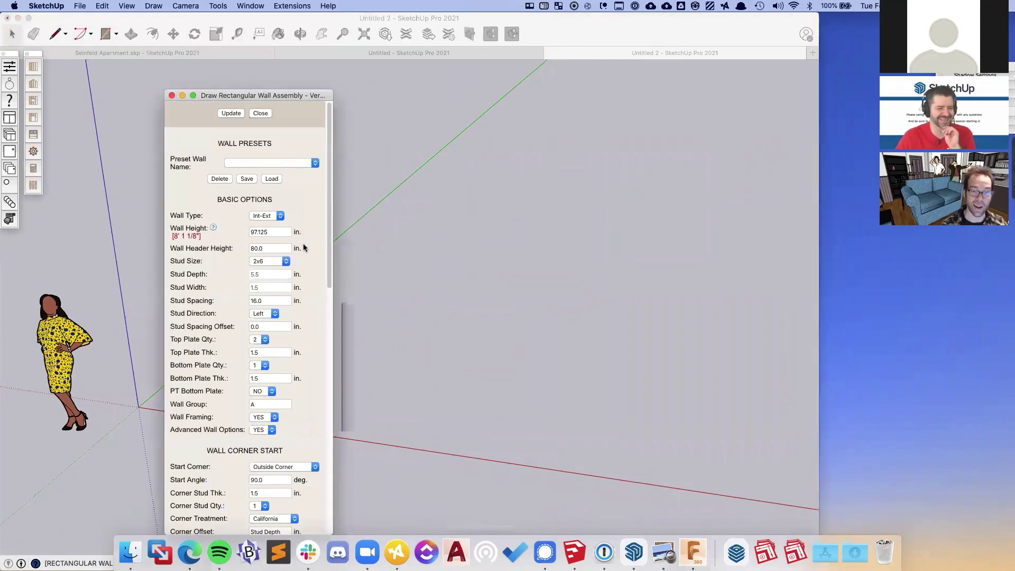
{"action": "left_click_drag", "start_coordinate": [268, 95], "coordinate": [122, 56]}
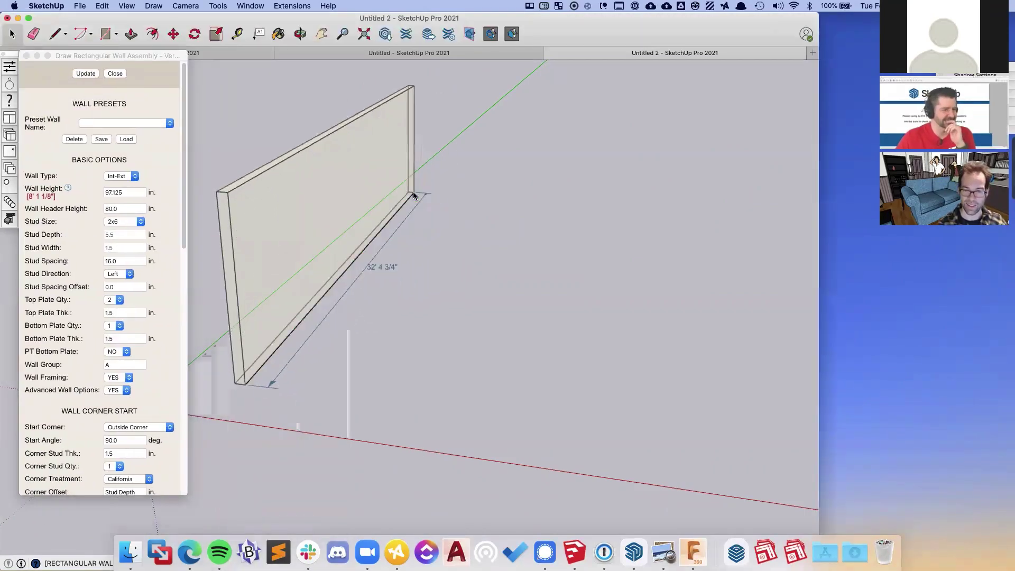
{"action": "left_click", "coordinate": [425, 201]}
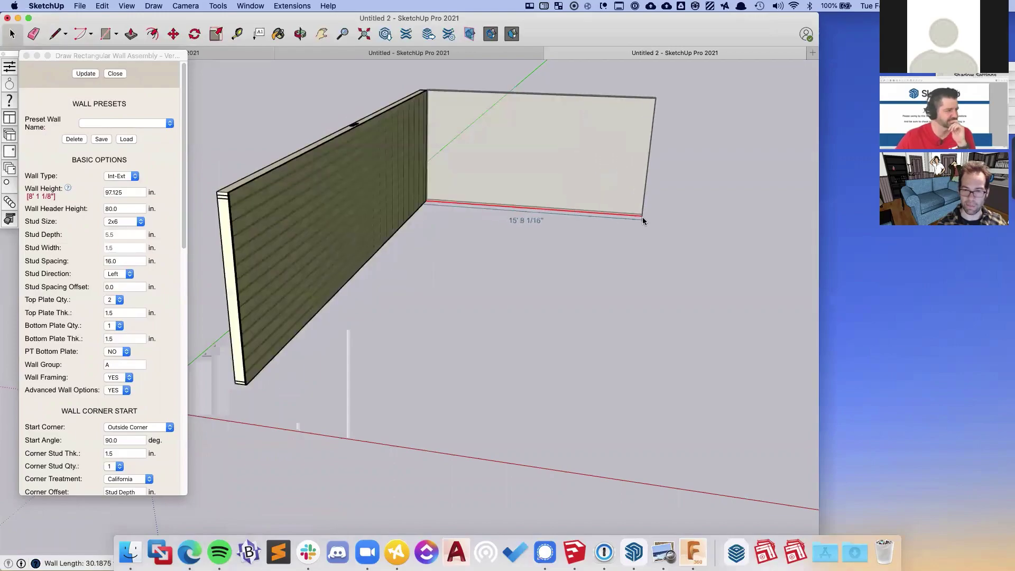
{"action": "middle_click_drag", "start_coordinate": [418, 154], "coordinate": [385, 210]}
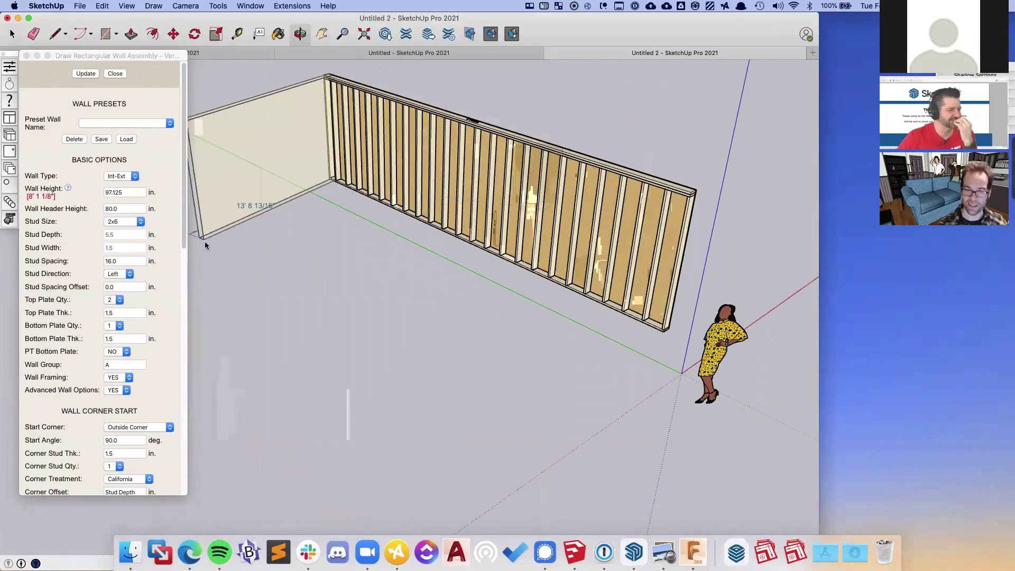
{"action": "left_click", "coordinate": [195, 224]}
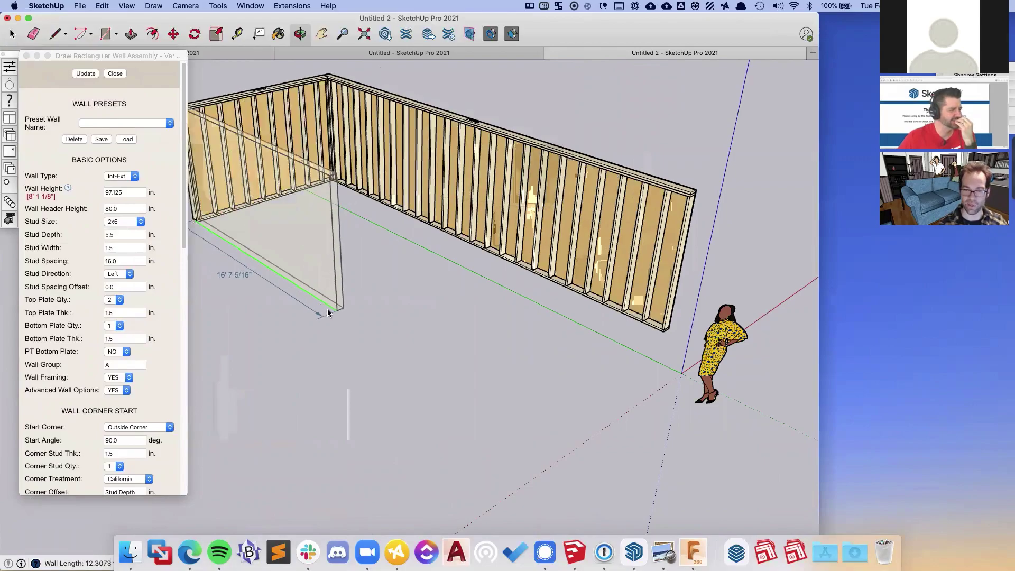
{"action": "left_click", "coordinate": [258, 358]}
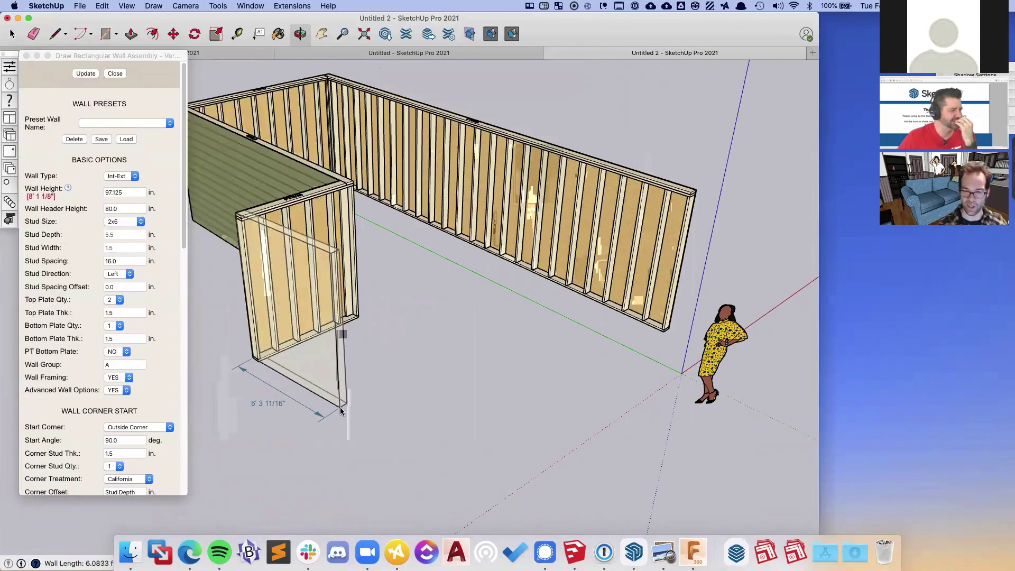
{"action": "left_click", "coordinate": [416, 413]}
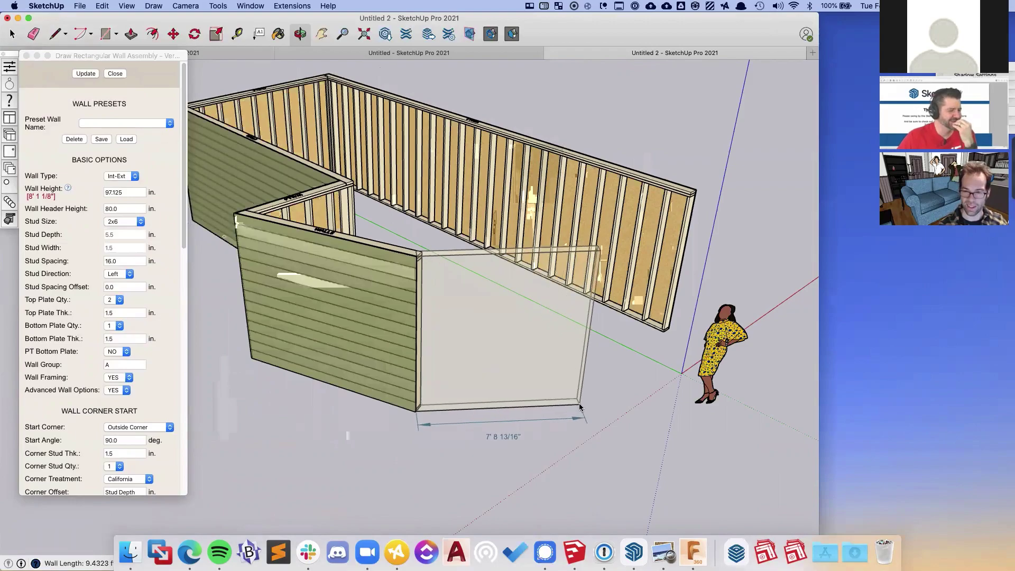
{"action": "left_click", "coordinate": [581, 406]}
{"action": "key", "text": "space"}
{"action": "middle_click_drag", "start_coordinate": [636, 414], "coordinate": [238, 394]}
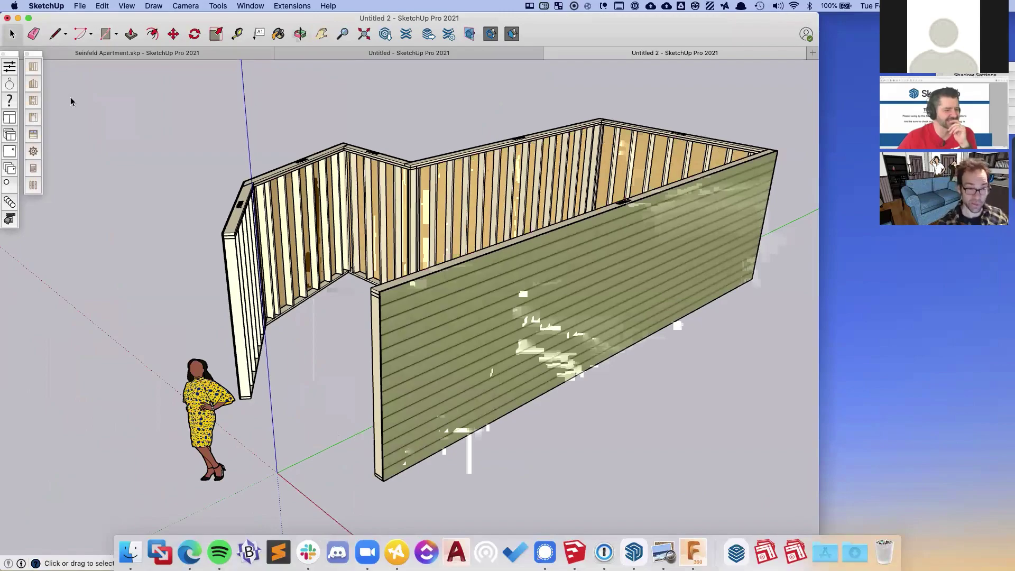
{"action": "middle_click_drag", "start_coordinate": [154, 267], "coordinate": [248, 243]}
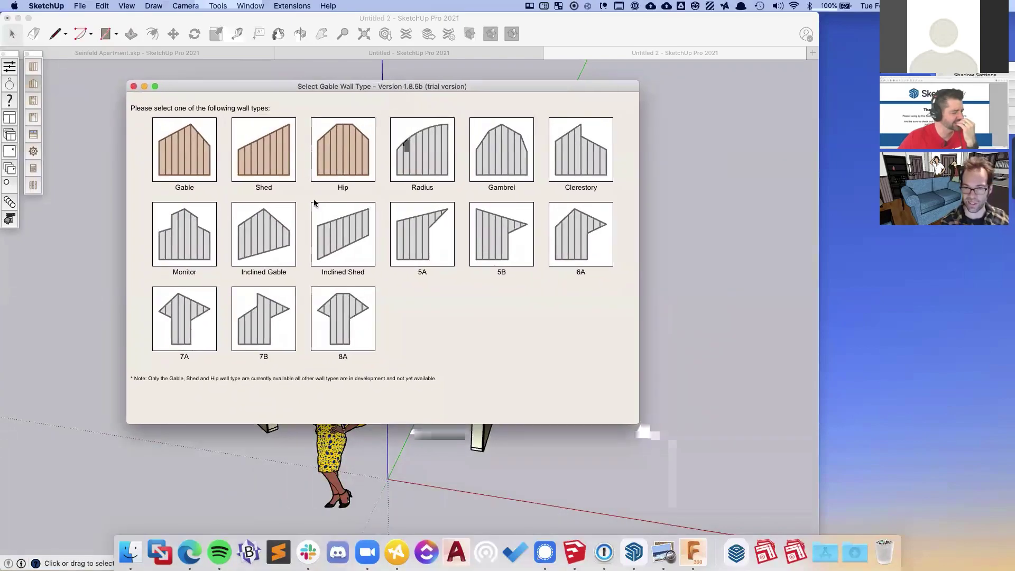
- Place a Gable-type framed wall from a start point to an end point beside the wall run
{"action": "left_click", "coordinate": [171, 156]}
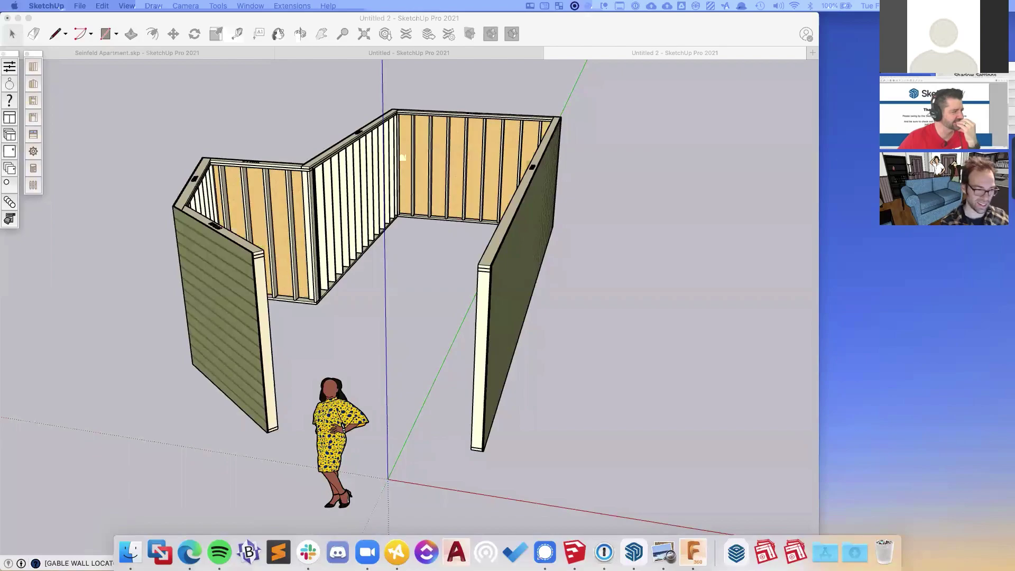
{"action": "left_click", "coordinate": [595, 397]}
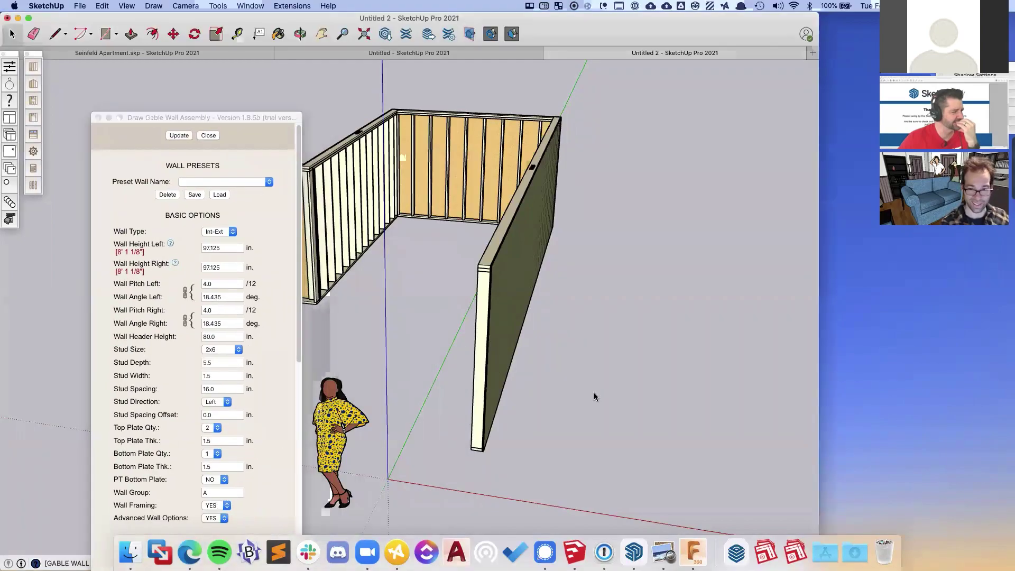
{"action": "middle_click_drag", "start_coordinate": [667, 363], "coordinate": [608, 381]}
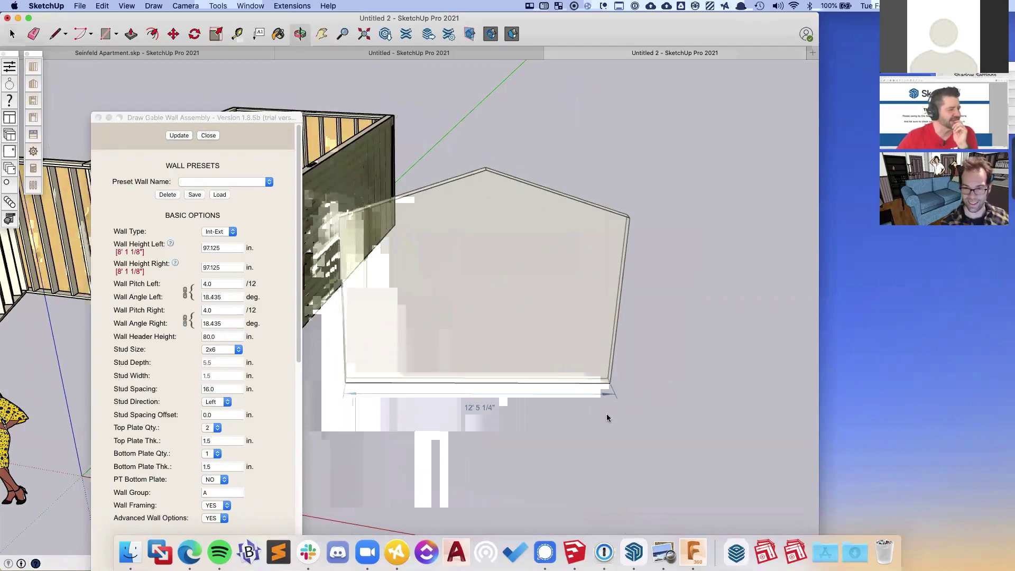
{"action": "left_click", "coordinate": [636, 421]}
{"action": "middle_click_drag", "start_coordinate": [246, 360], "coordinate": [293, 387]}
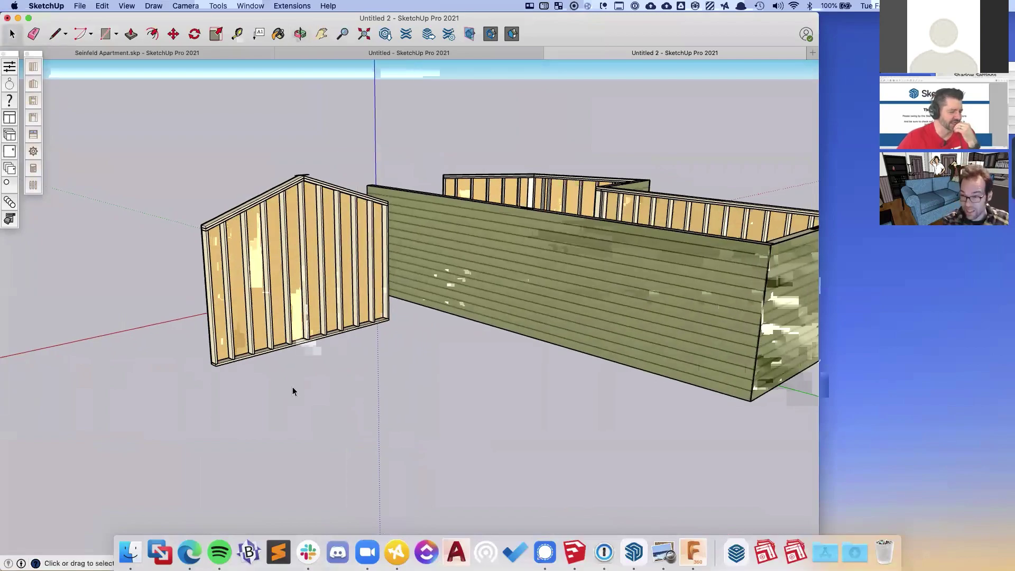
- Zoom in and orbit around the gable wall's peak to inspect its framing, then zoom out
{"action": "scroll", "coordinate": [306, 186], "scroll_direction": "up", "scroll_amount": 5}
{"action": "scroll", "coordinate": [306, 186], "scroll_direction": "up", "scroll_amount": 2}
{"action": "middle_click_drag", "start_coordinate": [262, 186], "coordinate": [148, 175]}
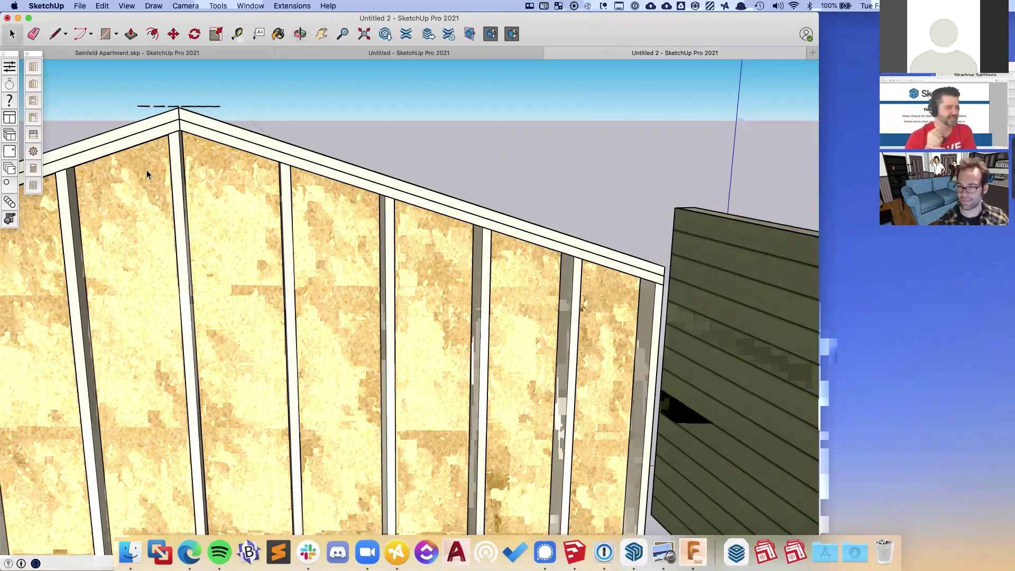
{"action": "scroll", "coordinate": [147, 174], "scroll_direction": "down", "scroll_amount": 8}
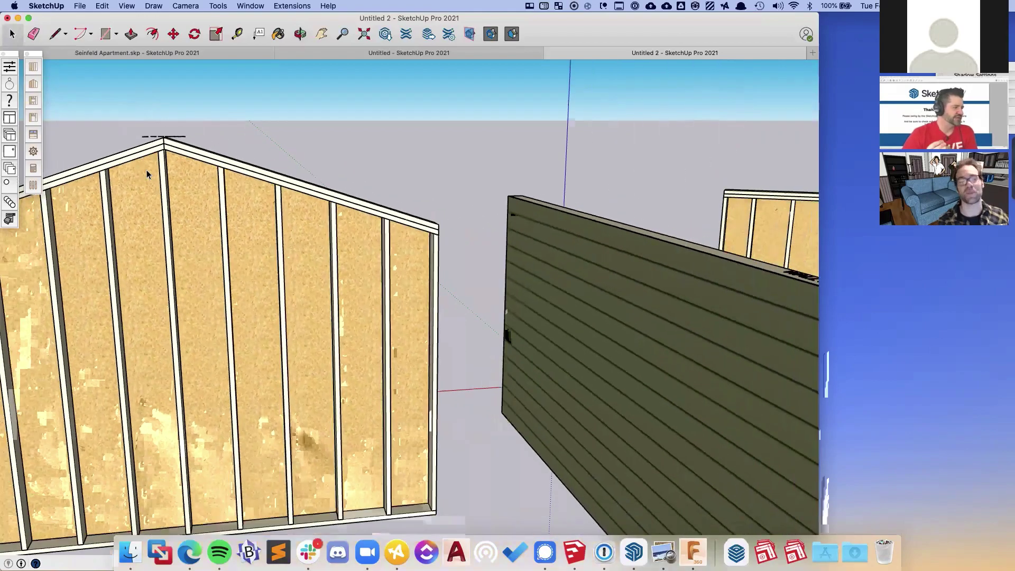
{"action": "scroll", "coordinate": [147, 174], "scroll_direction": "down", "scroll_amount": 3}
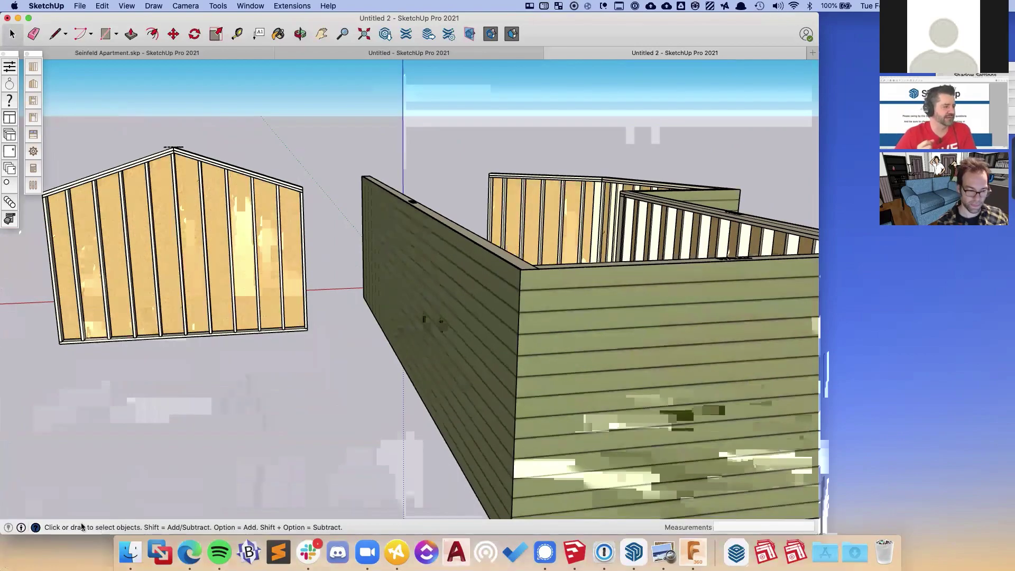
- Orbit to see the whole layout and start a new rectangular wall near the long wall's end
{"action": "key", "text": "o"}
{"action": "left_click_drag", "start_coordinate": [347, 277], "coordinate": [437, 315]}
{"action": "key", "text": "space"}
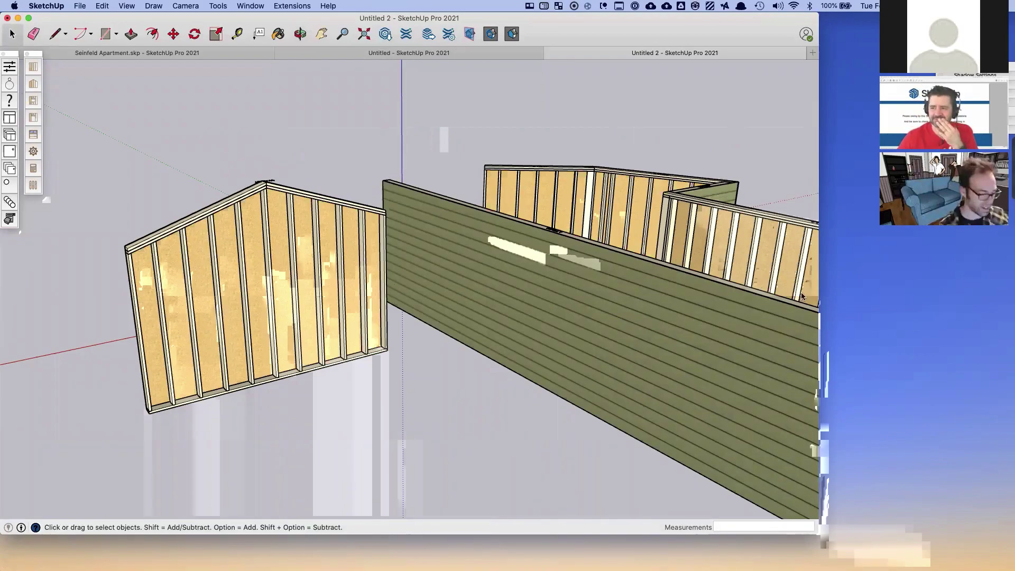
{"action": "middle_click_drag", "start_coordinate": [513, 296], "coordinate": [353, 334]}
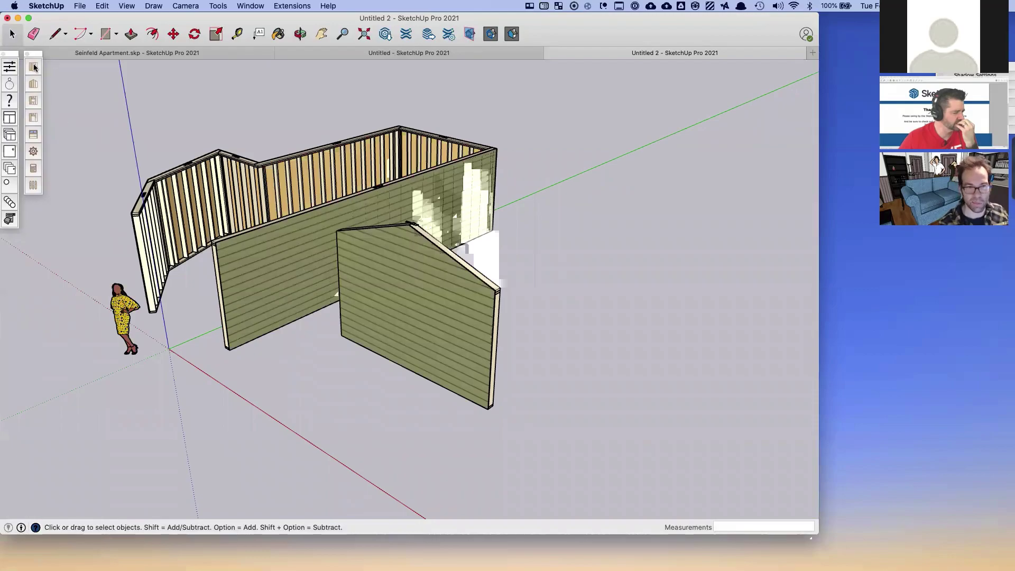
{"action": "left_click", "coordinate": [36, 70]}
{"action": "left_click", "coordinate": [568, 245]}
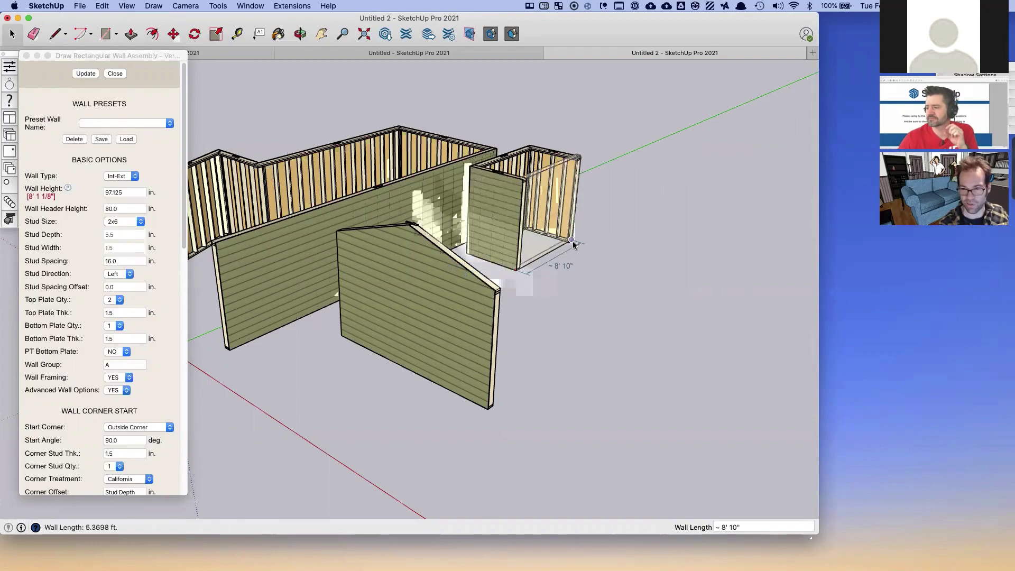
- Place the last wall point to close the compact four-walled box, then orbit to a steeper view
{"action": "left_click", "coordinate": [573, 241]}
{"action": "middle_click_drag", "start_coordinate": [597, 247], "coordinate": [575, 326]}
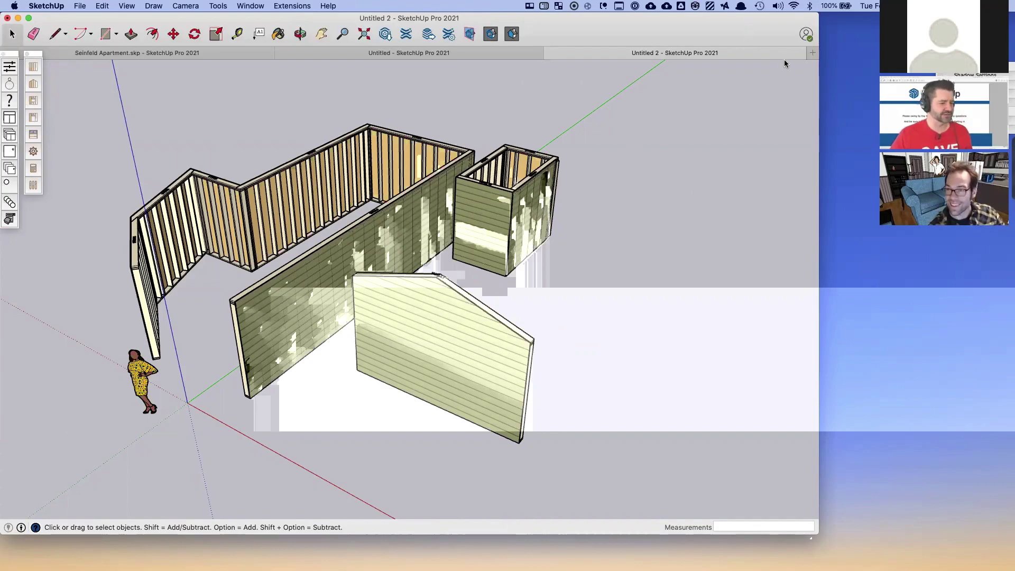
- Drag the collapsed Default Tray panel stack out from behind the webcam inset into view
{"action": "left_click_drag", "start_coordinate": [993, 69], "coordinate": [772, 77]}
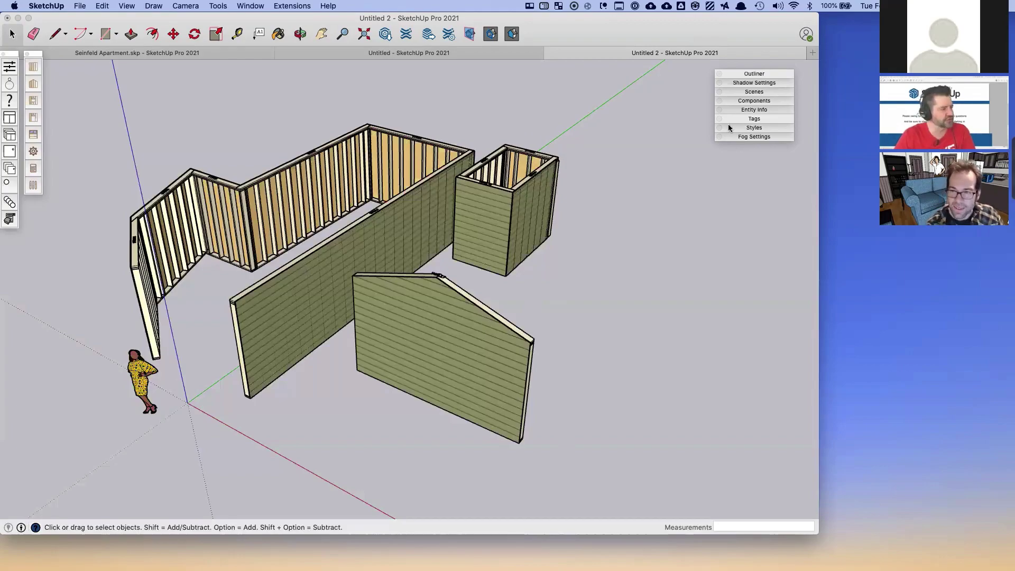
{"action": "left_click_drag", "start_coordinate": [531, 336], "coordinate": [278, 184]}
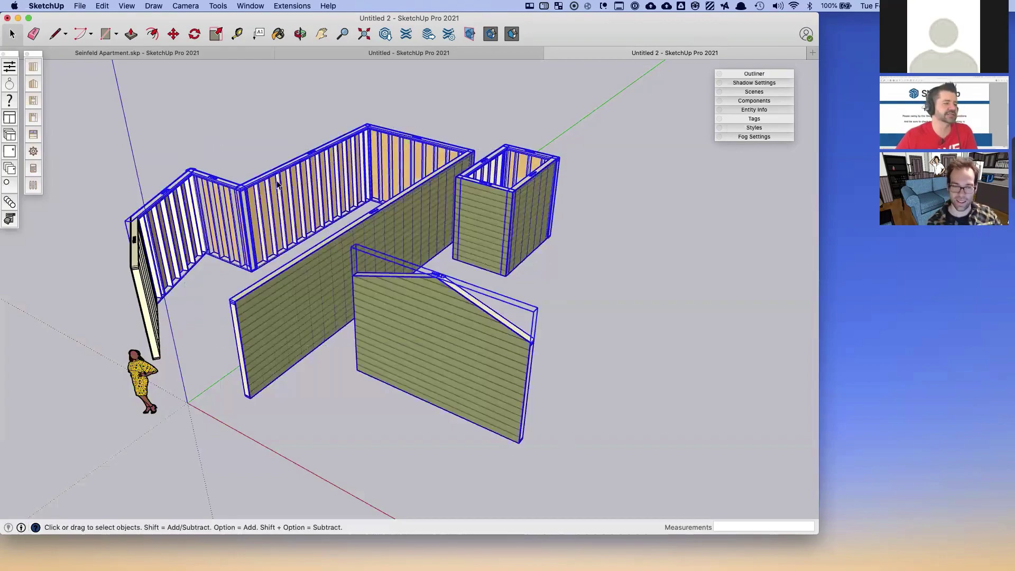
{"action": "middle_click_drag", "start_coordinate": [259, 213], "coordinate": [334, 178]}
{"action": "key", "text": "Delete"}
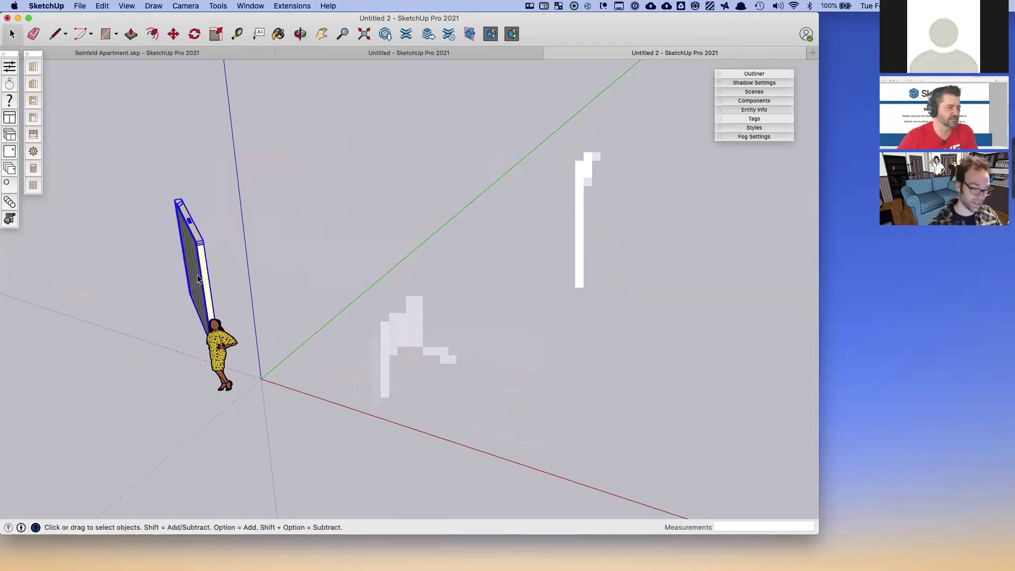
{"action": "key", "text": "Delete"}
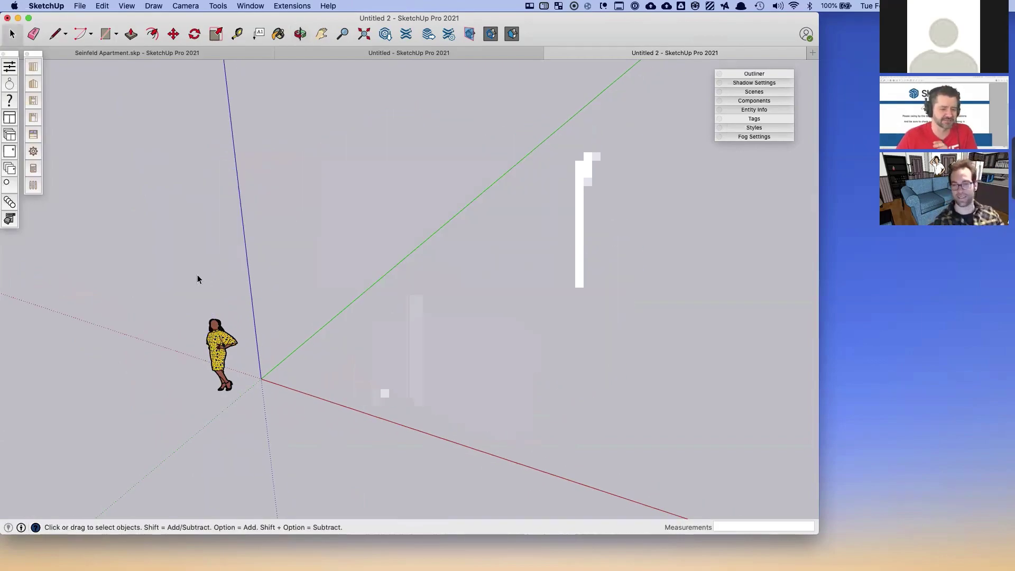
{"action": "middle_click_drag", "start_coordinate": [471, 277], "coordinate": [611, 160]}
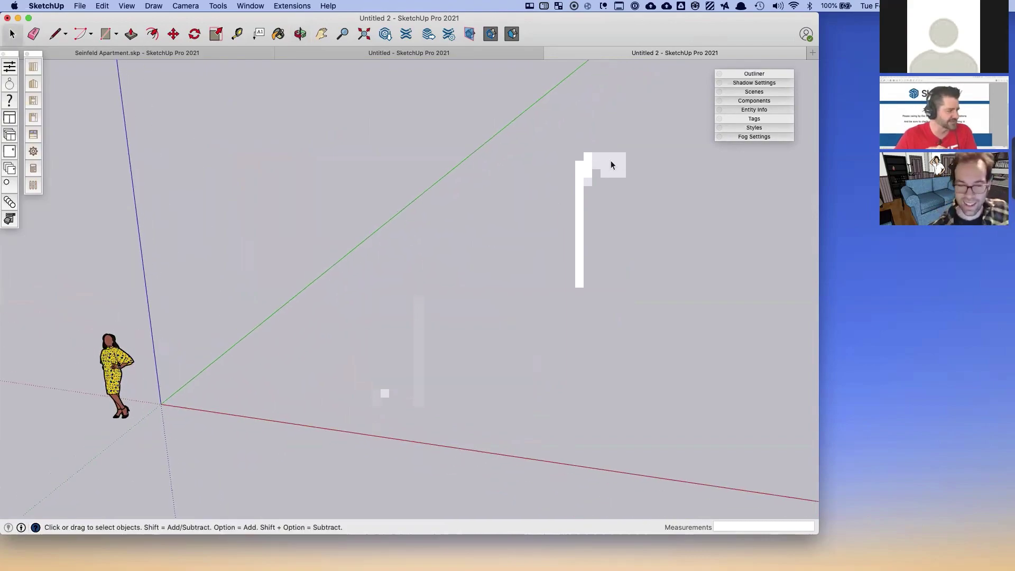
{"action": "middle_click_drag", "start_coordinate": [380, 326], "coordinate": [442, 277], "text": "shift"}
{"action": "scroll", "coordinate": [280, 324], "scroll_direction": "up", "scroll_amount": 5}
{"action": "middle_click_drag", "start_coordinate": [280, 329], "coordinate": [326, 323]}
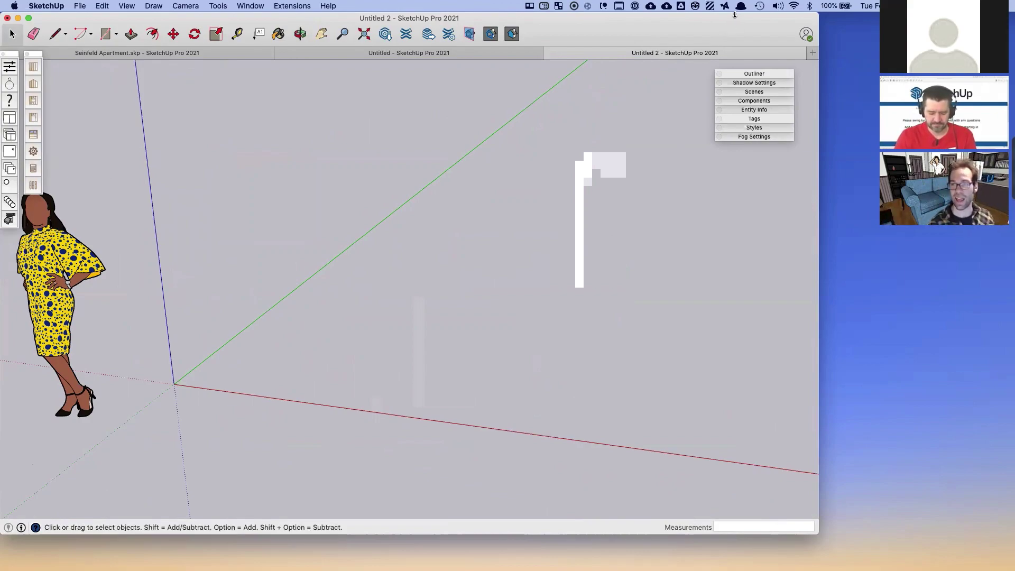
- Lower the window's top edge slightly and close both floating toolbar palettes on the left
{"action": "mouse_move", "coordinate": [733, 12]}
{"action": "left_mouse_down"}
{"action": "mouse_move", "coordinate": [735, 21]}
{"action": "mouse_move", "coordinate": [733, 7]}
{"action": "left_mouse_up"}
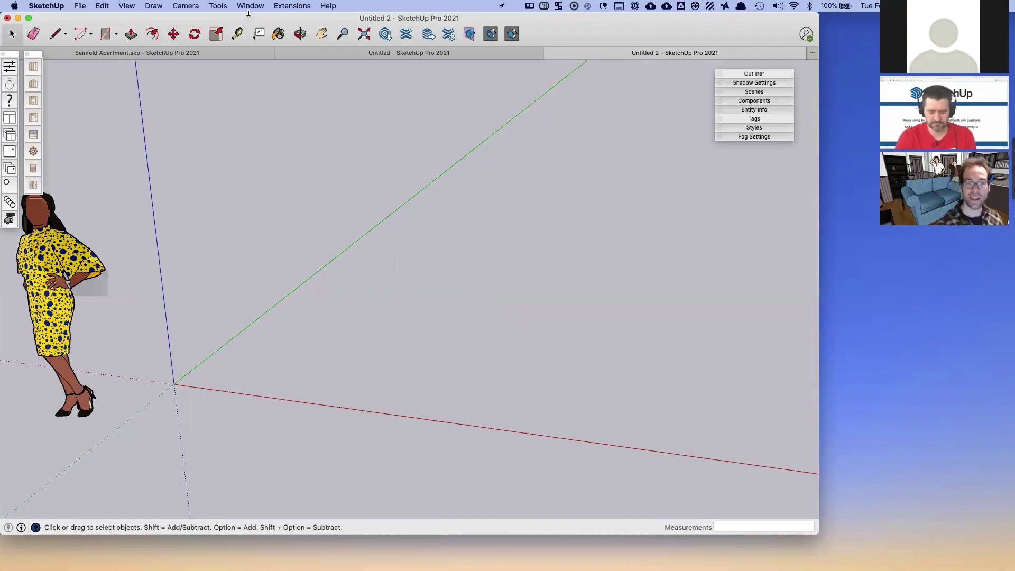
{"action": "left_click", "coordinate": [27, 53]}
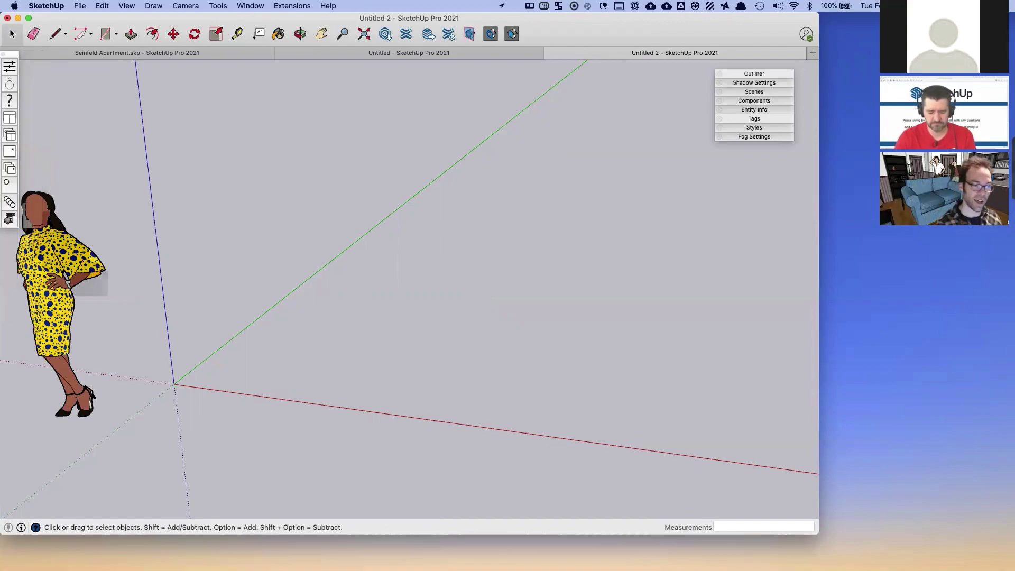
{"action": "left_click", "coordinate": [4, 54]}
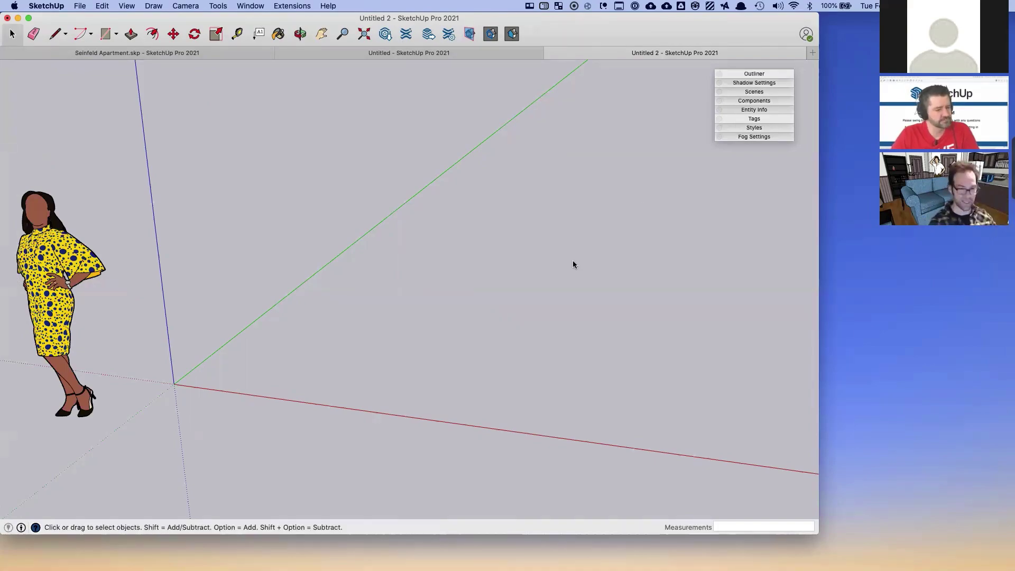
- Draw two flat floor rectangles forming an L shape on the ground plane
{"action": "middle_click_drag", "start_coordinate": [263, 330], "coordinate": [256, 375]}
{"action": "key", "text": "r"}
{"action": "left_click", "coordinate": [187, 385]}
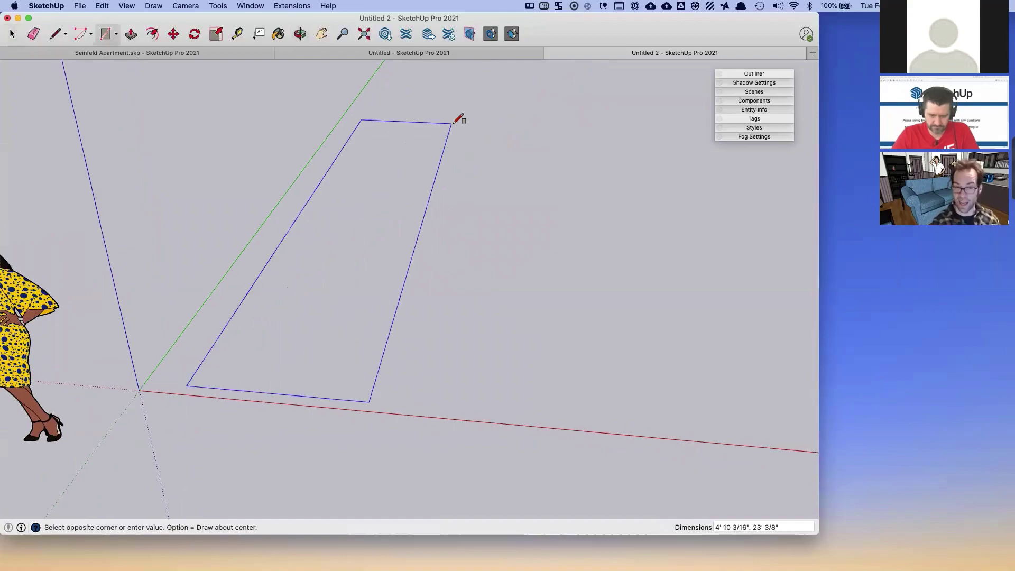
{"action": "left_click", "coordinate": [334, 185]}
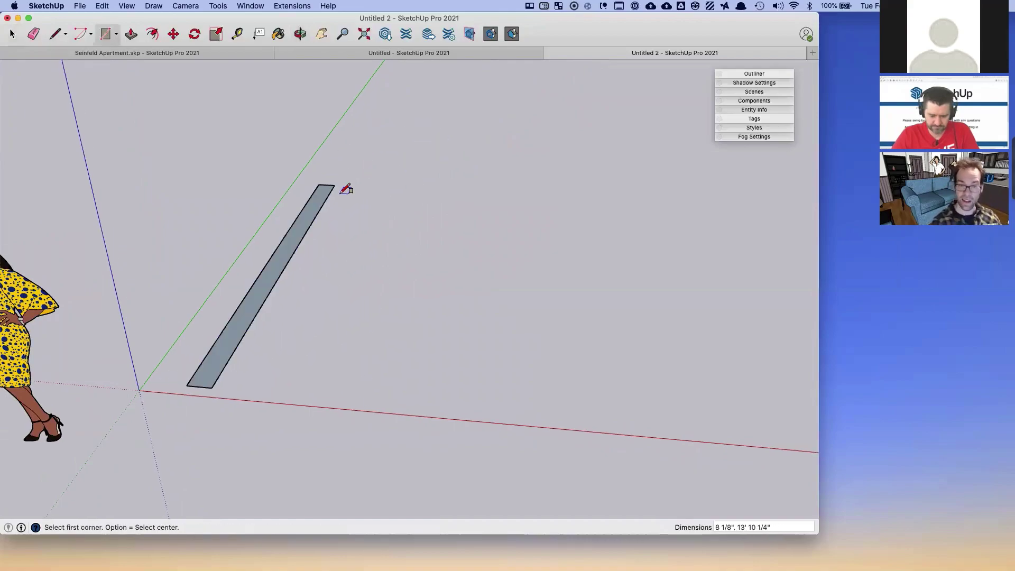
{"action": "left_click", "coordinate": [334, 185]}
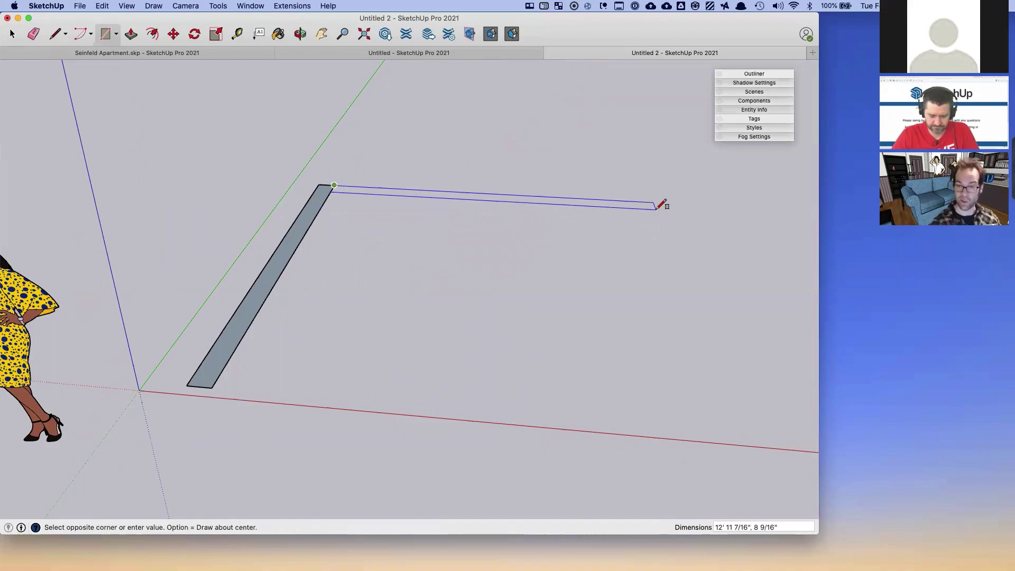
{"action": "left_click", "coordinate": [656, 213]}
- Delete the L-shaped rectangles and start a wall line near the origin along the green axis
{"action": "scroll", "coordinate": [373, 200], "scroll_direction": "up", "scroll_amount": 1}
{"action": "left_click", "coordinate": [340, 182]}
{"action": "key", "text": "space"}
{"action": "middle_click_drag", "start_coordinate": [345, 210], "coordinate": [344, 261]}
{"action": "triple_click", "coordinate": [291, 235]}
{"action": "key", "text": "Delete"}
{"action": "key", "text": "l"}
{"action": "left_click", "coordinate": [169, 443]}
- Finish the two L-shaped wall lines and offset them 4 inches for wall thickness
{"action": "left_click", "coordinate": [313, 210]}
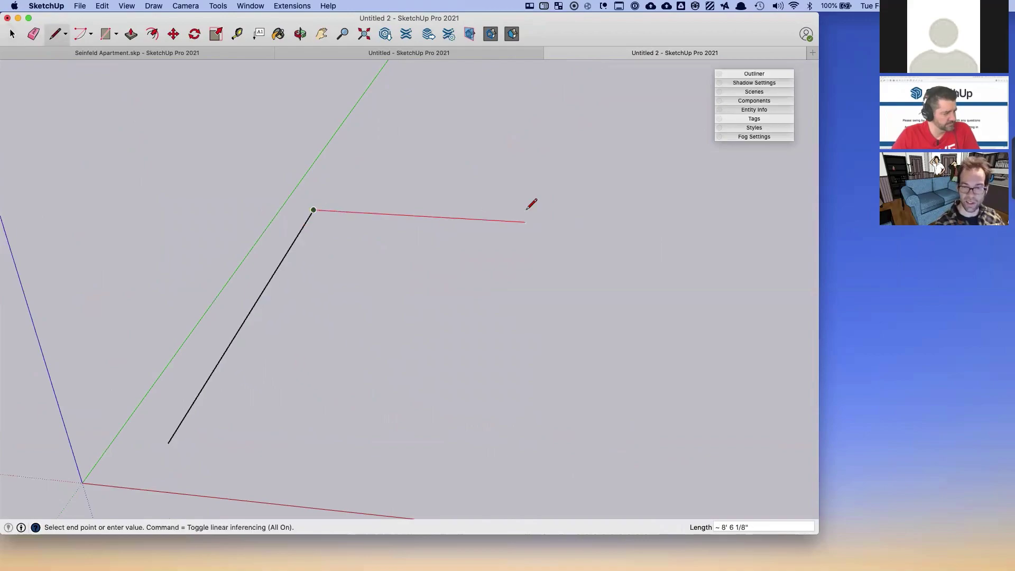
{"action": "left_click", "coordinate": [660, 229]}
{"action": "key", "text": "space"}
{"action": "left_click_drag", "start_coordinate": [511, 242], "coordinate": [302, 185]}
{"action": "key", "text": "f"}
{"action": "left_click", "coordinate": [313, 211]}
{"action": "type", "text": "4"}
{"action": "key", "text": "Return"}
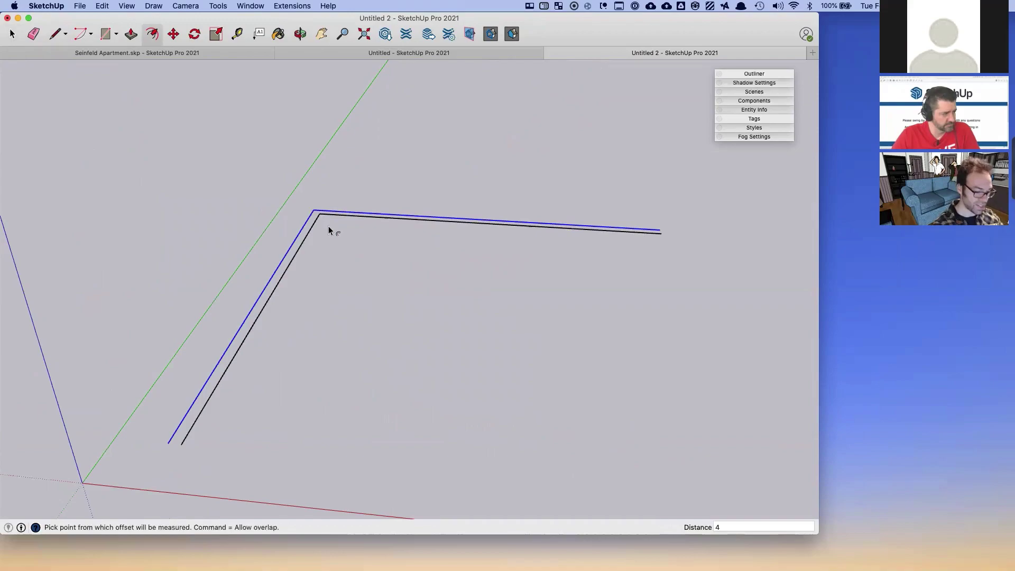
- Close both ends of the offset outline into an L-shaped face and start pulling it upward
{"action": "key", "text": "l"}
{"action": "left_click", "coordinate": [168, 443]}
{"action": "left_click", "coordinate": [182, 444]}
{"action": "key", "text": "space"}
{"action": "middle_click_drag", "start_coordinate": [205, 433], "coordinate": [338, 421]}
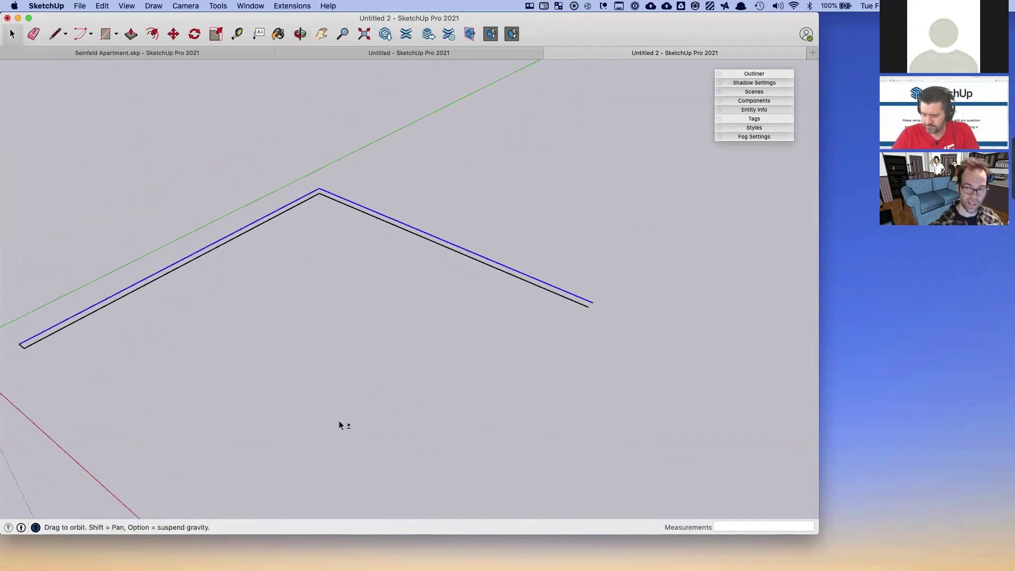
{"action": "key", "text": "l"}
{"action": "left_click", "coordinate": [593, 302]}
{"action": "left_click", "coordinate": [588, 306]}
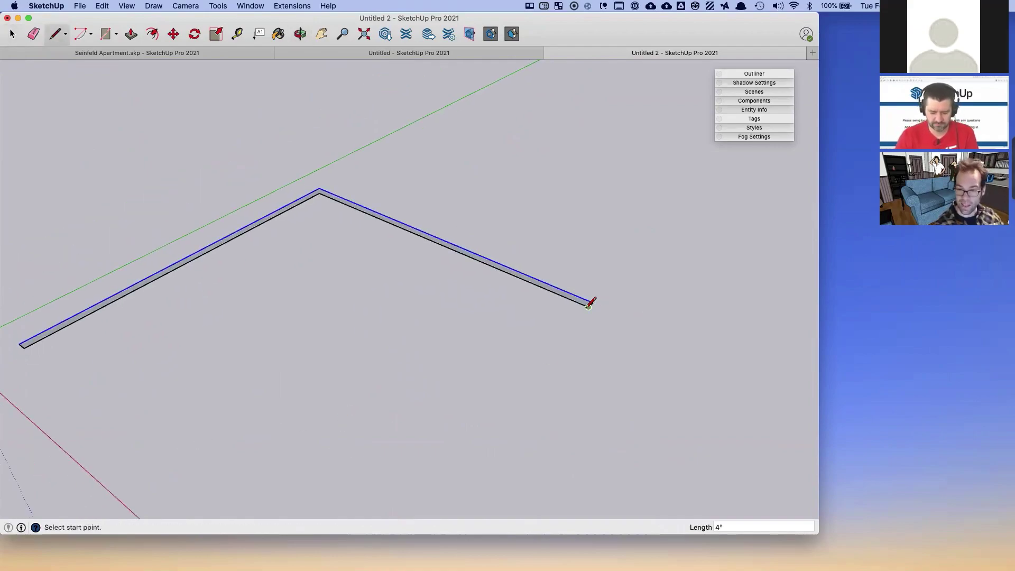
{"action": "key", "text": "p"}
{"action": "left_click", "coordinate": [579, 306]}
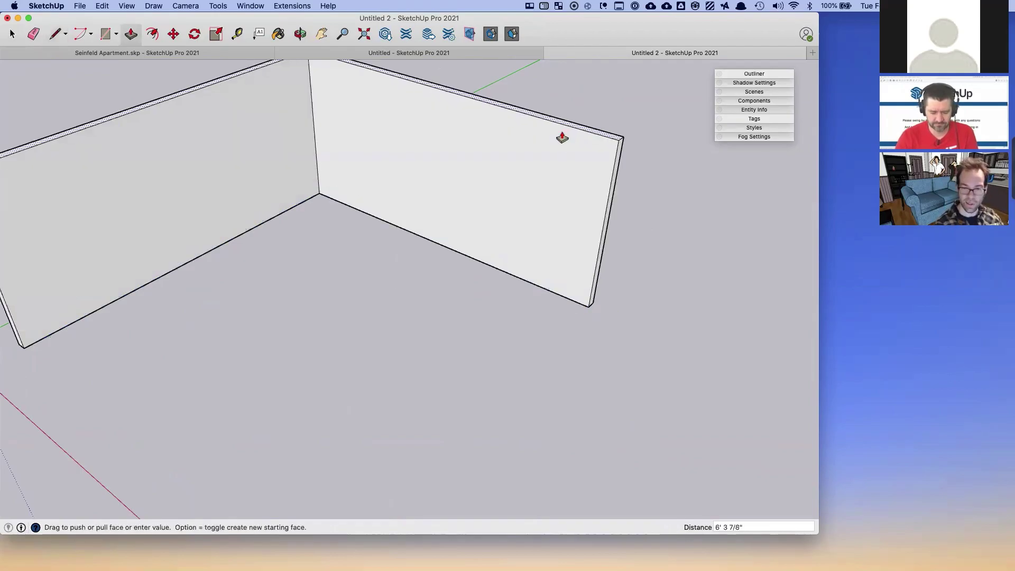
- Commit the L-shaped walls at 8-foot height and orbit around to face them
{"action": "left_click", "coordinate": [562, 138]}
{"action": "key", "text": "o"}
{"action": "left_click_drag", "start_coordinate": [451, 179], "coordinate": [373, 284]}
{"action": "key", "text": "p"}
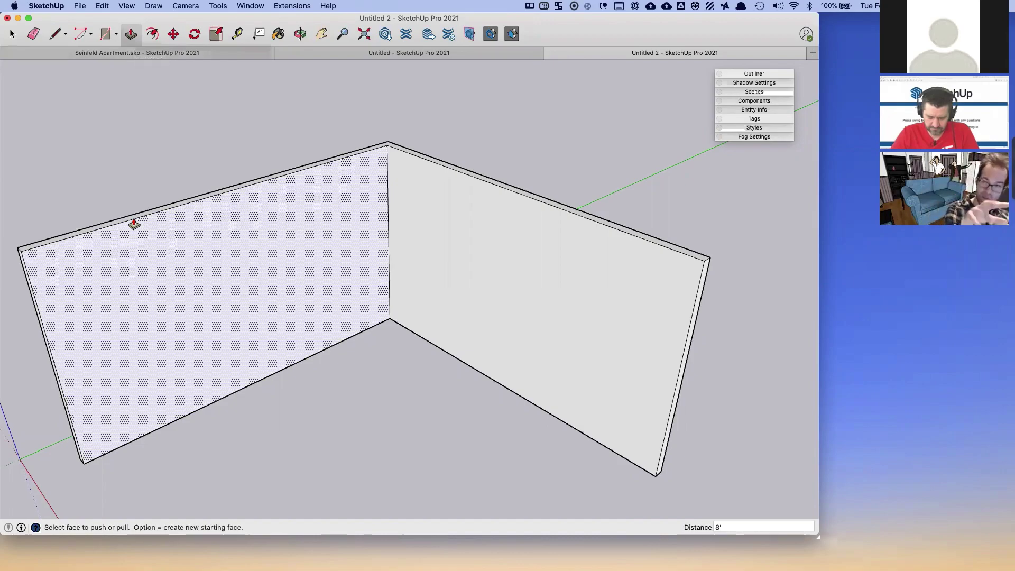
- Place two vertical guides 36" apart on the left wall, then start a height guide from the floor
{"action": "mouse_move", "coordinate": [190, 292]}
{"action": "middle_mouse_down"}
{"action": "mouse_move", "coordinate": [215, 266]}
{"action": "mouse_move", "coordinate": [217, 286]}
{"action": "middle_mouse_up"}
{"action": "key", "text": "t"}
{"action": "left_click", "coordinate": [74, 326]}
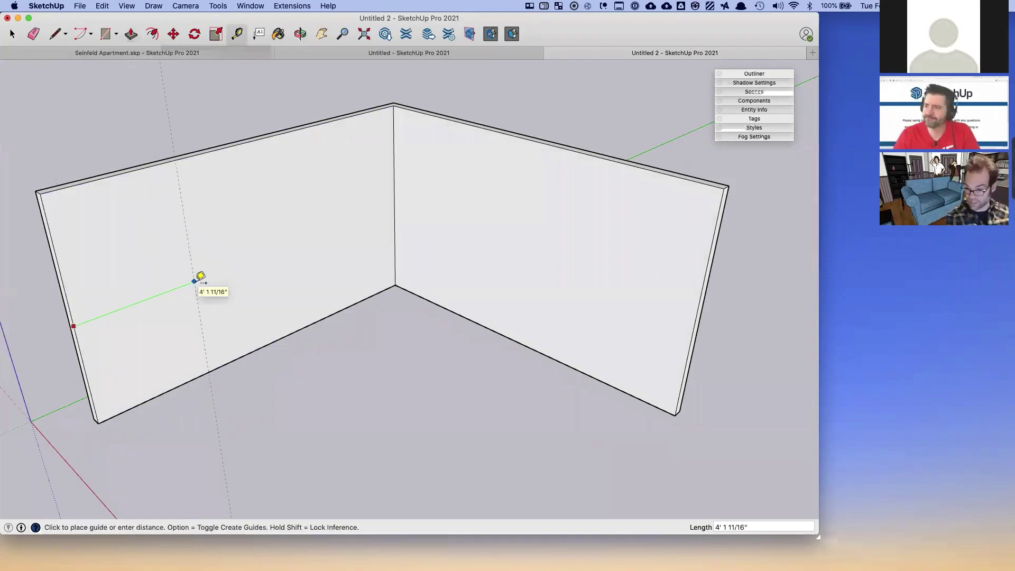
{"action": "left_click", "coordinate": [200, 276]}
{"action": "left_click", "coordinate": [190, 279]}
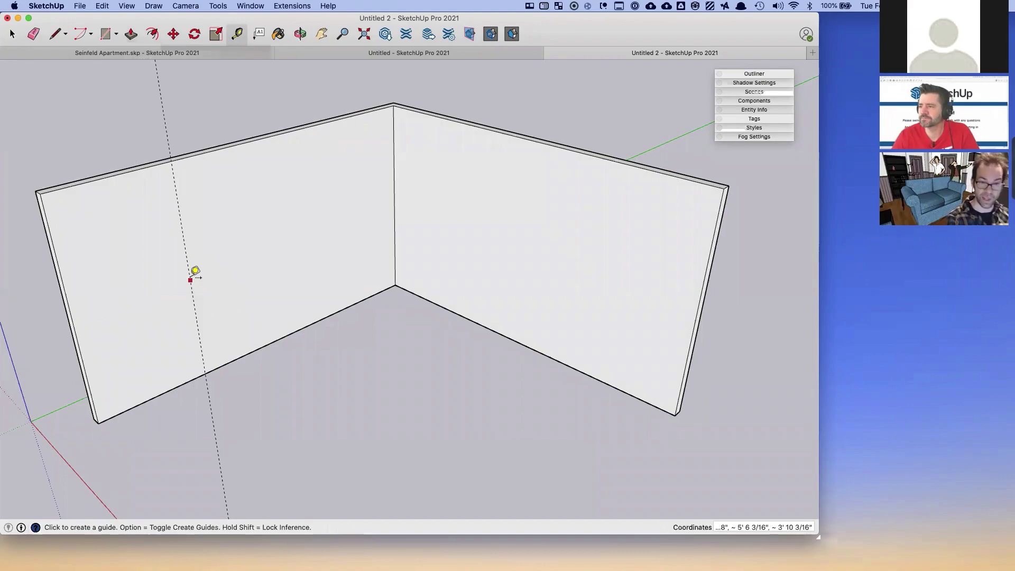
{"action": "type", "text": "36\""}
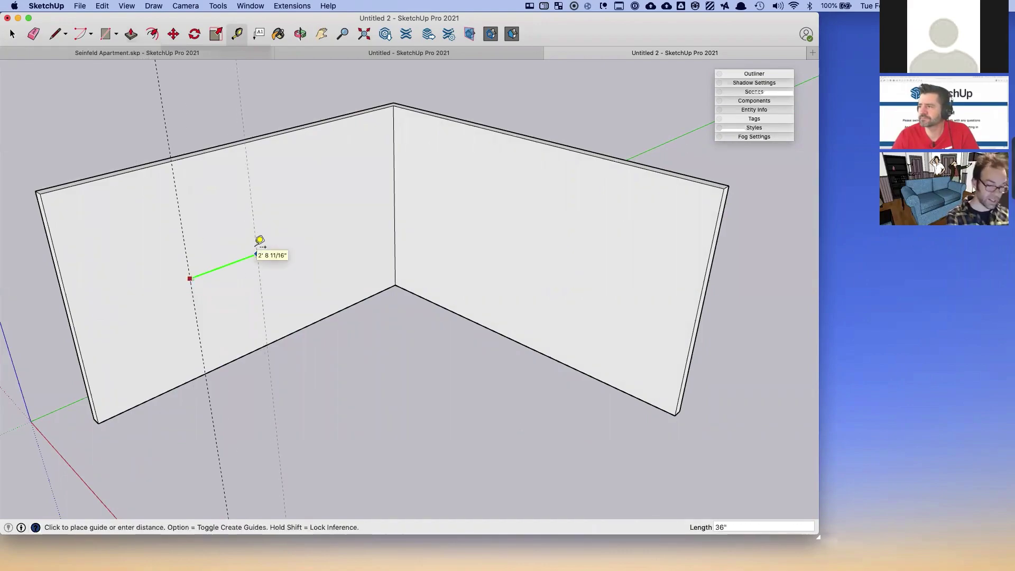
{"action": "key", "text": "Return"}
{"action": "left_click", "coordinate": [249, 353]}
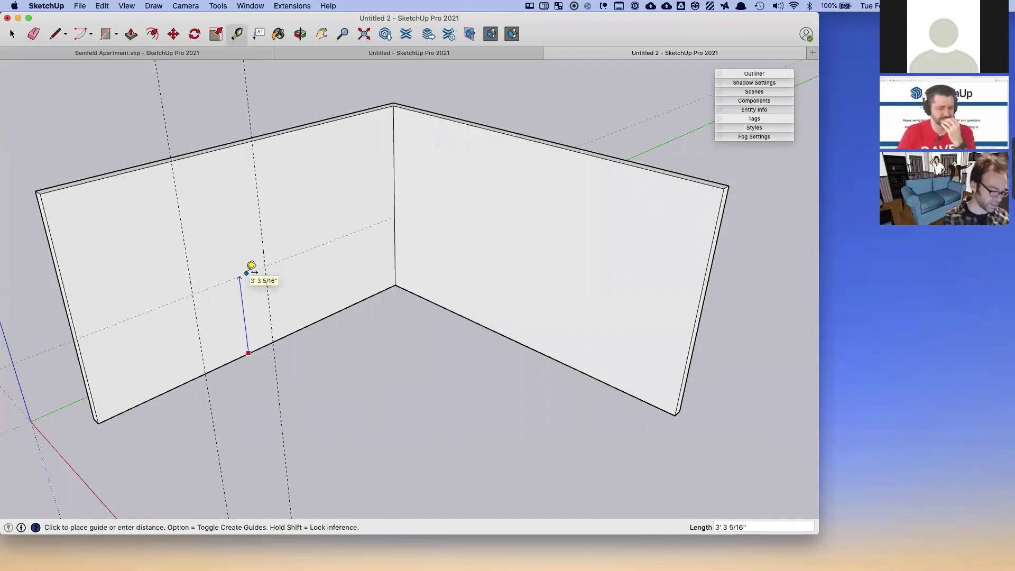
- Set the window height guide, draw a 3' square there, and push it through the wall
{"action": "left_click", "coordinate": [247, 272]}
{"action": "key", "text": "r"}
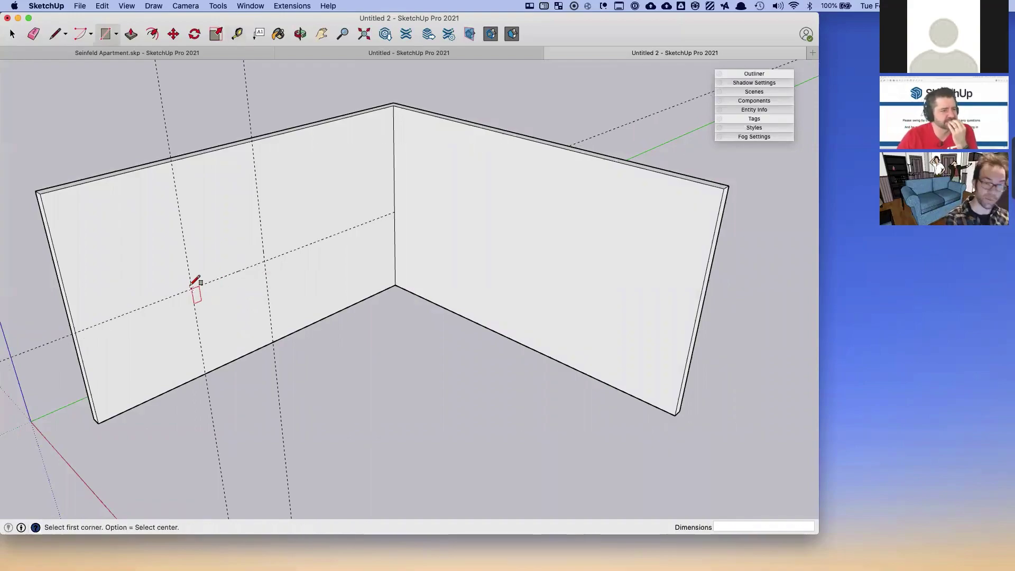
{"action": "left_click", "coordinate": [191, 288]}
{"action": "left_click", "coordinate": [257, 183]}
{"action": "key", "text": "p"}
{"action": "left_click", "coordinate": [197, 259]}
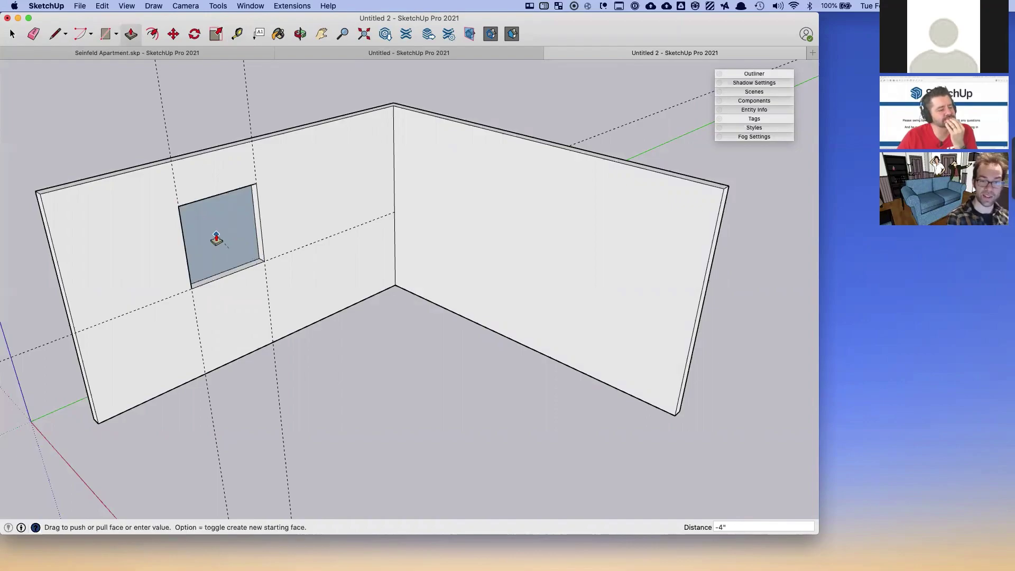
- Select all the connected walls and make them a group
{"action": "key", "text": "space"}
{"action": "triple_click", "coordinate": [145, 229]}
{"action": "right_click", "coordinate": [147, 227]}
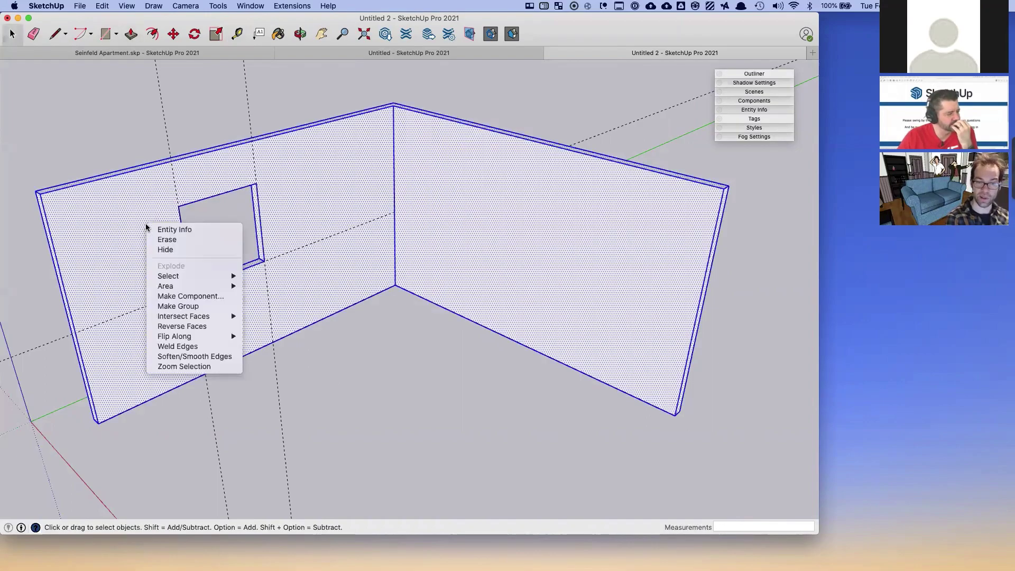
{"action": "left_click", "coordinate": [197, 307]}
- Delete all guide lines and orbit around the room
{"action": "left_click", "coordinate": [109, 6]}
{"action": "left_click", "coordinate": [126, 95]}
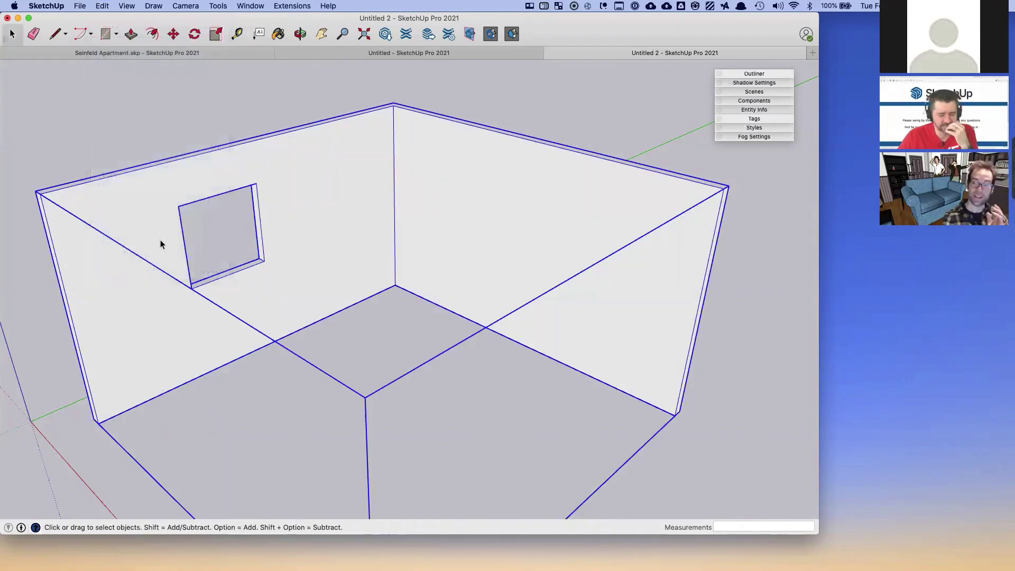
{"action": "left_click_drag", "start_coordinate": [211, 313], "coordinate": [236, 276]}
{"action": "middle_click_drag", "start_coordinate": [237, 276], "coordinate": [258, 321]}
- Draw a 36" by 24" footprint at the wall base and raise it into a box about 2' 8" tall
{"action": "key", "text": "r"}
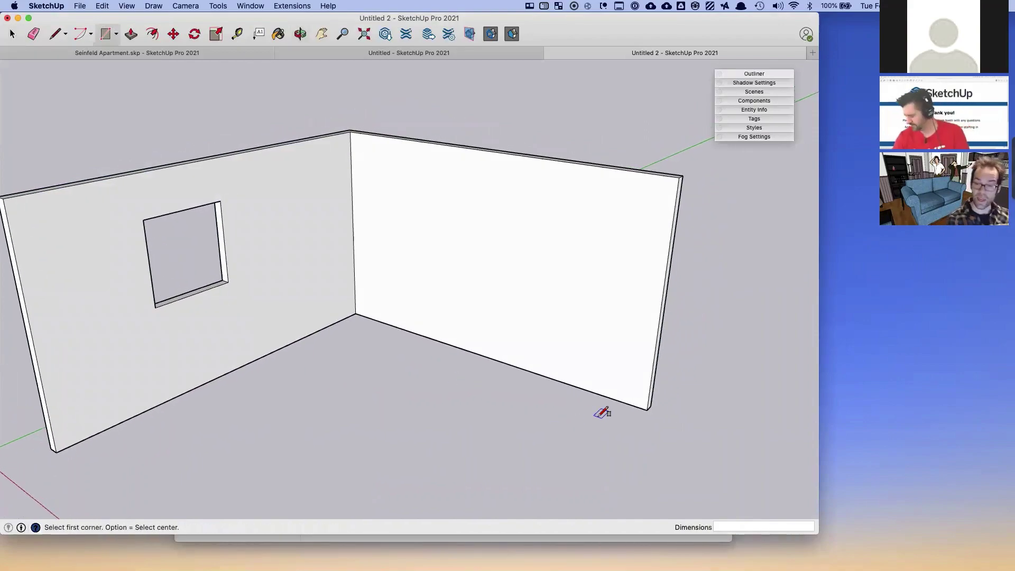
{"action": "left_click", "coordinate": [636, 408]}
{"action": "key", "text": "space"}
{"action": "key", "text": "r"}
{"action": "left_click", "coordinate": [538, 374]}
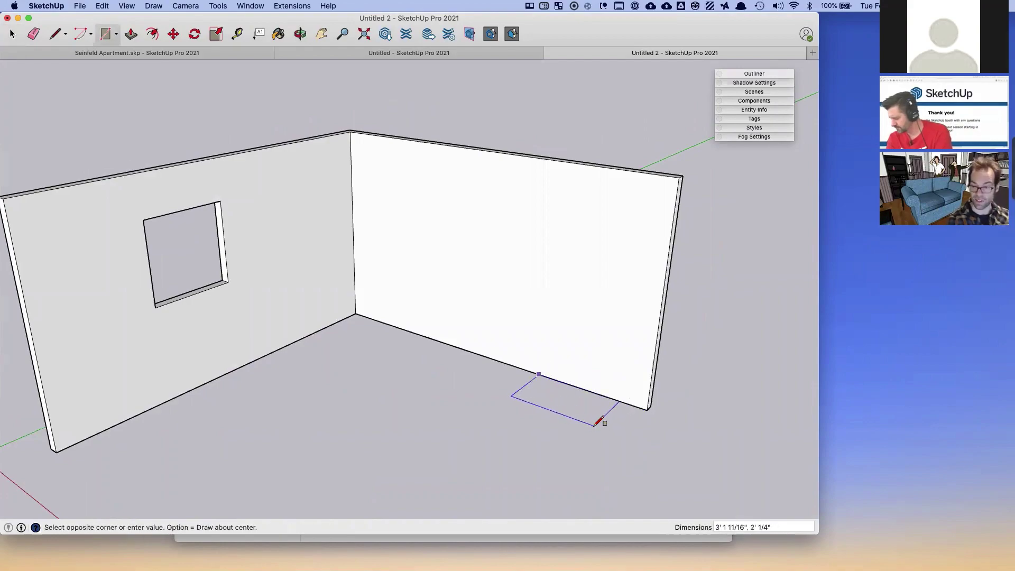
{"action": "type", "text": "36\""}
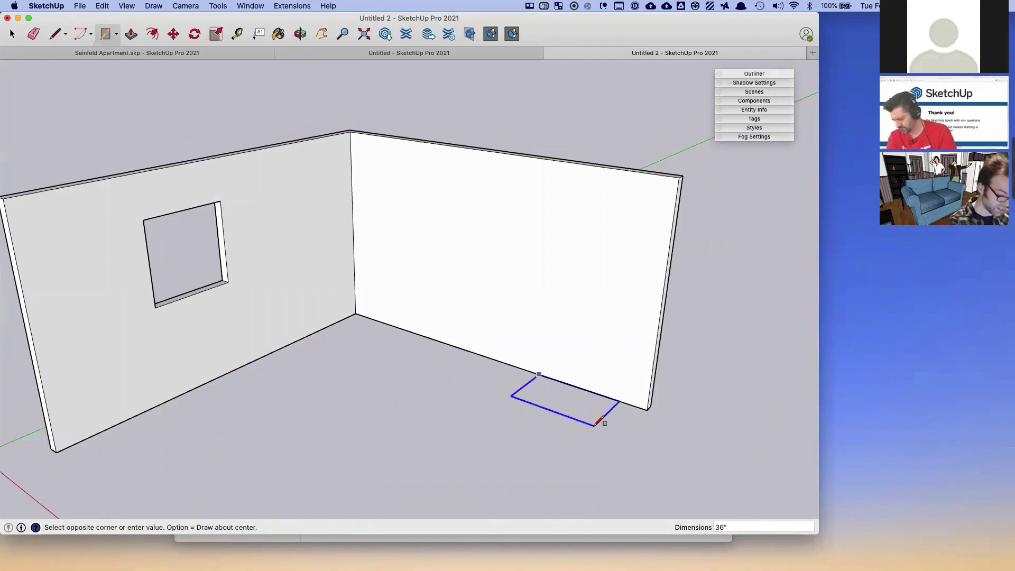
{"action": "type", "text": ",24\""}
{"action": "key", "text": "Return"}
{"action": "key", "text": "p"}
{"action": "left_click", "coordinate": [593, 419]}
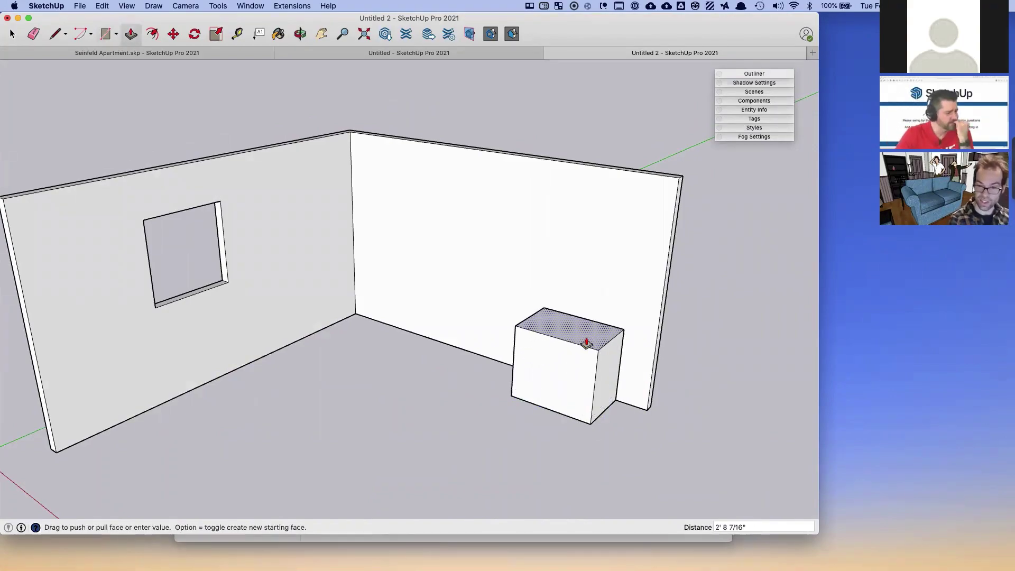
{"action": "left_click", "coordinate": [585, 340]}
- Select the whole box and make it a component
{"action": "key", "text": "space"}
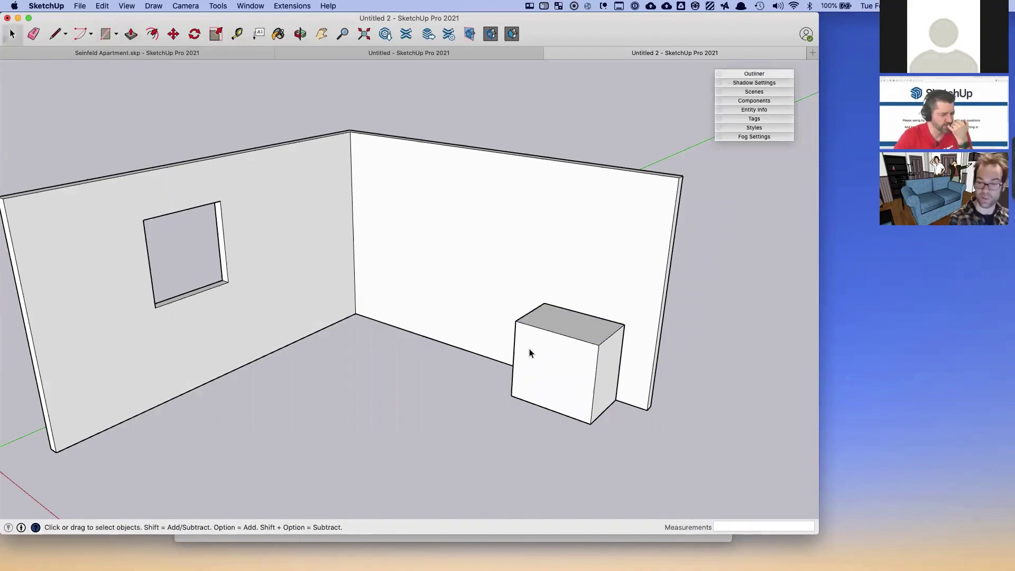
{"action": "triple_click", "coordinate": [533, 348]}
{"action": "right_click", "coordinate": [532, 348]}
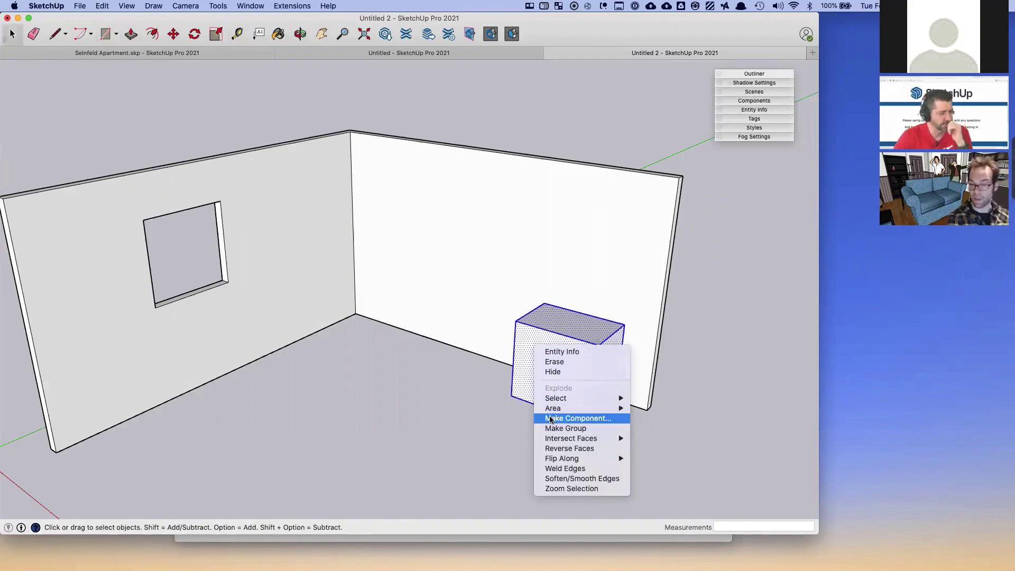
{"action": "left_click", "coordinate": [565, 419]}
{"action": "key", "text": "Return"}
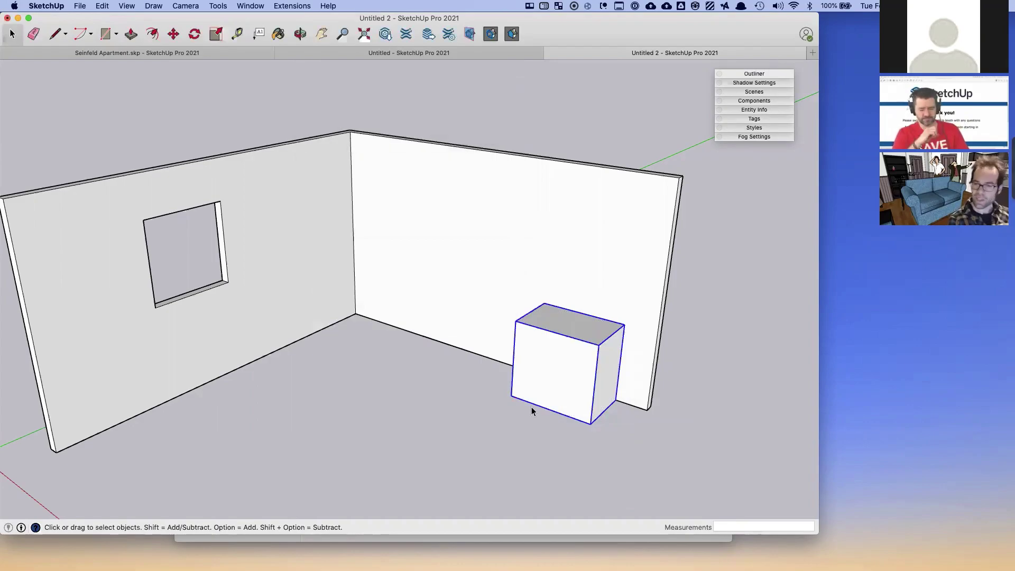
- Copy the box from its lower corner and place the copy directly beside the original
{"action": "key", "text": "m"}
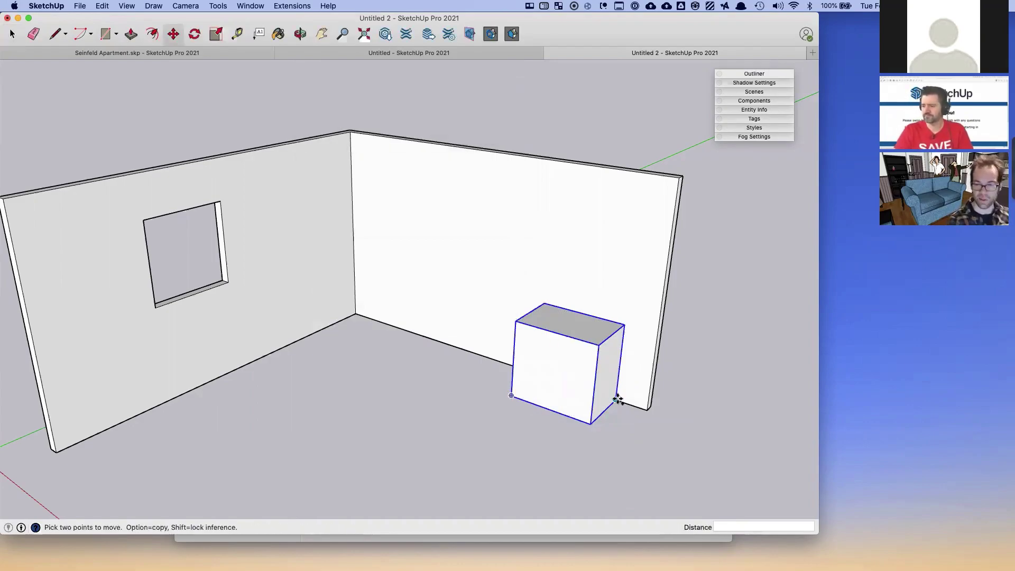
{"action": "left_click", "coordinate": [616, 400]}
{"action": "key", "text": "alt"}
{"action": "key", "text": "alt"}
{"action": "middle_click_drag", "start_coordinate": [522, 367], "coordinate": [591, 392]}
{"action": "key", "text": "alt"}
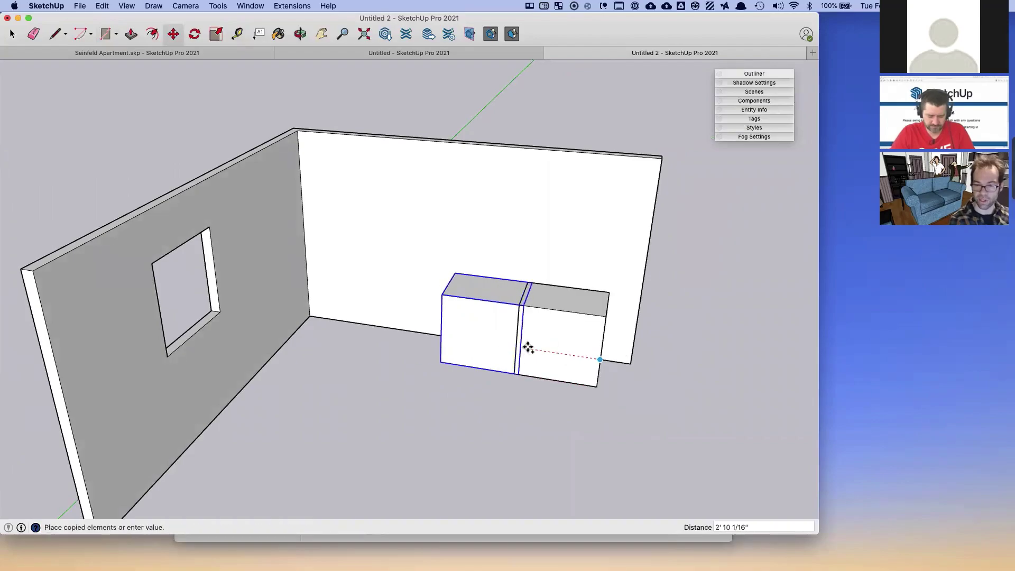
{"action": "left_click", "coordinate": [523, 348]}
{"action": "middle_click_drag", "start_coordinate": [522, 347], "coordinate": [364, 334]}
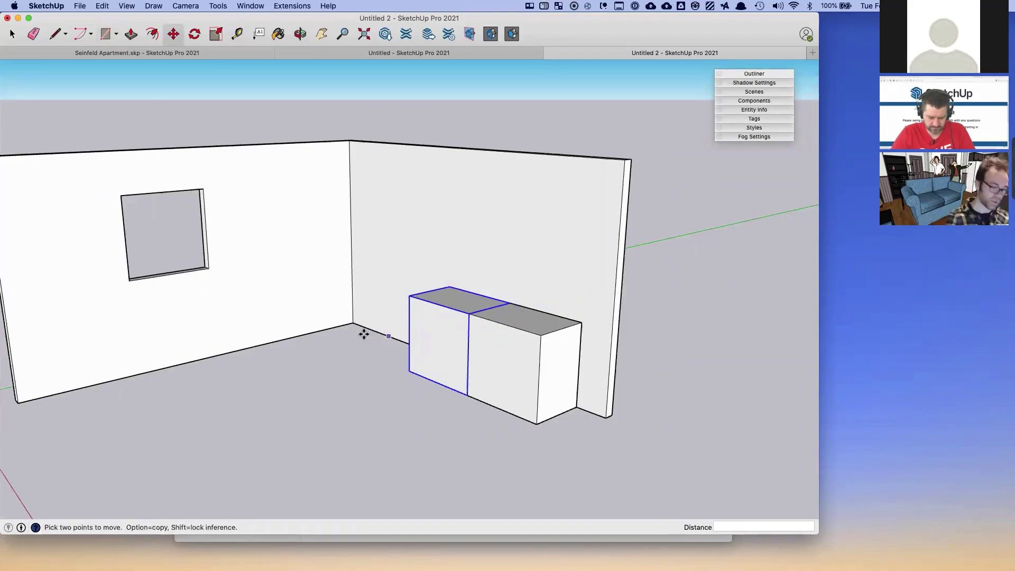
{"action": "key", "text": "r"}
{"action": "middle_click_drag", "start_coordinate": [159, 390], "coordinate": [270, 390]}
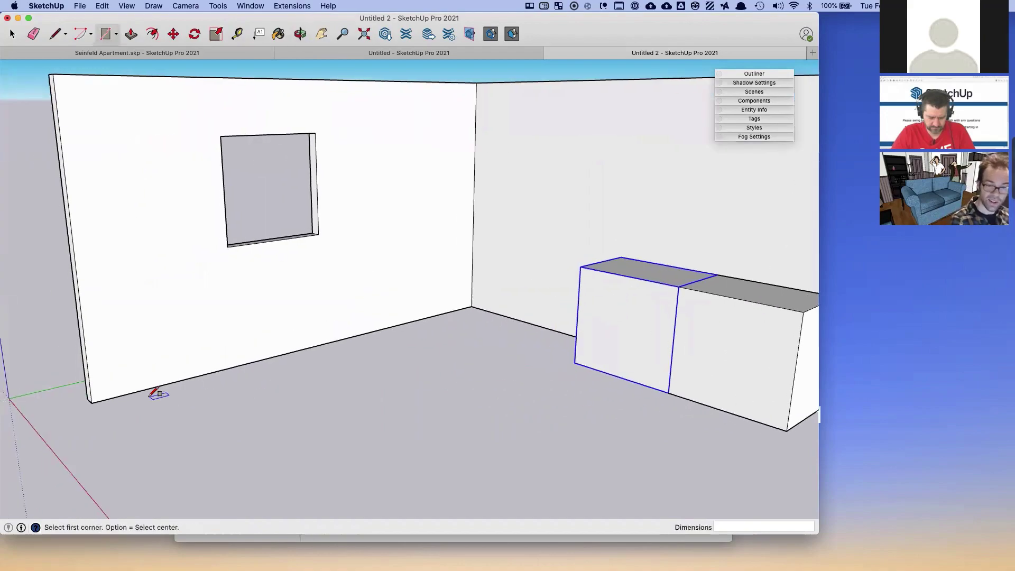
{"action": "left_click", "coordinate": [150, 390]}
{"action": "scroll", "coordinate": [149, 338], "scroll_direction": "up", "scroll_amount": 5}
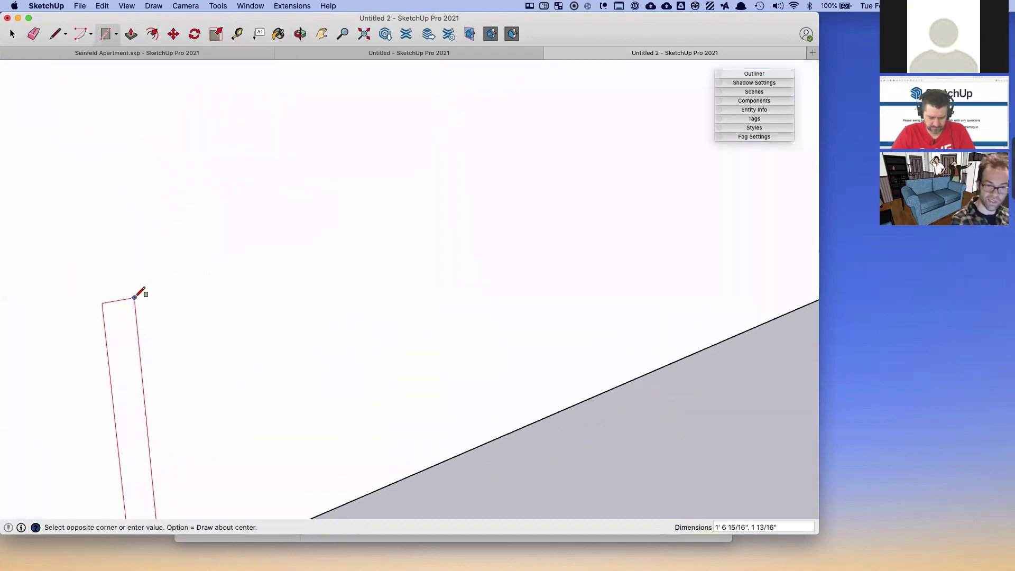
{"action": "scroll", "coordinate": [136, 295], "scroll_direction": "down", "scroll_amount": 5}
{"action": "left_click", "coordinate": [126, 258]}
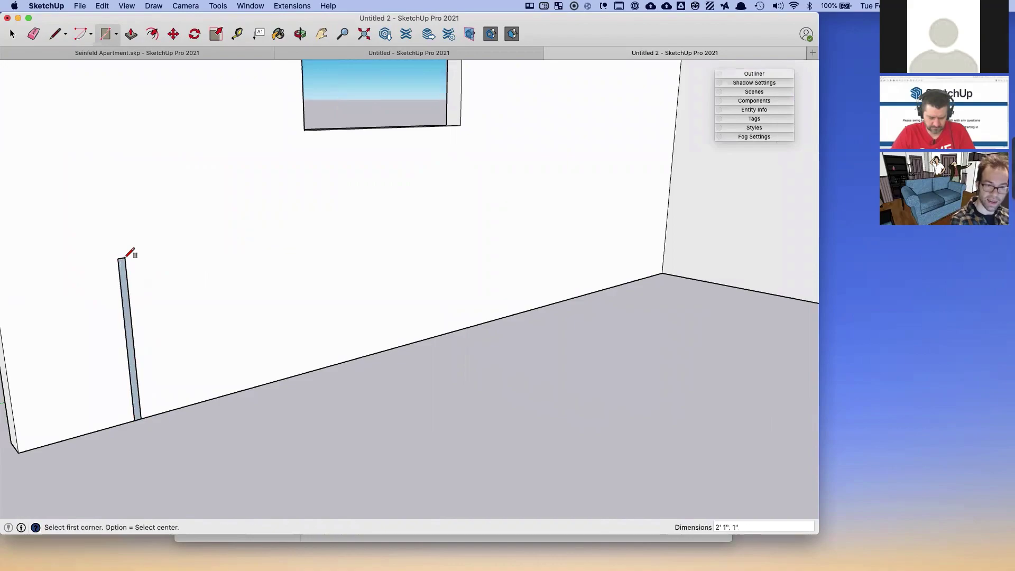
{"action": "key", "text": "p"}
{"action": "left_click", "coordinate": [127, 302]}
{"action": "left_click", "coordinate": [188, 335]}
{"action": "key", "text": "space"}
{"action": "triple_click", "coordinate": [144, 306]}
{"action": "key", "text": "m"}
{"action": "key", "text": "alt"}
{"action": "left_click", "coordinate": [144, 303]}
{"action": "left_click", "coordinate": [249, 278]}
{"action": "key", "text": "space"}
{"action": "key", "text": "r"}
{"action": "left_click", "coordinate": [303, 437]}
{"action": "left_click", "coordinate": [292, 410]}
{"action": "key", "text": "p"}
{"action": "left_click", "coordinate": [303, 431]}
{"action": "left_click", "coordinate": [299, 420]}
{"action": "key", "text": "space"}
{"action": "middle_click_drag", "start_coordinate": [300, 451], "coordinate": [147, 446]}
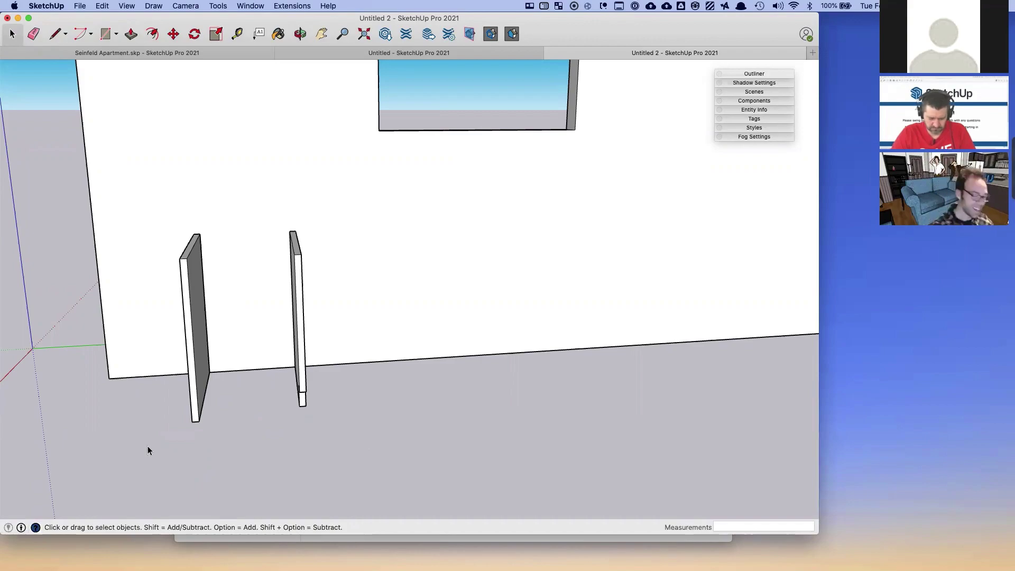
{"action": "middle_click_drag", "start_coordinate": [131, 448], "coordinate": [275, 405]}
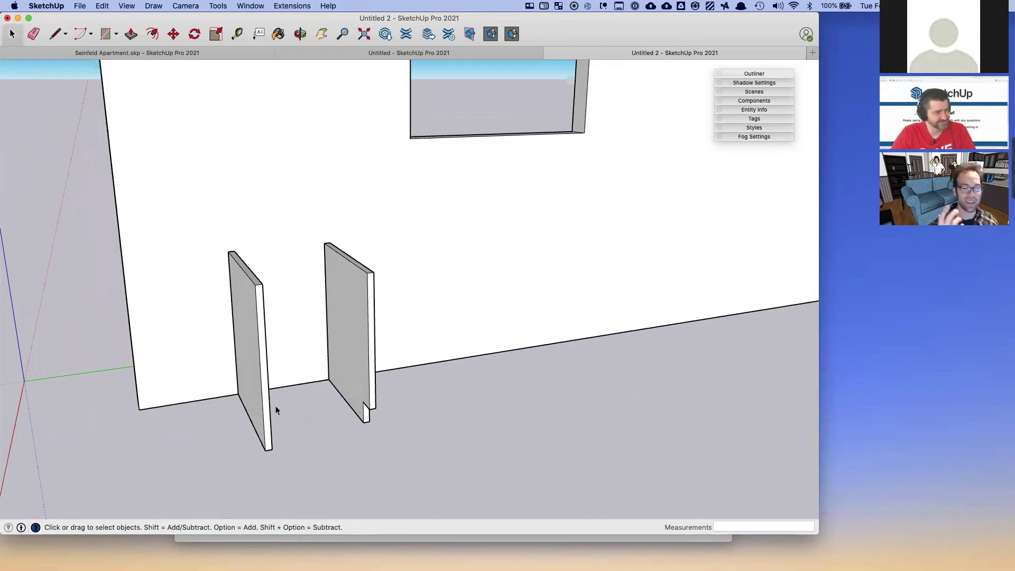
{"action": "left_click_drag", "start_coordinate": [190, 206], "coordinate": [434, 509]}
{"action": "key", "text": "Delete"}
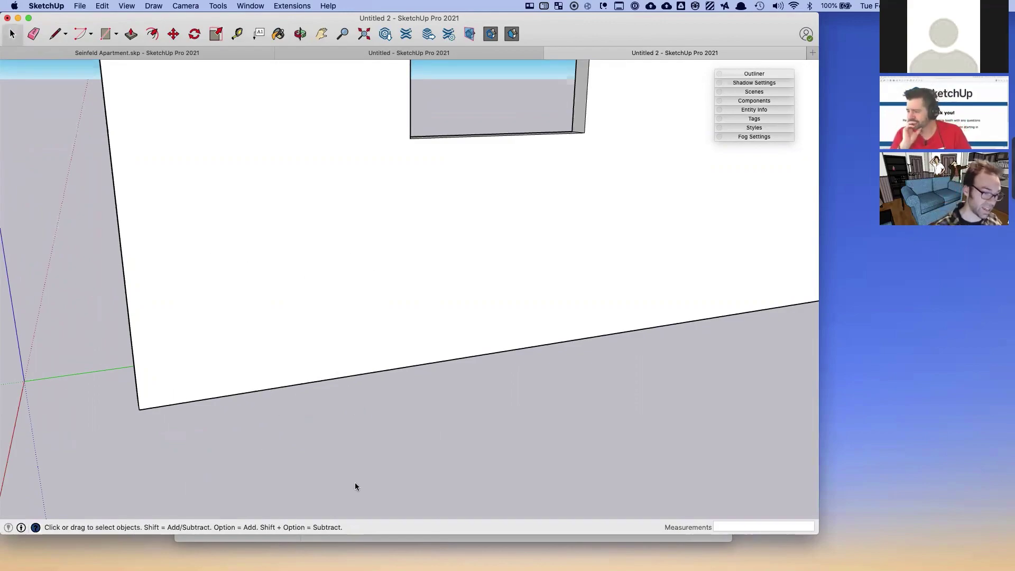
- Dock the SketchThis toolbar on the left edge, then open and close its component options
{"action": "left_click_drag", "start_coordinate": [106, 329], "coordinate": [27, 132]}
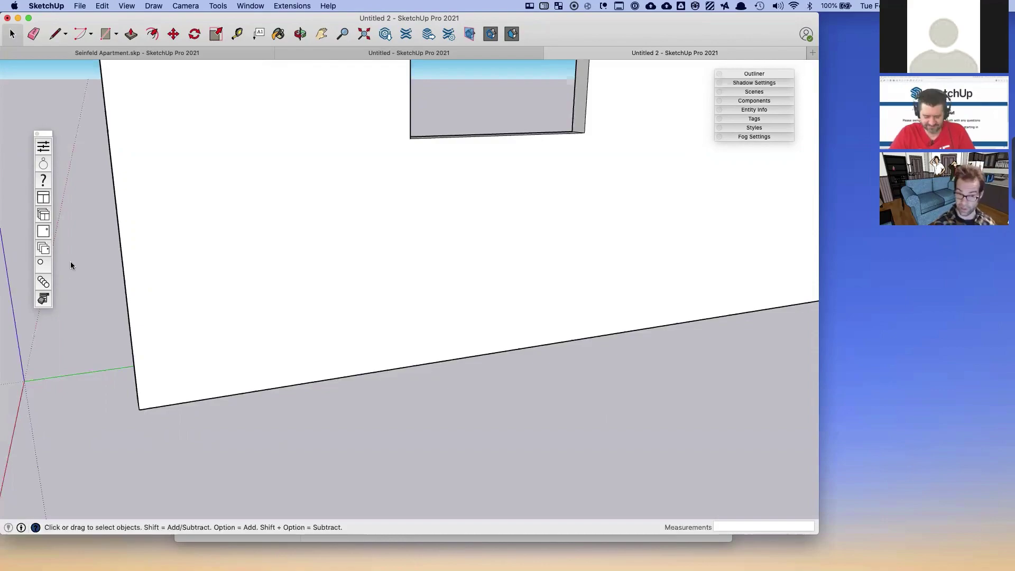
{"action": "left_click", "coordinate": [45, 298]}
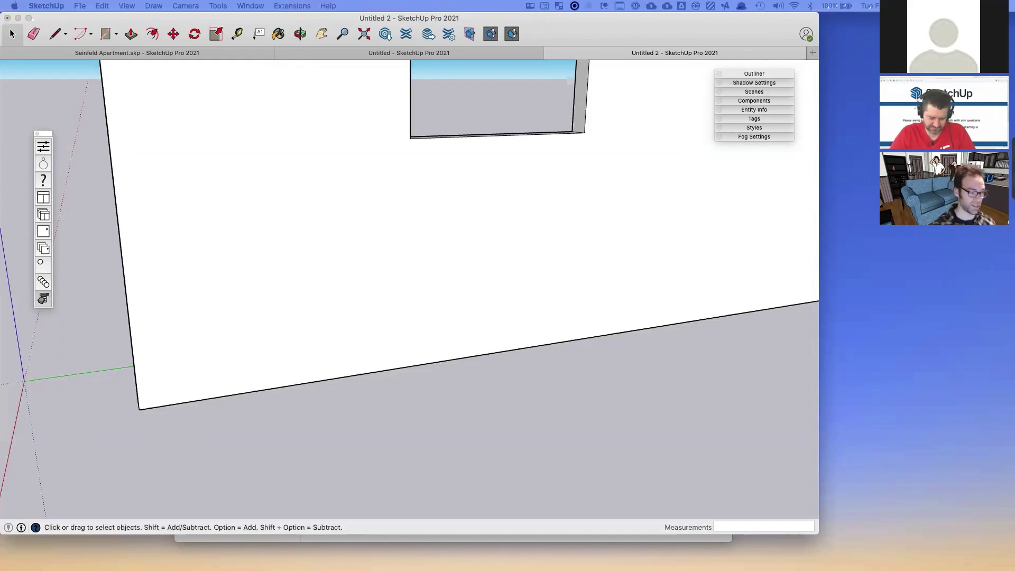
{"action": "left_click", "coordinate": [132, 179]}
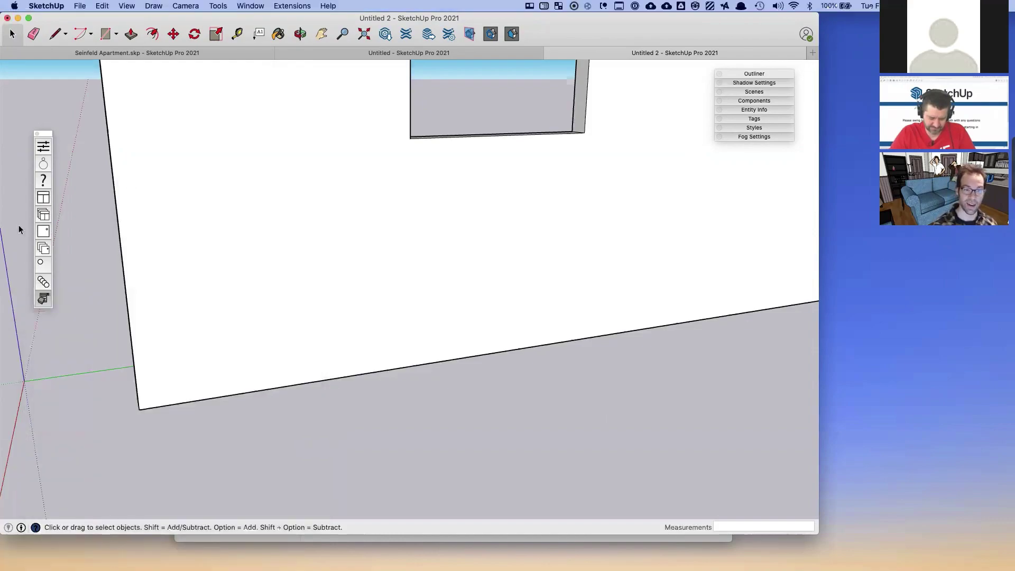
- Open the SketchThis Single Cabinet window and sign in with the account e-mail and password
{"action": "left_click", "coordinate": [44, 198]}
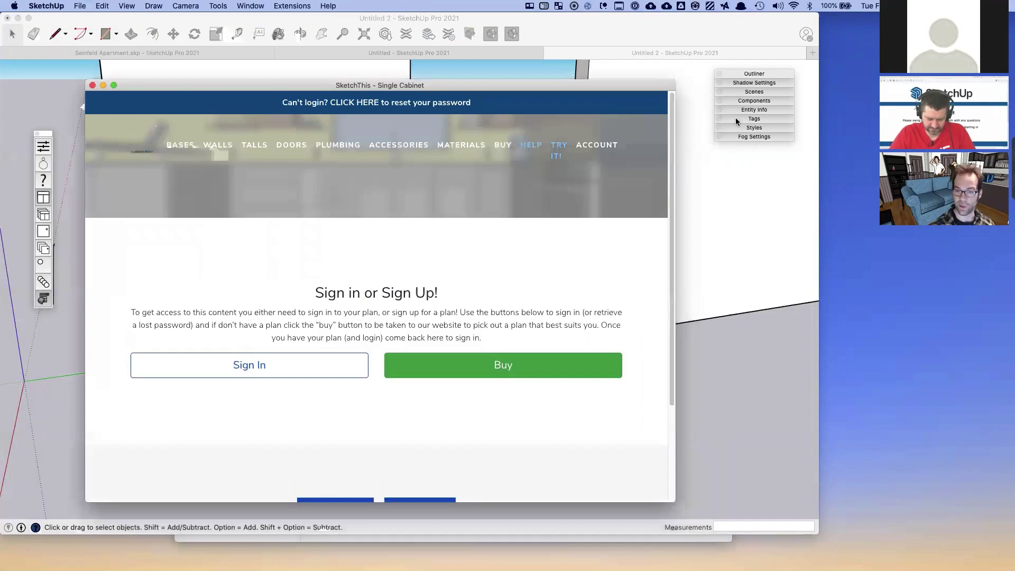
{"action": "left_click", "coordinate": [263, 368]}
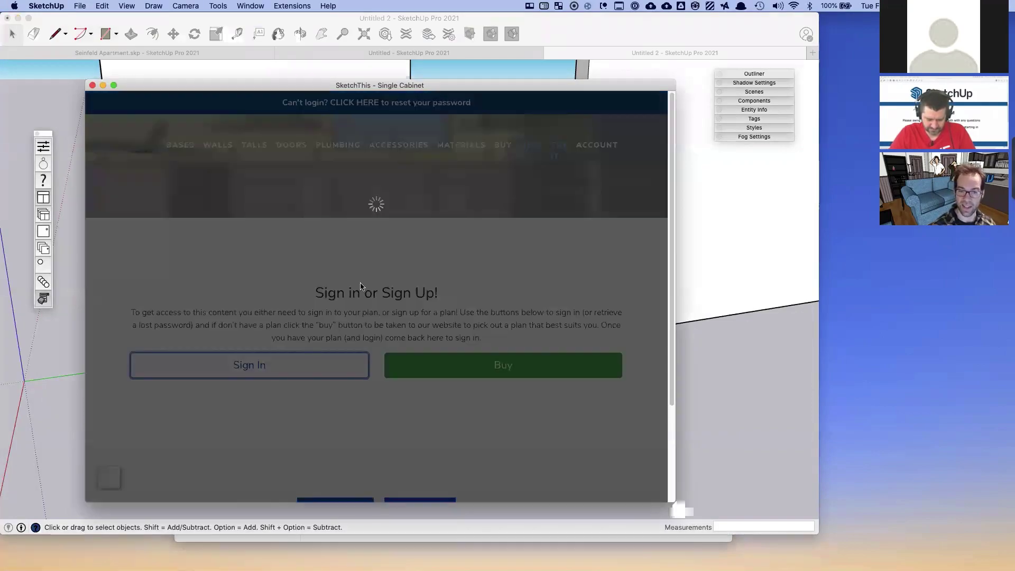
{"action": "left_click", "coordinate": [333, 210]}
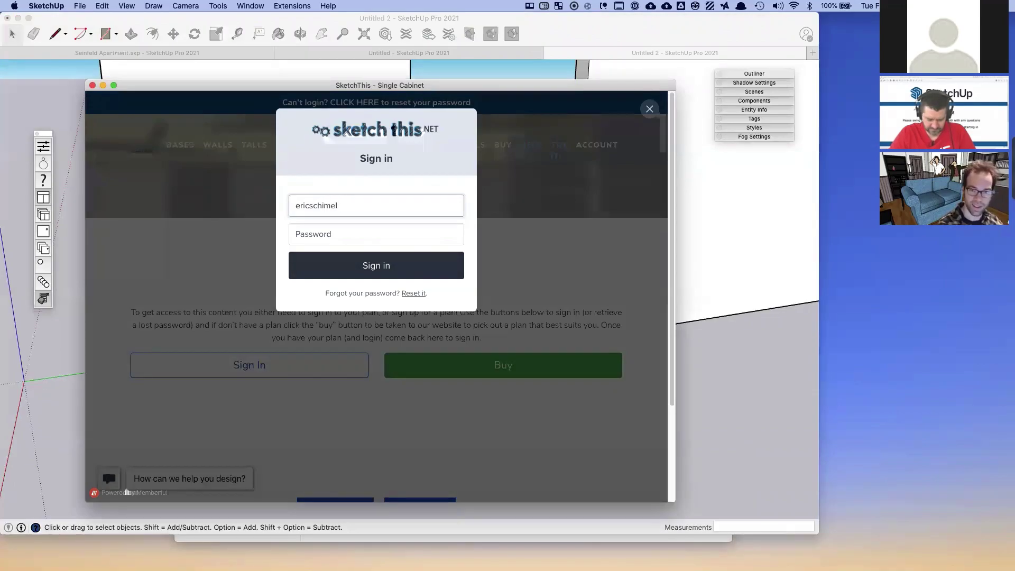
{"action": "key", "text": "Tab"}
{"action": "type", "text": "******"}
{"action": "key", "text": "Return"}
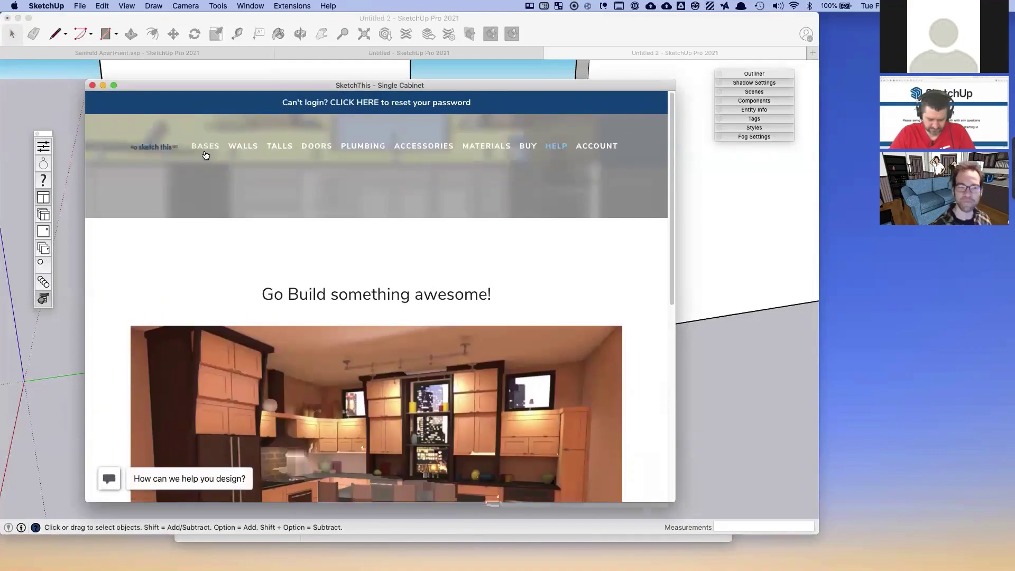
- Open the BASES page and scroll through the base cabinet types
{"action": "mouse_move", "coordinate": [205, 155]}
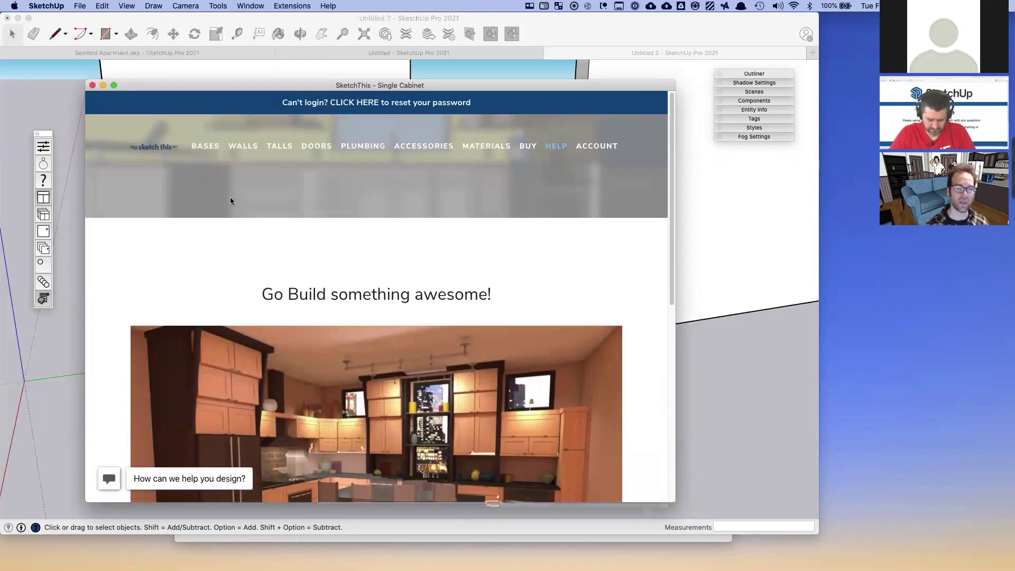
{"action": "left_click", "coordinate": [205, 154]}
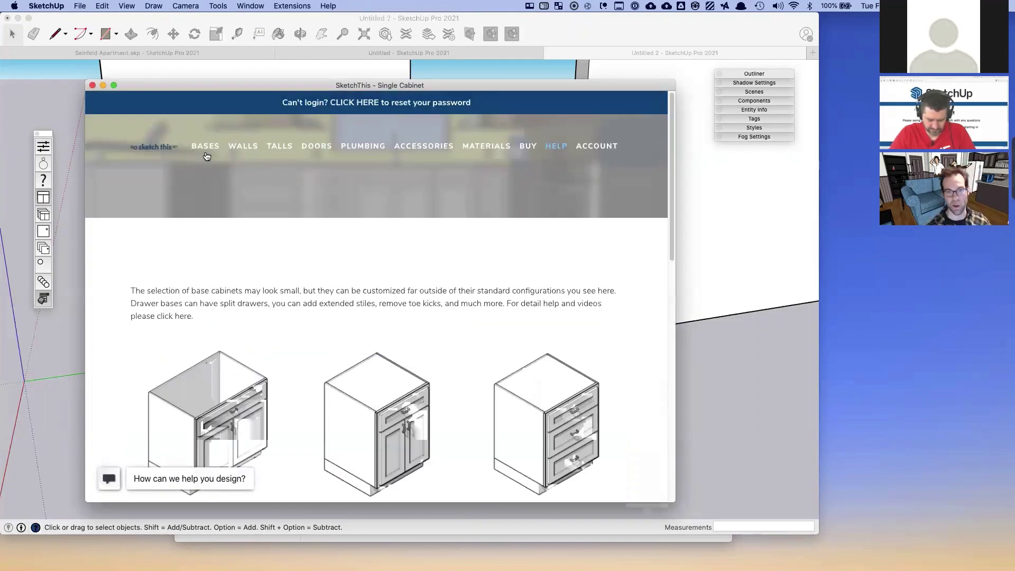
{"action": "scroll", "coordinate": [435, 197], "scroll_direction": "down", "scroll_amount": 5}
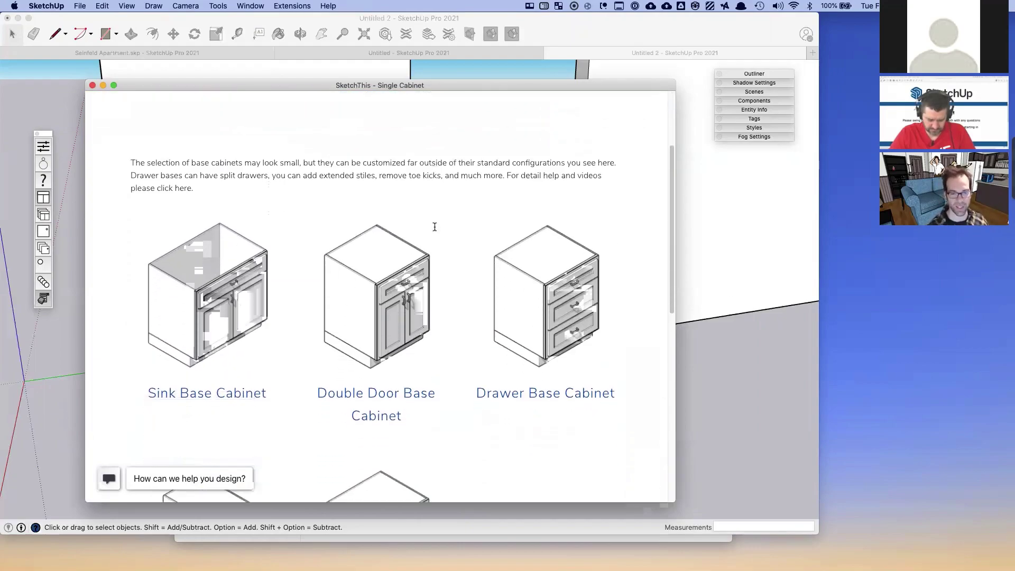
{"action": "scroll", "coordinate": [162, 349], "scroll_direction": "down", "scroll_amount": 3}
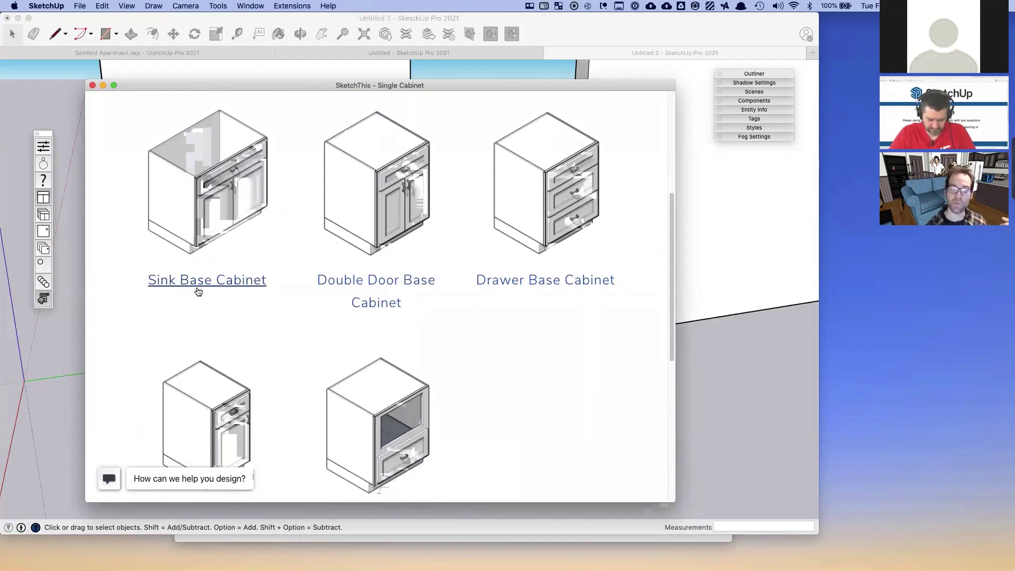
{"action": "scroll", "coordinate": [209, 272], "scroll_direction": "up", "scroll_amount": 1}
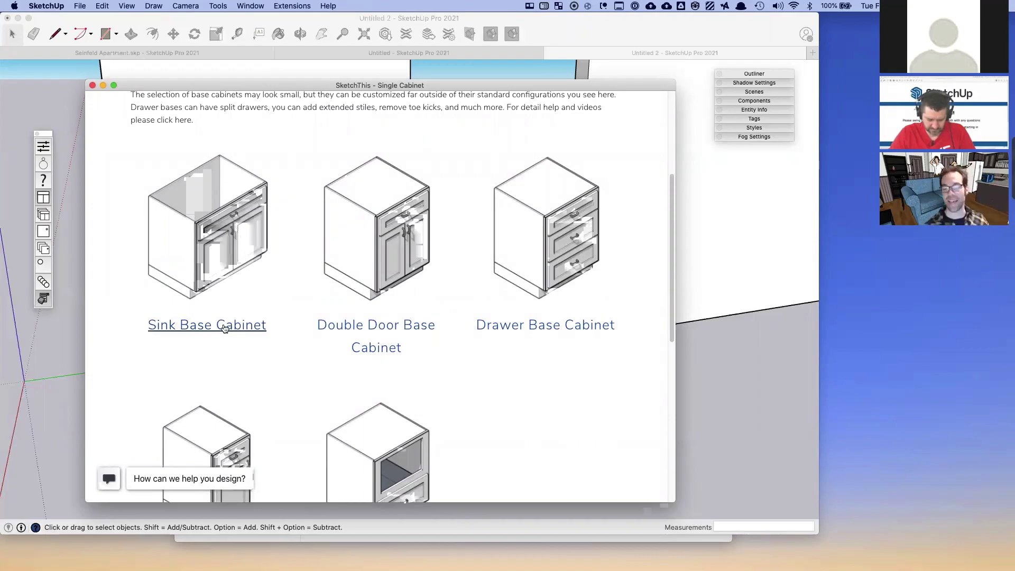
{"action": "scroll", "coordinate": [224, 329], "scroll_direction": "down", "scroll_amount": 4}
{"action": "scroll", "coordinate": [222, 270], "scroll_direction": "up", "scroll_amount": 3}
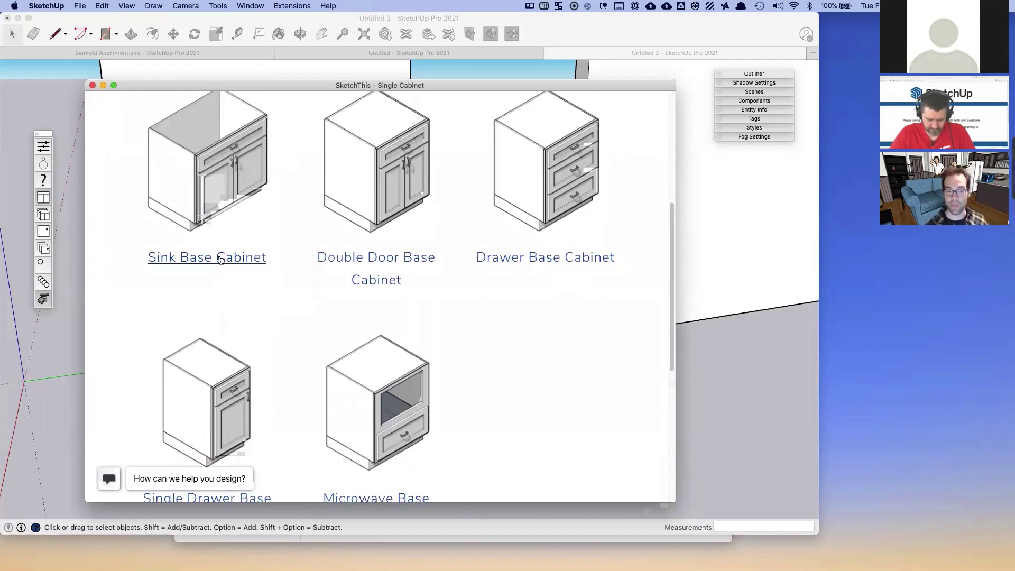
- Load the Sink Base Cabinet and place three copies across the room's floor
{"action": "left_click", "coordinate": [200, 262]}
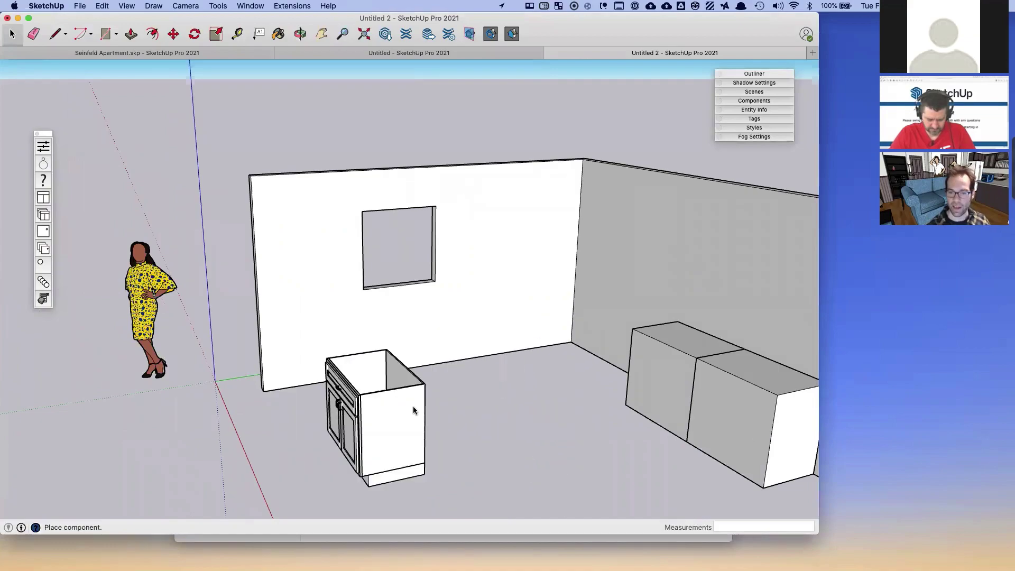
{"action": "left_click", "coordinate": [629, 413]}
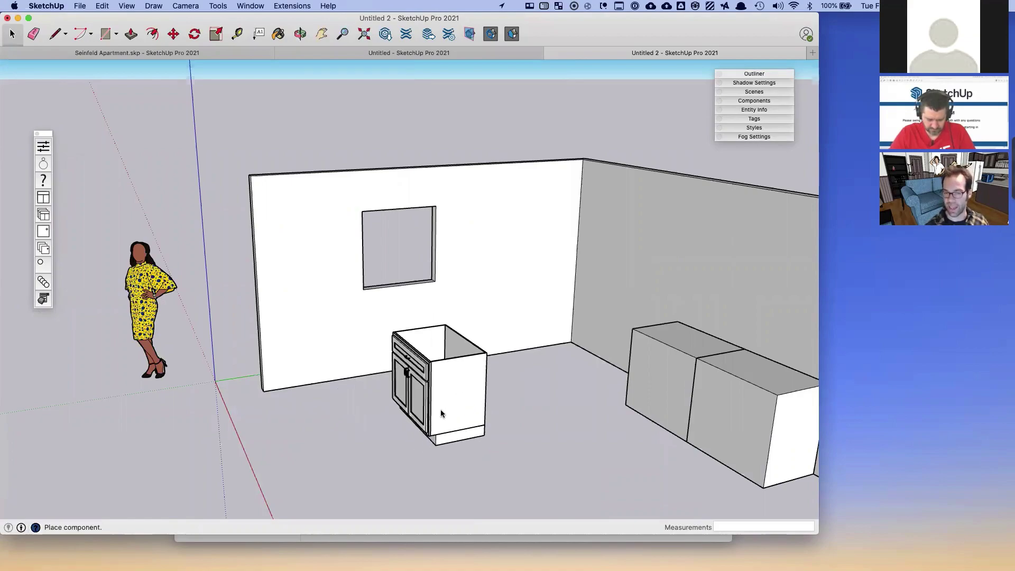
{"action": "left_click", "coordinate": [444, 404]}
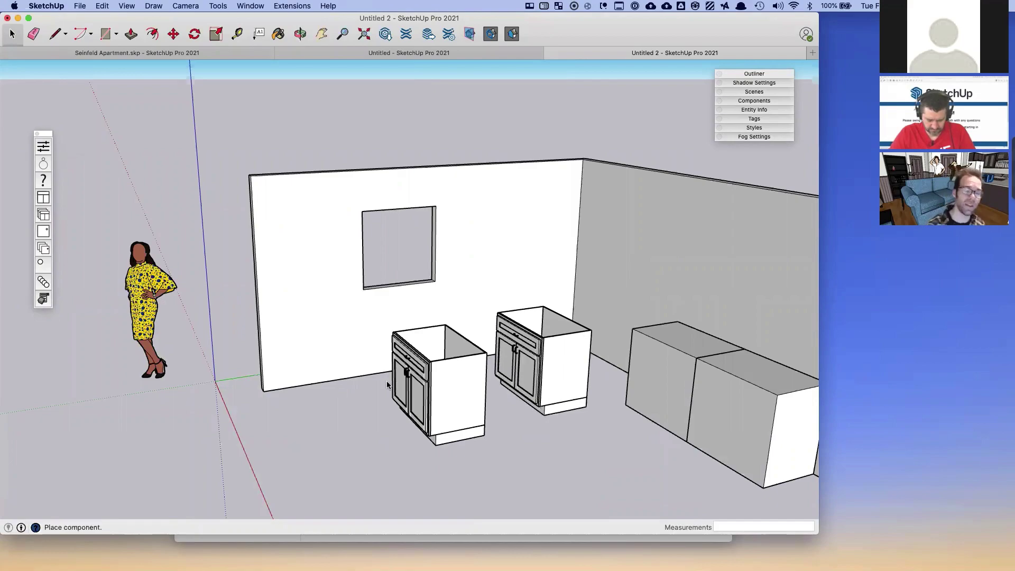
{"action": "left_click", "coordinate": [341, 417]}
- Place two more cabinet copies on the left side, then stop placing
{"action": "left_click", "coordinate": [252, 416]}
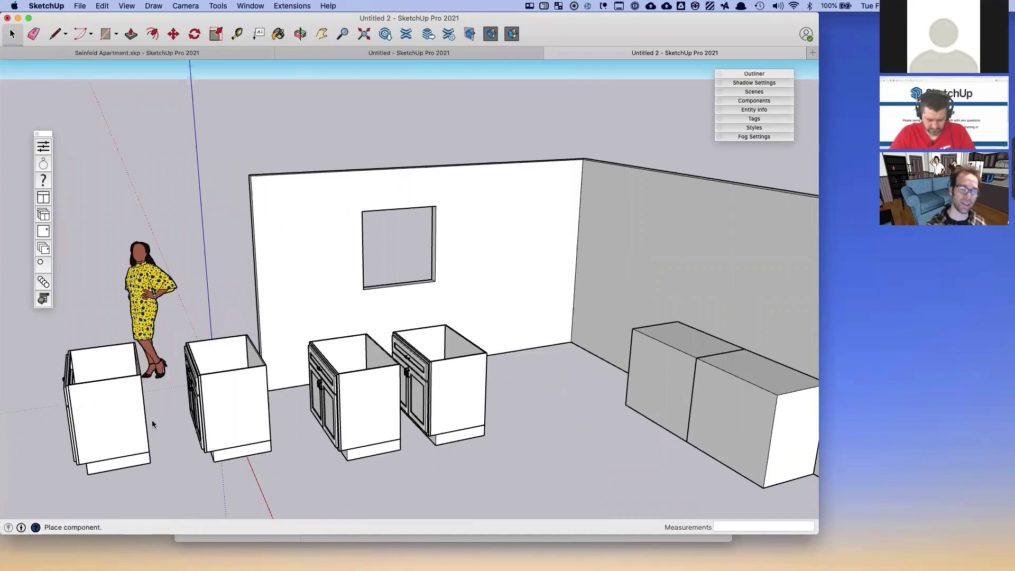
{"action": "left_click", "coordinate": [130, 423]}
{"action": "key", "text": "space"}
- Select the extra cabinets, delete them, and orbit to view the remaining one
{"action": "middle_click_drag", "start_coordinate": [356, 402], "coordinate": [390, 393]}
{"action": "left_click", "coordinate": [390, 394]}
{"action": "left_click", "coordinate": [275, 394], "text": "alt"}
{"action": "left_click", "coordinate": [160, 404], "text": "alt"}
{"action": "key", "text": "Delete"}
{"action": "middle_click_drag", "start_coordinate": [160, 403], "coordinate": [378, 378]}
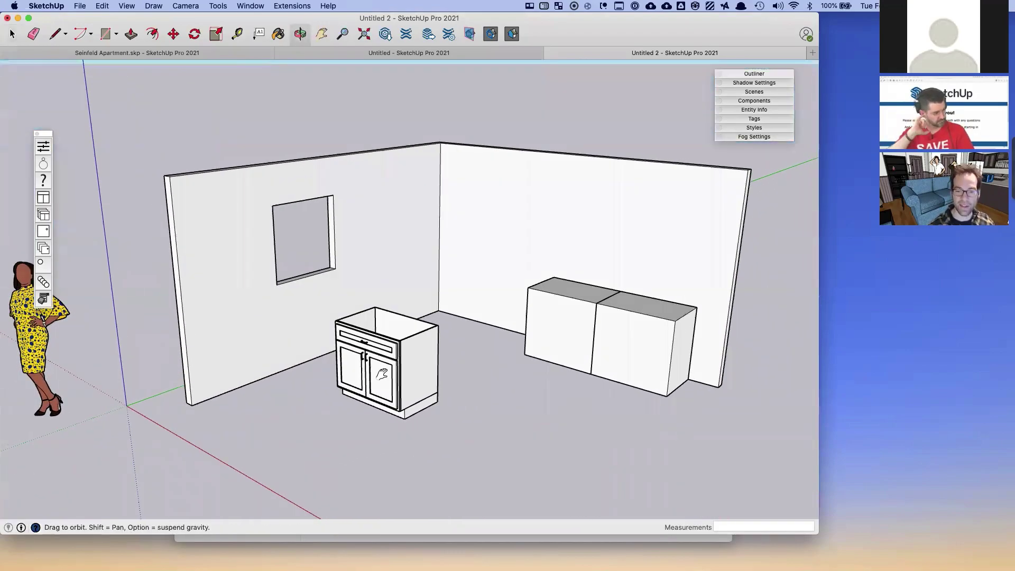
{"action": "scroll", "coordinate": [355, 395], "scroll_direction": "up", "scroll_amount": 5}
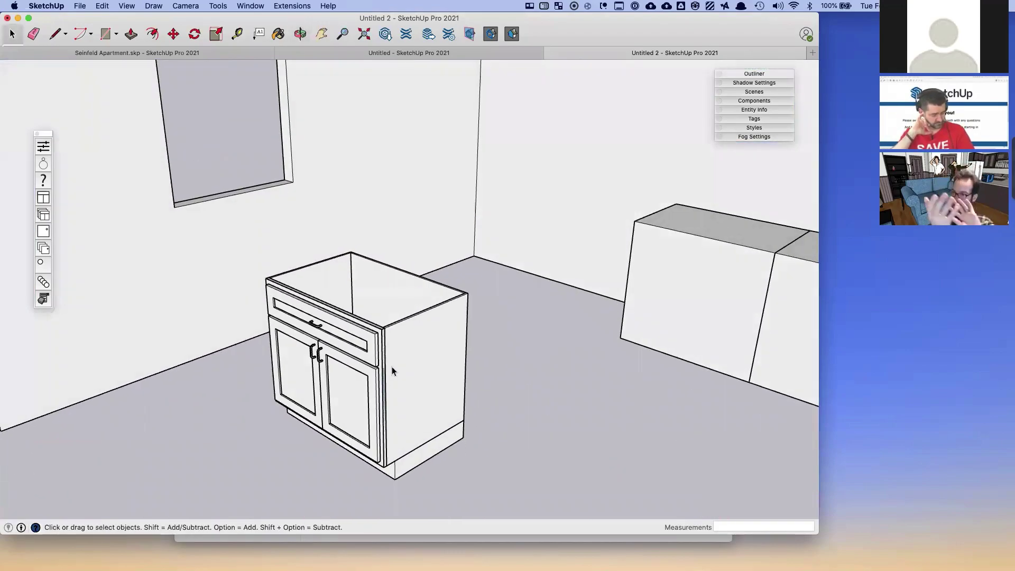
- Rotate the sink base cabinet 180° about a pivot on its top
{"action": "key", "text": "m"}
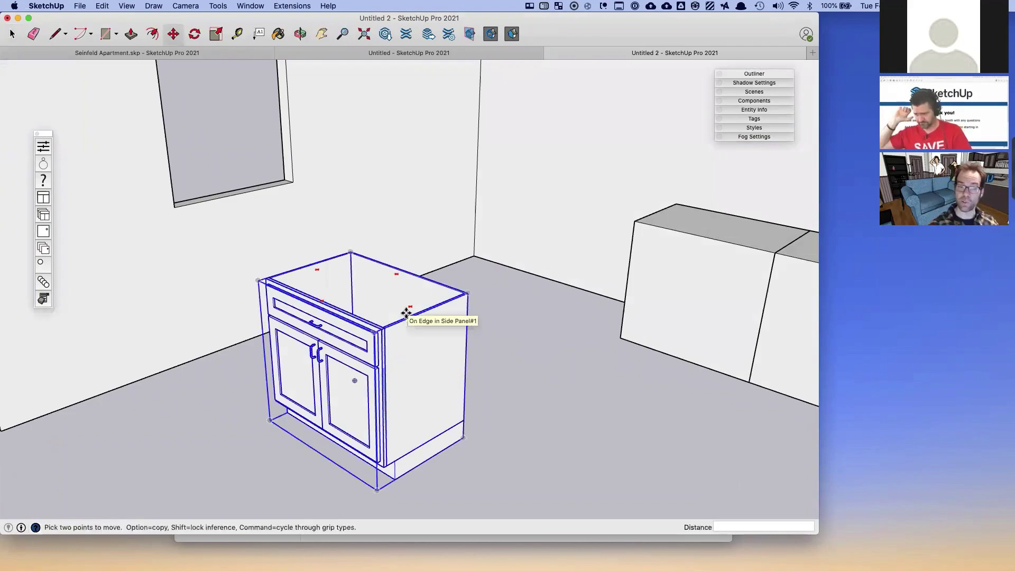
{"action": "key", "text": "space"}
{"action": "left_click", "coordinate": [176, 35]}
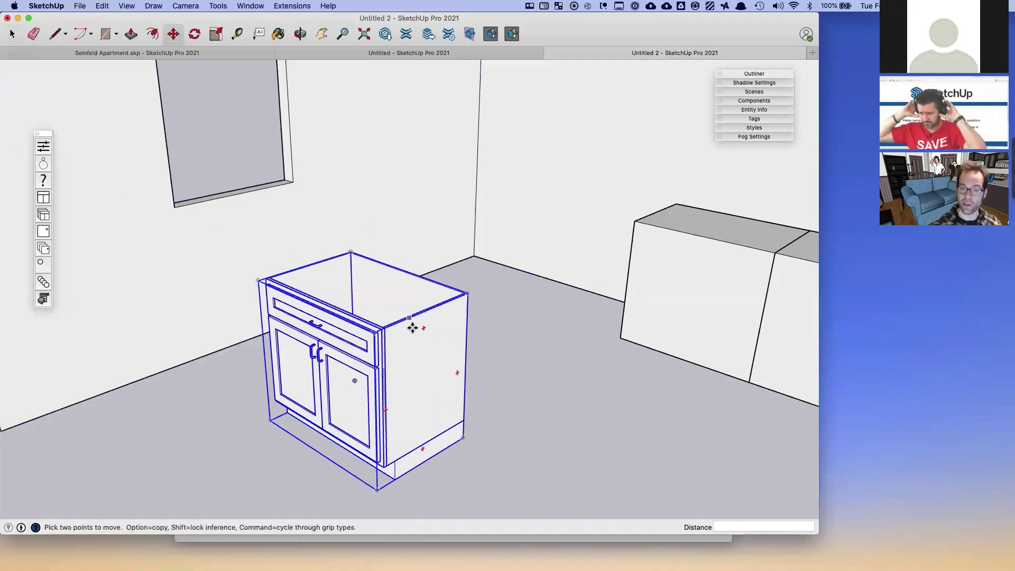
{"action": "key", "text": "q"}
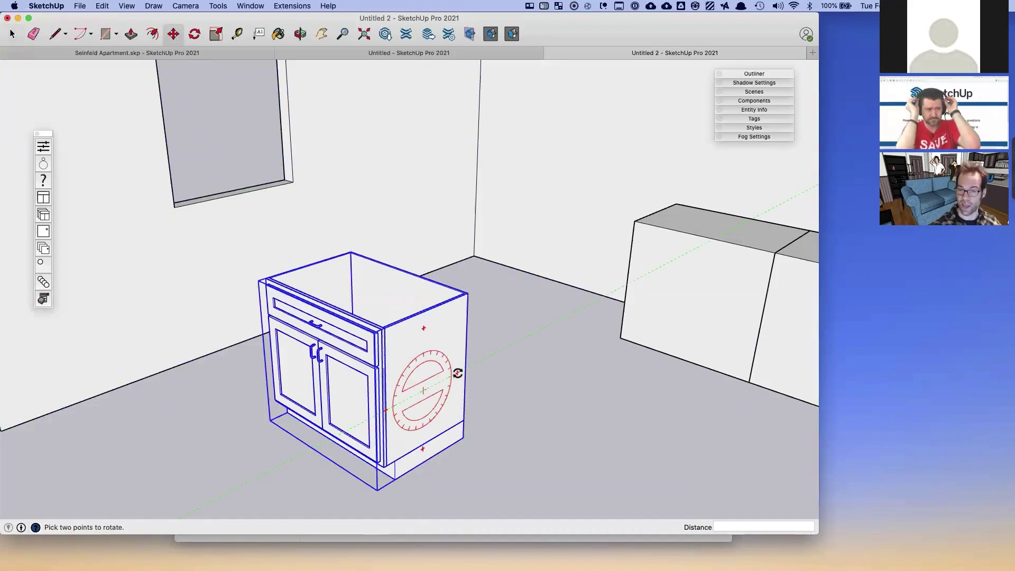
{"action": "key", "text": "m"}
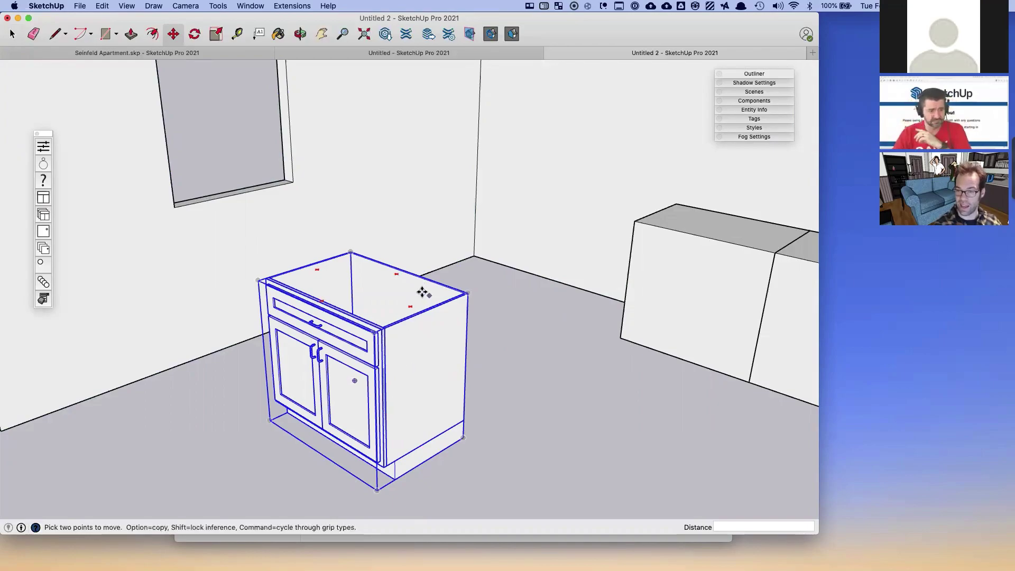
{"action": "key", "text": "q"}
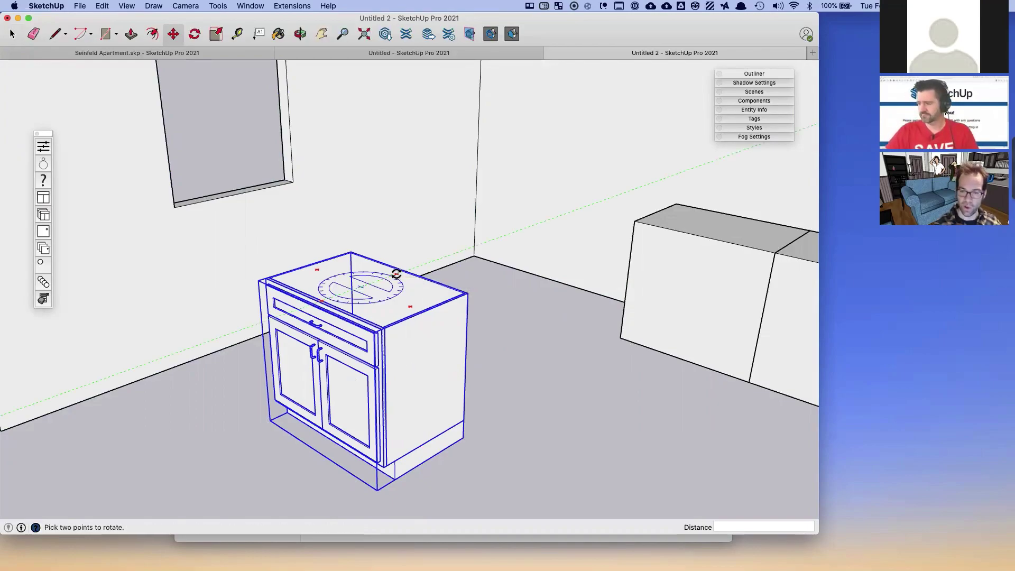
{"action": "left_click", "coordinate": [397, 275]}
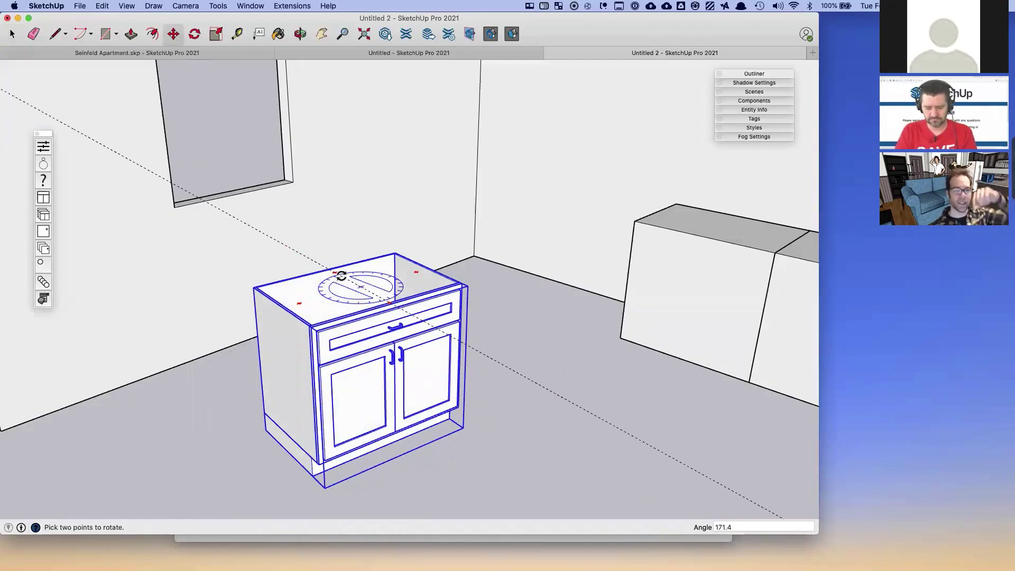
{"action": "middle_click_drag", "start_coordinate": [338, 285], "coordinate": [348, 320]}
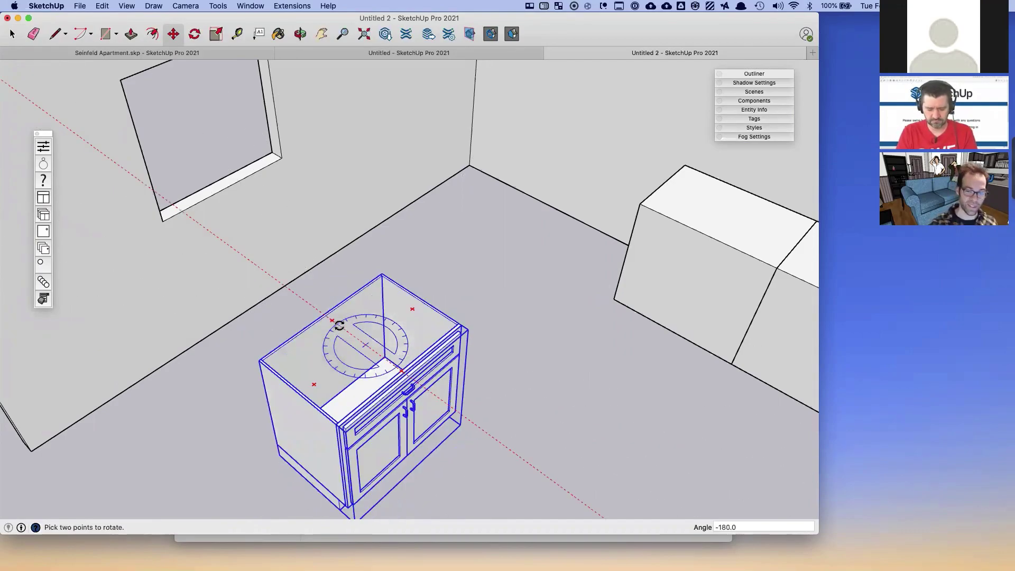
- Commit the 180° rotation and move the cabinet by its corner to a new floor spot
{"action": "left_click", "coordinate": [338, 325]}
{"action": "key", "text": "m"}
{"action": "key", "text": "shift+super+a"}
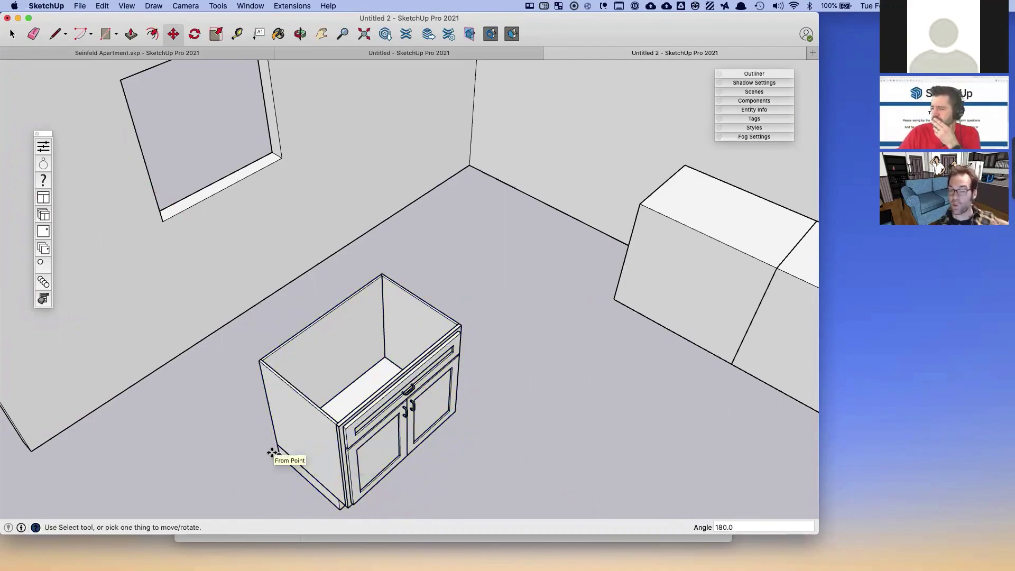
{"action": "left_click", "coordinate": [279, 453]}
{"action": "left_click", "coordinate": [200, 341]}
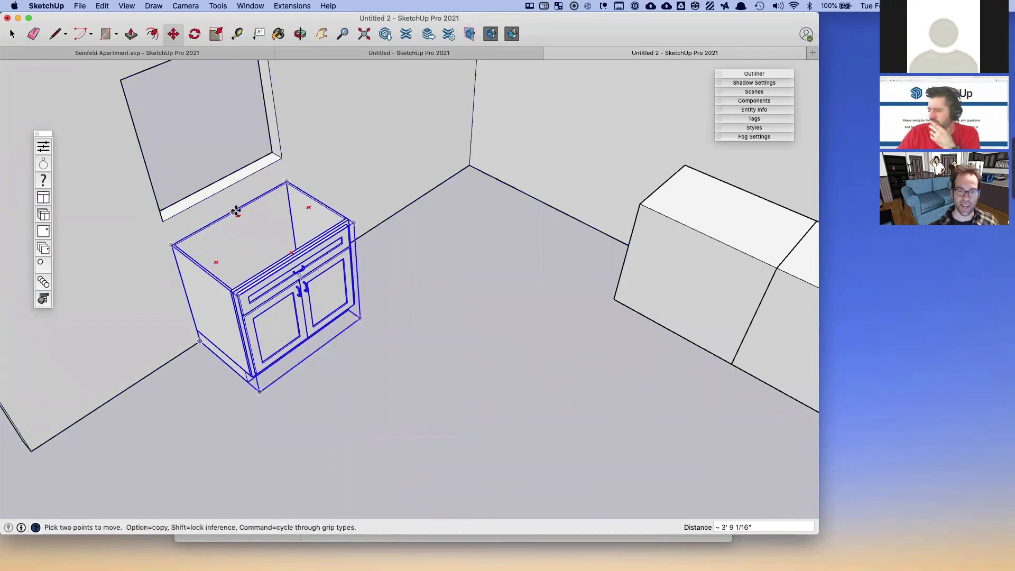
- Move the cabinet by its top edge against the wall beneath the window
{"action": "left_click", "coordinate": [234, 211]}
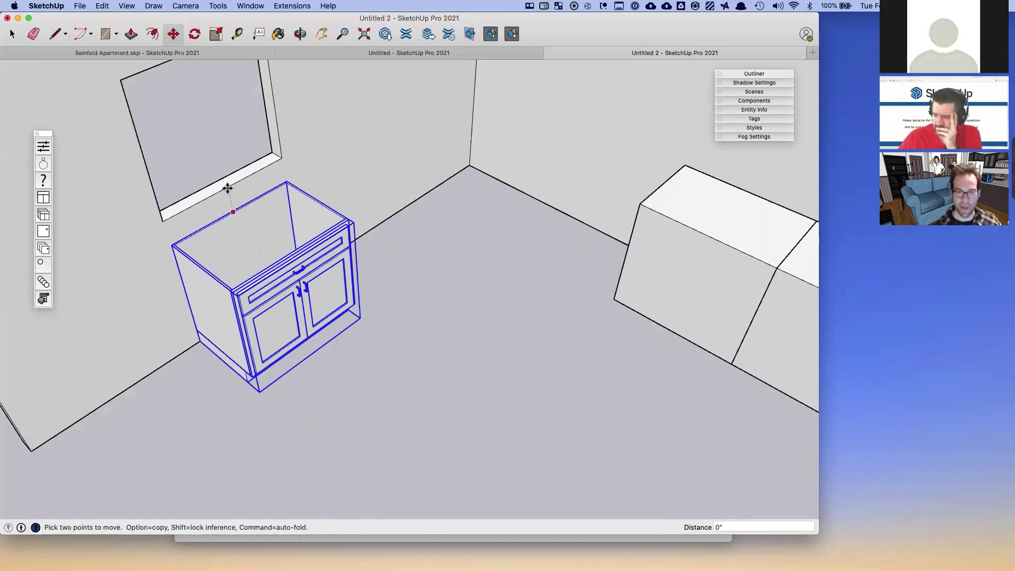
{"action": "left_click", "coordinate": [228, 188]}
{"action": "key", "text": "space"}
{"action": "left_click", "coordinate": [448, 303]}
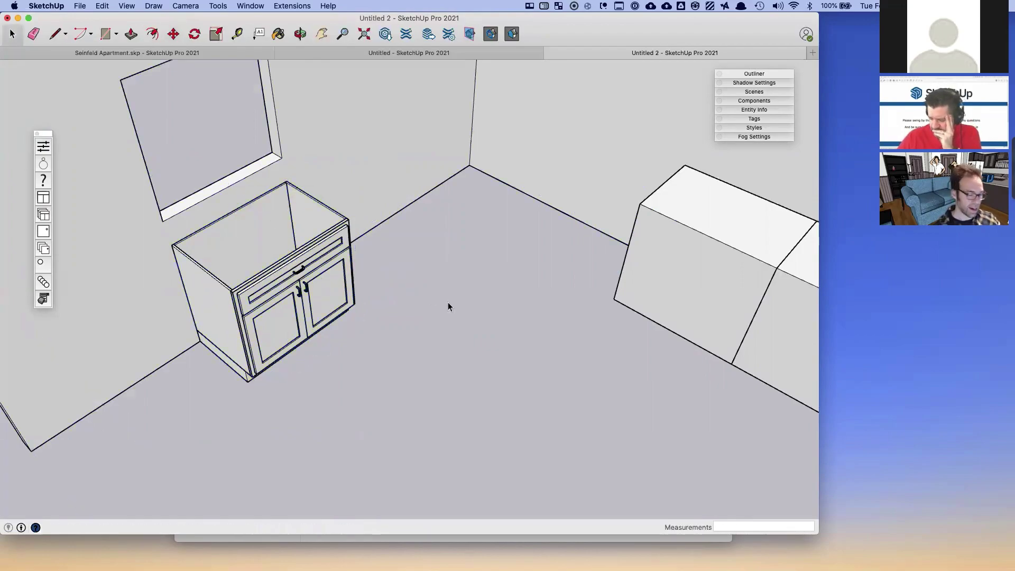
- Orbit to a level front view and open the base cabinet's Component Options, moved up-left beside it
{"action": "middle_click_drag", "start_coordinate": [423, 309], "coordinate": [246, 180]}
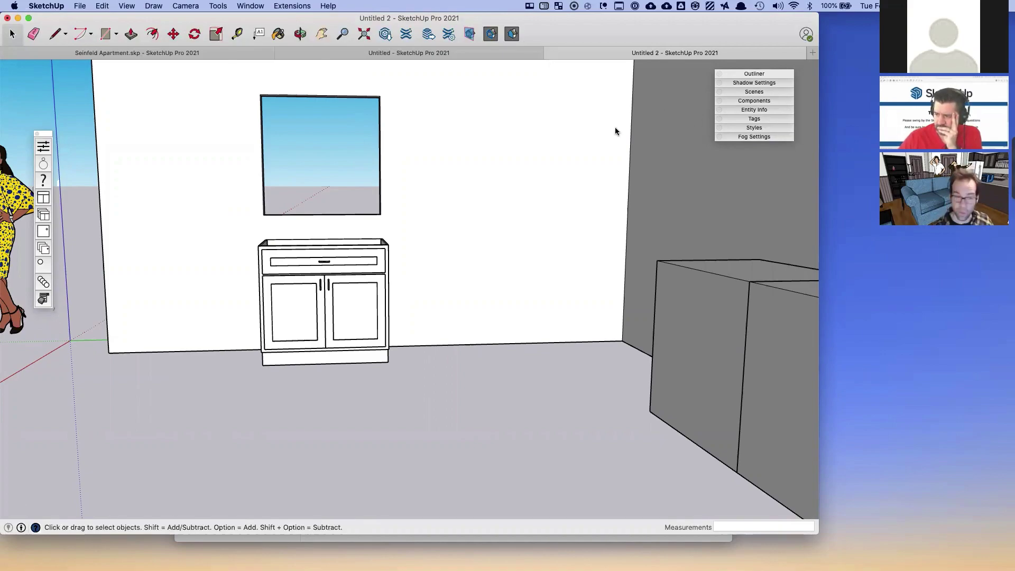
{"action": "left_click", "coordinate": [275, 267]}
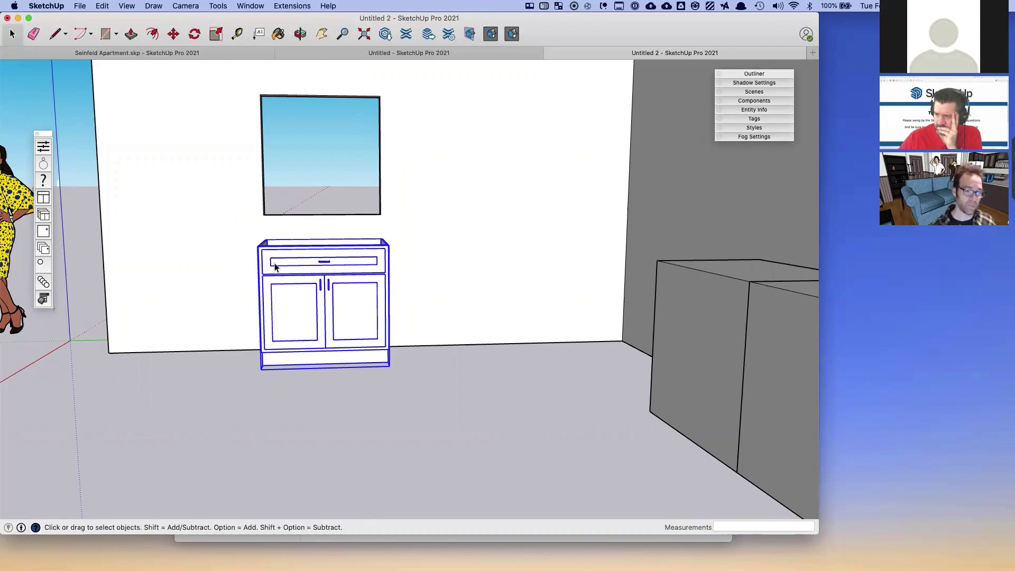
{"action": "left_click", "coordinate": [41, 299]}
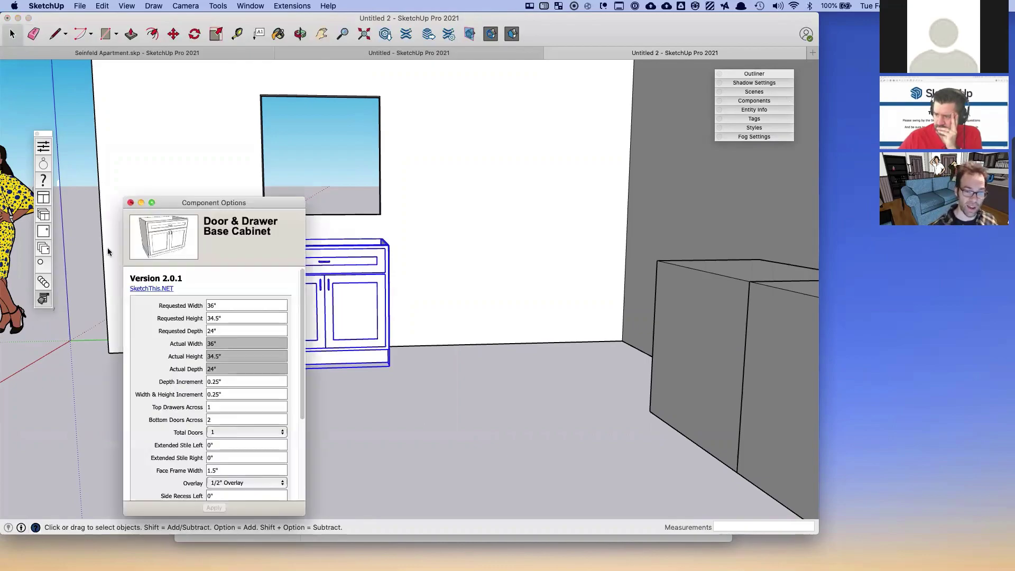
{"action": "left_click_drag", "start_coordinate": [207, 205], "coordinate": [189, 186]}
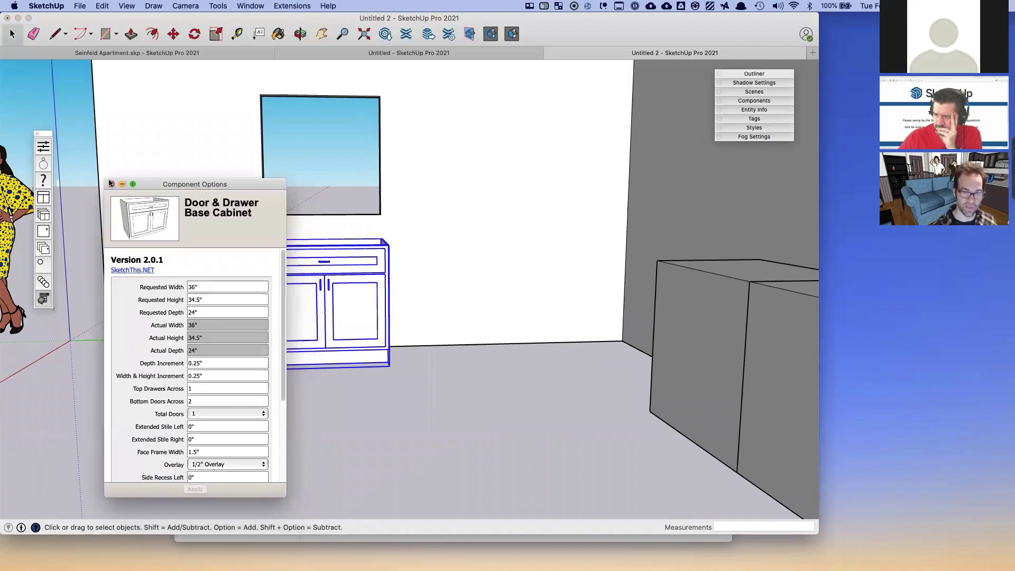
{"action": "left_click", "coordinate": [114, 185]}
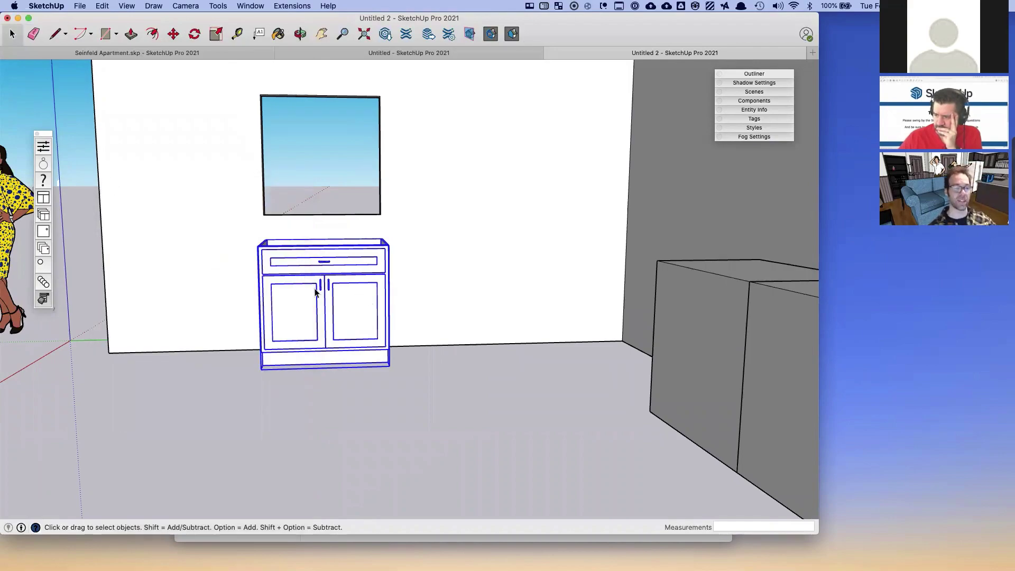
{"action": "left_click", "coordinate": [43, 300]}
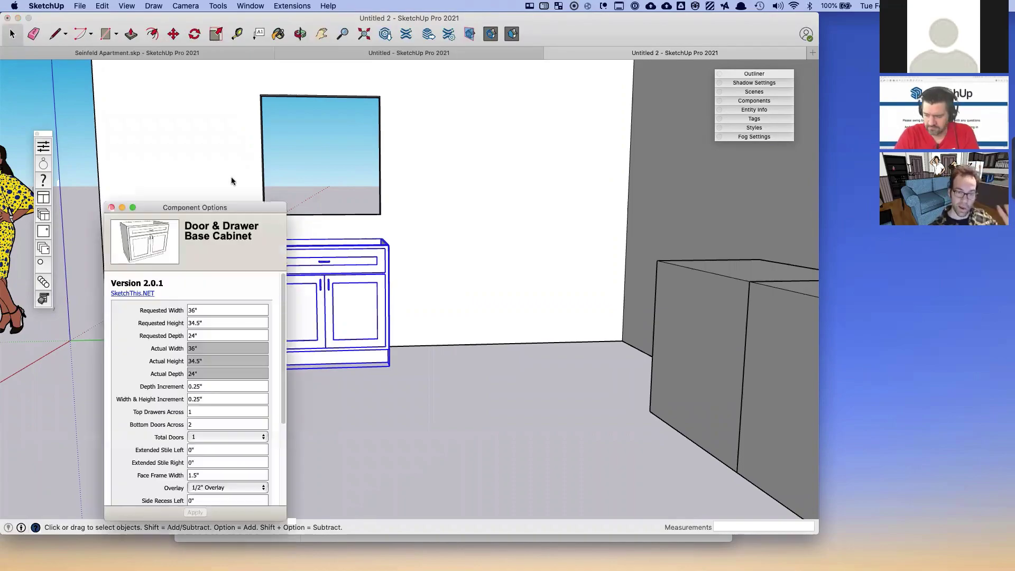
{"action": "left_click_drag", "start_coordinate": [217, 207], "coordinate": [183, 103]}
{"action": "left_click", "coordinate": [192, 204]}
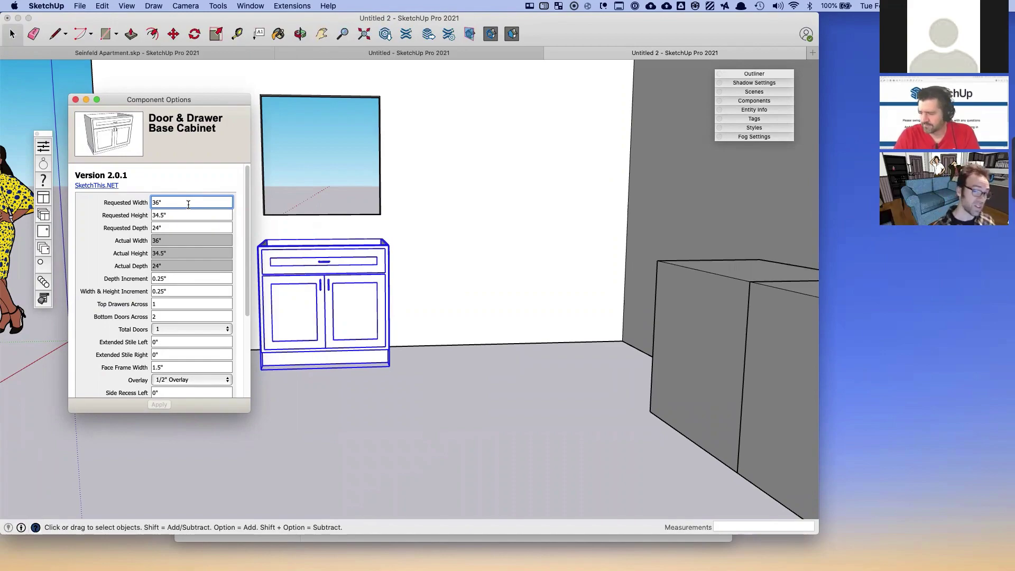
- Change the cabinet's Requested Width from 36" to 42" and apply it
{"action": "left_click_drag", "start_coordinate": [172, 204], "coordinate": [150, 196]}
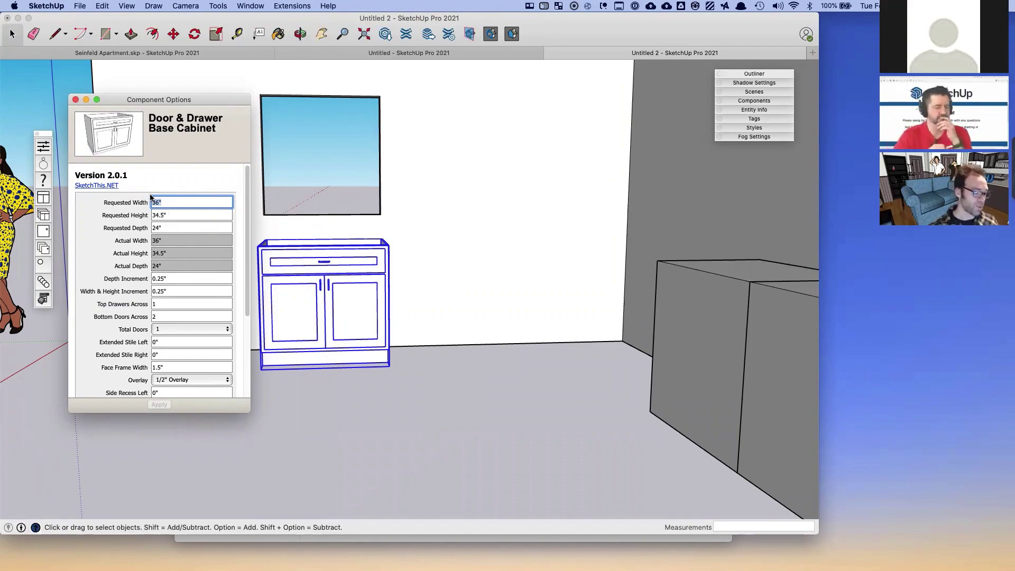
{"action": "left_click", "coordinate": [153, 213]}
{"action": "left_click_drag", "start_coordinate": [170, 202], "coordinate": [125, 190]}
{"action": "type", "text": "42"}
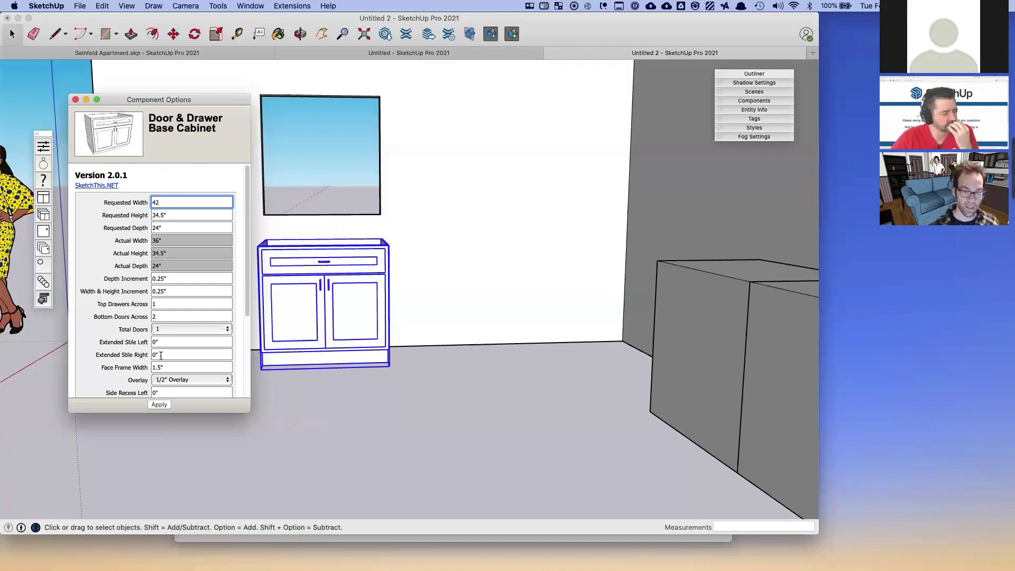
{"action": "left_click", "coordinate": [159, 404]}
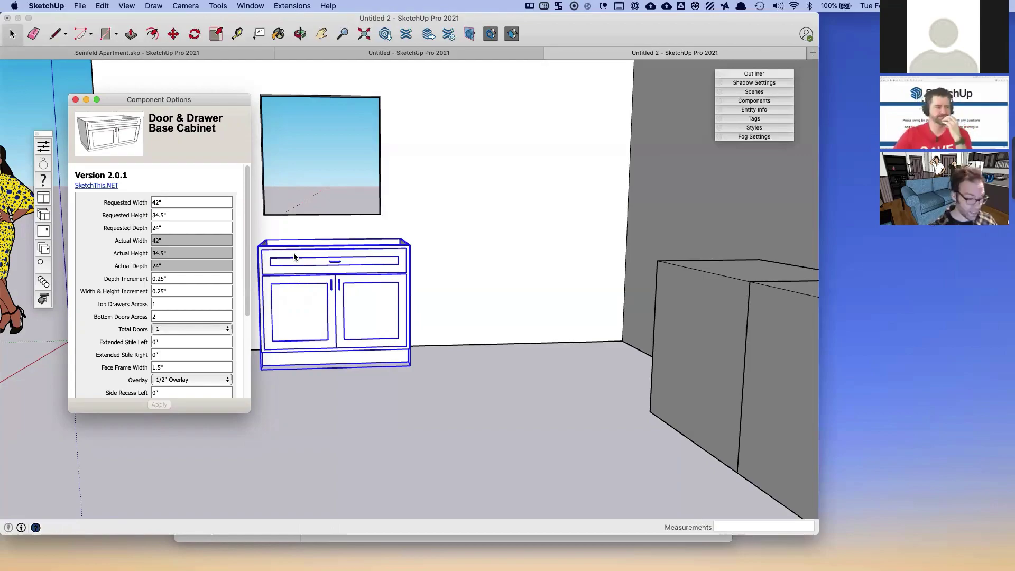
- Pan, zoom and orbit to inspect the widened 42" cabinet
{"action": "left_click", "coordinate": [343, 264]}
{"action": "middle_click_drag", "start_coordinate": [343, 263], "coordinate": [404, 289], "text": "shift"}
{"action": "scroll", "coordinate": [417, 267], "scroll_direction": "up", "scroll_amount": 3}
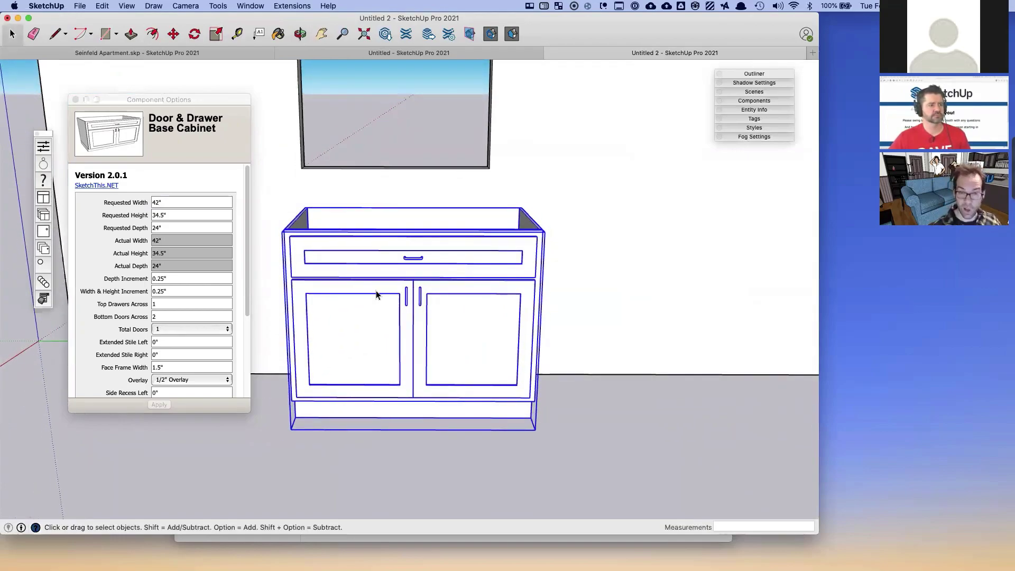
{"action": "mouse_move", "coordinate": [379, 294]}
{"action": "middle_mouse_down"}
{"action": "mouse_move", "coordinate": [369, 265]}
{"action": "mouse_move", "coordinate": [386, 280]}
{"action": "mouse_move", "coordinate": [377, 291]}
{"action": "middle_mouse_up"}
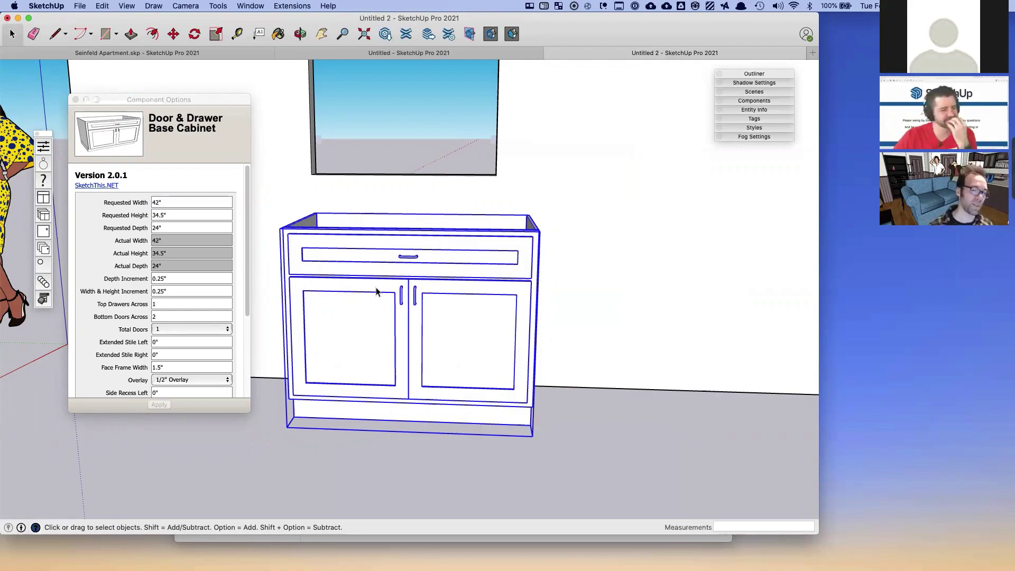
- Change the Width & Height Increment from 0.25" to 3"
{"action": "left_click", "coordinate": [163, 245]}
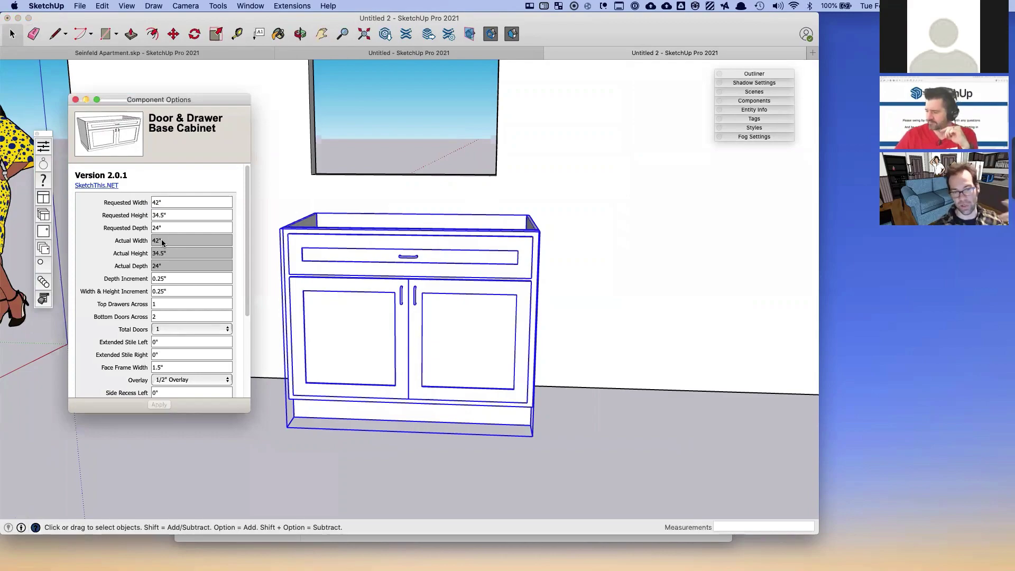
{"action": "left_click", "coordinate": [166, 202]}
{"action": "left_click_drag", "start_coordinate": [171, 201], "coordinate": [133, 201]}
{"action": "left_click", "coordinate": [159, 240]}
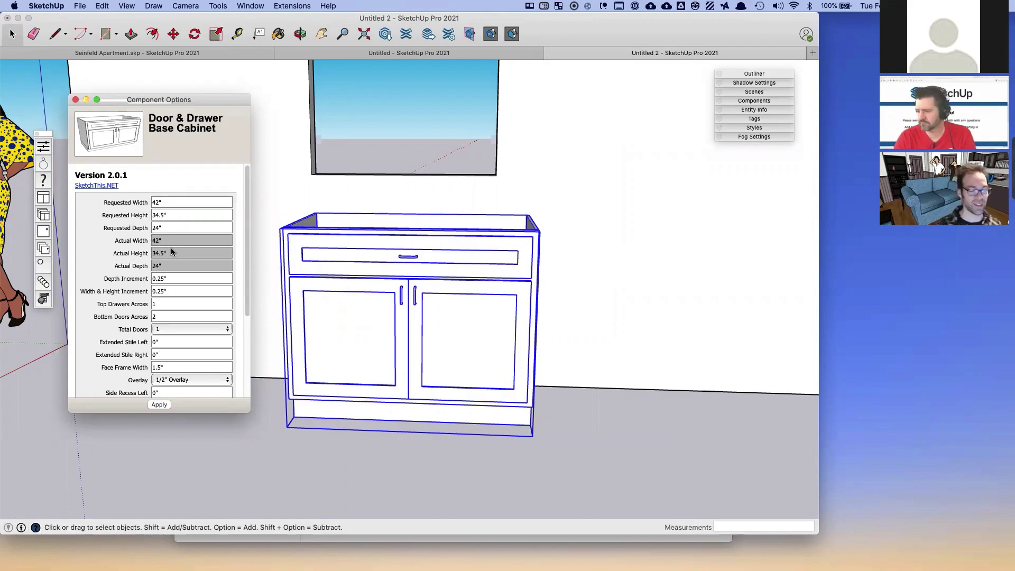
{"action": "left_click", "coordinate": [174, 215]}
{"action": "left_click", "coordinate": [172, 278]}
{"action": "double_click", "coordinate": [173, 278]}
{"action": "key", "text": "Tab"}
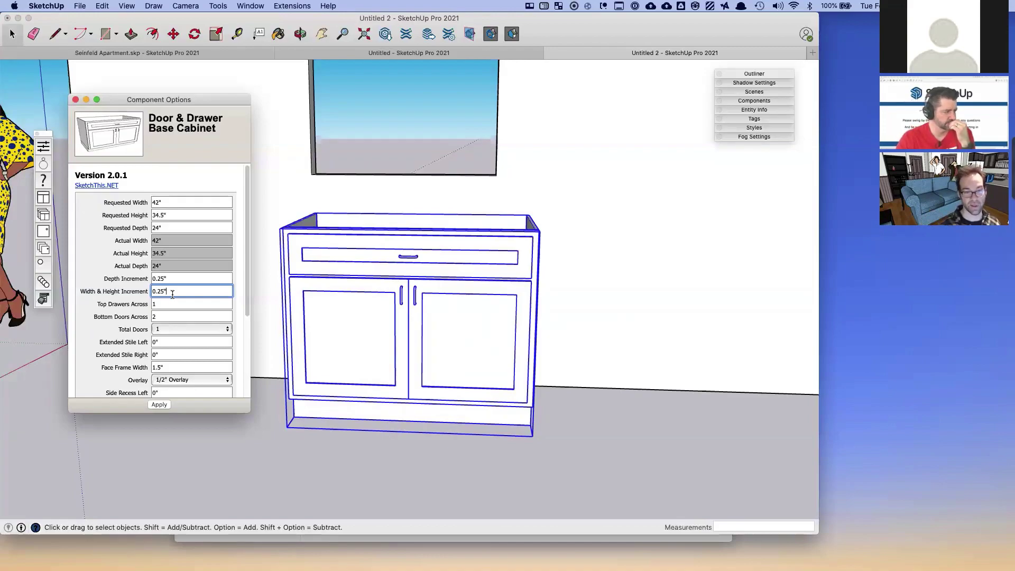
{"action": "left_click_drag", "start_coordinate": [175, 291], "coordinate": [145, 288]}
{"action": "type", "text": "3"}
{"action": "left_click", "coordinate": [173, 279]}
- Enter 41.125" as the Requested Width, leaving the actual width at 42"
{"action": "left_click_drag", "start_coordinate": [173, 203], "coordinate": [115, 203]}
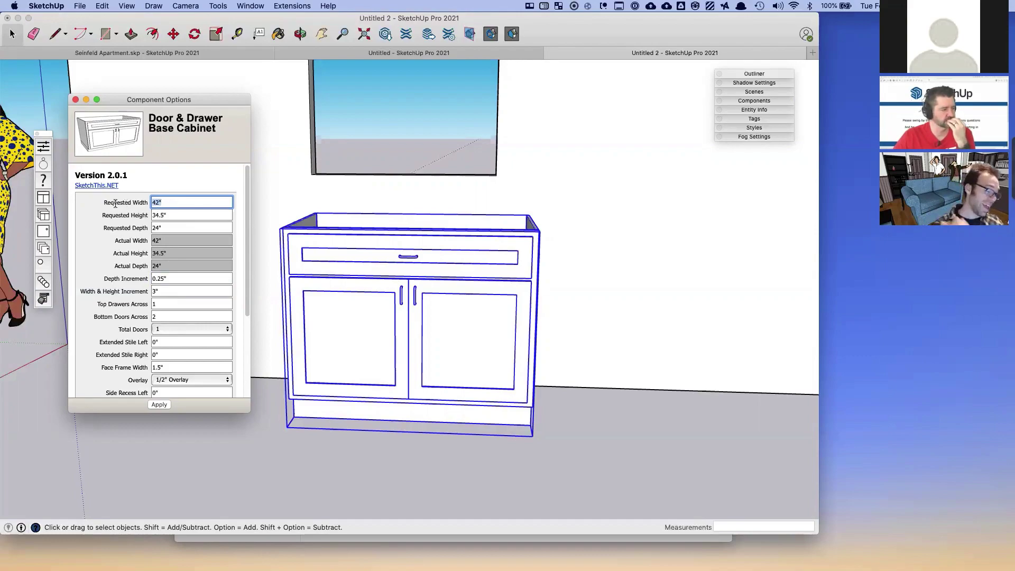
{"action": "type", "text": "41.12"}
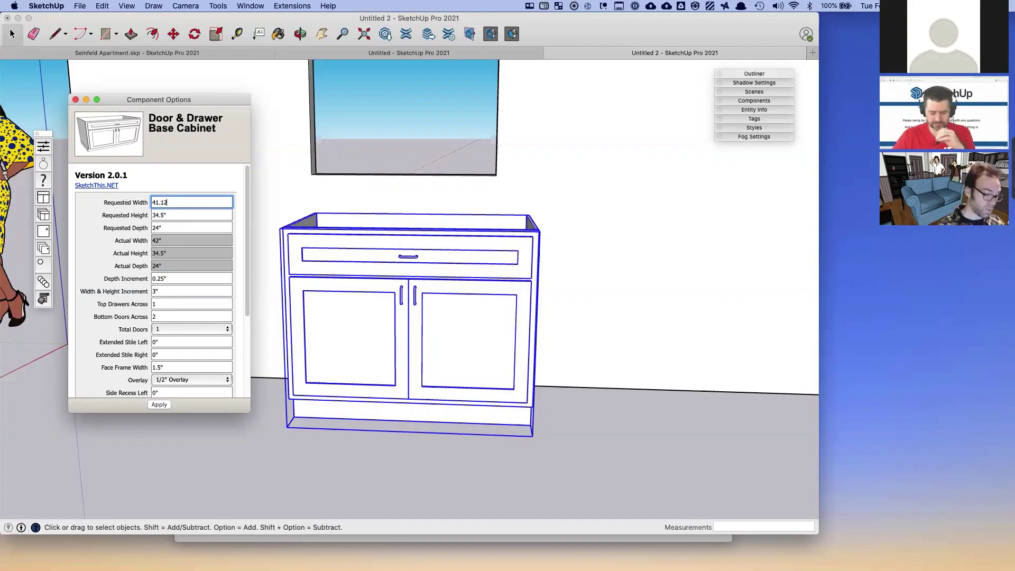
{"action": "type", "text": "5"}
{"action": "key", "text": "Return"}
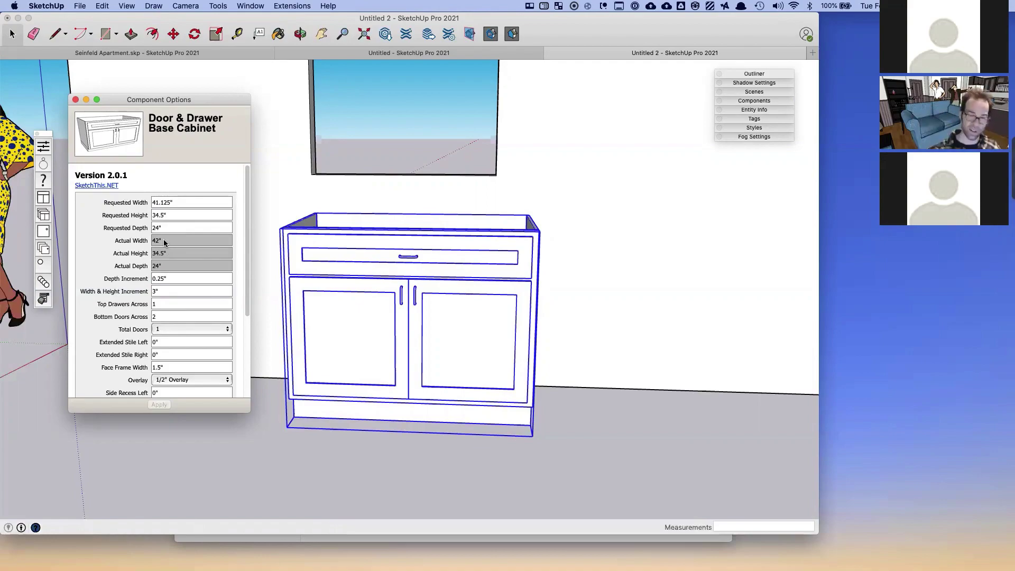
- Clear the 3" Width & Height Increment and retype a new increment value
{"action": "left_click", "coordinate": [171, 281]}
{"action": "left_click_drag", "start_coordinate": [171, 291], "coordinate": [131, 291]}
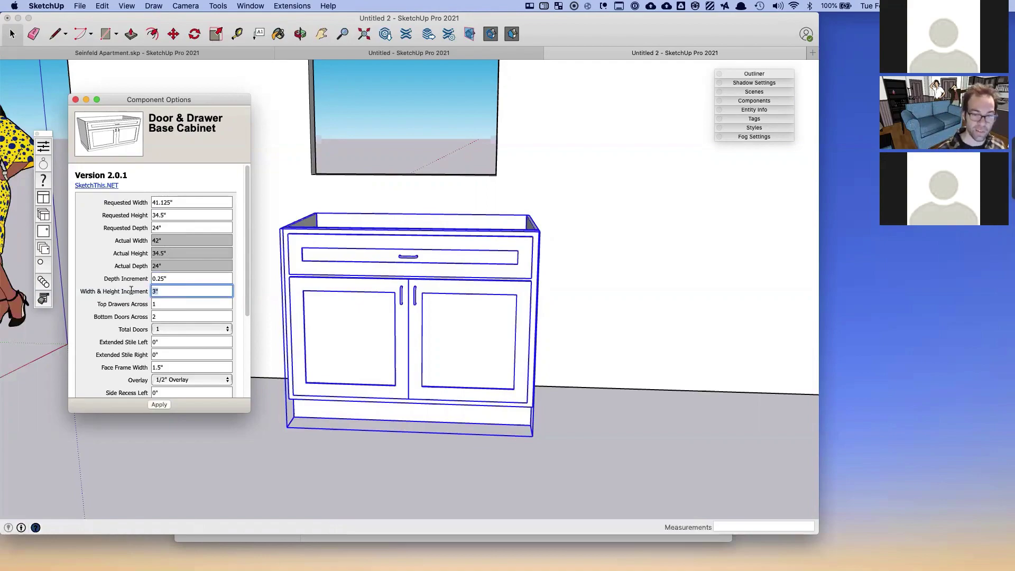
{"action": "key", "text": "BackSpace"}
{"action": "type", "text": ".0672"}
{"action": "key", "text": "BackSpace"}
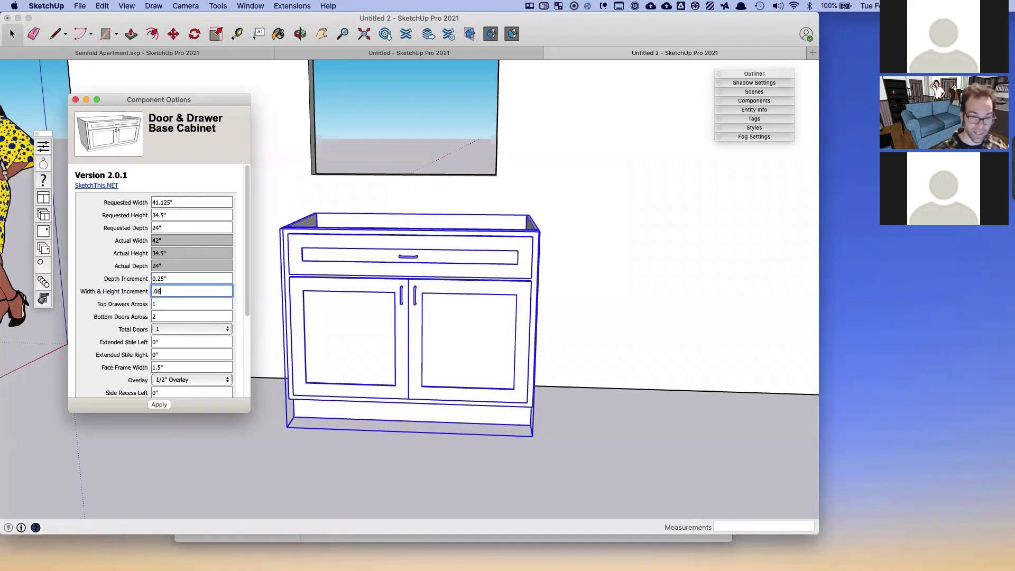
{"action": "type", "text": "25"}
{"action": "key", "text": "Return"}
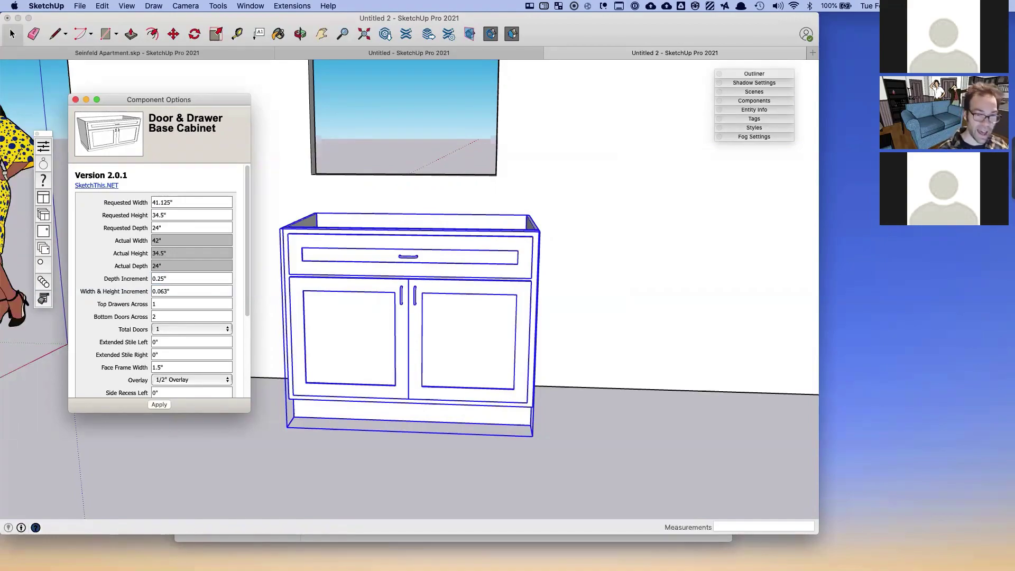
- Re-enter 0.25" as the Width & Height Increment and apply it
{"action": "triple_click", "coordinate": [163, 203]}
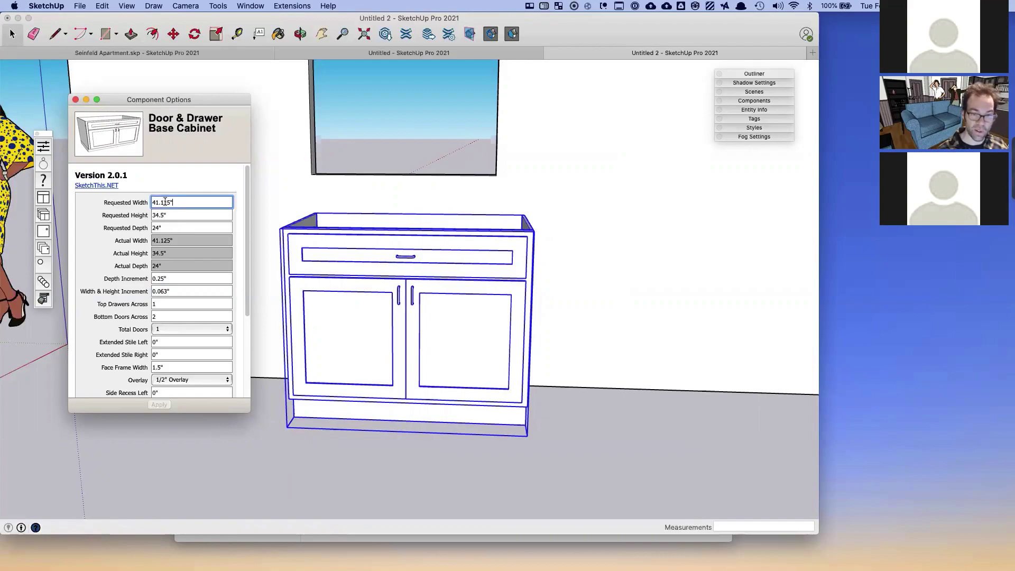
{"action": "left_click_drag", "start_coordinate": [172, 244], "coordinate": [147, 241]}
{"action": "triple_click", "coordinate": [168, 291]}
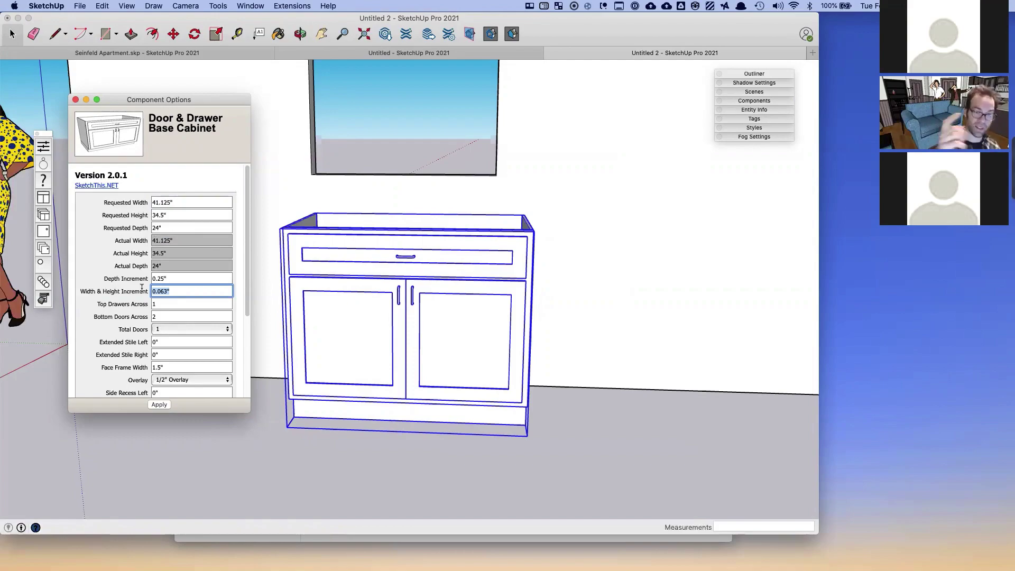
{"action": "triple_click", "coordinate": [188, 201]}
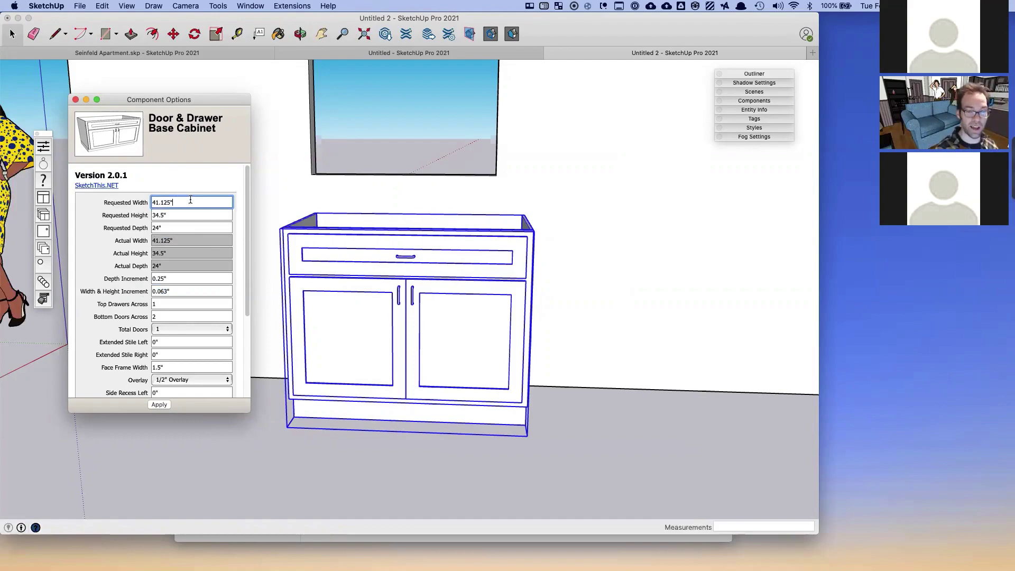
{"action": "left_click_drag", "start_coordinate": [181, 292], "coordinate": [154, 295]}
{"action": "type", "text": "0.25"}
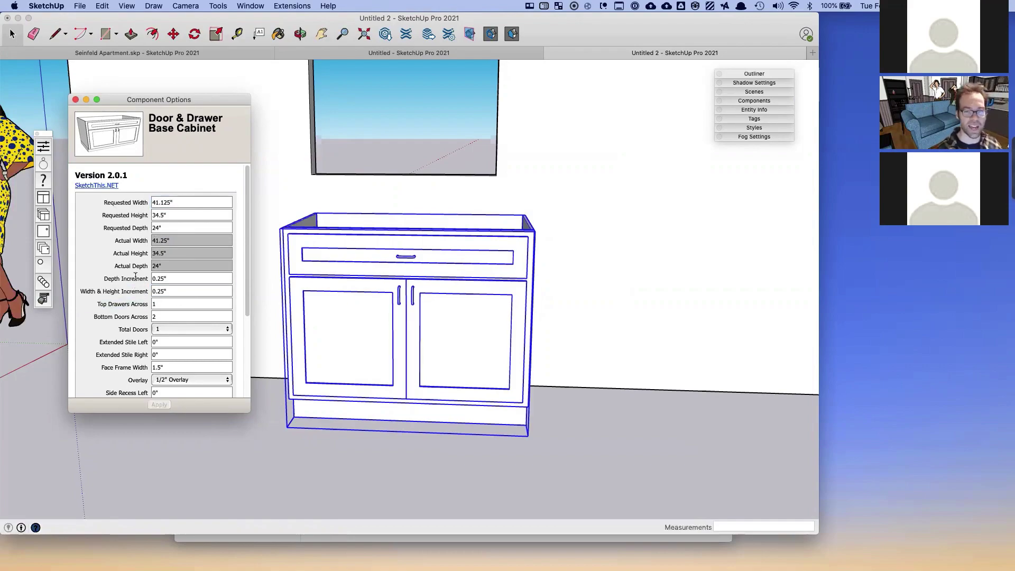
{"action": "left_click", "coordinate": [189, 201]}
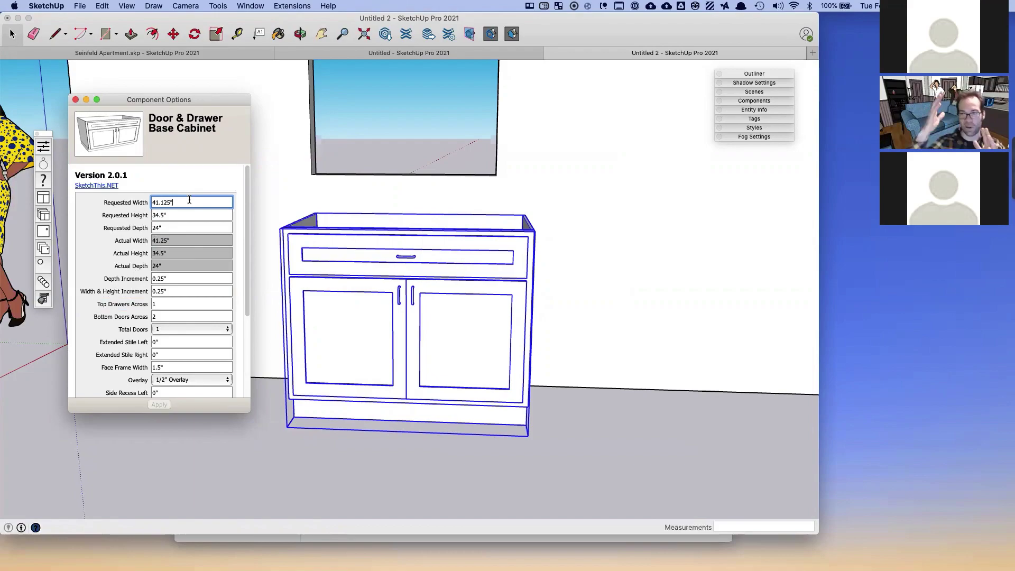
- Reset the Requested Width to 42" with Return
{"action": "left_click_drag", "start_coordinate": [189, 200], "coordinate": [145, 199]}
{"action": "type", "text": "41"}
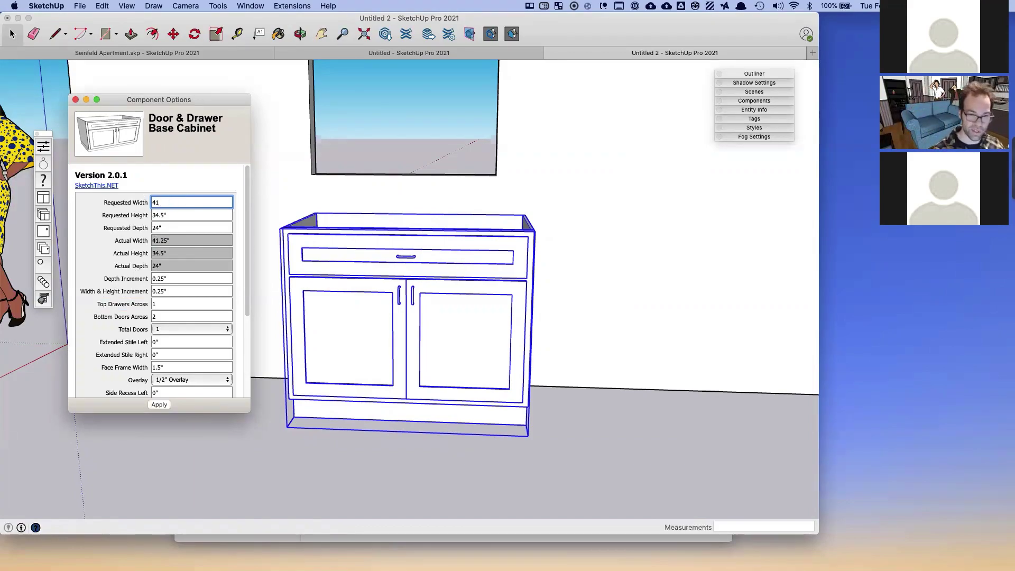
{"action": "key", "text": "BackSpace"}
{"action": "type", "text": "2"}
{"action": "key", "text": "Return"}
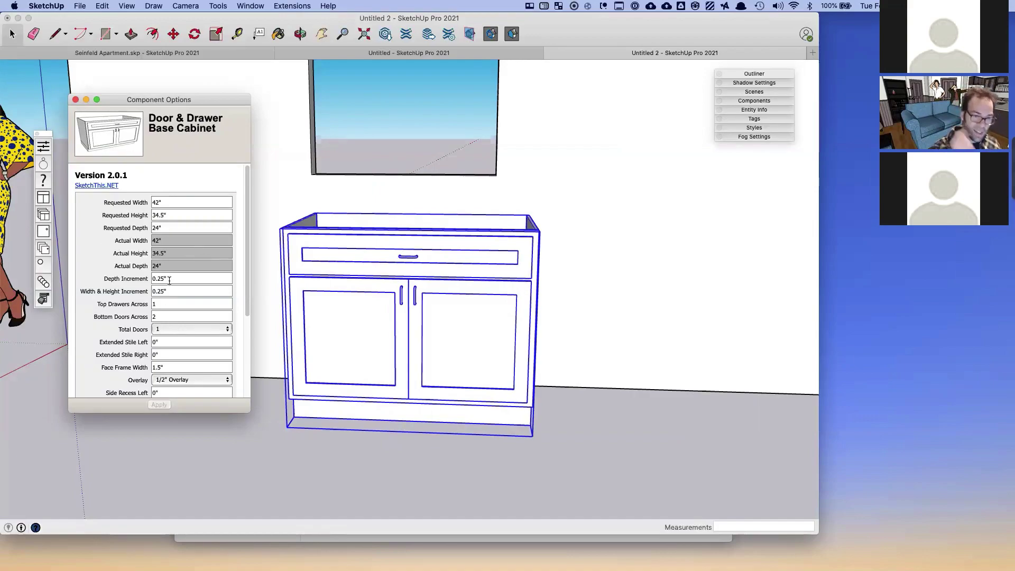
{"action": "scroll", "coordinate": [172, 323], "scroll_direction": "down", "scroll_amount": 3}
{"action": "double_click", "coordinate": [172, 247]}
- Set Top Drawers Across to 2 and Bottom Doors Across to 4
{"action": "type", "text": "2"}
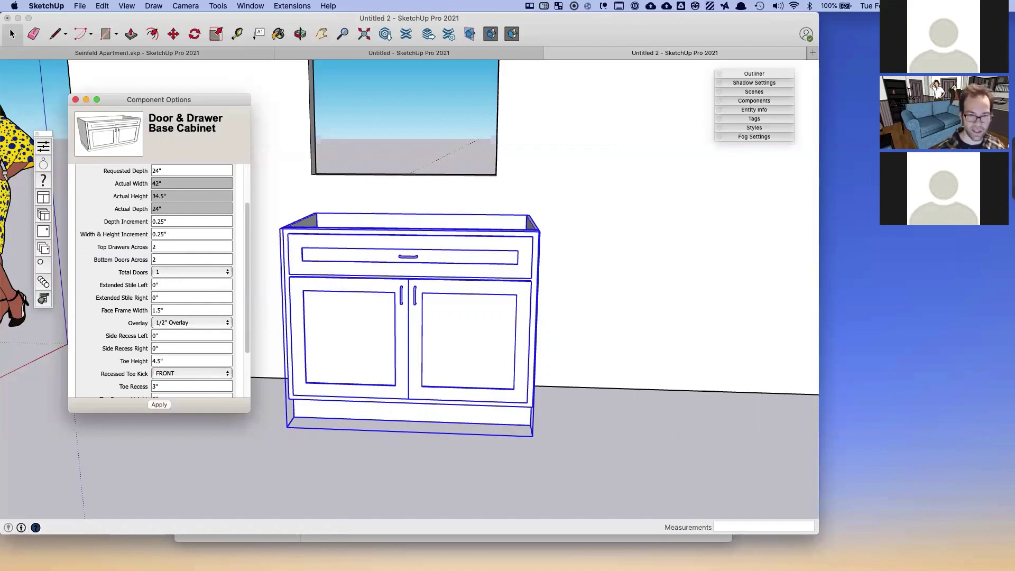
{"action": "key", "text": "Return"}
{"action": "scroll", "coordinate": [177, 278], "scroll_direction": "down", "scroll_amount": 2}
{"action": "double_click", "coordinate": [168, 290]}
{"action": "type", "text": "4"}
{"action": "key", "text": "Tab"}
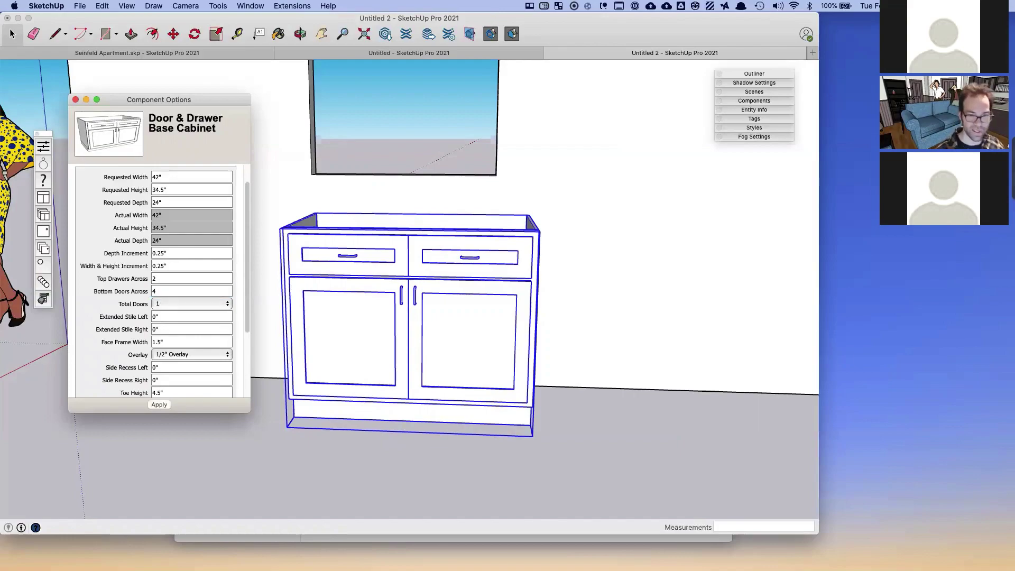
{"action": "key", "text": "Return"}
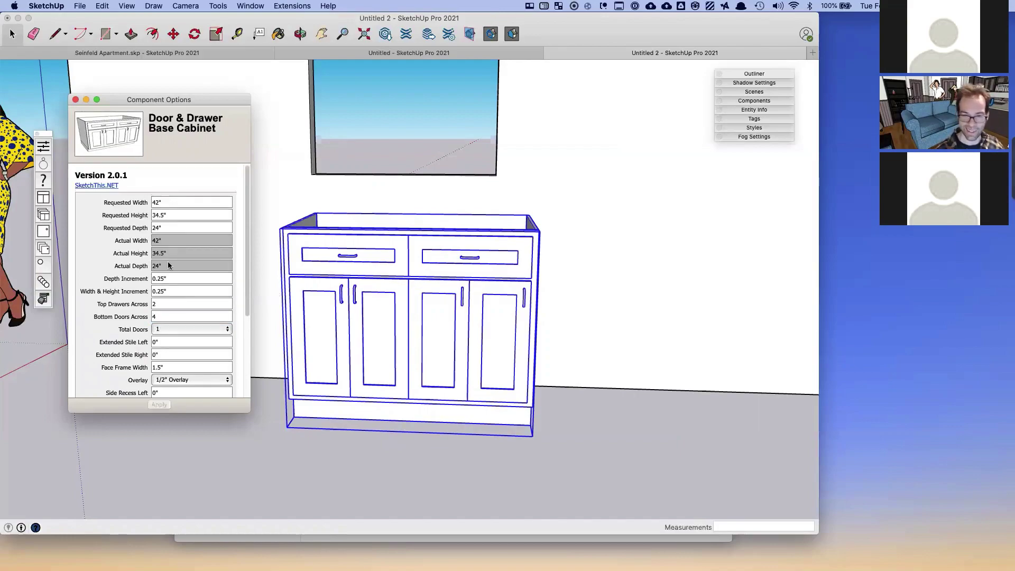
- Try 5 bottom doors across, then revert Bottom Doors Across to 4
{"action": "double_click", "coordinate": [168, 317]}
{"action": "type", "text": "5"}
{"action": "key", "text": "Tab"}
{"action": "key", "text": "Return"}
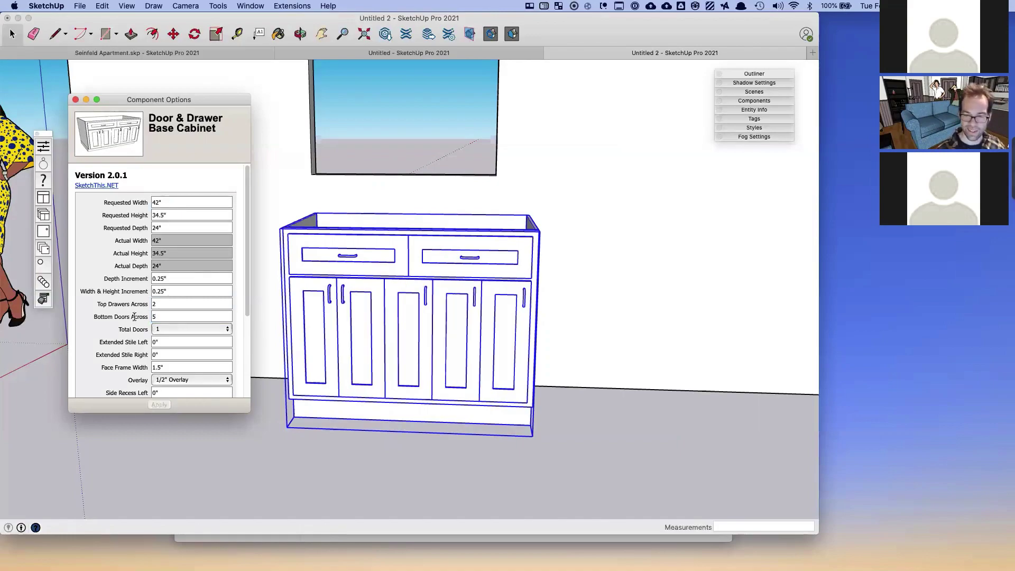
{"action": "left_click", "coordinate": [141, 313]}
{"action": "key", "text": "BackSpace"}
{"action": "type", "text": "4"}
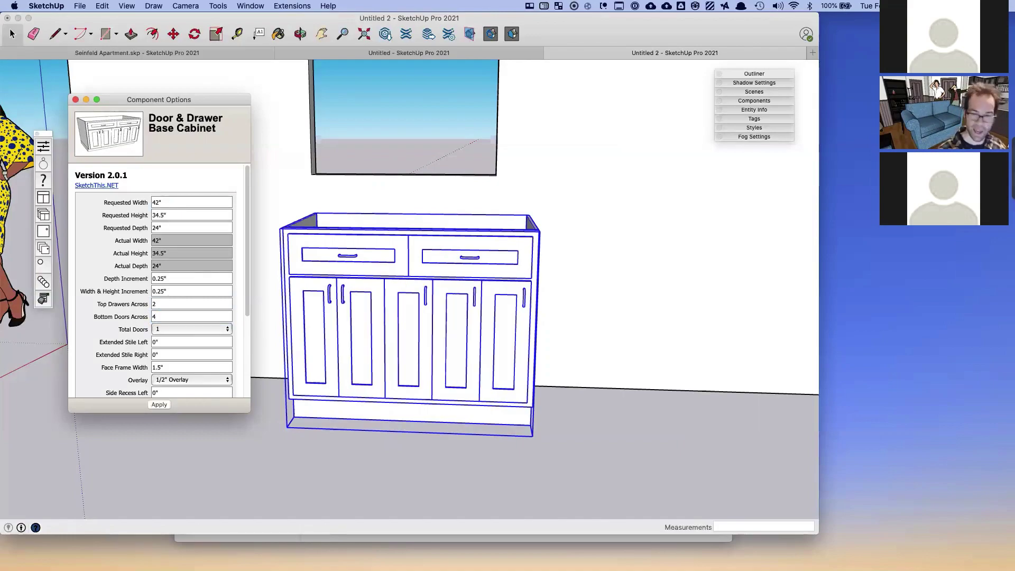
{"action": "key", "text": "Return"}
- Keep Total Doors at 1 and apply, rebuilding the cabinet with single tall doors
{"action": "scroll", "coordinate": [142, 320], "scroll_direction": "down", "scroll_amount": 3}
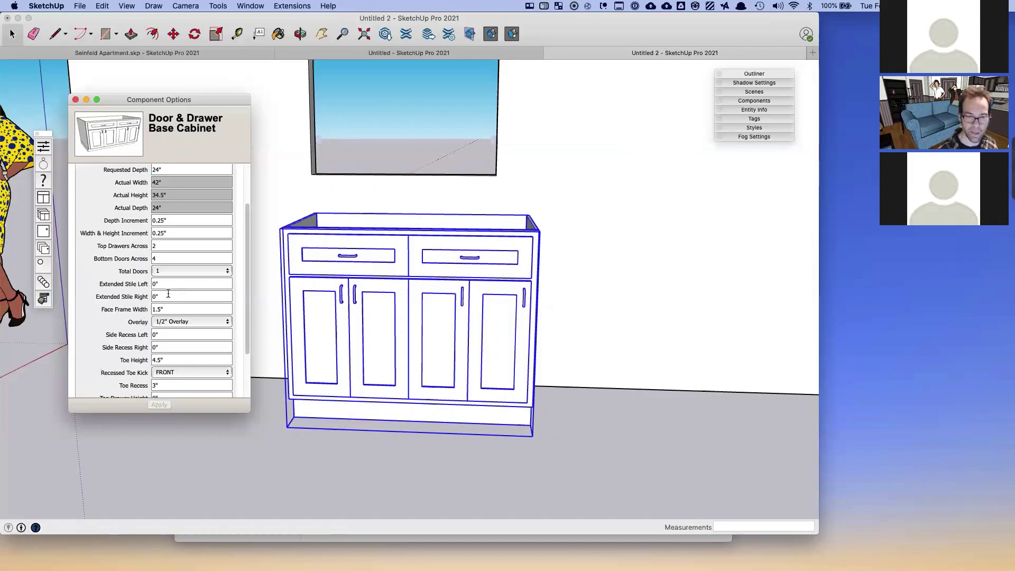
{"action": "left_click", "coordinate": [177, 271]}
{"action": "left_click", "coordinate": [178, 283]}
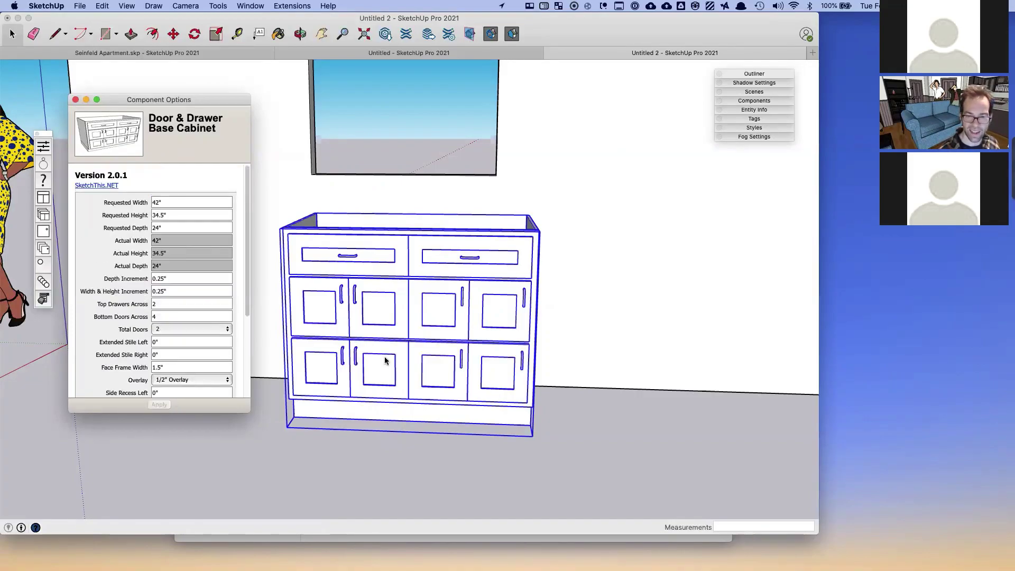
{"action": "left_click", "coordinate": [171, 329]}
{"action": "left_click", "coordinate": [172, 319]}
{"action": "left_click", "coordinate": [172, 403]}
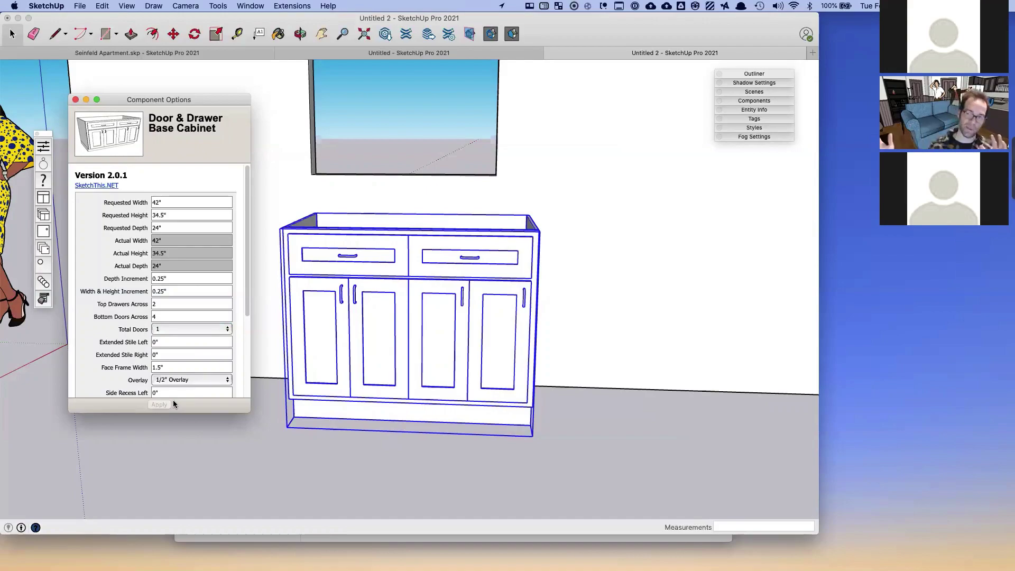
{"action": "scroll", "coordinate": [182, 327], "scroll_direction": "down", "scroll_amount": 5}
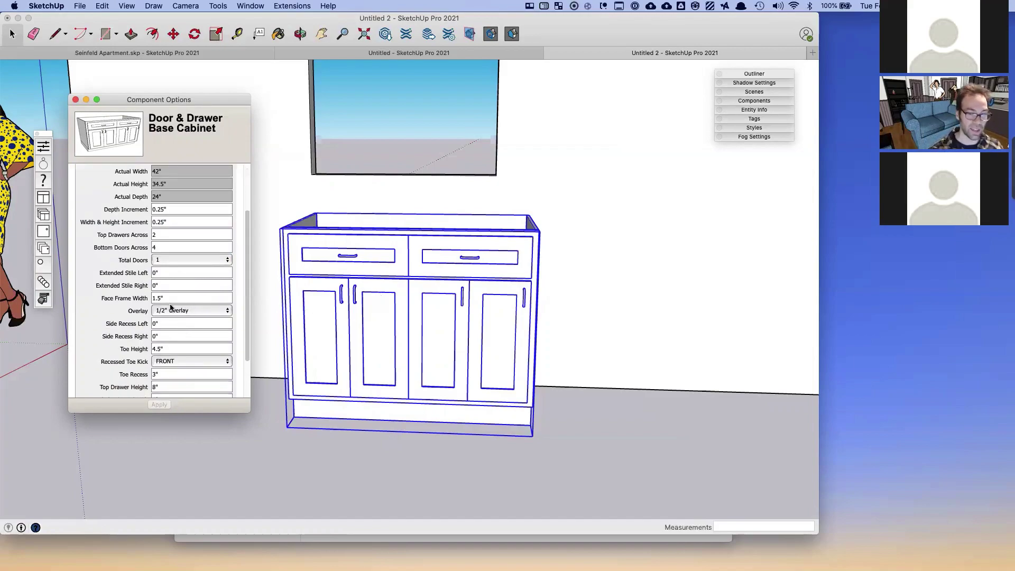
{"action": "left_click", "coordinate": [305, 277]}
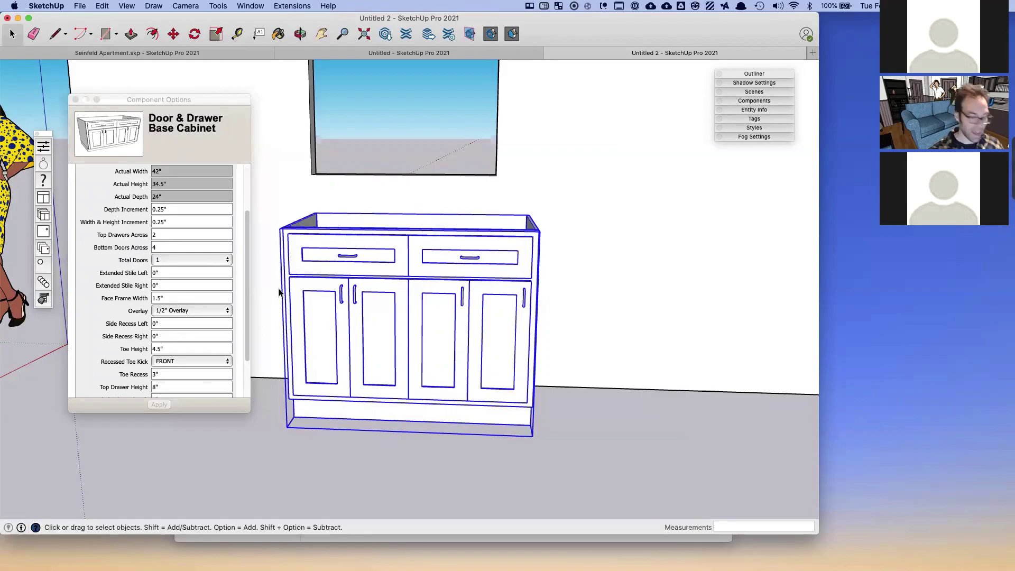
- Set the cabinet's Extended Stile Left to 3"
{"action": "middle_click_drag", "start_coordinate": [275, 291], "coordinate": [365, 324]}
{"action": "left_click", "coordinate": [186, 279]}
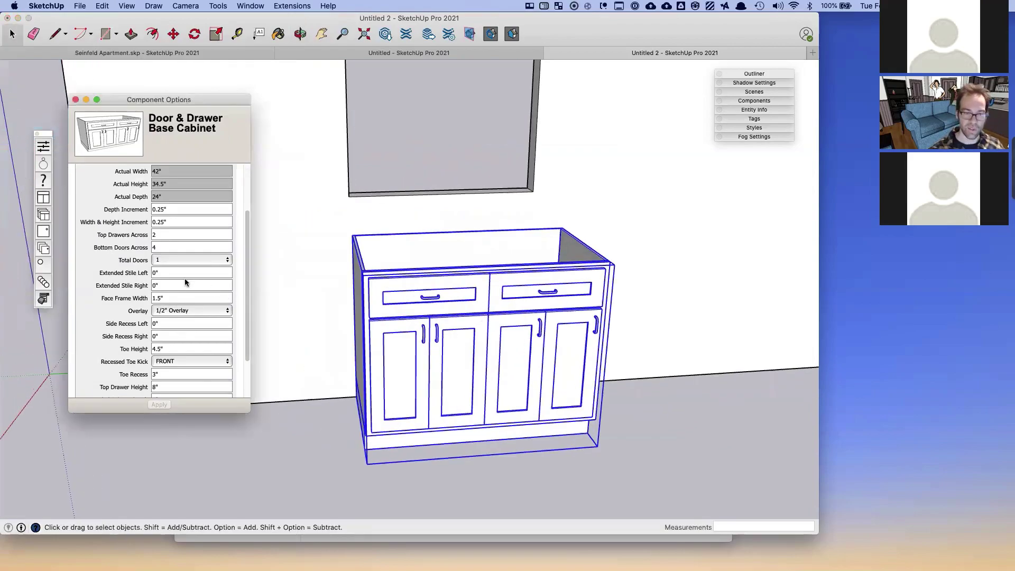
{"action": "left_click", "coordinate": [171, 273]}
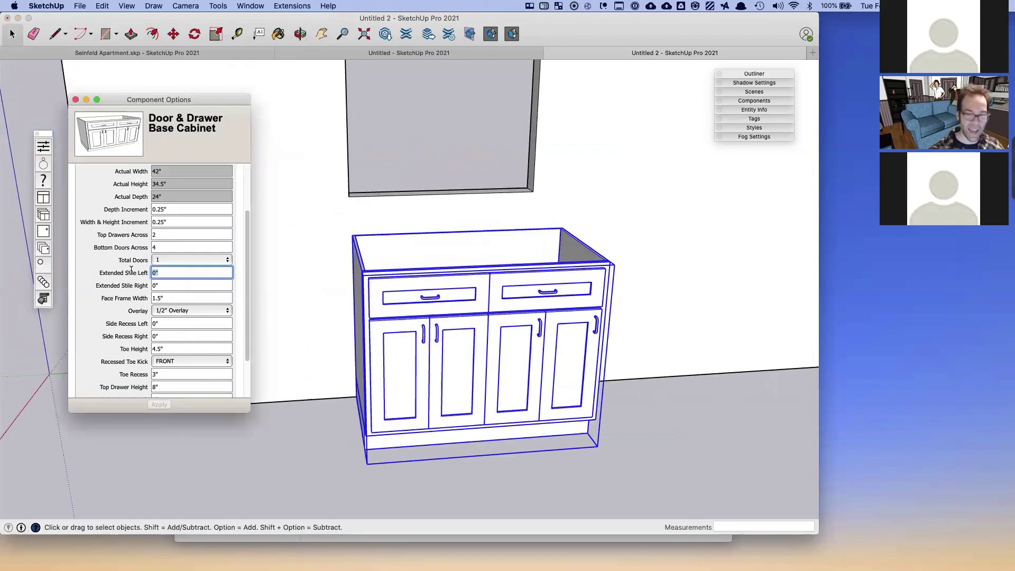
{"action": "type", "text": "3"}
{"action": "key", "text": "Return"}
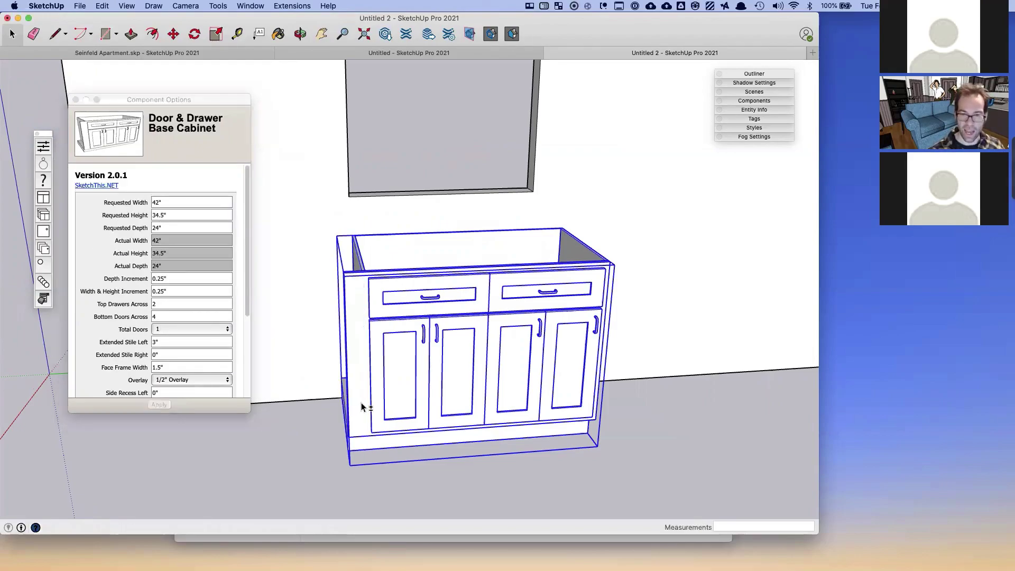
- Reselect the cabinet and choose Full Overlay for its doors
{"action": "left_click", "coordinate": [322, 420]}
{"action": "middle_click_drag", "start_coordinate": [369, 404], "coordinate": [423, 403]}
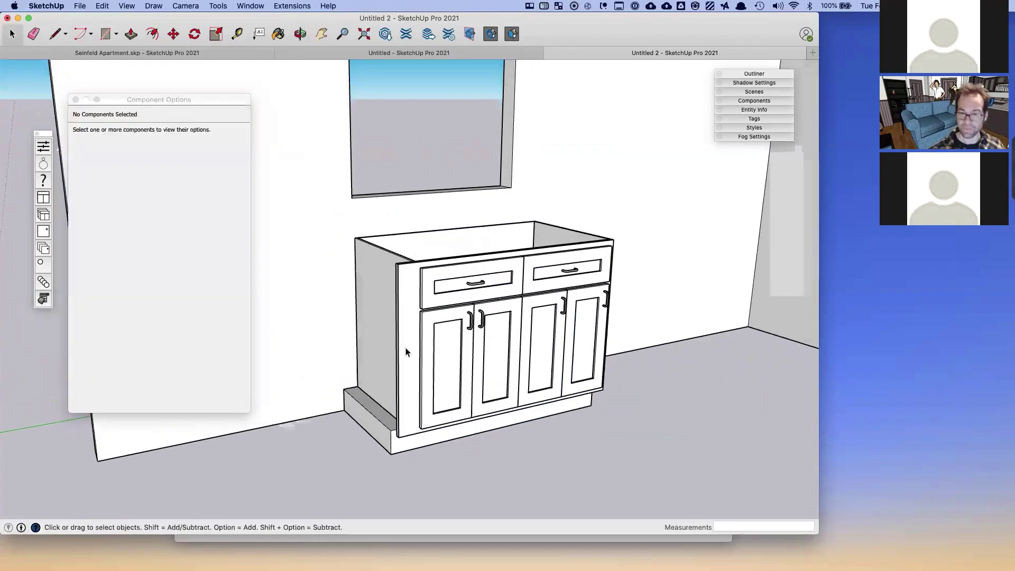
{"action": "left_click", "coordinate": [448, 332]}
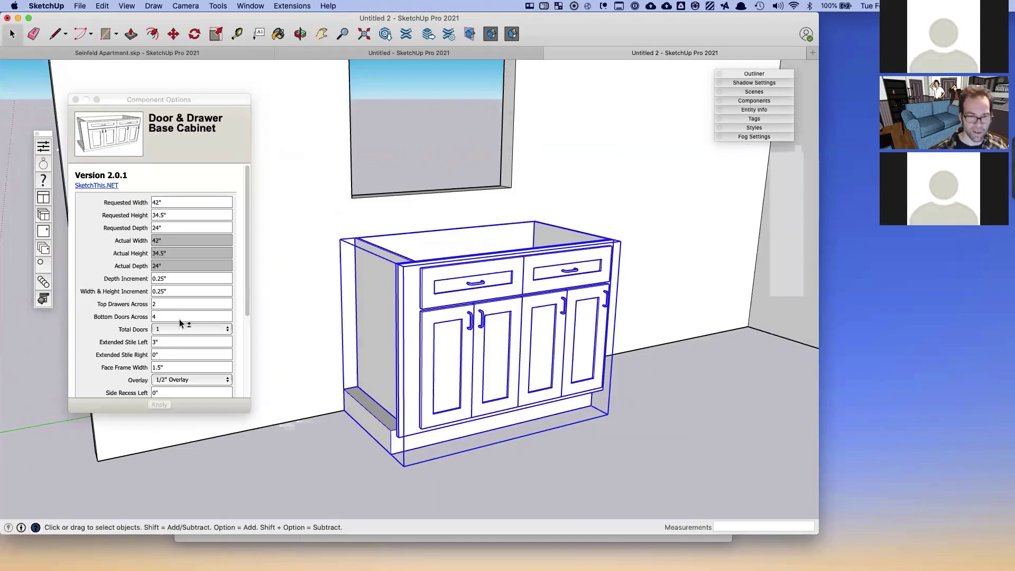
{"action": "scroll", "coordinate": [176, 347], "scroll_direction": "down", "scroll_amount": 5}
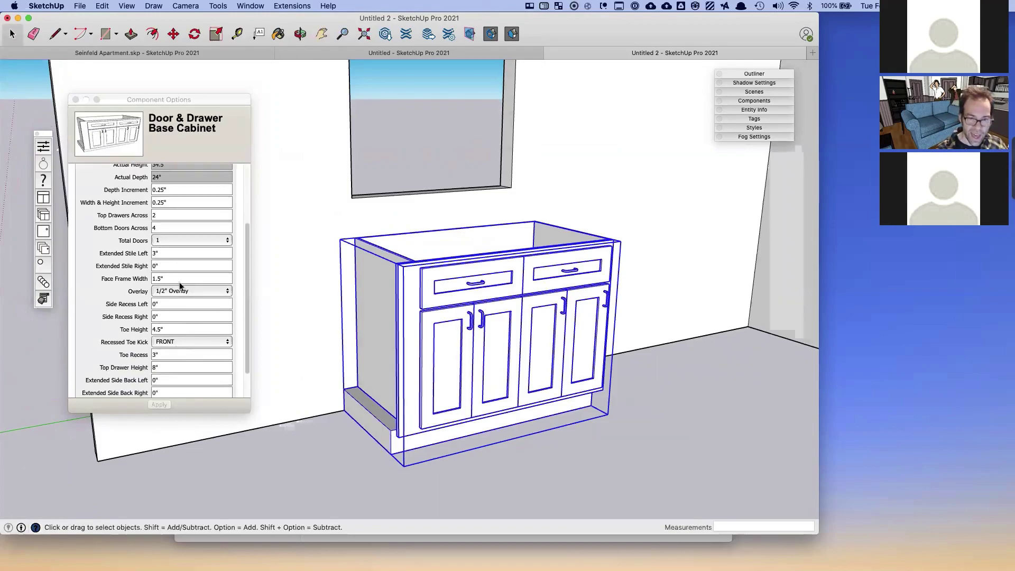
{"action": "left_click", "coordinate": [179, 289]}
{"action": "left_click", "coordinate": [180, 291]}
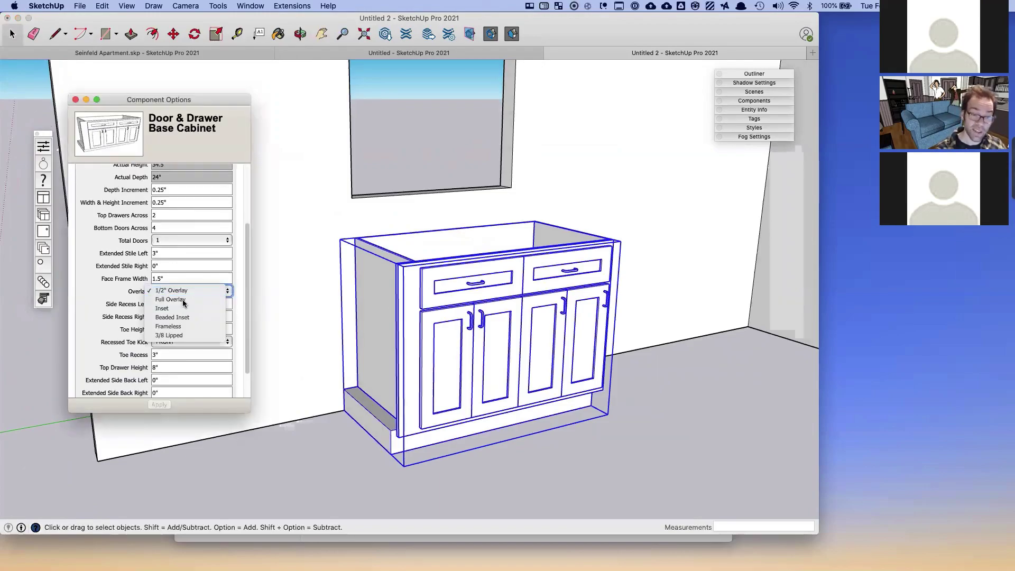
{"action": "left_click", "coordinate": [182, 300]}
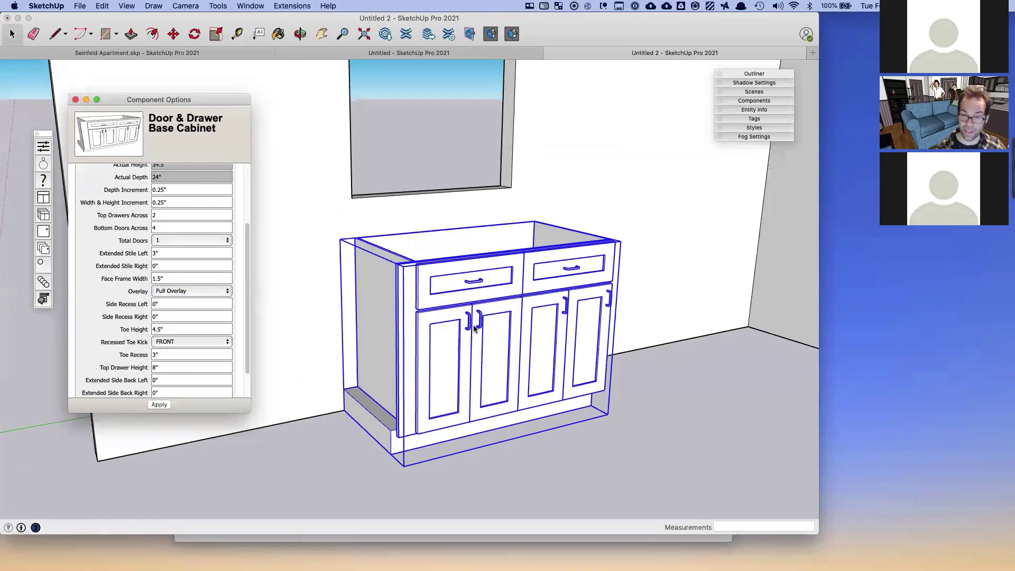
- Confirm the Overlay stays at Full Overlay and scroll down the options list
{"action": "scroll", "coordinate": [474, 328], "scroll_direction": "up", "scroll_amount": 10}
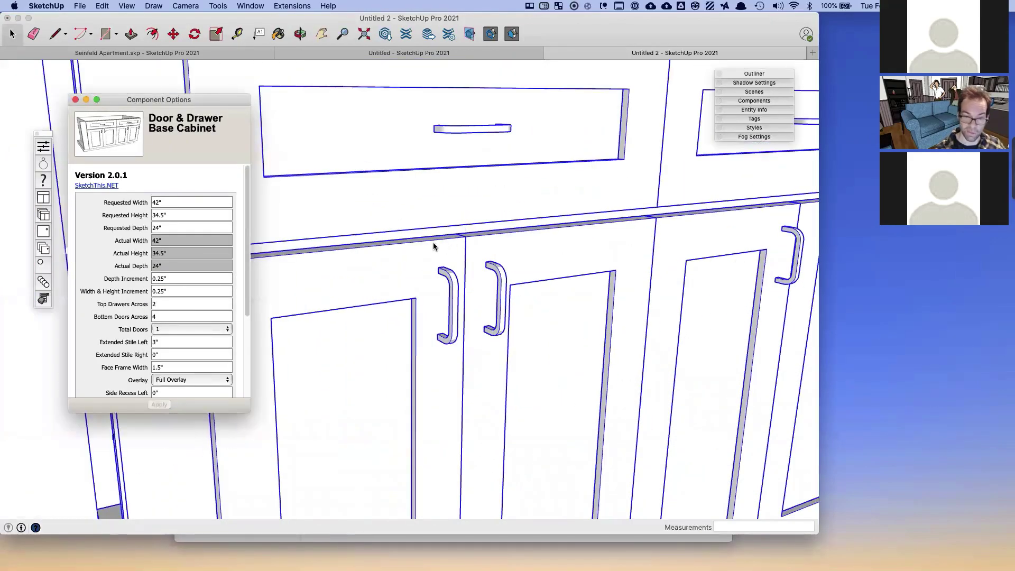
{"action": "left_click", "coordinate": [180, 380]}
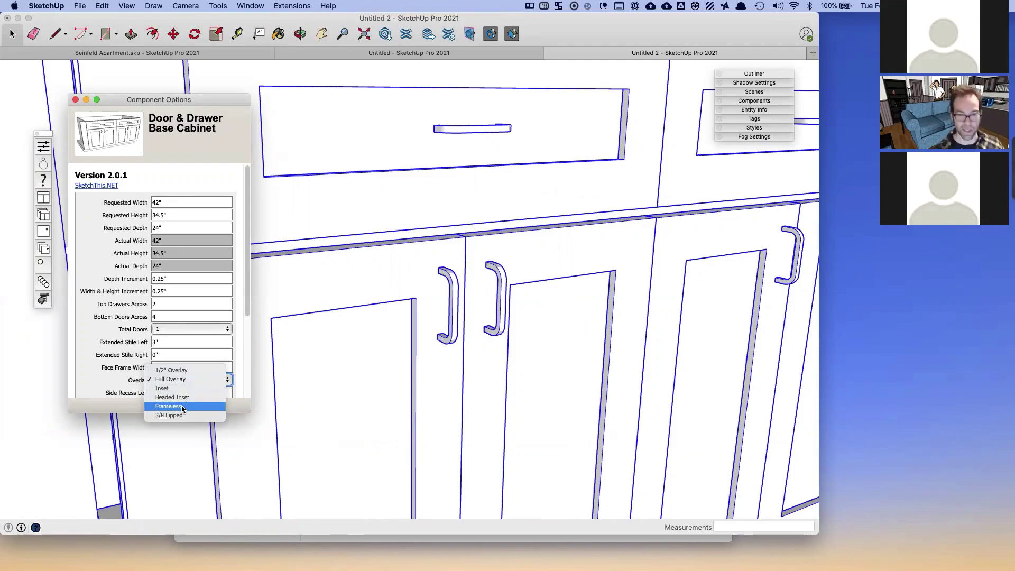
{"action": "left_click", "coordinate": [368, 321]}
{"action": "scroll", "coordinate": [368, 322], "scroll_direction": "down", "scroll_amount": 5}
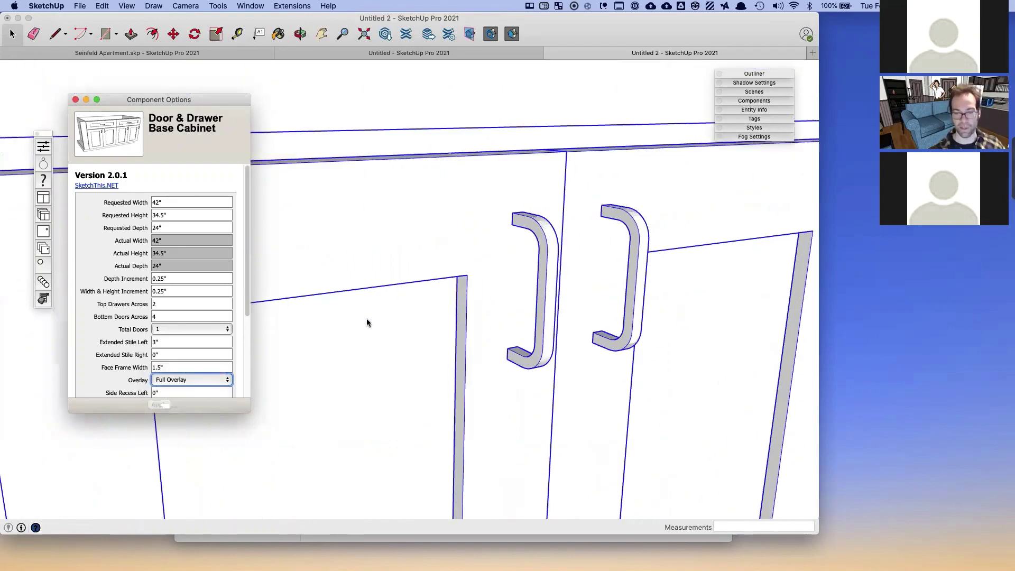
{"action": "scroll", "coordinate": [368, 322], "scroll_direction": "down", "scroll_amount": 5}
{"action": "scroll", "coordinate": [158, 373], "scroll_direction": "down", "scroll_amount": 5}
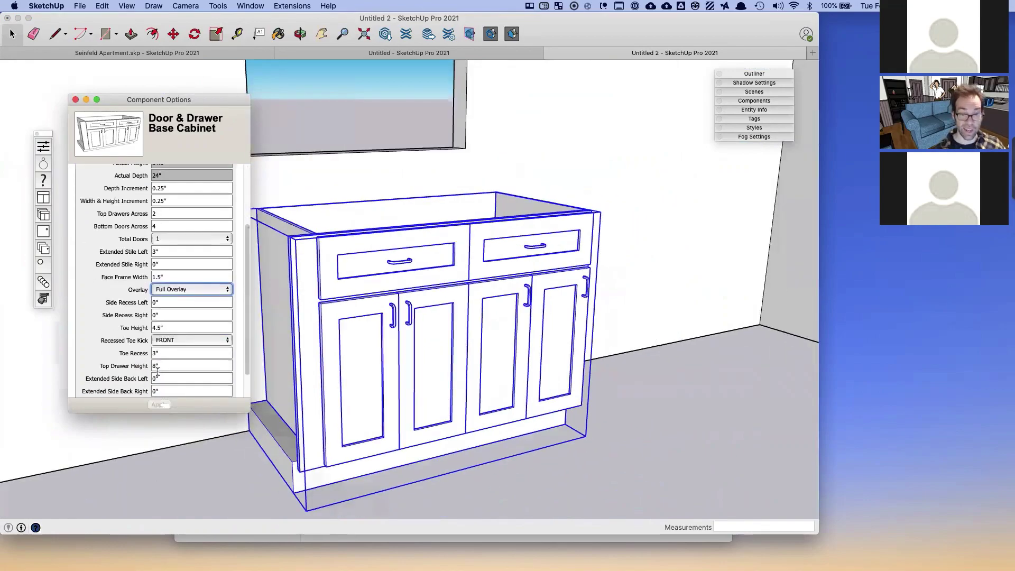
- Set Side Recess Left to 2"
{"action": "left_click", "coordinate": [170, 270]}
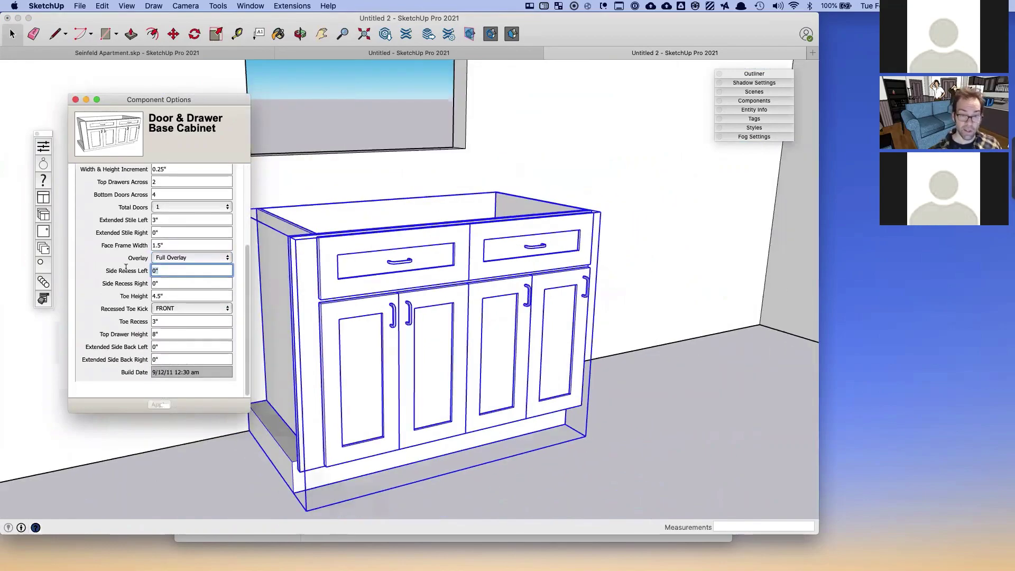
{"action": "type", "text": "2"}
{"action": "key", "text": "Return"}
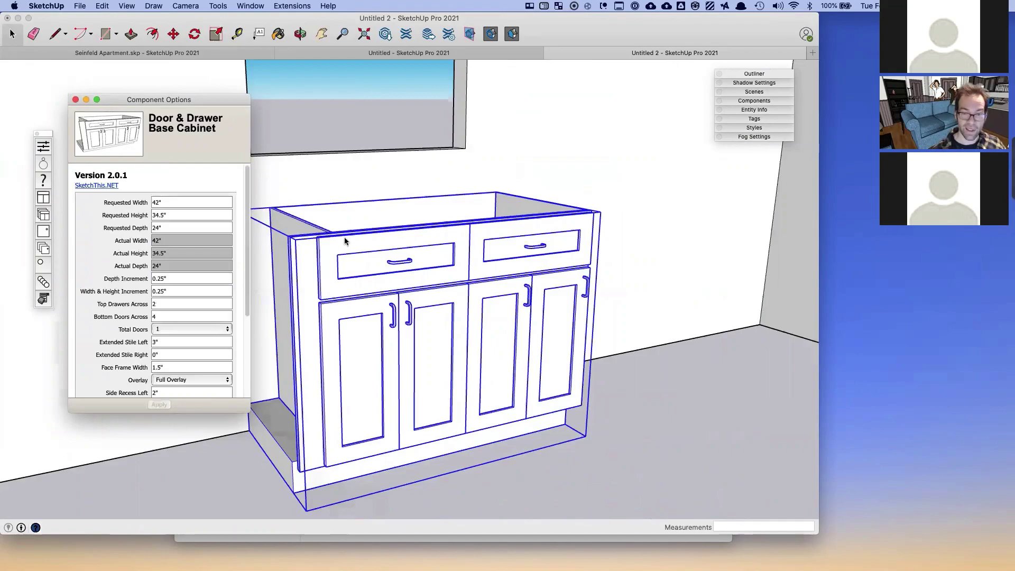
- Set Top Drawer Height to 0 and apply, removing the top drawers
{"action": "middle_click_drag", "start_coordinate": [337, 284], "coordinate": [353, 243]}
{"action": "scroll", "coordinate": [185, 332], "scroll_direction": "down", "scroll_amount": 2}
{"action": "scroll", "coordinate": [185, 332], "scroll_direction": "down", "scroll_amount": 5}
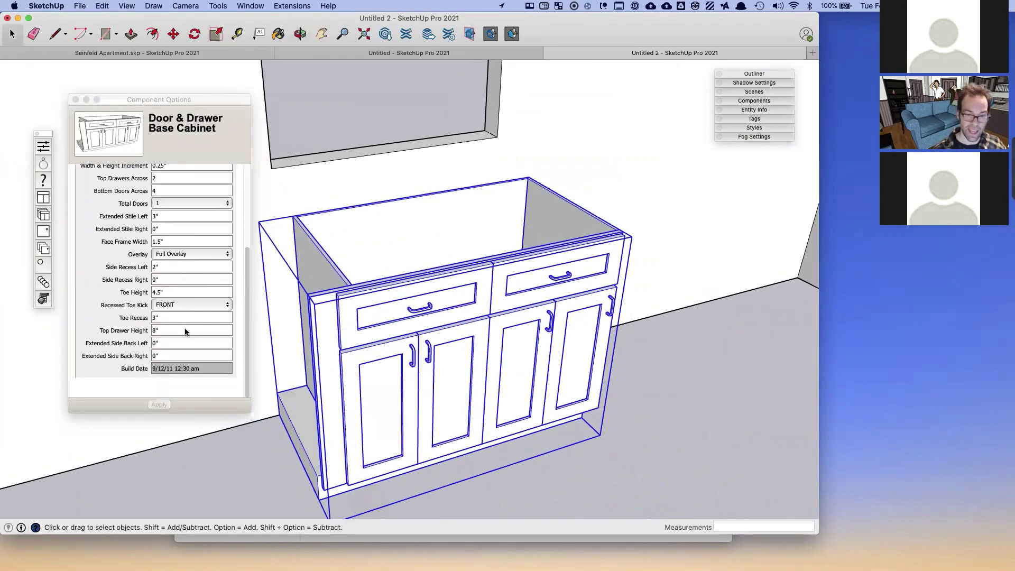
{"action": "left_click", "coordinate": [171, 328]}
{"action": "left_click", "coordinate": [174, 328]}
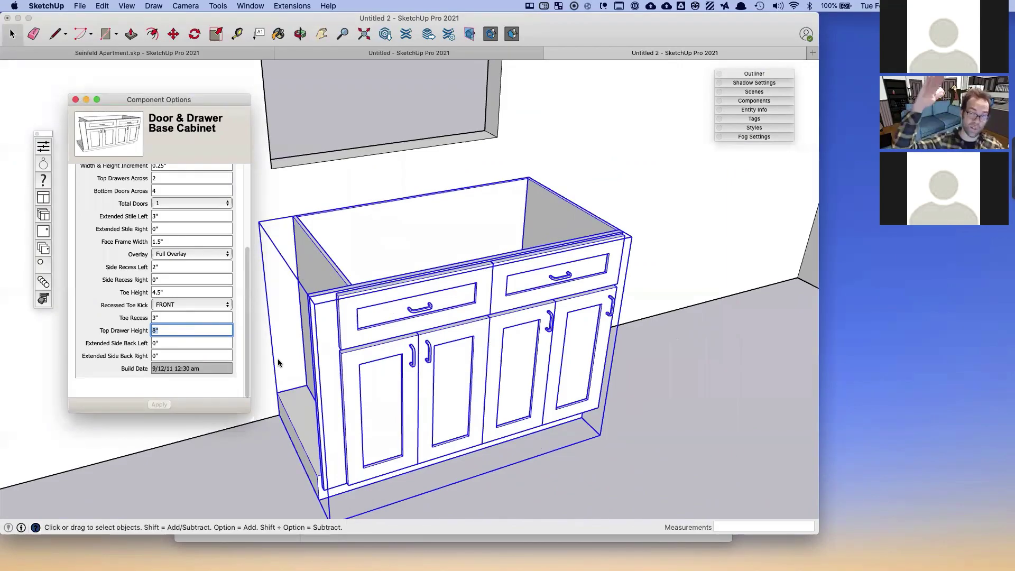
{"action": "type", "text": "0"}
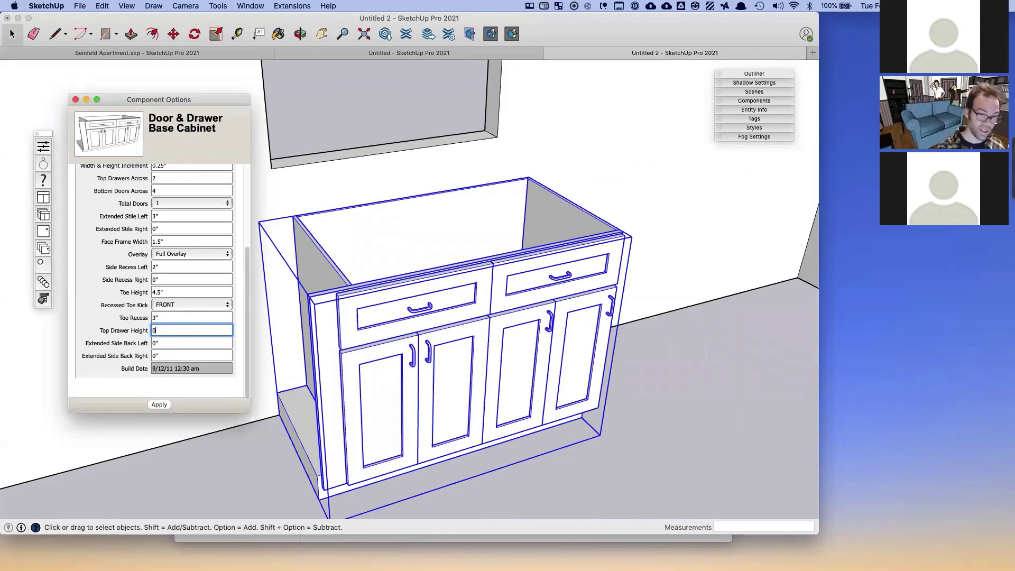
{"action": "left_click", "coordinate": [162, 405]}
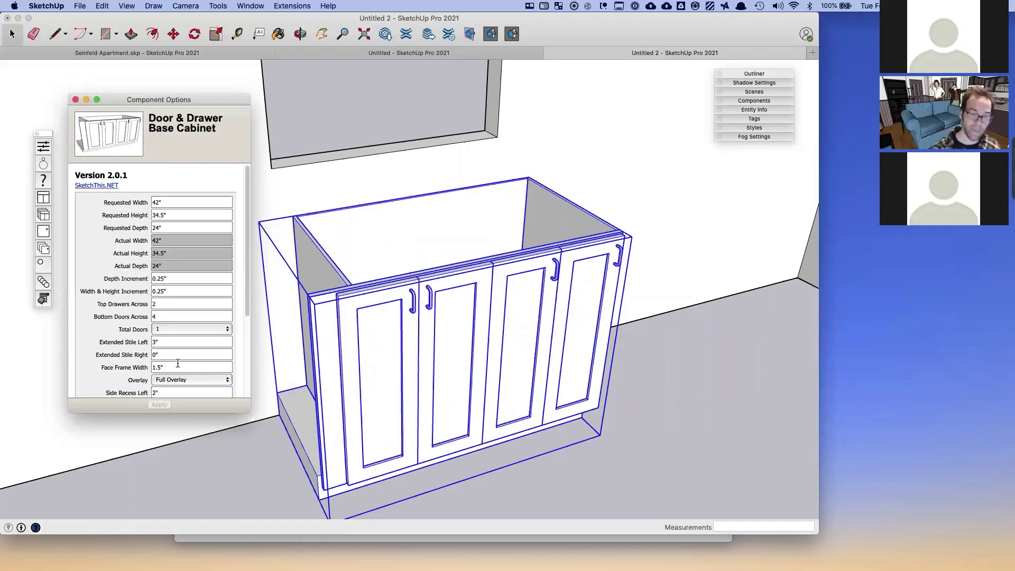
- Set Toe Height to 0, removing the toe kick
{"action": "scroll", "coordinate": [181, 381], "scroll_direction": "down", "scroll_amount": 5}
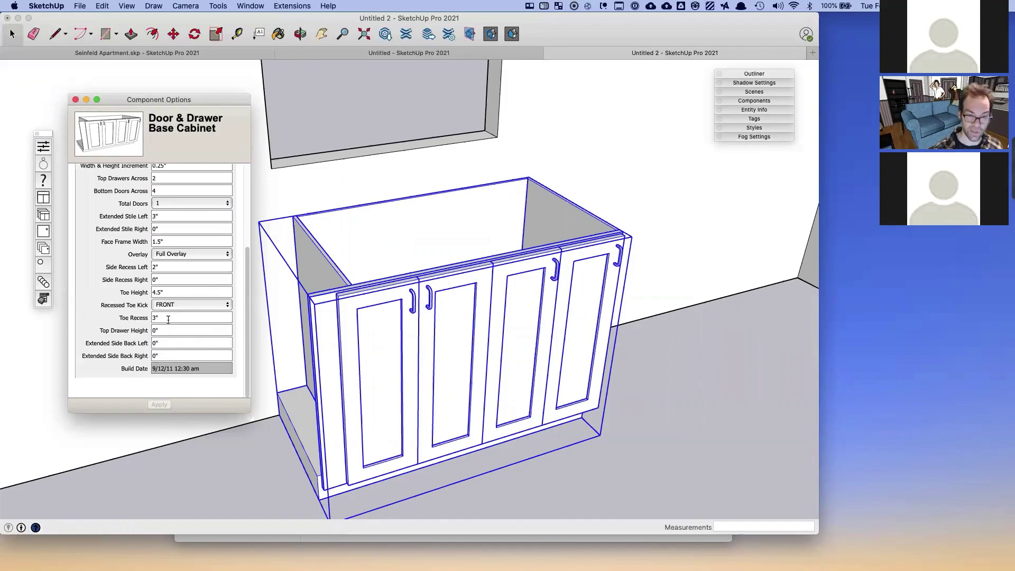
{"action": "left_click", "coordinate": [166, 294]}
{"action": "type", "text": "0"}
{"action": "key", "text": "Return"}
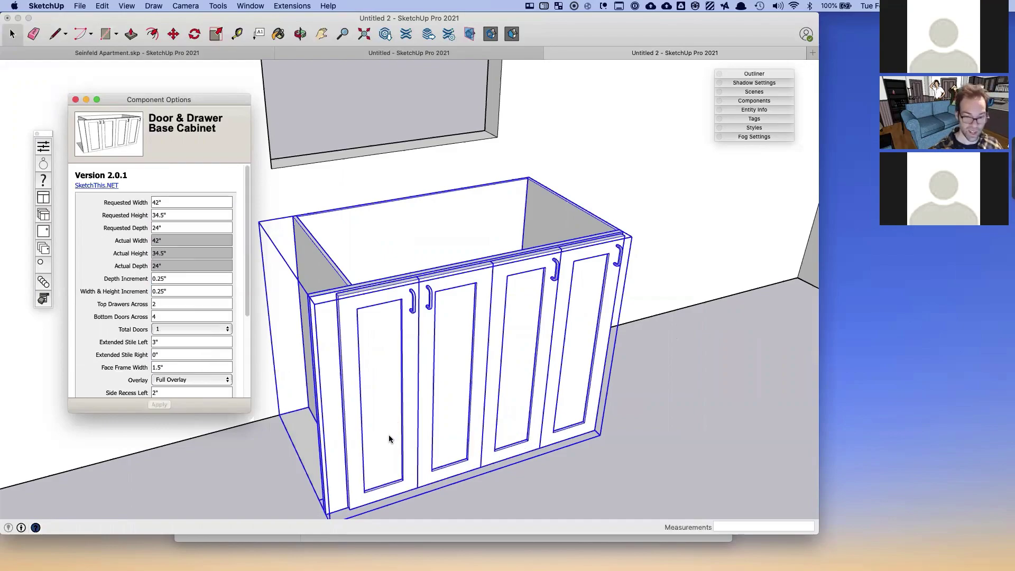
- Orbit to a front view of the four-door cabinet and close Component Options
{"action": "middle_click_drag", "start_coordinate": [387, 445], "coordinate": [317, 402]}
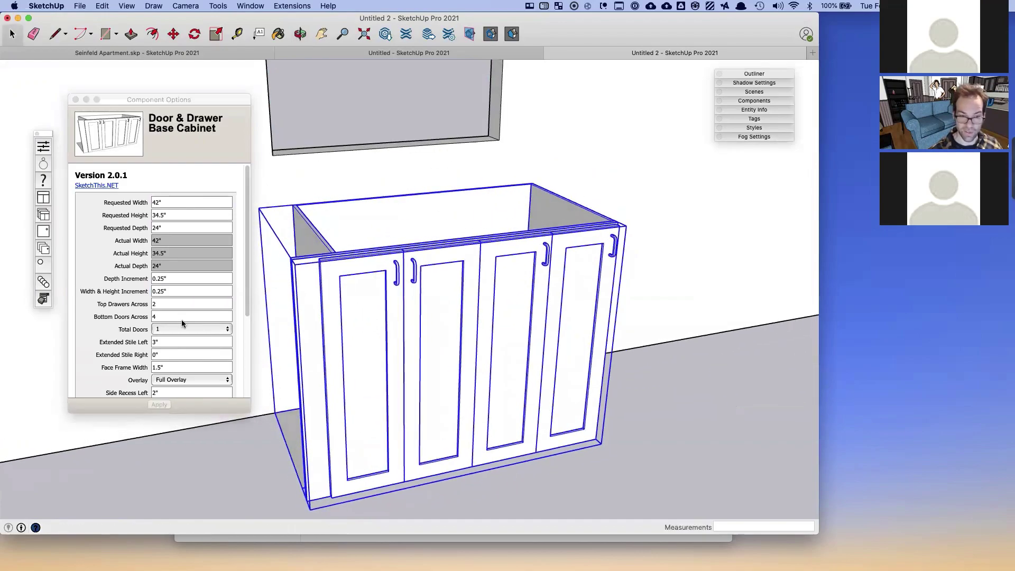
{"action": "left_click", "coordinate": [182, 320]}
{"action": "left_click", "coordinate": [185, 352]}
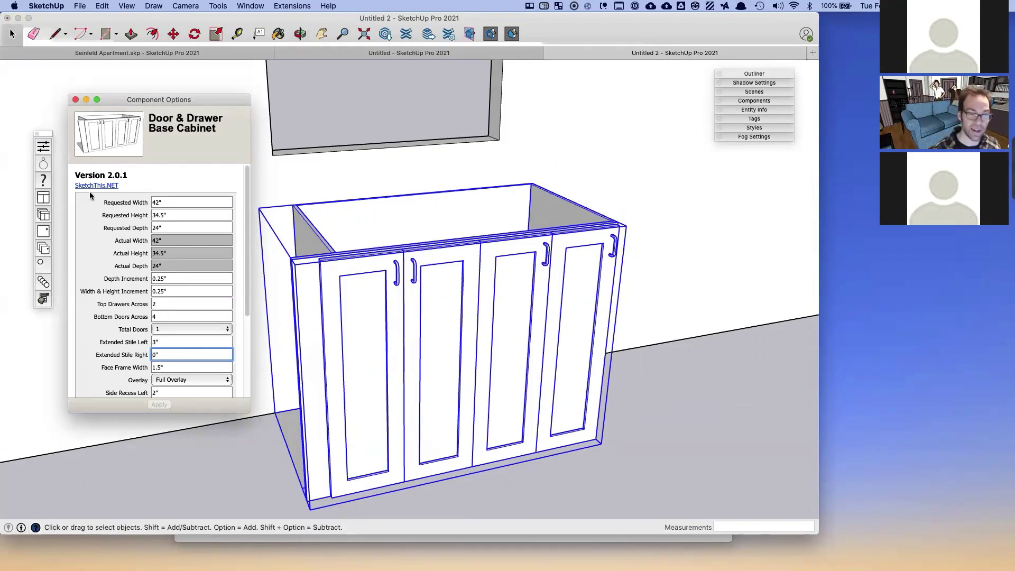
{"action": "left_click", "coordinate": [74, 100]}
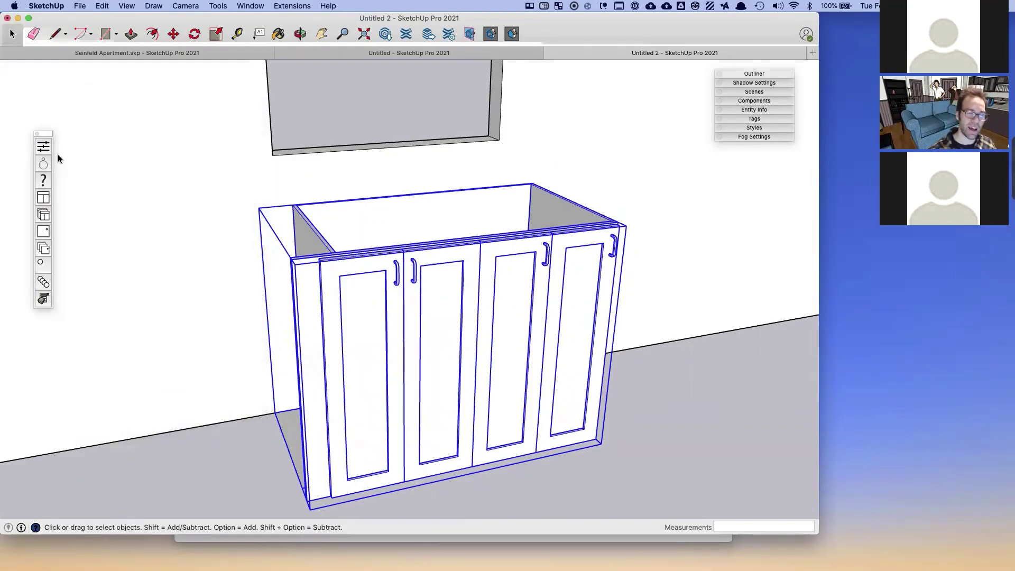
- Dock the SketchThis toolbar and browse the Single Cabinet catalog's Sink Base Cabinet
{"action": "left_click_drag", "start_coordinate": [43, 133], "coordinate": [17, 77]}
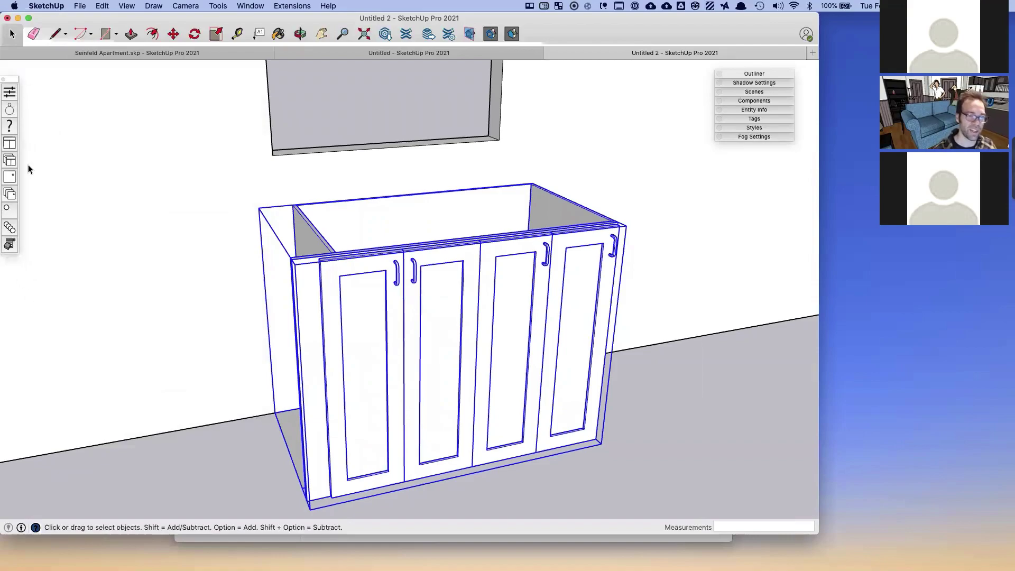
{"action": "left_click", "coordinate": [12, 143]}
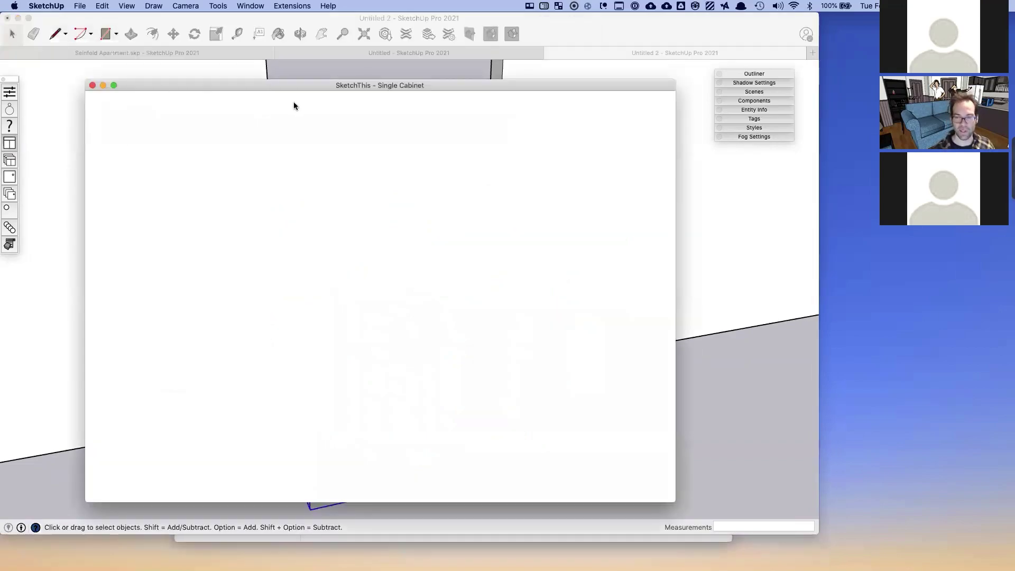
{"action": "scroll", "coordinate": [438, 381], "scroll_direction": "down", "scroll_amount": 5}
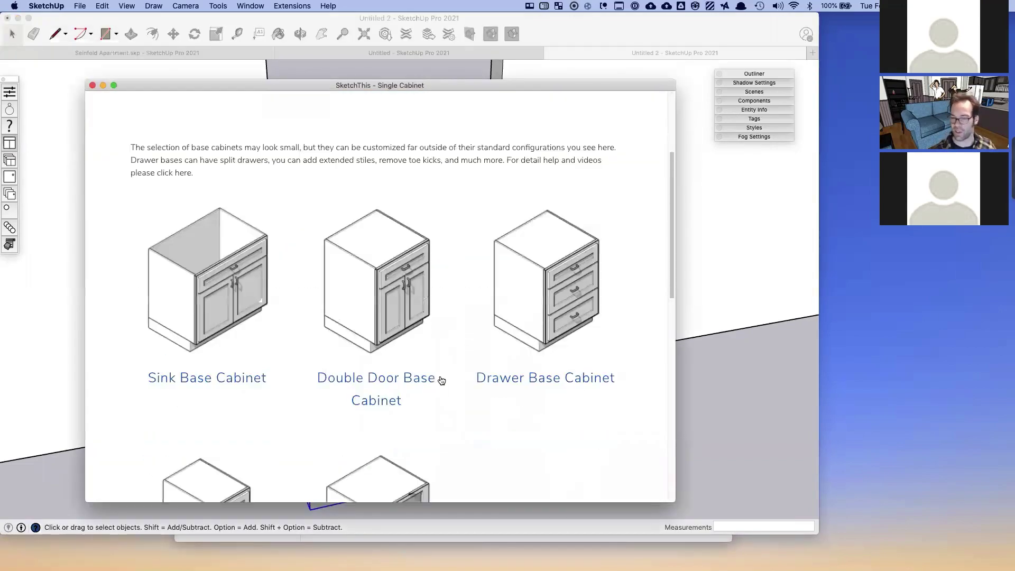
{"action": "scroll", "coordinate": [437, 381], "scroll_direction": "up", "scroll_amount": 2}
{"action": "left_click", "coordinate": [223, 228]}
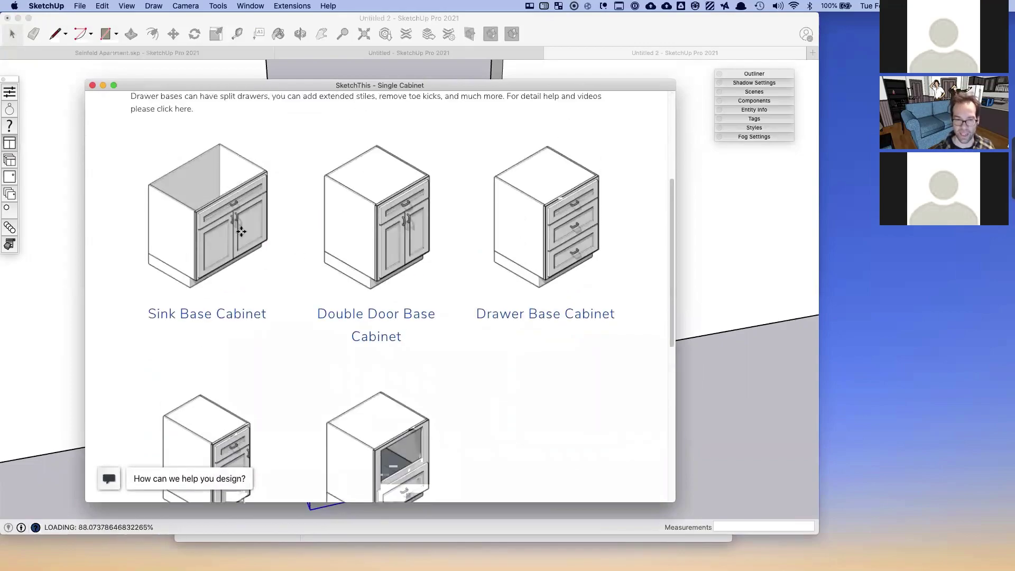
{"action": "key", "text": "Escape"}
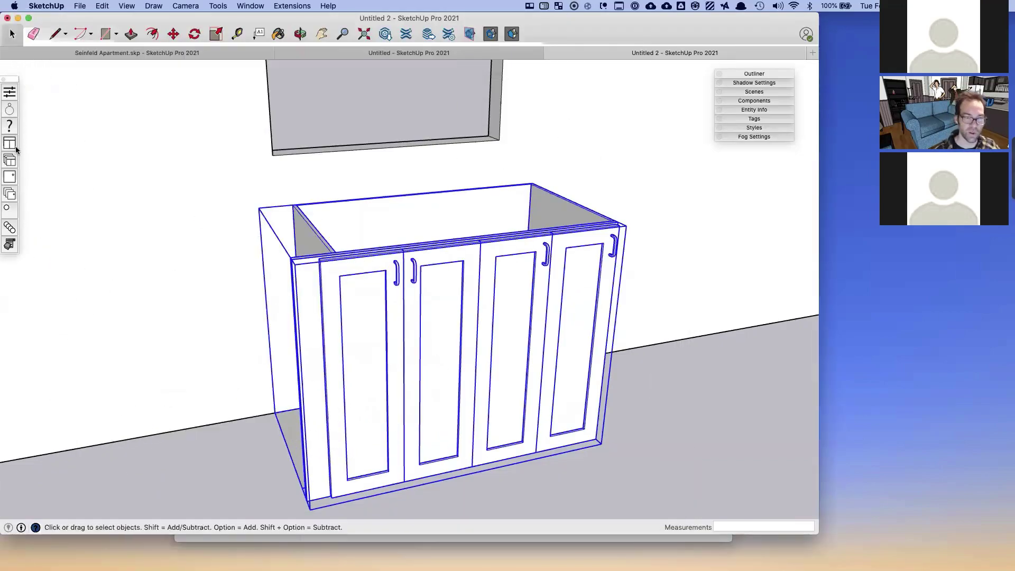
- Look through the Plumbing > Sinks page, then switch to the Multiple Cabinets catalog
{"action": "left_click", "coordinate": [13, 145]}
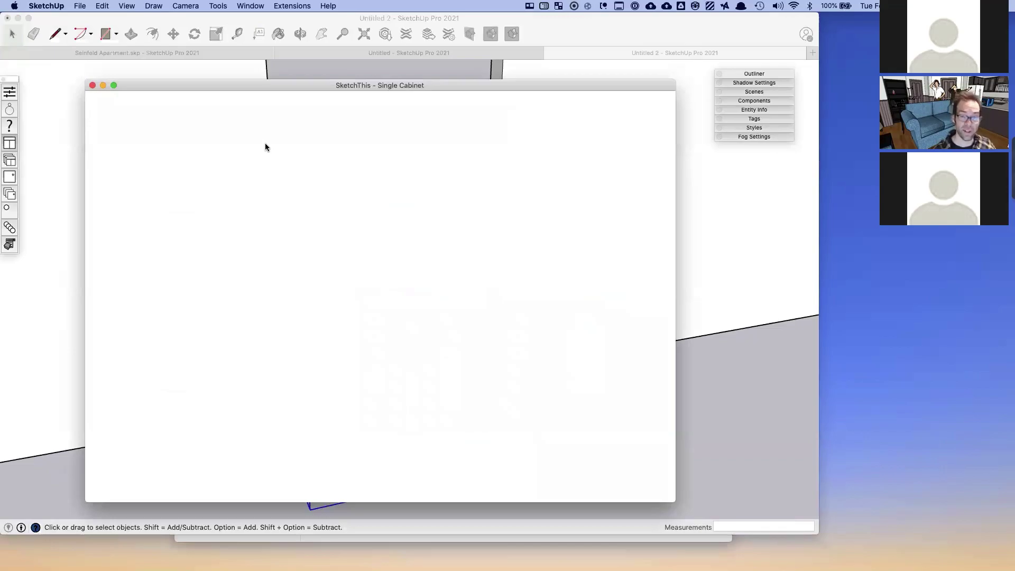
{"action": "mouse_move", "coordinate": [369, 145]}
{"action": "left_click", "coordinate": [382, 191]}
{"action": "scroll", "coordinate": [250, 322], "scroll_direction": "down", "scroll_amount": 3}
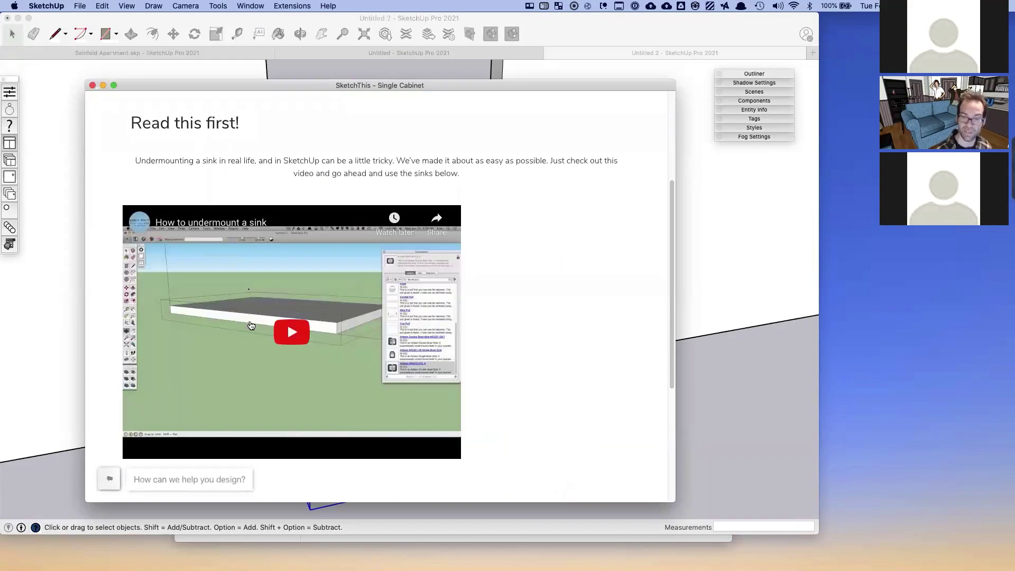
{"action": "scroll", "coordinate": [251, 325], "scroll_direction": "down", "scroll_amount": 2}
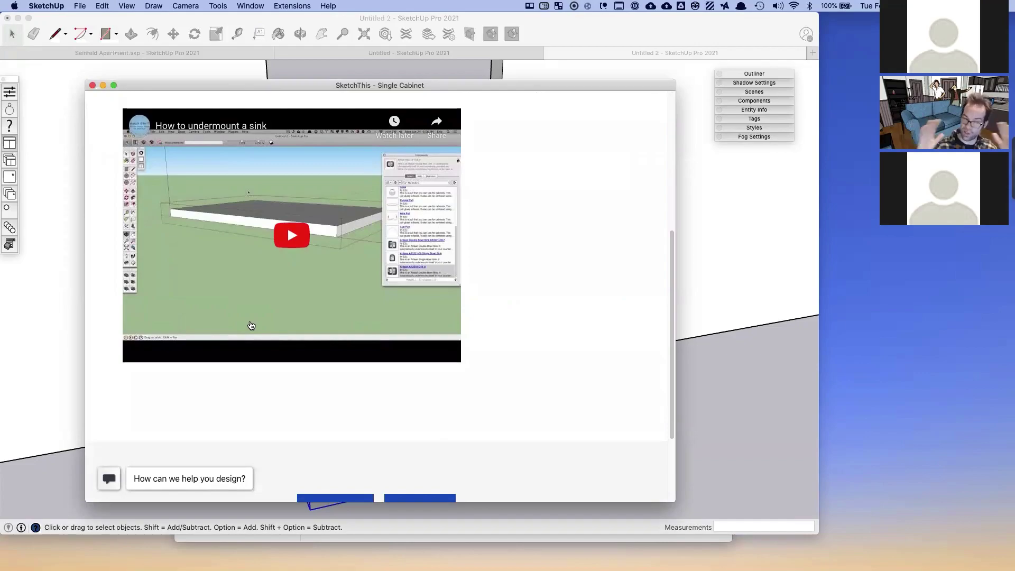
{"action": "left_click", "coordinate": [92, 85]}
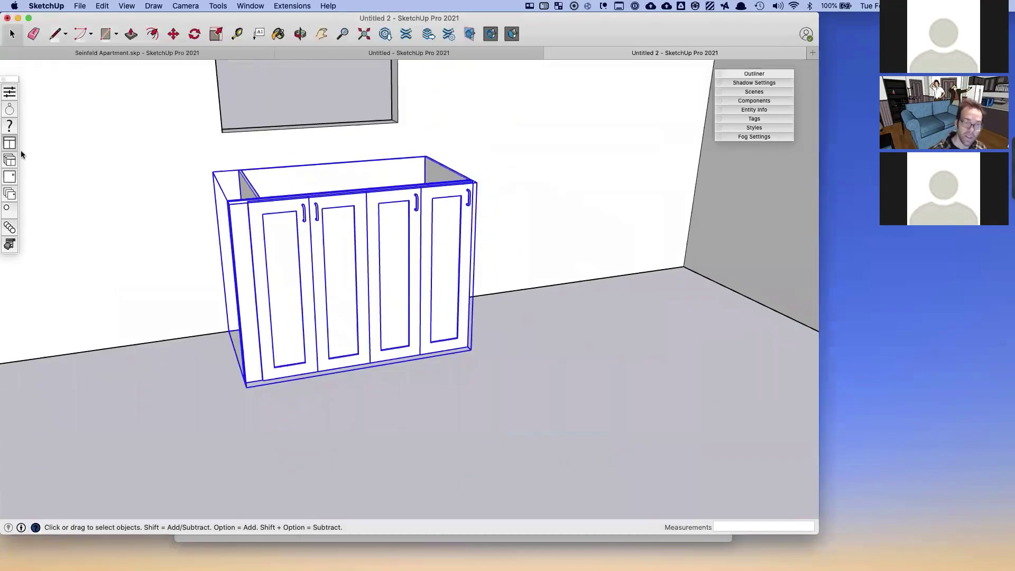
{"action": "left_click", "coordinate": [9, 161]}
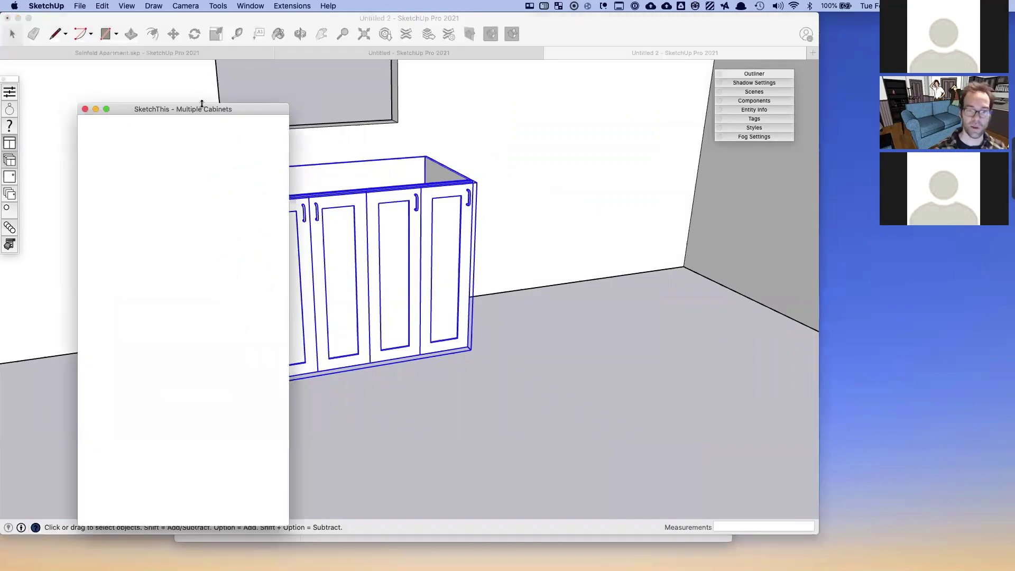
- Insert a Microwave Base Cabinet from the Multiple Cabinets catalog into the room
{"action": "left_click_drag", "start_coordinate": [176, 102], "coordinate": [118, 68]}
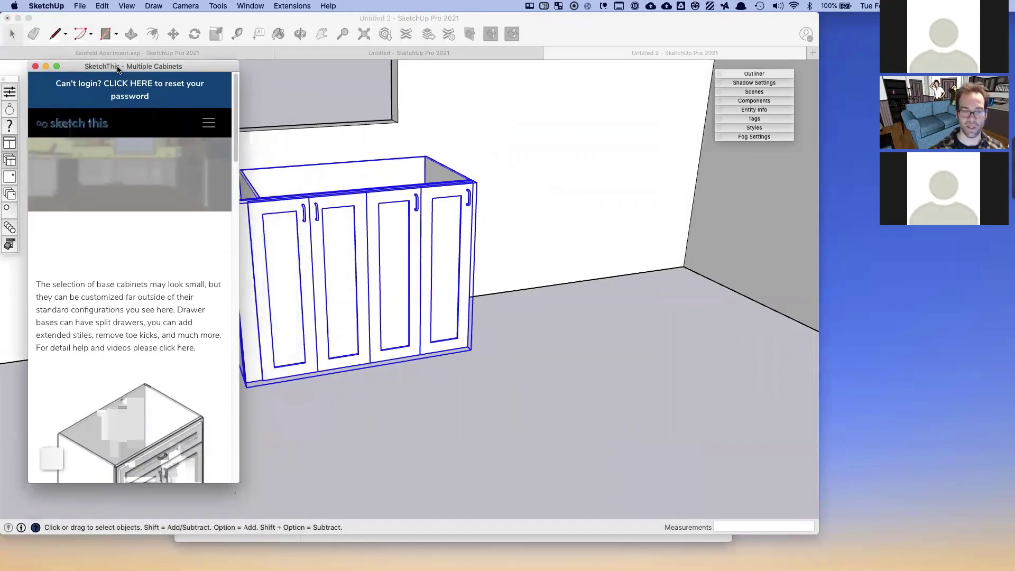
{"action": "scroll", "coordinate": [81, 368], "scroll_direction": "down", "scroll_amount": 20}
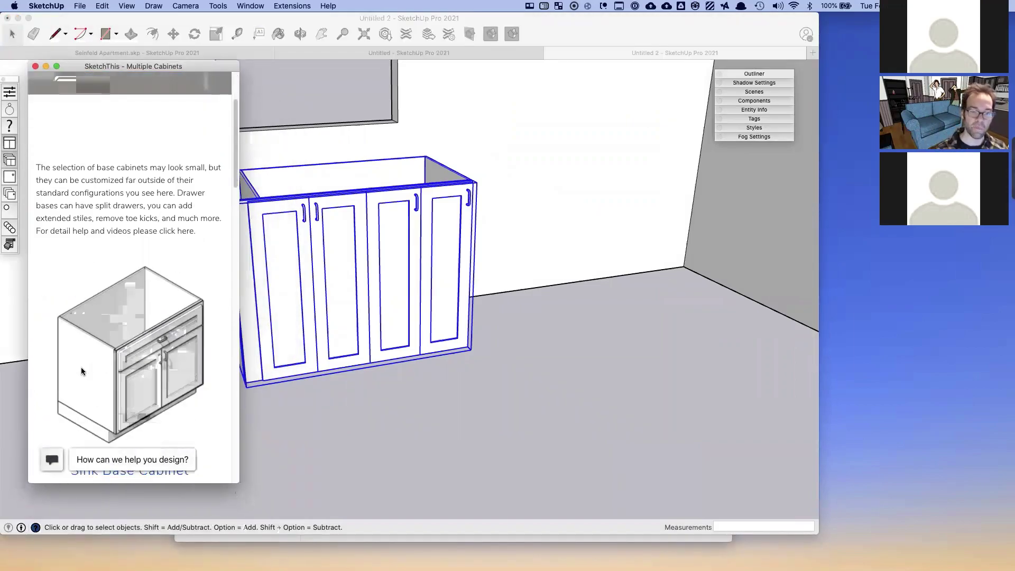
{"action": "scroll", "coordinate": [82, 370], "scroll_direction": "down", "scroll_amount": 5}
{"action": "scroll", "coordinate": [81, 369], "scroll_direction": "up", "scroll_amount": 5}
{"action": "mouse_move", "coordinate": [121, 67]}
{"action": "left_mouse_down"}
{"action": "mouse_move", "coordinate": [178, 69]}
{"action": "mouse_move", "coordinate": [151, 111]}
{"action": "mouse_move", "coordinate": [114, 74]}
{"action": "left_mouse_up"}
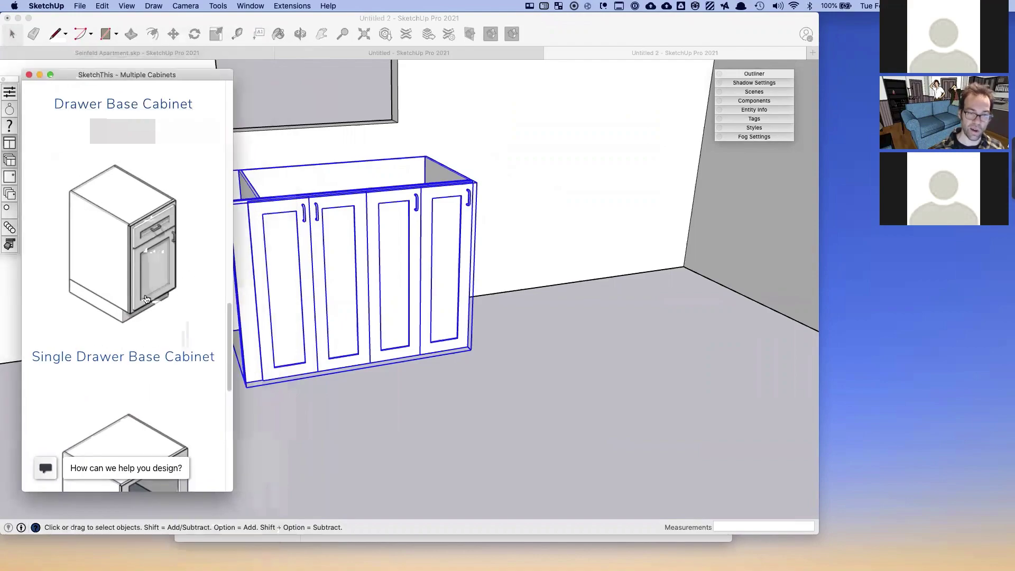
{"action": "scroll", "coordinate": [151, 290], "scroll_direction": "down", "scroll_amount": 3}
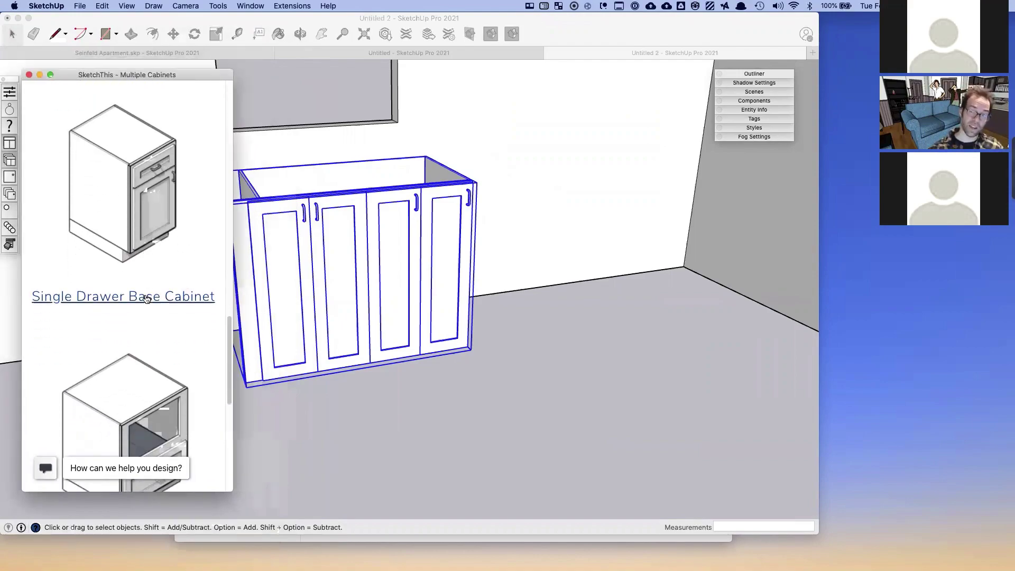
{"action": "scroll", "coordinate": [147, 299], "scroll_direction": "down", "scroll_amount": 3}
{"action": "scroll", "coordinate": [99, 302], "scroll_direction": "down", "scroll_amount": 6}
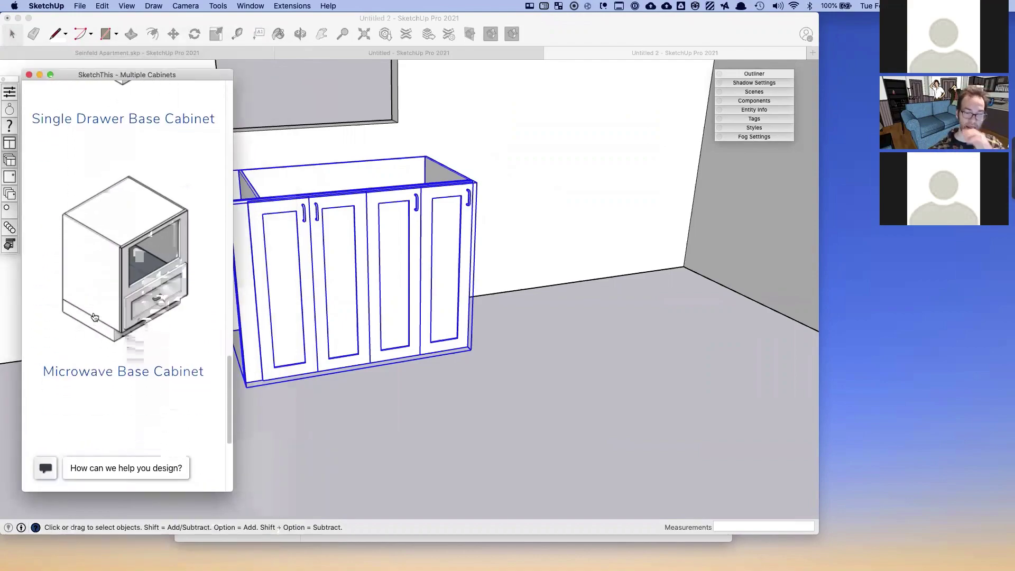
{"action": "left_click", "coordinate": [556, 360]}
{"action": "left_click", "coordinate": [601, 358]}
- Place a Single Drawer Base Cabinet in the room beside the four-door cabinet
{"action": "scroll", "coordinate": [100, 196], "scroll_direction": "up", "scroll_amount": 8}
{"action": "left_click", "coordinate": [113, 174]}
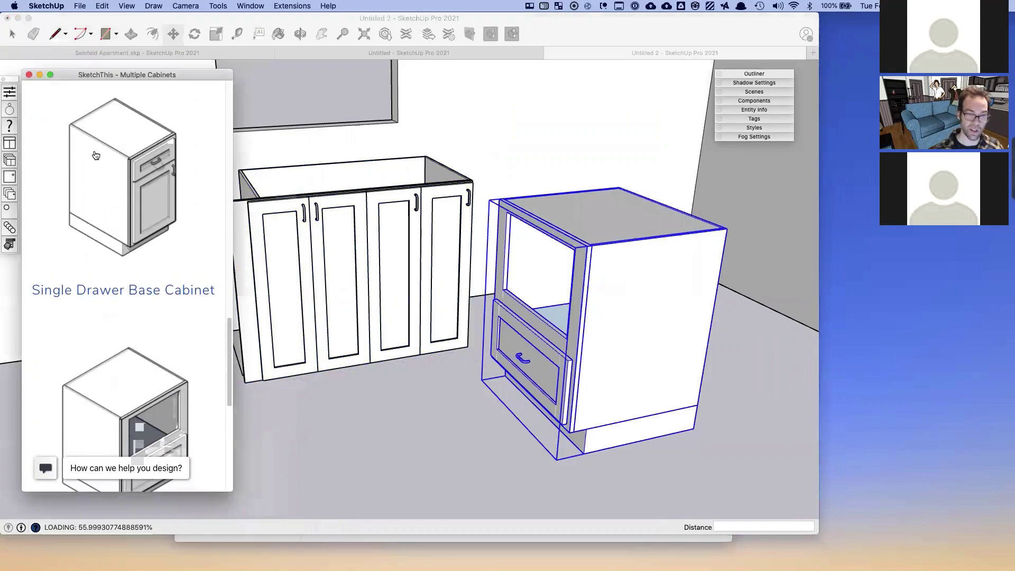
{"action": "left_click", "coordinate": [410, 402]}
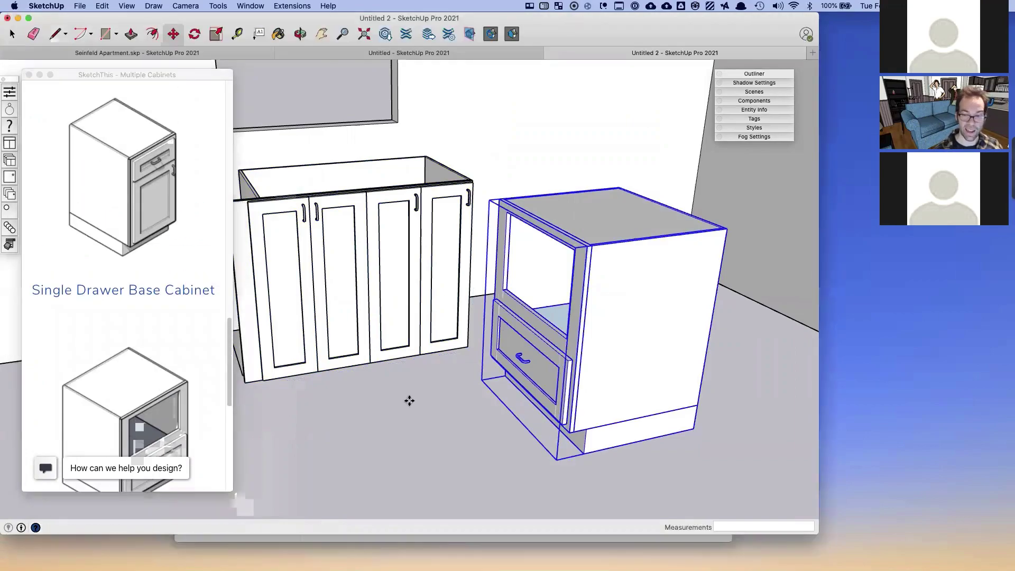
{"action": "left_click", "coordinate": [449, 418]}
{"action": "scroll", "coordinate": [149, 346], "scroll_direction": "down", "scroll_amount": 5}
{"action": "scroll", "coordinate": [150, 318], "scroll_direction": "up", "scroll_amount": 15}
- Browse the SketchThis category menu to the TALLS cabinet catalogue
{"action": "left_click", "coordinate": [201, 132]}
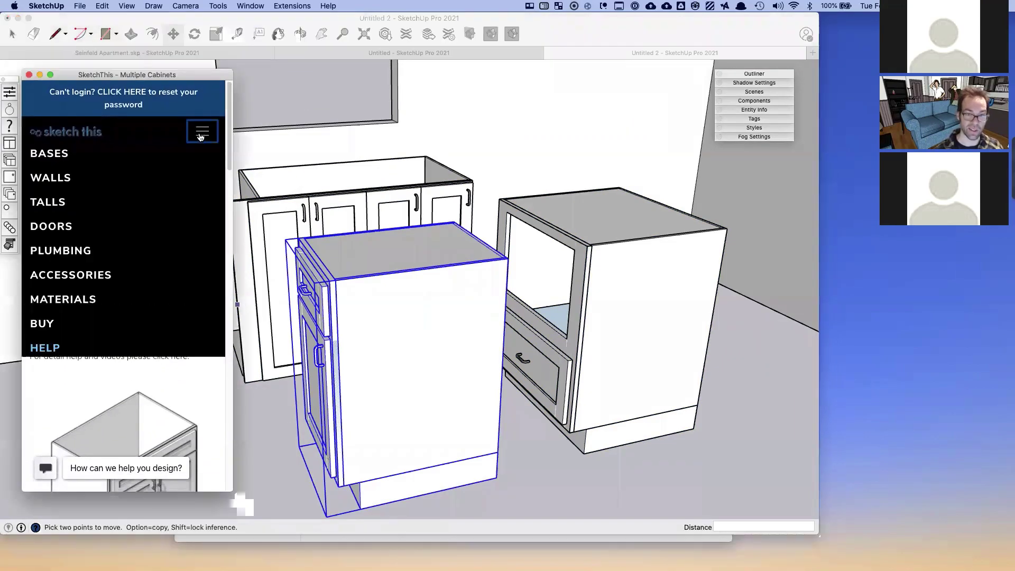
{"action": "left_click", "coordinate": [125, 218]}
{"action": "scroll", "coordinate": [126, 303], "scroll_direction": "down", "scroll_amount": 5}
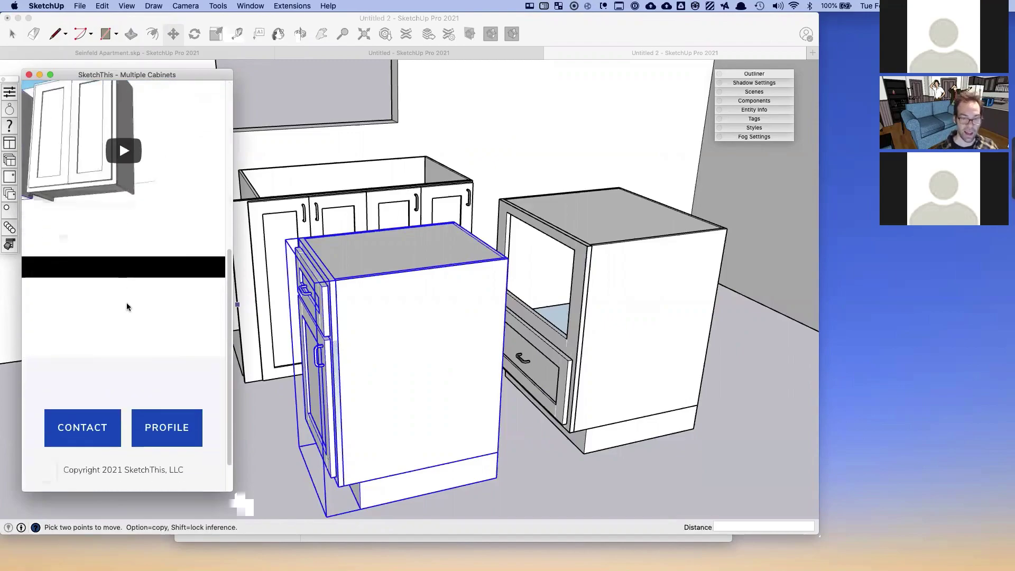
{"action": "scroll", "coordinate": [126, 303], "scroll_direction": "up", "scroll_amount": 10}
{"action": "left_click", "coordinate": [203, 132]}
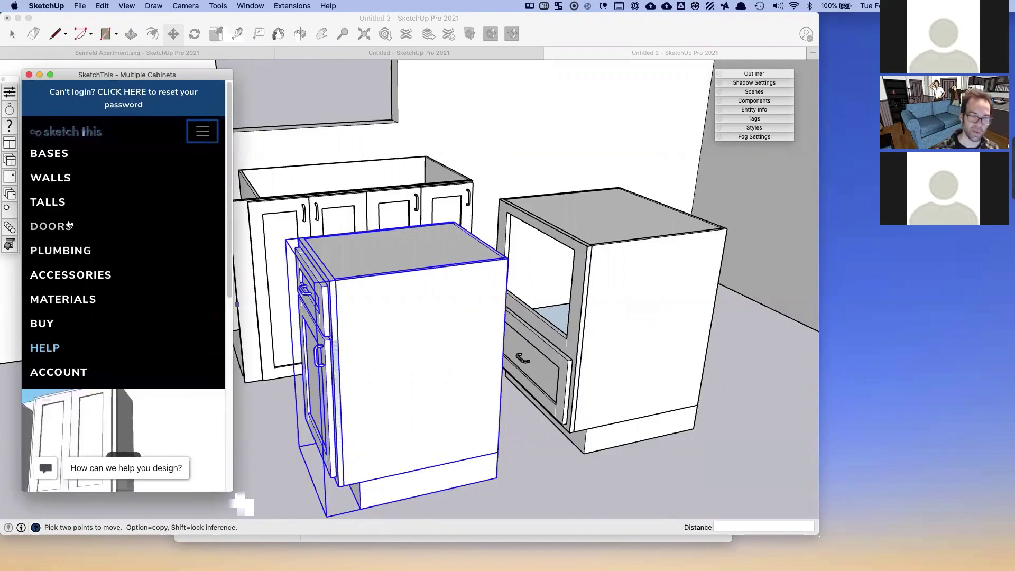
{"action": "left_click", "coordinate": [73, 205]}
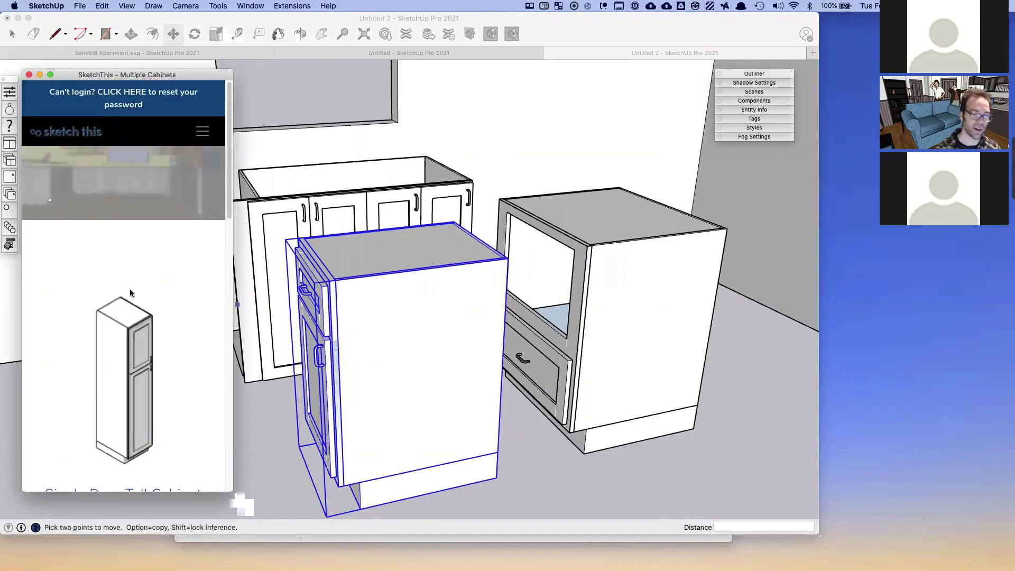
{"action": "scroll", "coordinate": [119, 251], "scroll_direction": "down", "scroll_amount": 3}
{"action": "scroll", "coordinate": [309, 237], "scroll_direction": "down", "scroll_amount": 10}
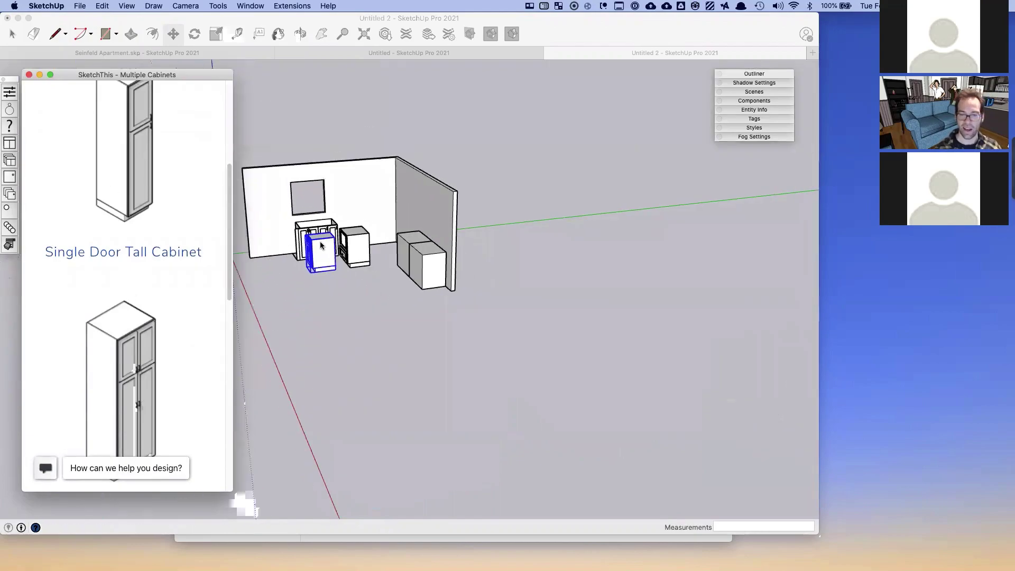
- Insert a Single Door Tall Cabinet and a Double Door Tall Cabinet into the room
{"action": "left_click", "coordinate": [388, 297]}
{"action": "left_click", "coordinate": [387, 297]}
{"action": "left_click", "coordinate": [129, 362]}
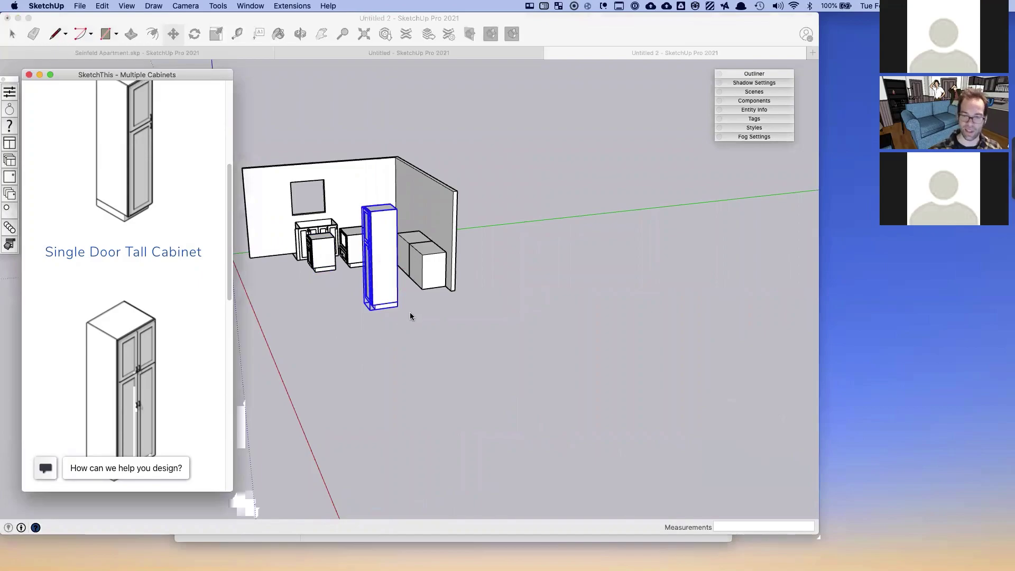
{"action": "left_click", "coordinate": [123, 407]}
{"action": "left_click", "coordinate": [419, 300]}
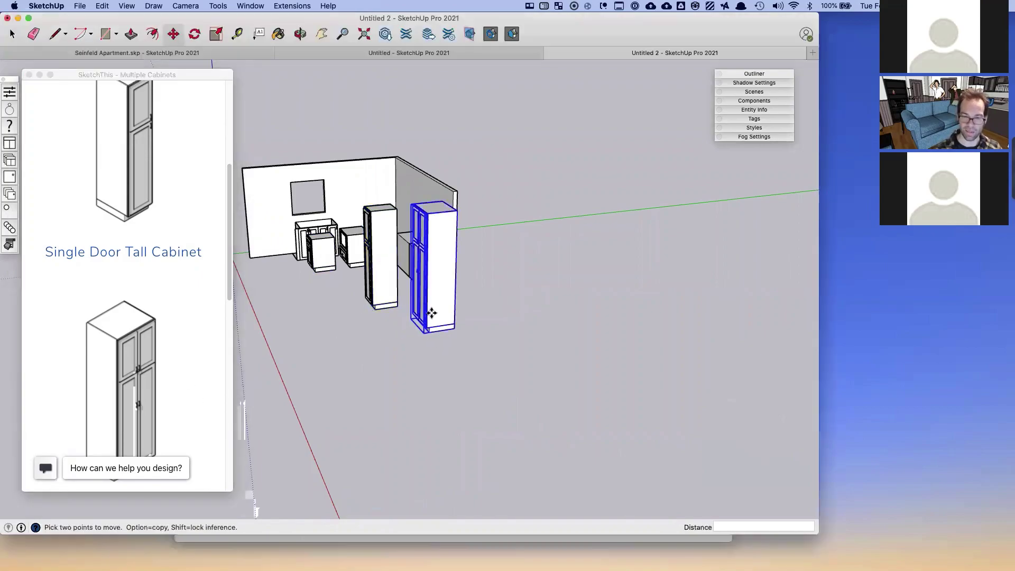
- Select the leftover plain box and delete it
{"action": "mouse_move", "coordinate": [106, 75]}
{"action": "left_mouse_down"}
{"action": "mouse_move", "coordinate": [90, 68]}
{"action": "mouse_move", "coordinate": [11, 317]}
{"action": "mouse_move", "coordinate": [6, 566]}
{"action": "left_mouse_up"}
{"action": "mouse_move", "coordinate": [256, 511]}
{"action": "left_mouse_down"}
{"action": "mouse_move", "coordinate": [119, 120]}
{"action": "mouse_move", "coordinate": [79, 90]}
{"action": "left_mouse_up"}
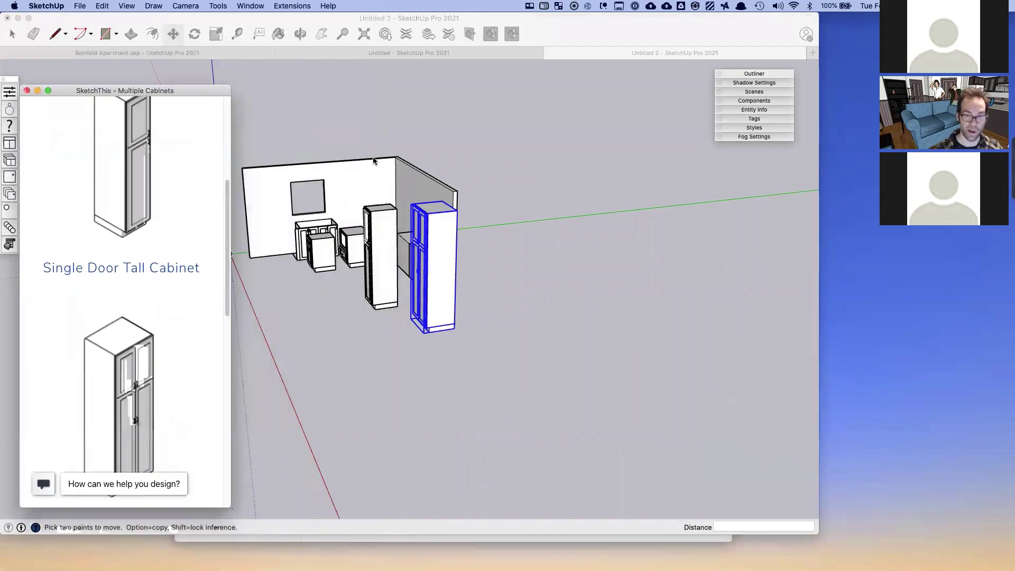
{"action": "scroll", "coordinate": [121, 264], "scroll_direction": "down", "scroll_amount": 5}
{"action": "left_click", "coordinate": [374, 292]}
{"action": "middle_click_drag", "start_coordinate": [349, 328], "coordinate": [414, 344]}
{"action": "key", "text": "space"}
{"action": "scroll", "coordinate": [463, 353], "scroll_direction": "up", "scroll_amount": 3}
{"action": "left_click", "coordinate": [443, 286]}
{"action": "middle_click_drag", "start_coordinate": [416, 294], "coordinate": [473, 309]}
{"action": "key", "text": "Delete"}
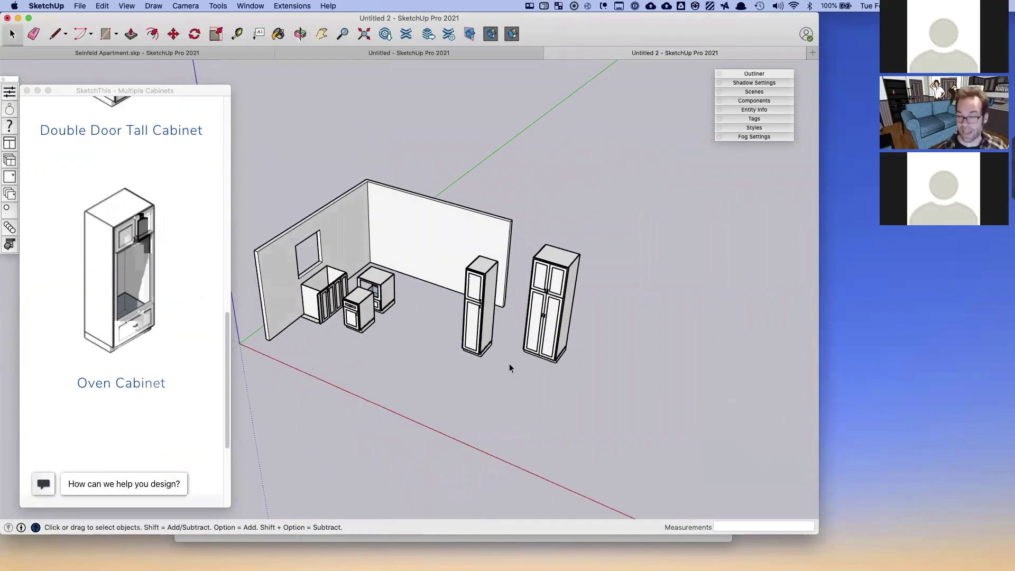
{"action": "middle_click_drag", "start_coordinate": [495, 347], "coordinate": [414, 334]}
- Move the Single Door Tall Cabinet back against the wall
{"action": "left_click", "coordinate": [457, 339]}
{"action": "scroll", "coordinate": [444, 335], "scroll_direction": "up", "scroll_amount": 5}
{"action": "key", "text": "m"}
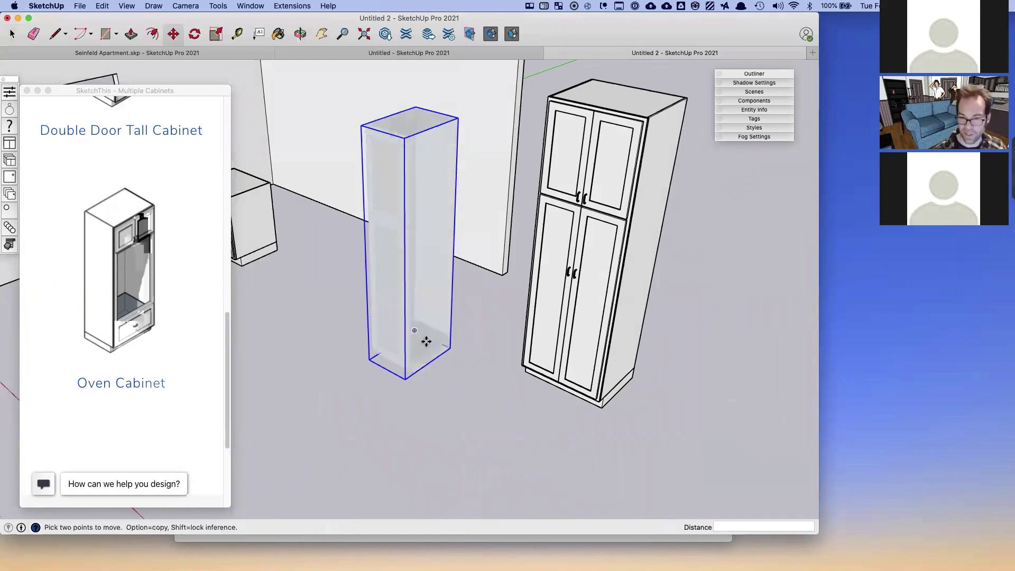
{"action": "left_click", "coordinate": [451, 347]}
{"action": "left_click", "coordinate": [485, 269]}
{"action": "key", "text": "space"}
{"action": "middle_click_drag", "start_coordinate": [558, 378], "coordinate": [512, 368]}
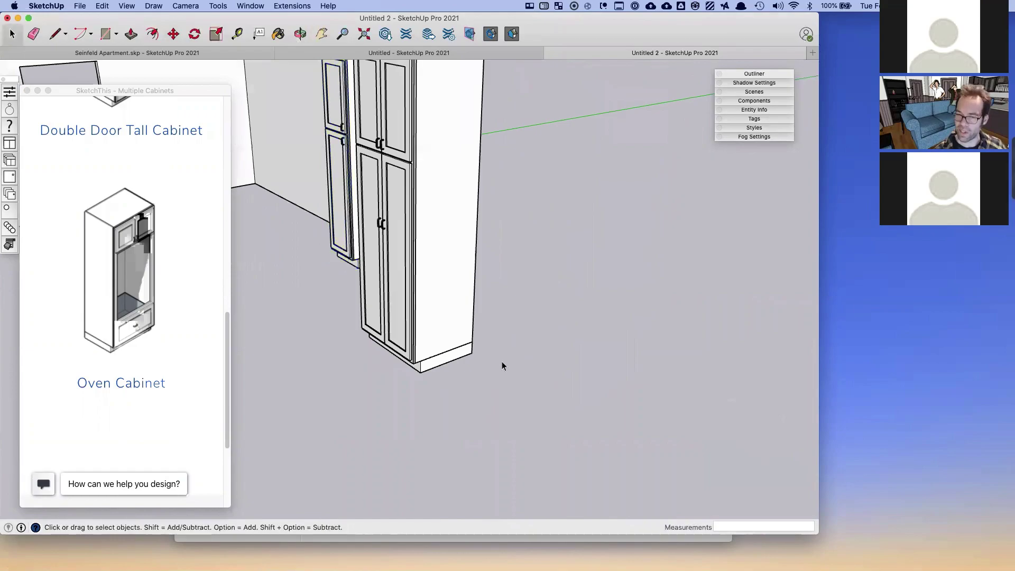
- Start moving the front tall cabinet, then cancel the move
{"action": "left_click", "coordinate": [461, 353]}
{"action": "key", "text": "m"}
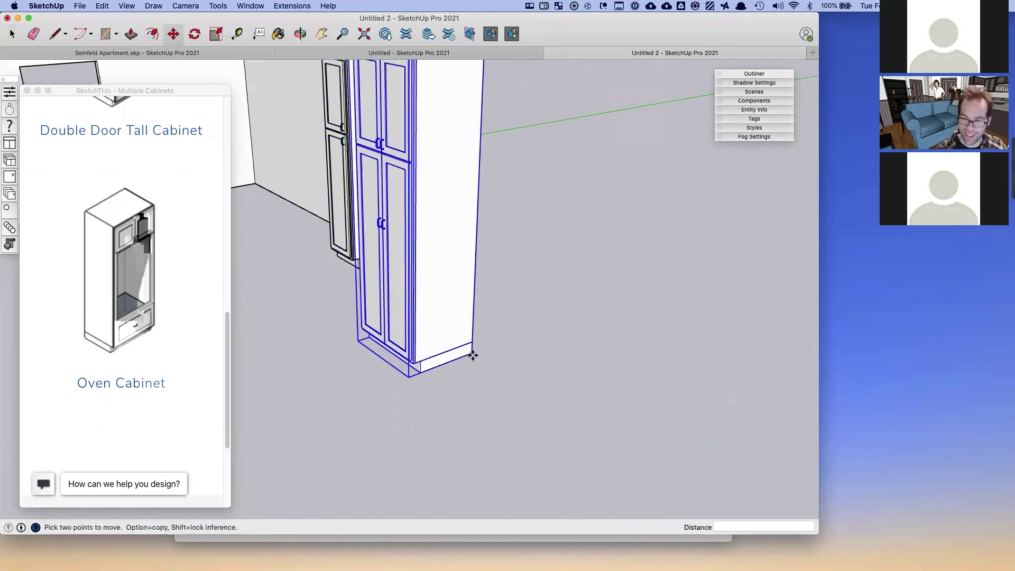
{"action": "left_click", "coordinate": [472, 353]}
{"action": "scroll", "coordinate": [331, 209], "scroll_direction": "up", "scroll_amount": 5}
{"action": "middle_click_drag", "start_coordinate": [381, 285], "coordinate": [471, 365], "text": "shift"}
{"action": "key", "text": "space"}
{"action": "key", "text": "Delete"}
- Insert an Oven Cabinet from SketchThis and close the catalogue panel
{"action": "left_click", "coordinate": [125, 316]}
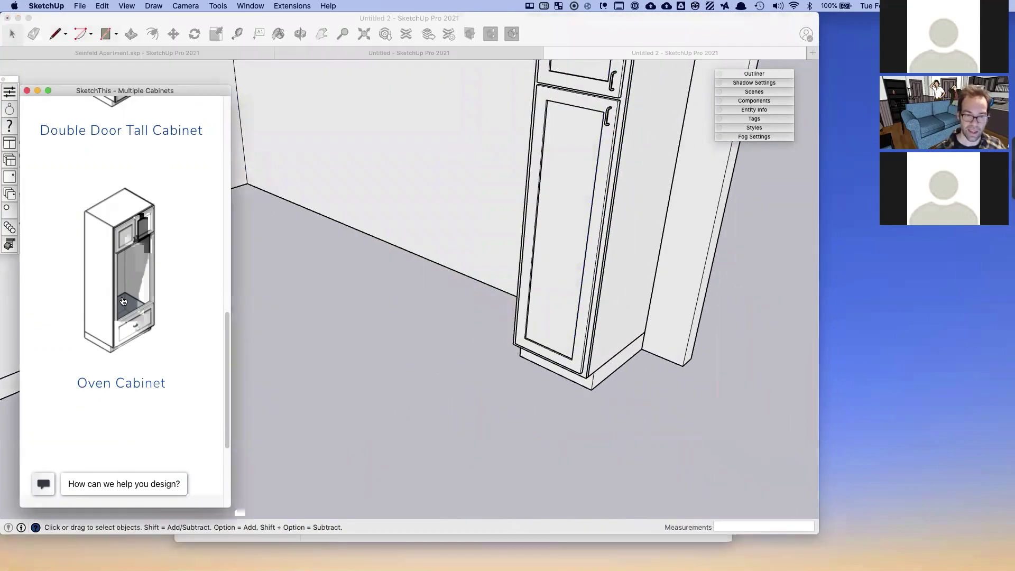
{"action": "scroll", "coordinate": [339, 328], "scroll_direction": "down", "scroll_amount": 5}
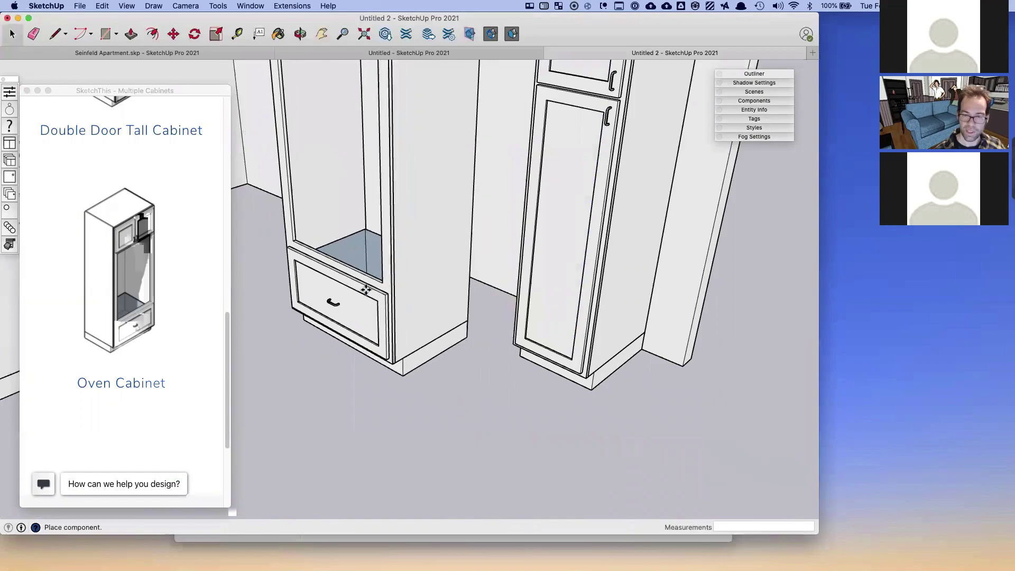
{"action": "scroll", "coordinate": [343, 357], "scroll_direction": "down", "scroll_amount": 2}
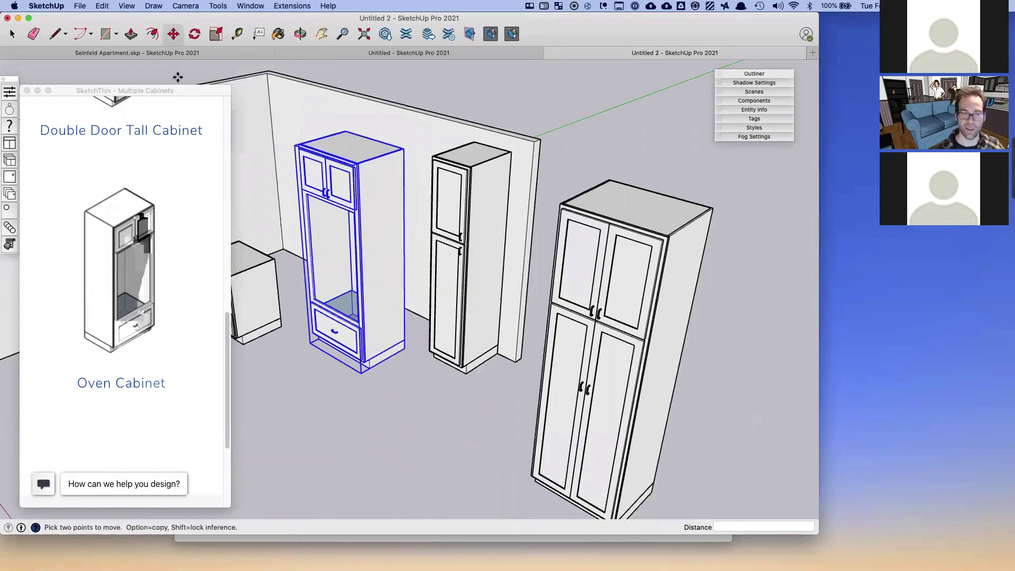
{"action": "left_click", "coordinate": [28, 91]}
{"action": "key", "text": "space"}
{"action": "middle_click_drag", "start_coordinate": [433, 369], "coordinate": [419, 355]}
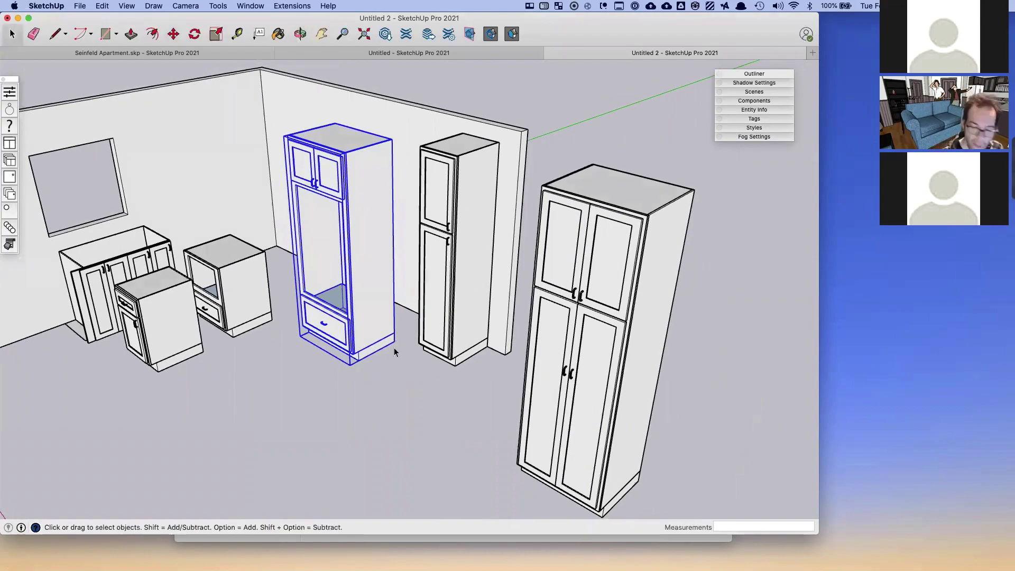
- Move the narrow pantry cabinet along the back wall to sit beside the oven cabinet
{"action": "left_click", "coordinate": [467, 218]}
{"action": "key", "text": "m"}
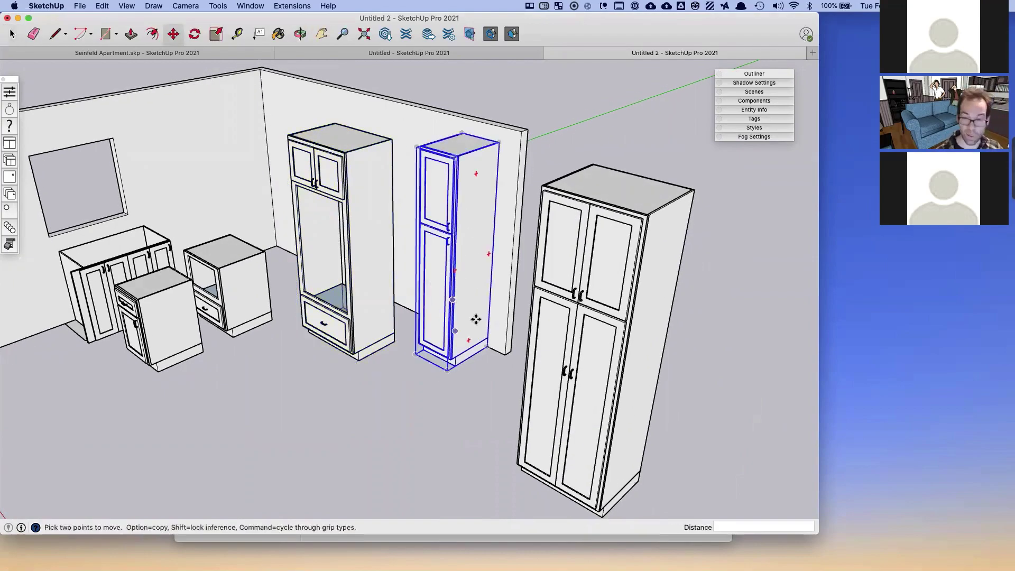
{"action": "left_click", "coordinate": [488, 345]}
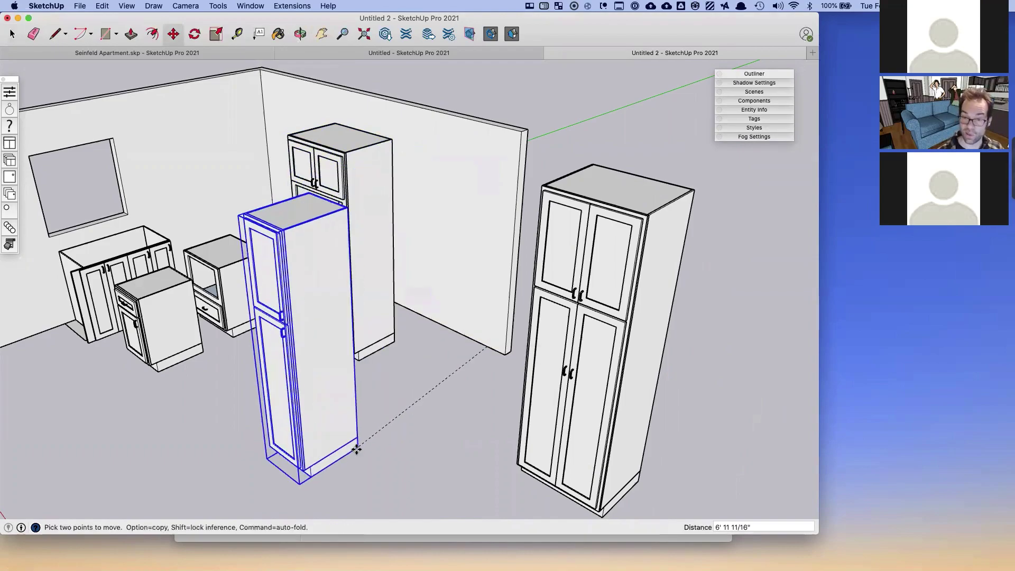
{"action": "left_click", "coordinate": [359, 447]}
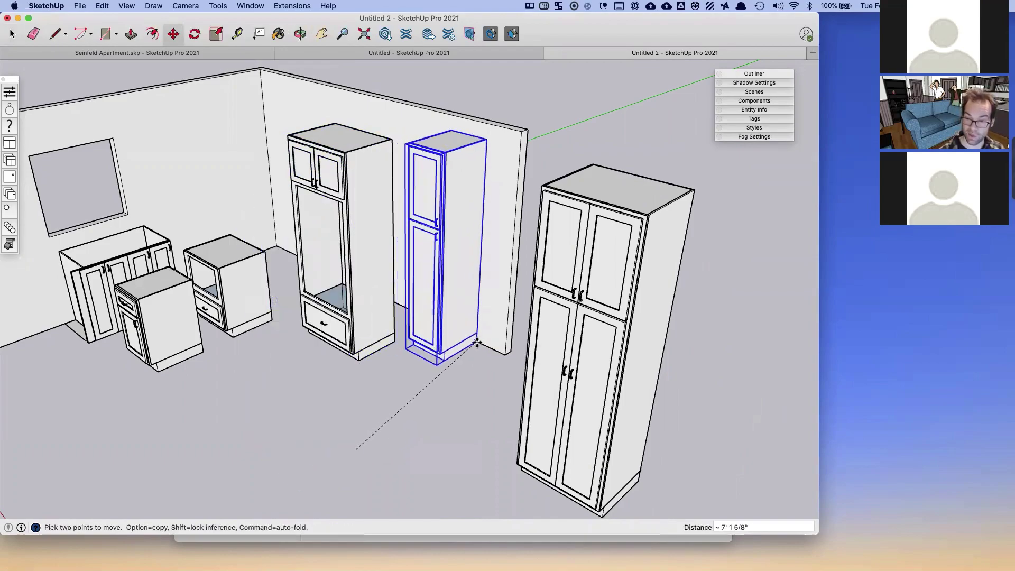
{"action": "left_click", "coordinate": [492, 348]}
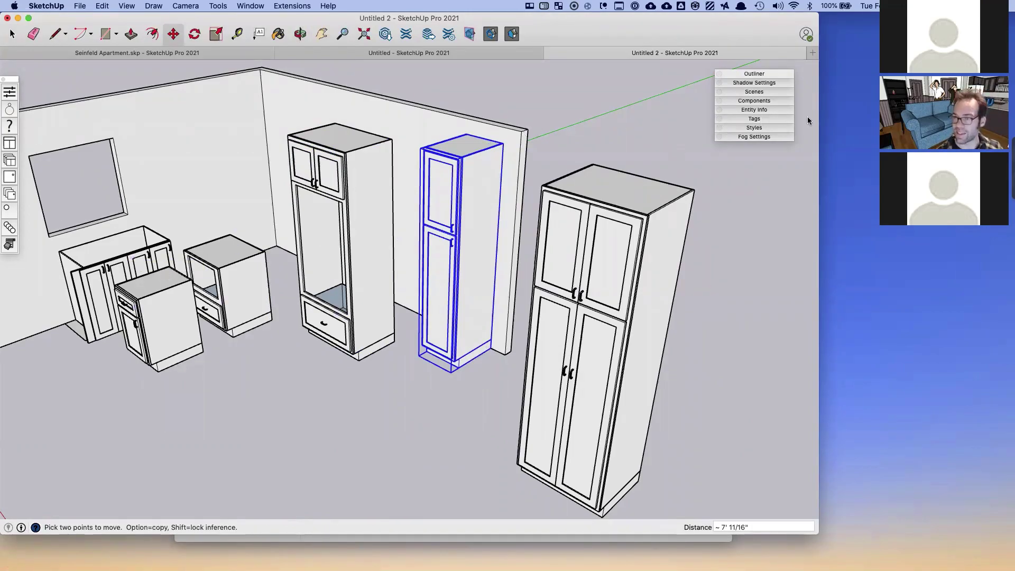
{"action": "key", "text": "space"}
{"action": "left_click", "coordinate": [363, 290]}
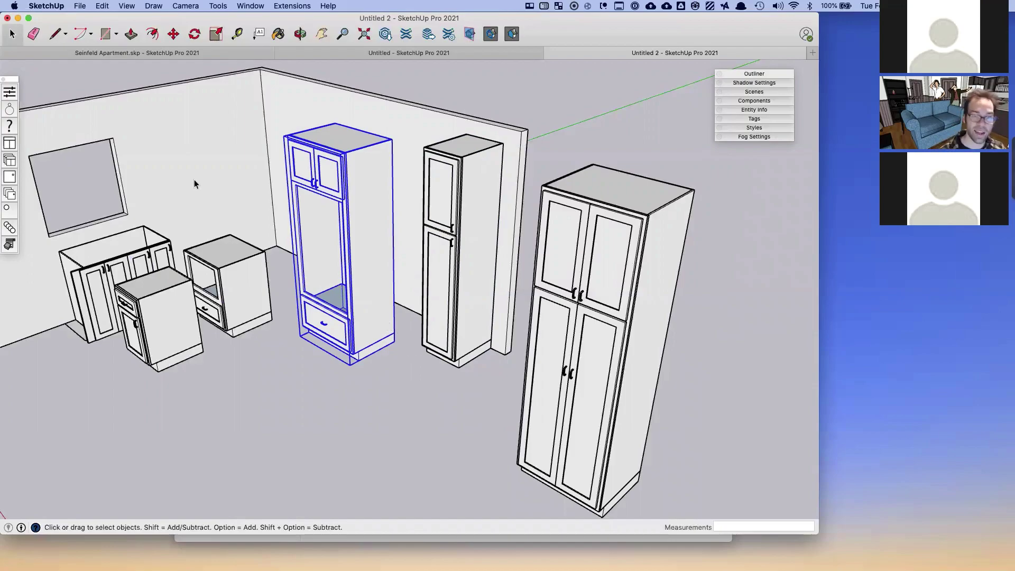
- Move the oven cabinet and set it down against the pantry cabinet
{"action": "left_click", "coordinate": [174, 34]}
{"action": "left_click", "coordinate": [394, 344]}
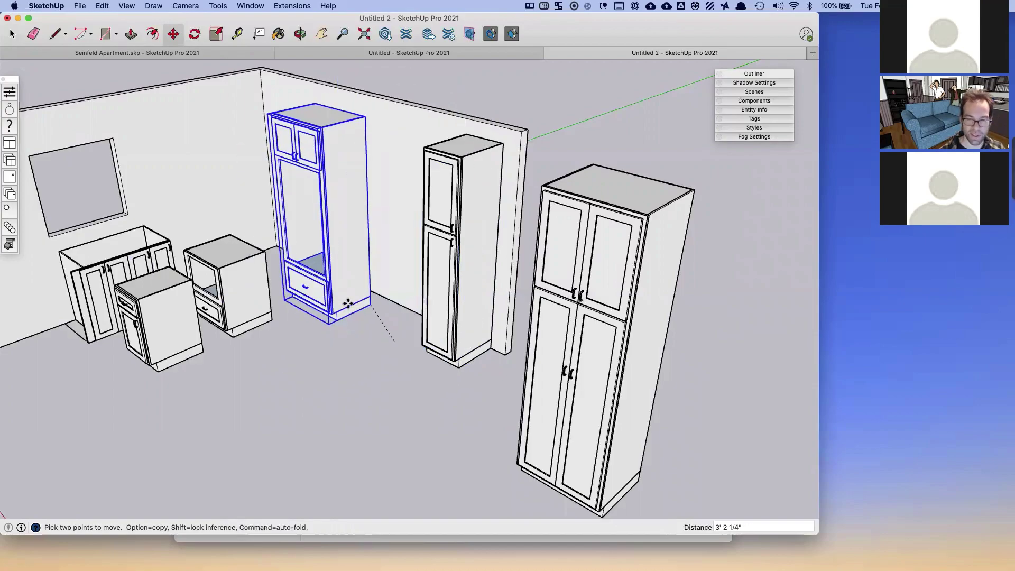
{"action": "middle_click_drag", "start_coordinate": [338, 312], "coordinate": [486, 344]}
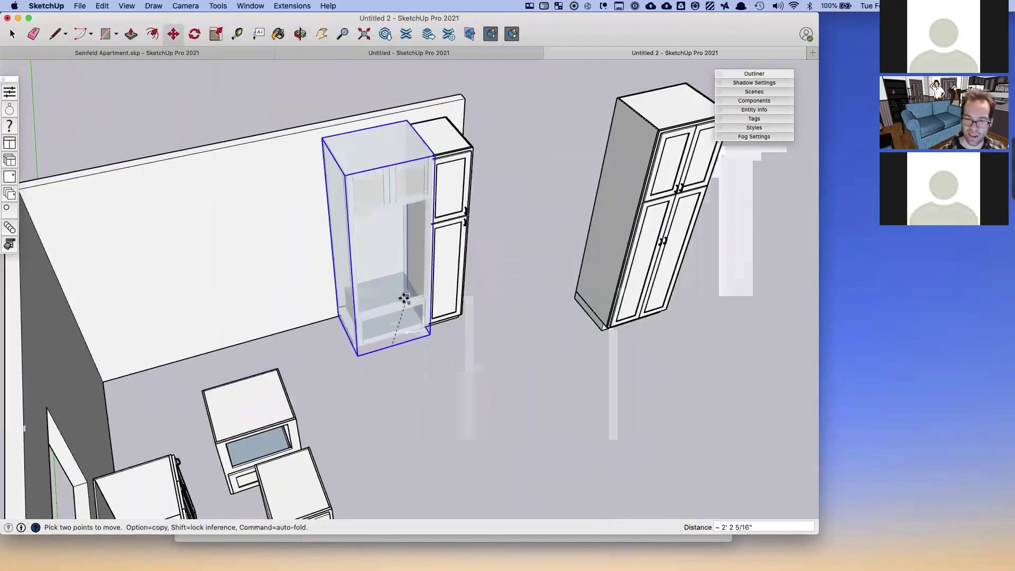
{"action": "scroll", "coordinate": [405, 298], "scroll_direction": "up", "scroll_amount": 5}
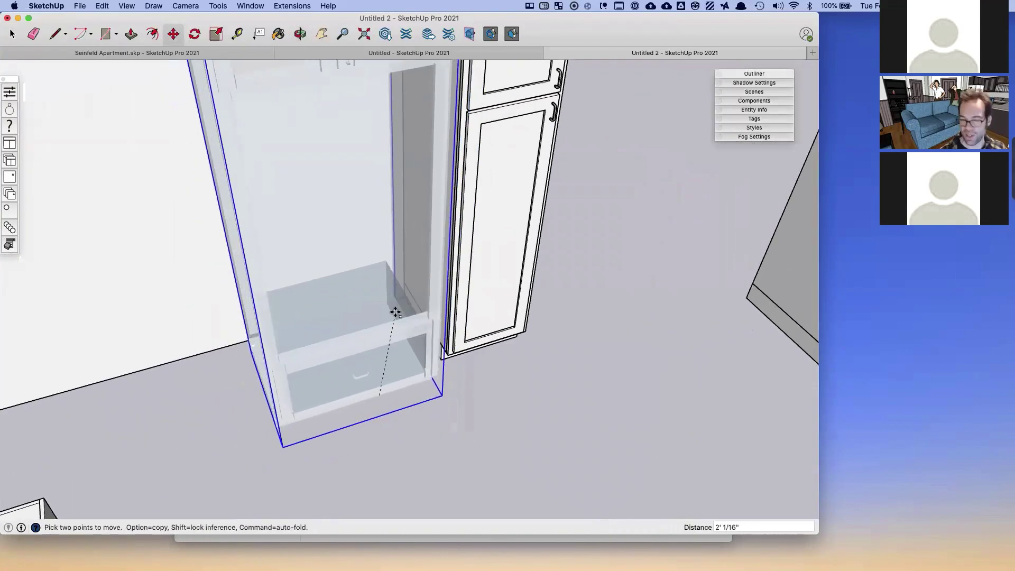
{"action": "middle_click_drag", "start_coordinate": [395, 313], "coordinate": [386, 340]}
{"action": "scroll", "coordinate": [413, 370], "scroll_direction": "up", "scroll_amount": 3}
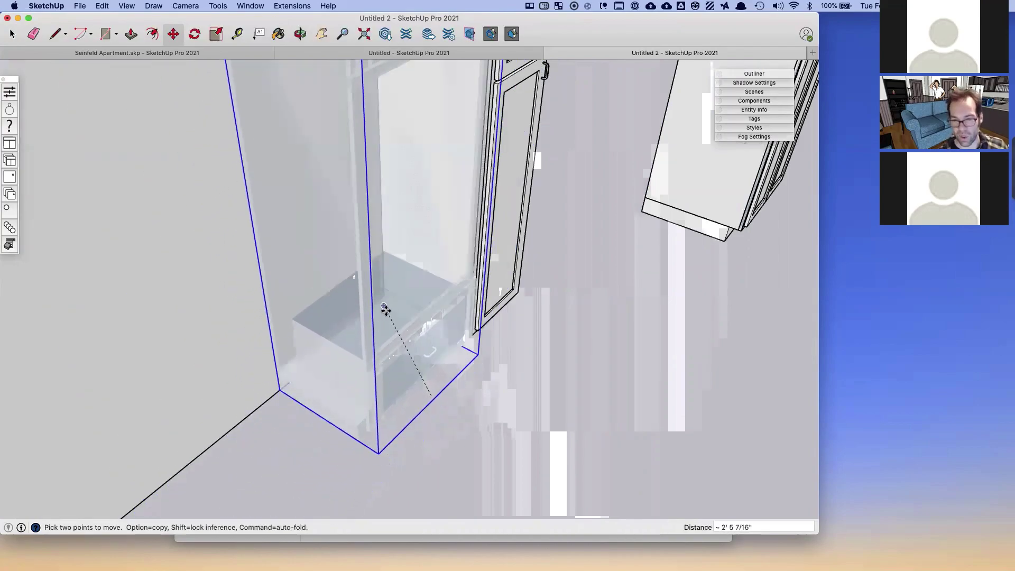
{"action": "left_click", "coordinate": [384, 307]}
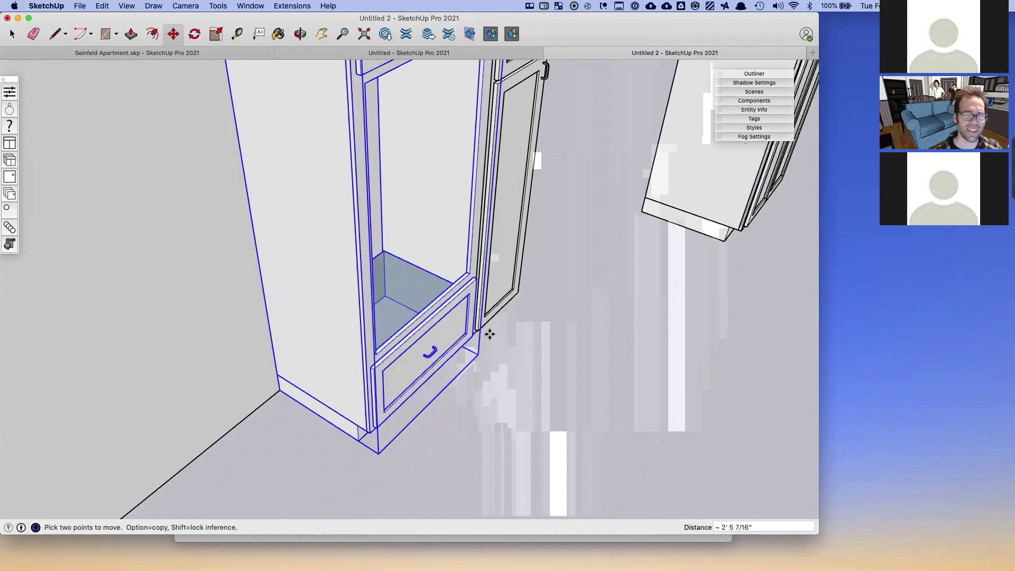
{"action": "scroll", "coordinate": [490, 334], "scroll_direction": "down", "scroll_amount": 10}
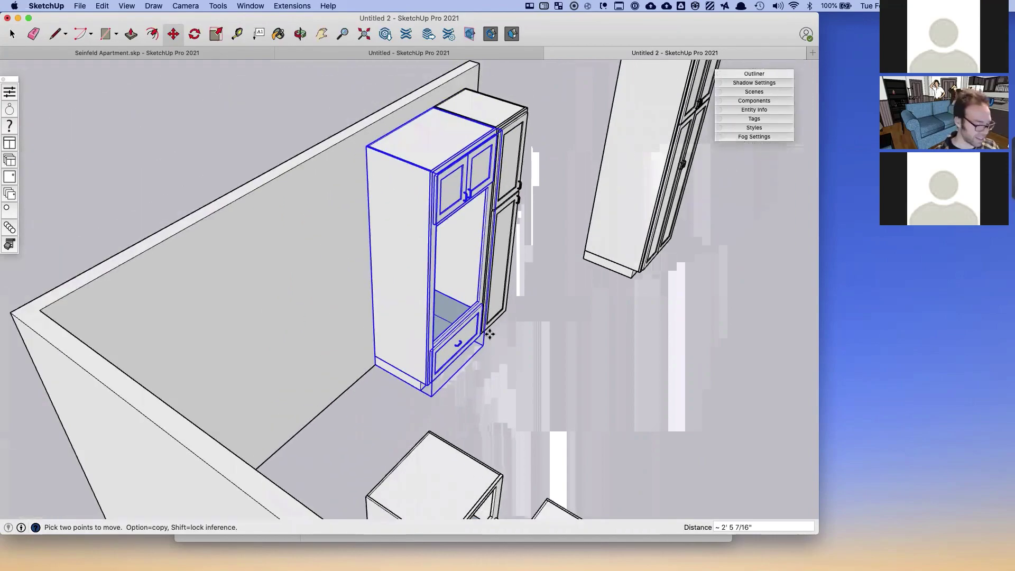
{"action": "mouse_move", "coordinate": [537, 344]}
{"action": "middle_mouse_down"}
{"action": "mouse_move", "coordinate": [297, 354]}
{"action": "mouse_move", "coordinate": [422, 370]}
{"action": "middle_mouse_up"}
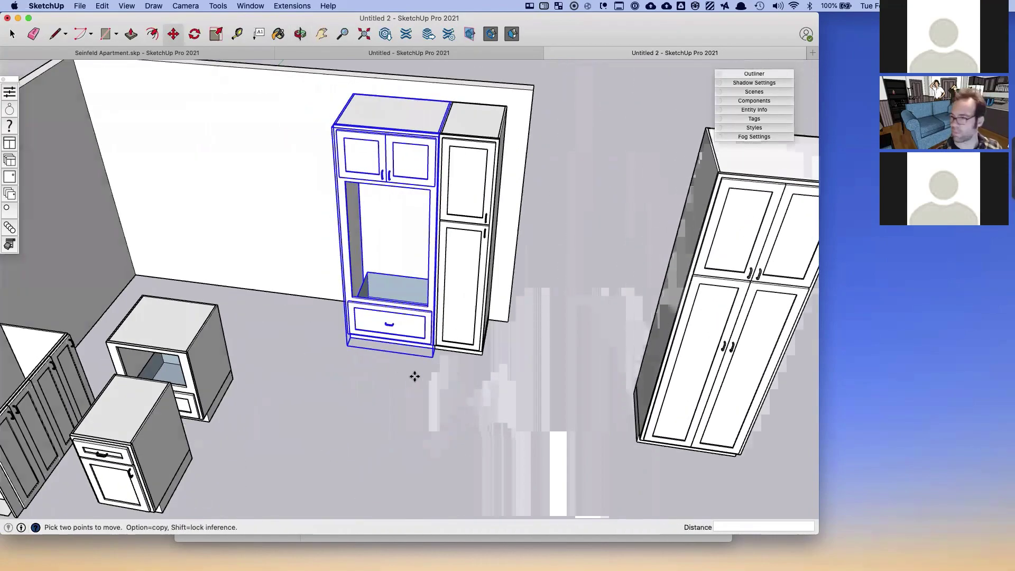
- Drag the oven cabinet away from its neighbour and toward the back wall
{"action": "left_click_drag", "start_coordinate": [422, 370], "coordinate": [392, 422]}
{"action": "middle_click_drag", "start_coordinate": [392, 421], "coordinate": [416, 376]}
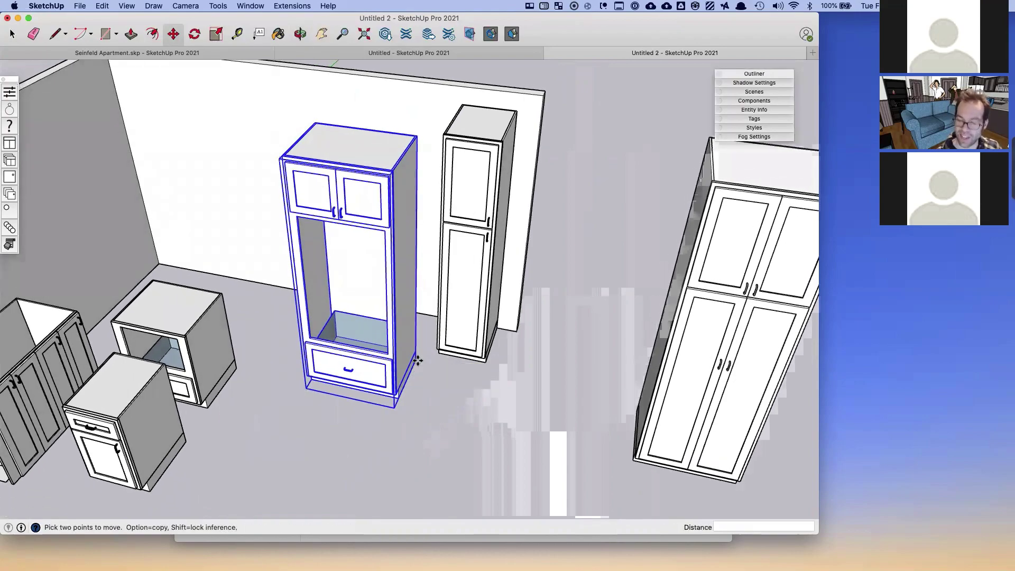
{"action": "left_click_drag", "start_coordinate": [418, 360], "coordinate": [348, 370]}
{"action": "mouse_move", "coordinate": [487, 362]}
{"action": "middle_mouse_down"}
{"action": "mouse_move", "coordinate": [519, 345]}
{"action": "mouse_move", "coordinate": [374, 335]}
{"action": "middle_mouse_up"}
{"action": "left_click_drag", "start_coordinate": [374, 335], "coordinate": [513, 349]}
{"action": "middle_click_drag", "start_coordinate": [514, 348], "coordinate": [430, 378]}
{"action": "left_click_drag", "start_coordinate": [430, 378], "coordinate": [382, 339]}
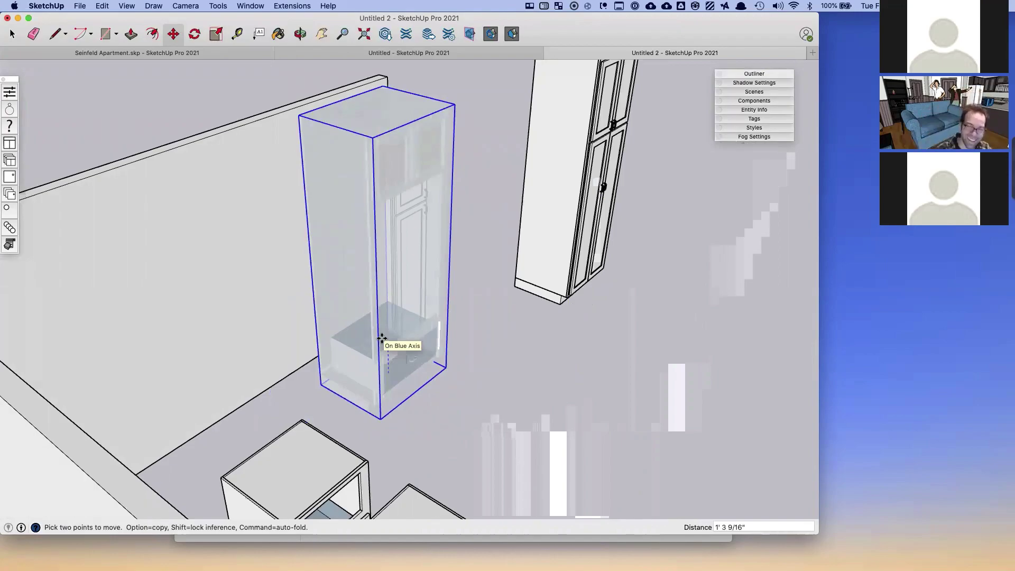
{"action": "left_click_drag", "start_coordinate": [382, 338], "coordinate": [350, 337]}
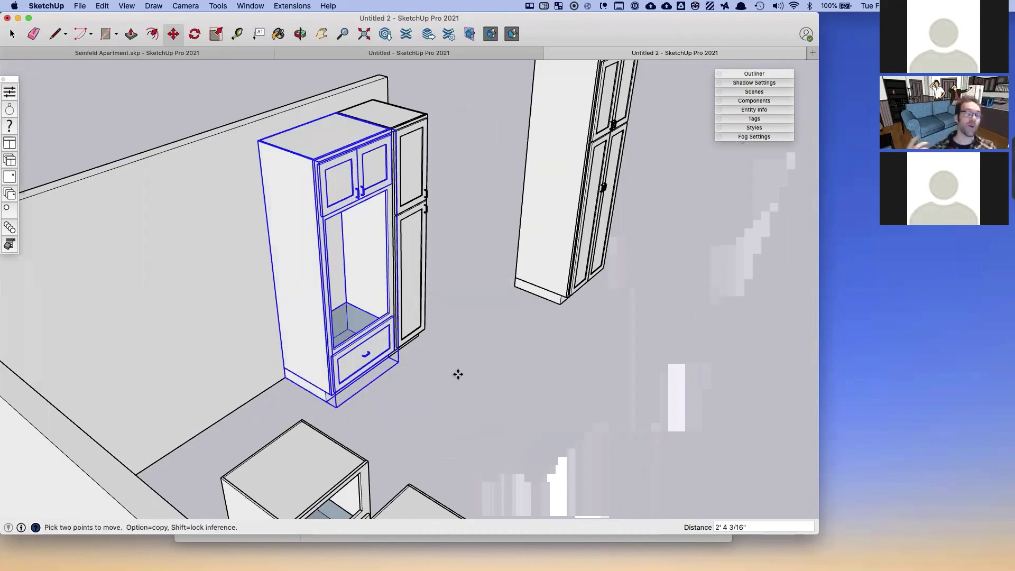
- Pick up the oven cabinet again, cancel that move, and open the View menu
{"action": "middle_click_drag", "start_coordinate": [478, 385], "coordinate": [389, 373]}
{"action": "left_click", "coordinate": [435, 379]}
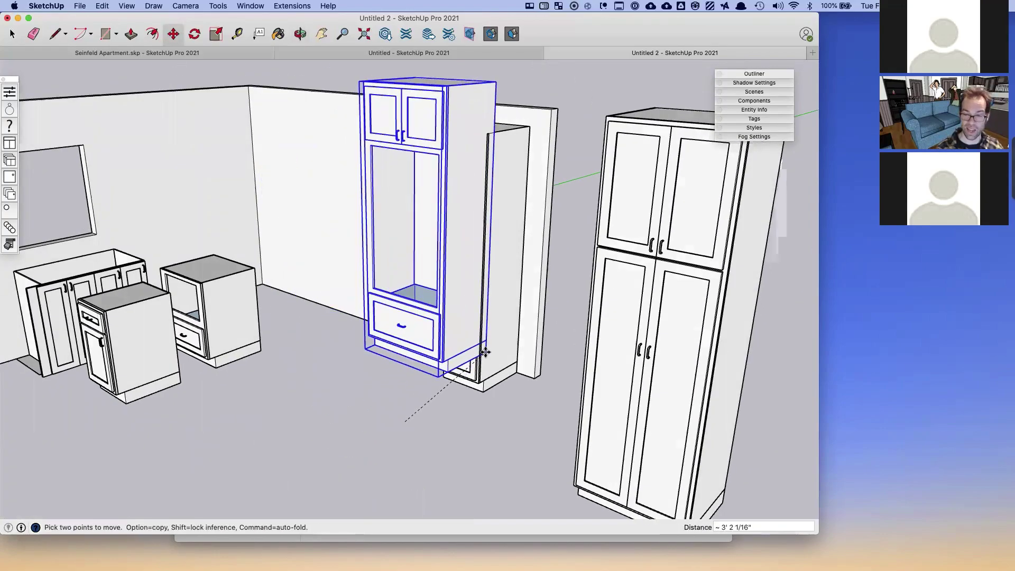
{"action": "middle_click_drag", "start_coordinate": [484, 353], "coordinate": [468, 370]}
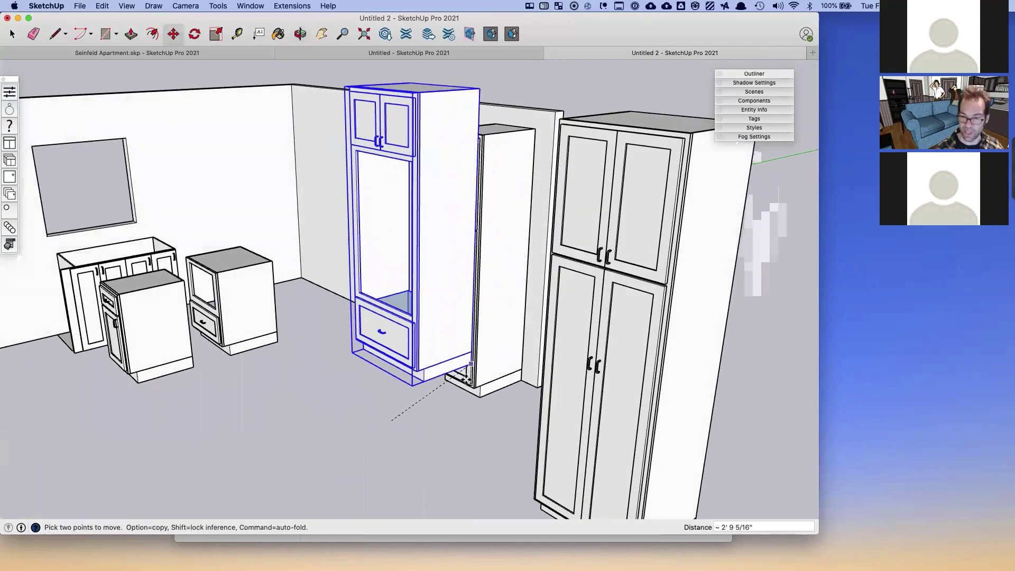
{"action": "key", "text": "space"}
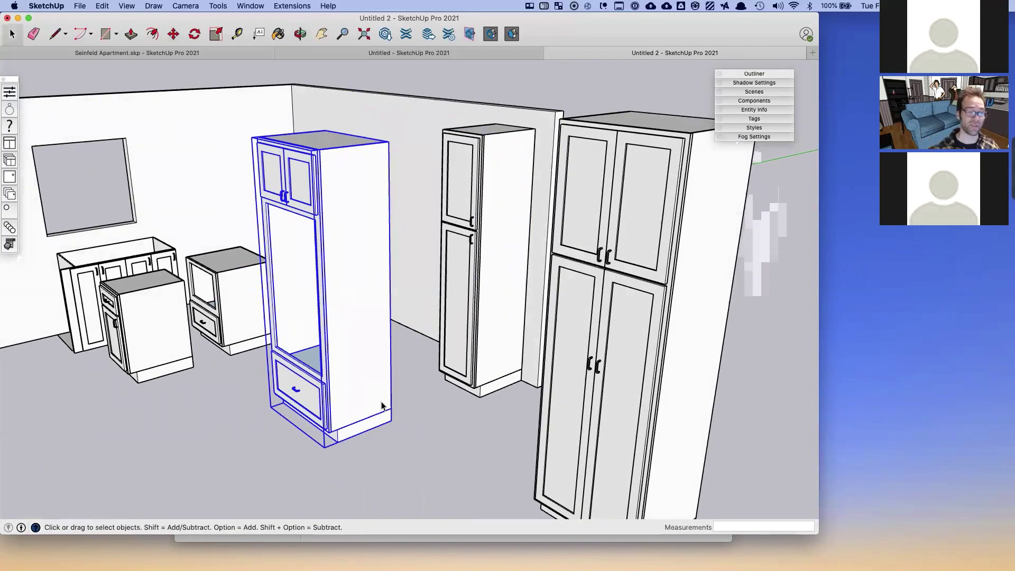
{"action": "left_click", "coordinate": [127, 6]}
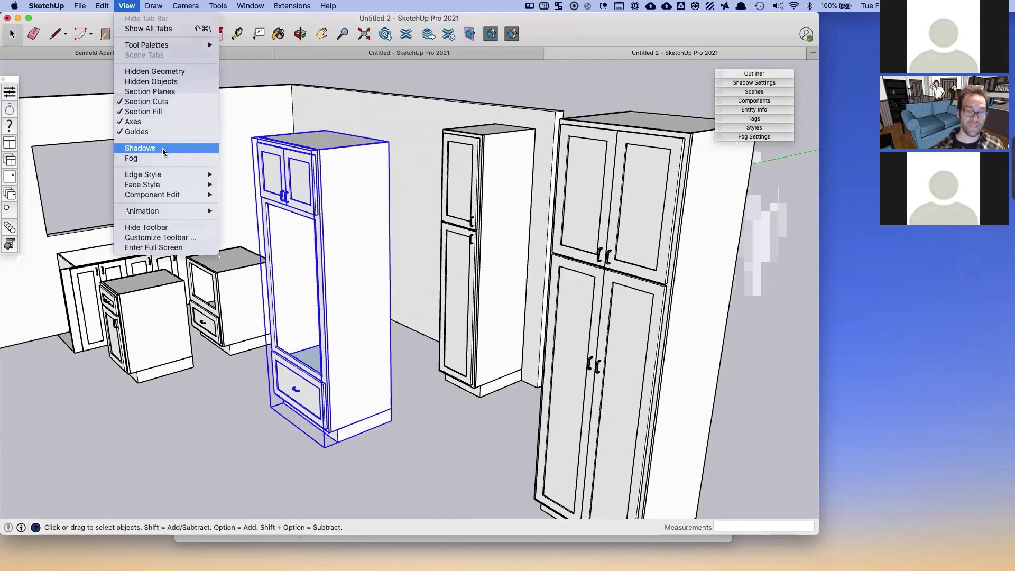
- Switch to X-ray face style and carry the oven cabinet to the right
{"action": "mouse_move", "coordinate": [169, 172]}
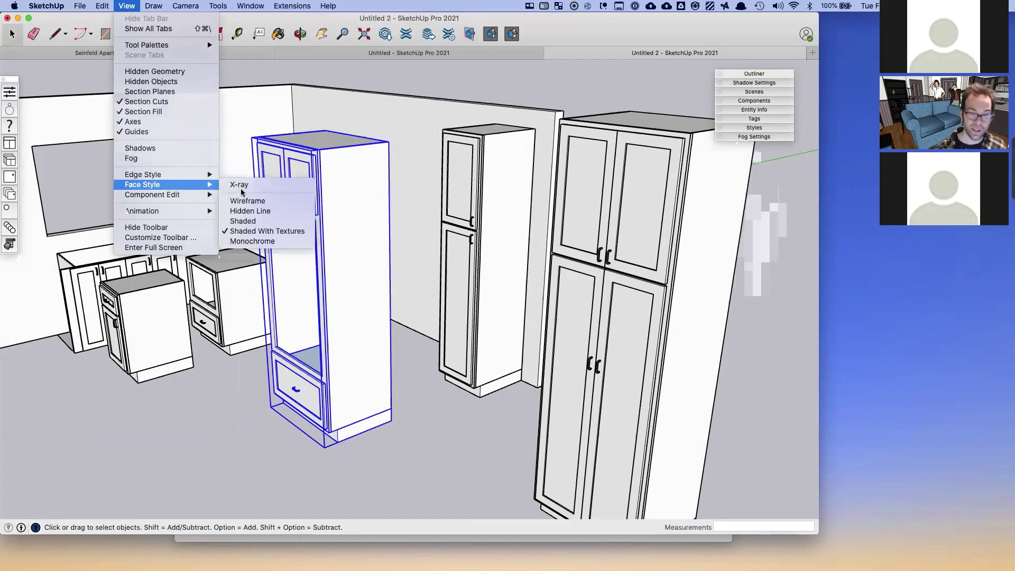
{"action": "left_click", "coordinate": [248, 185]}
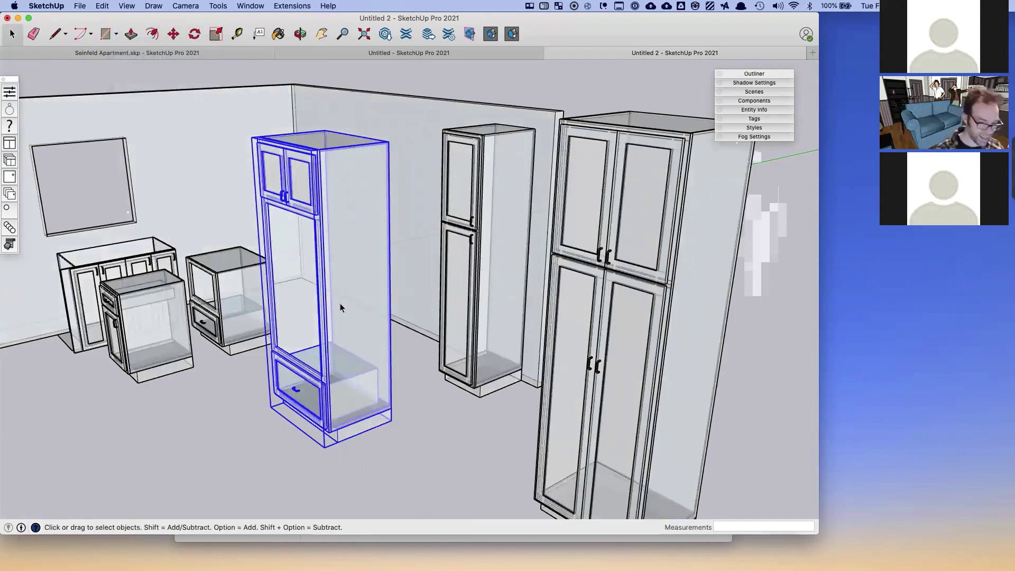
{"action": "left_click", "coordinate": [172, 33]}
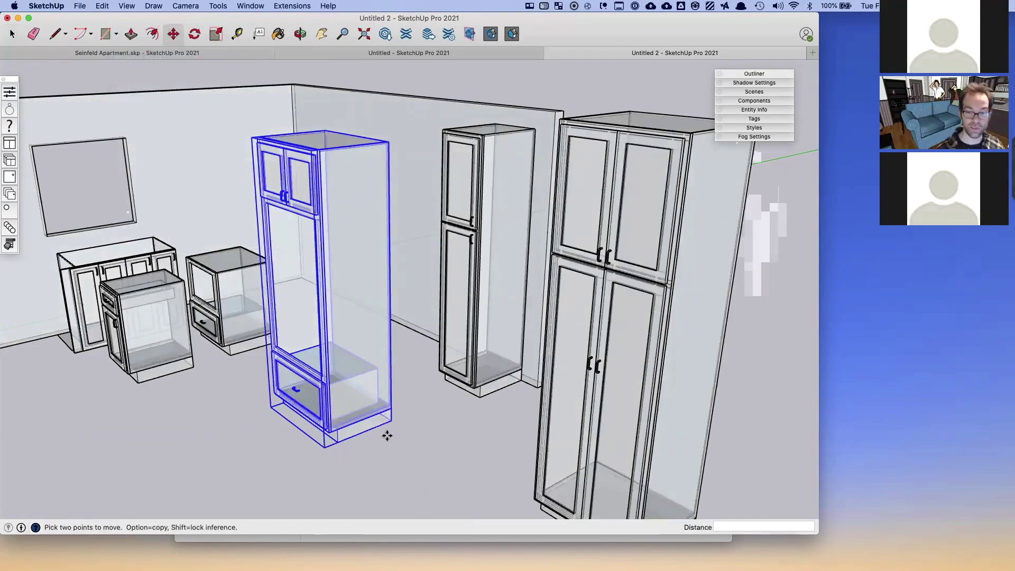
{"action": "left_click", "coordinate": [391, 421]}
{"action": "scroll", "coordinate": [458, 374], "scroll_direction": "up", "scroll_amount": 5}
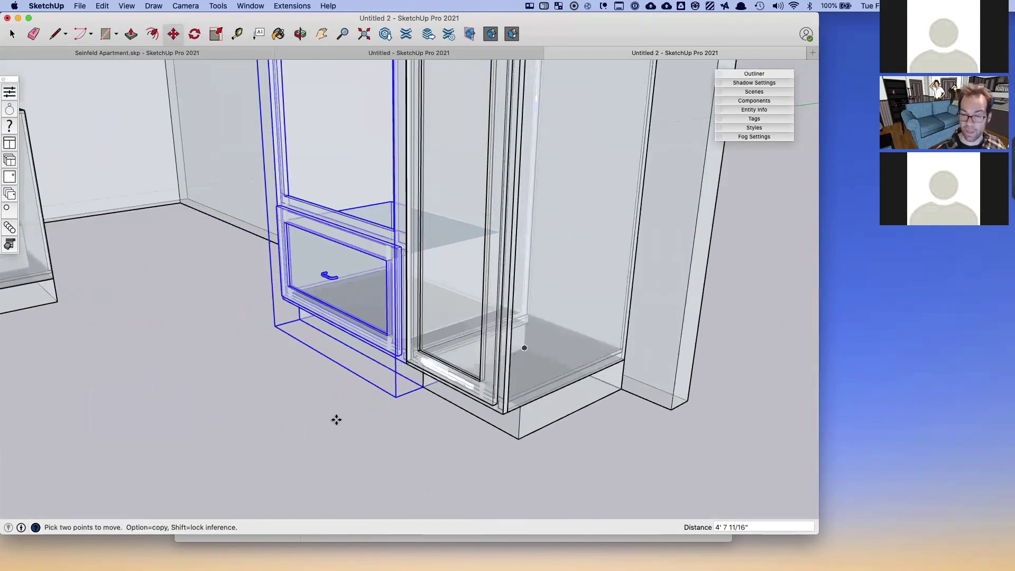
{"action": "scroll", "coordinate": [336, 420], "scroll_direction": "down", "scroll_amount": 10}
{"action": "key", "text": "space"}
- Move the small base cabinet beside the tall cabinet, then reopen the View menu
{"action": "left_click", "coordinate": [178, 373]}
{"action": "key", "text": "m"}
{"action": "left_click", "coordinate": [200, 363]}
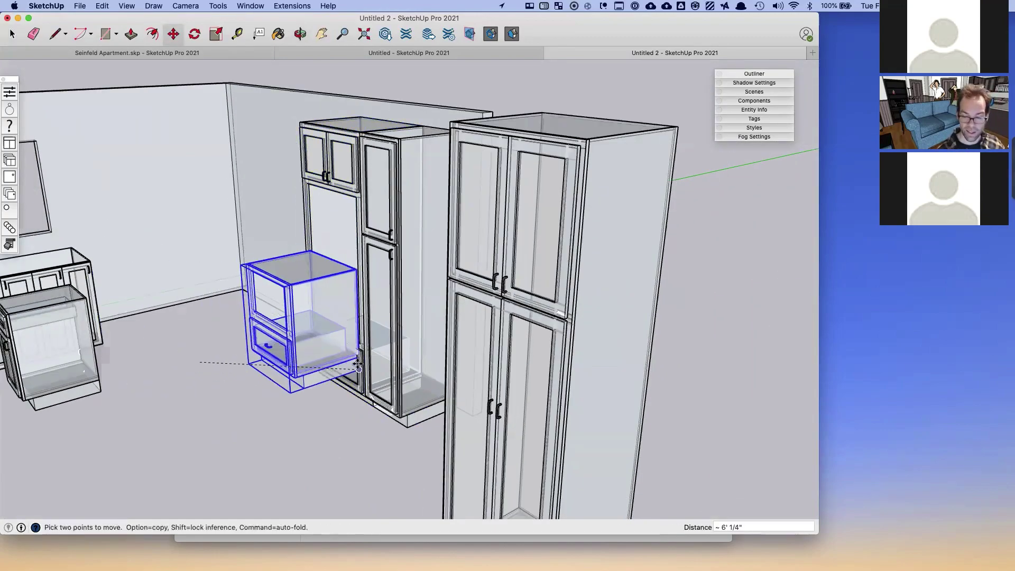
{"action": "scroll", "coordinate": [358, 365], "scroll_direction": "up", "scroll_amount": 5}
{"action": "scroll", "coordinate": [282, 347], "scroll_direction": "down", "scroll_amount": 6}
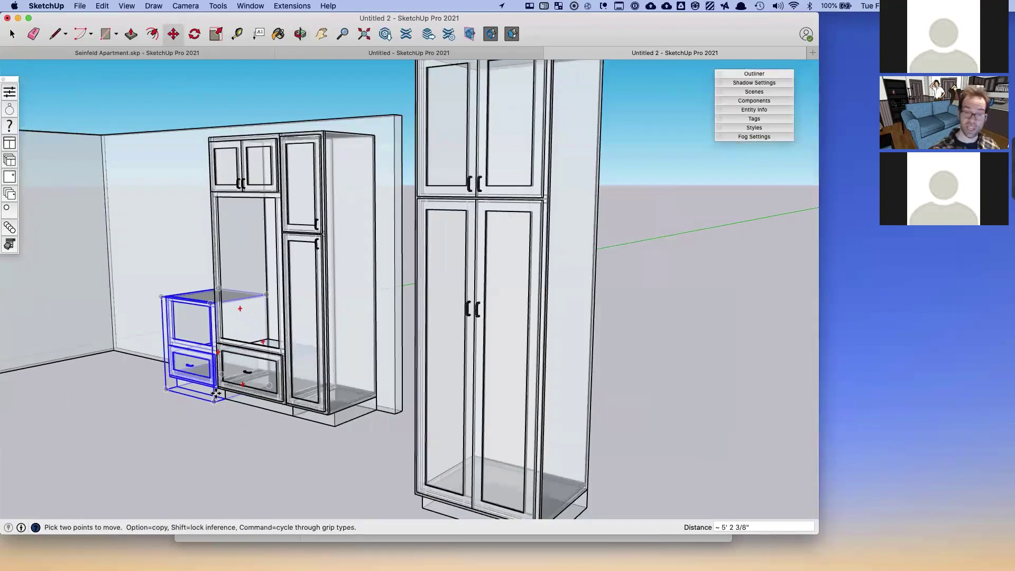
{"action": "left_click", "coordinate": [127, 6]}
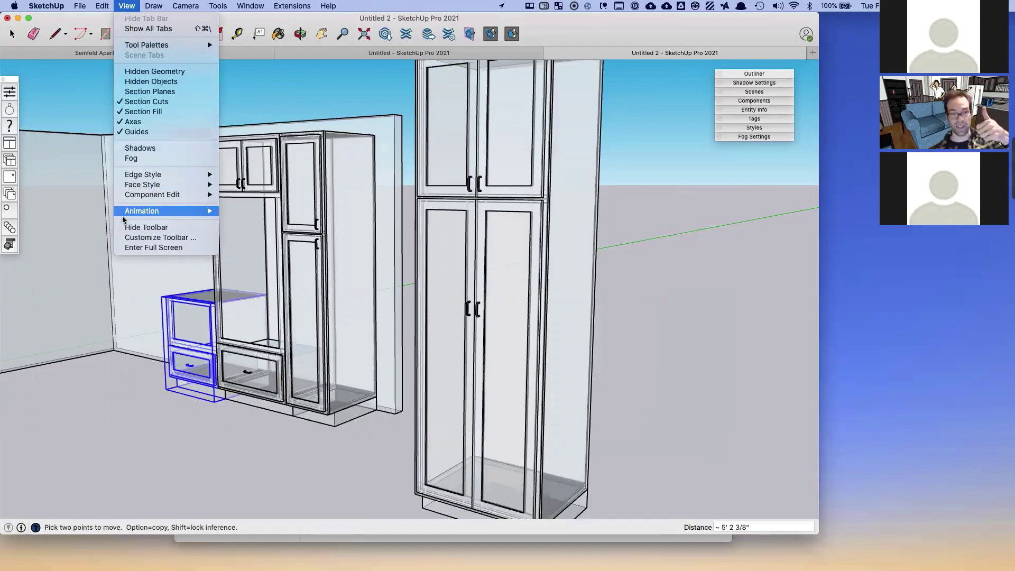
- Turn X-ray off for solid faces and orbit down over the cabinet tops
{"action": "mouse_move", "coordinate": [130, 187]}
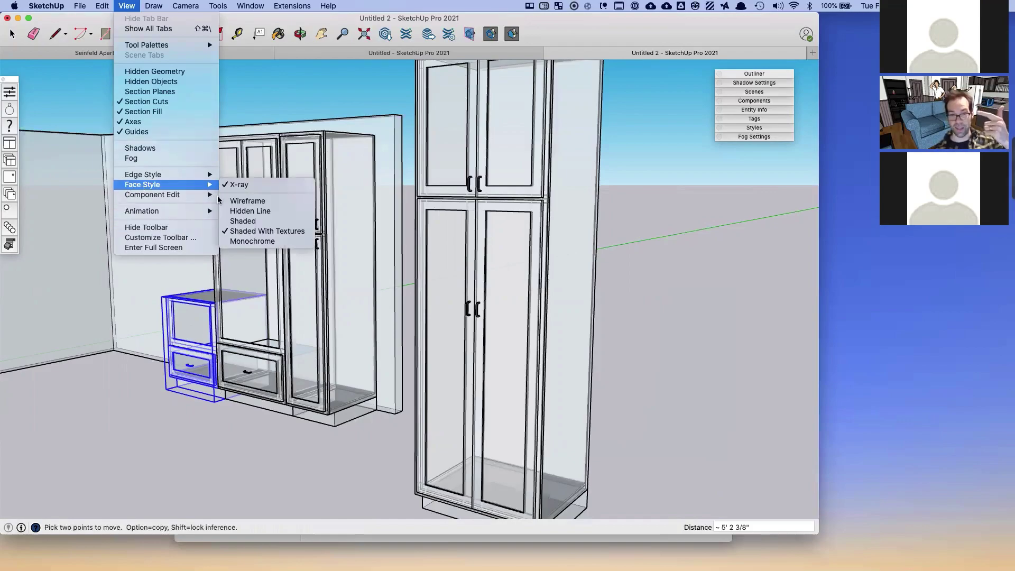
{"action": "left_click", "coordinate": [259, 185]}
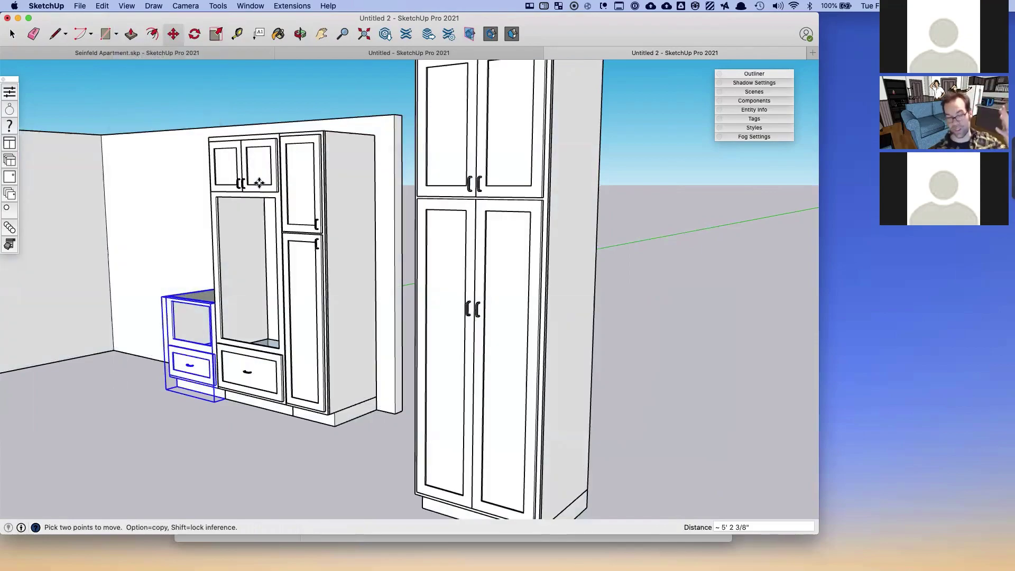
{"action": "middle_click_drag", "start_coordinate": [242, 216], "coordinate": [243, 259]}
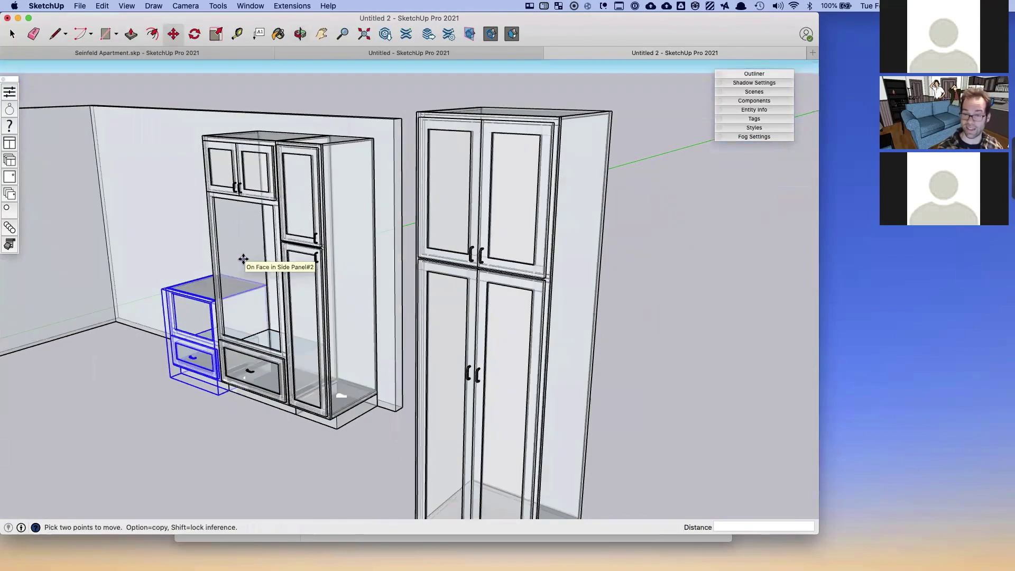
{"action": "middle_click_drag", "start_coordinate": [243, 259], "coordinate": [300, 218]}
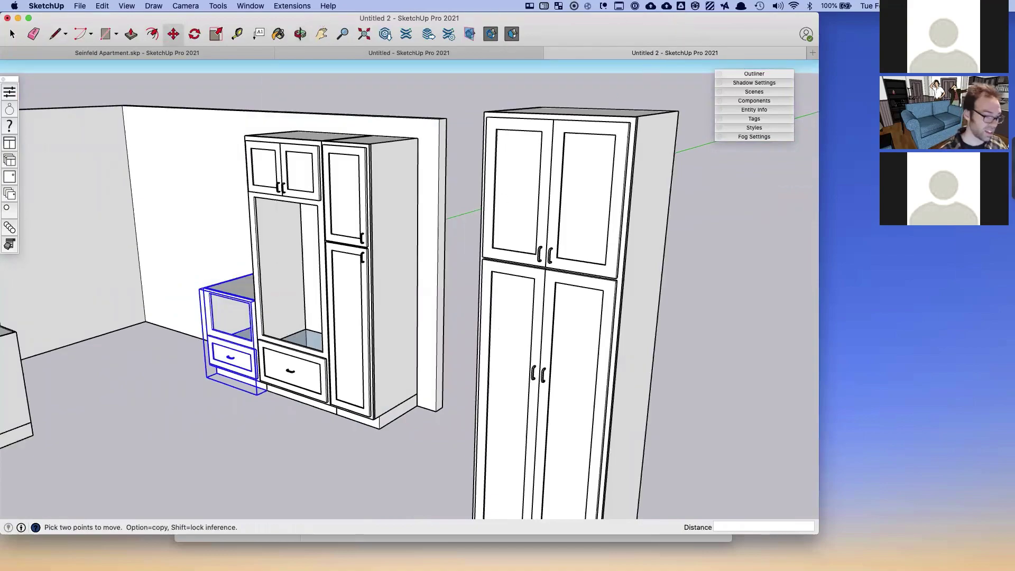
- Open the Window menu to browse the available panels
{"action": "left_click", "coordinate": [249, 6]}
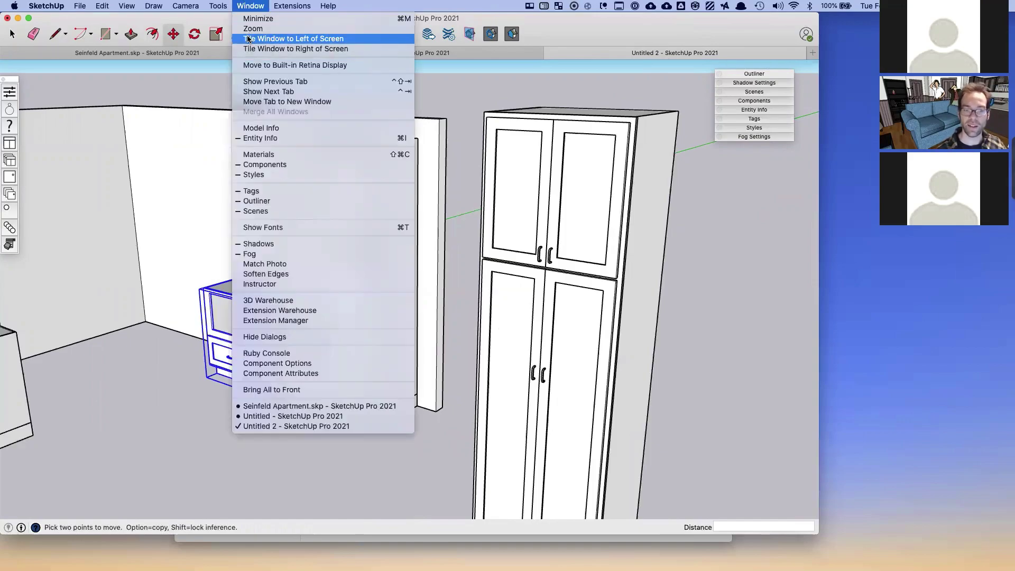
{"action": "mouse_move", "coordinate": [32, 5]}
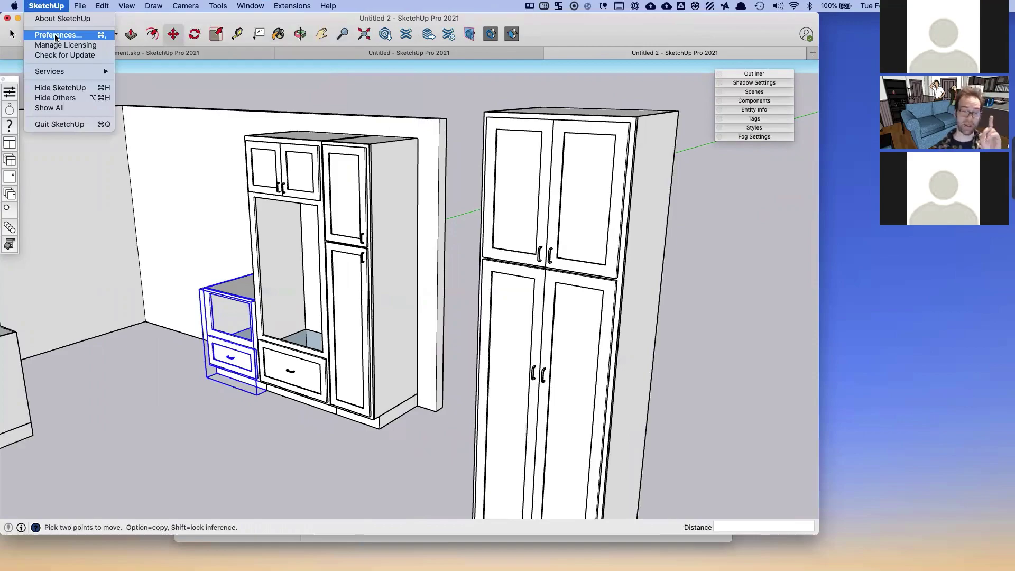
{"action": "mouse_move", "coordinate": [250, 6]}
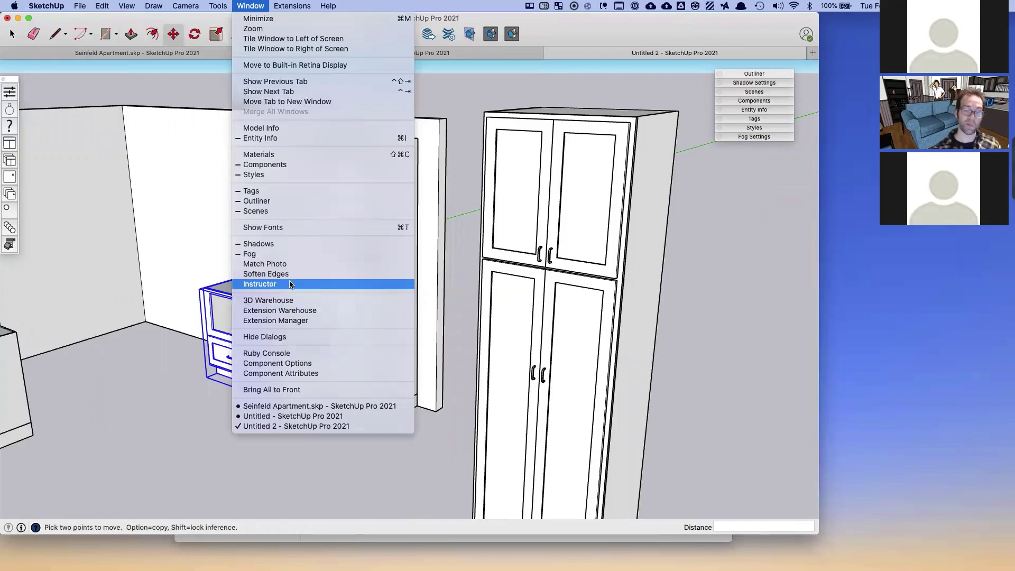
- Filter Preferences > Shortcuts for 'ray' to find X-ray's X key, then close Preferences
{"action": "left_click", "coordinate": [58, 35]}
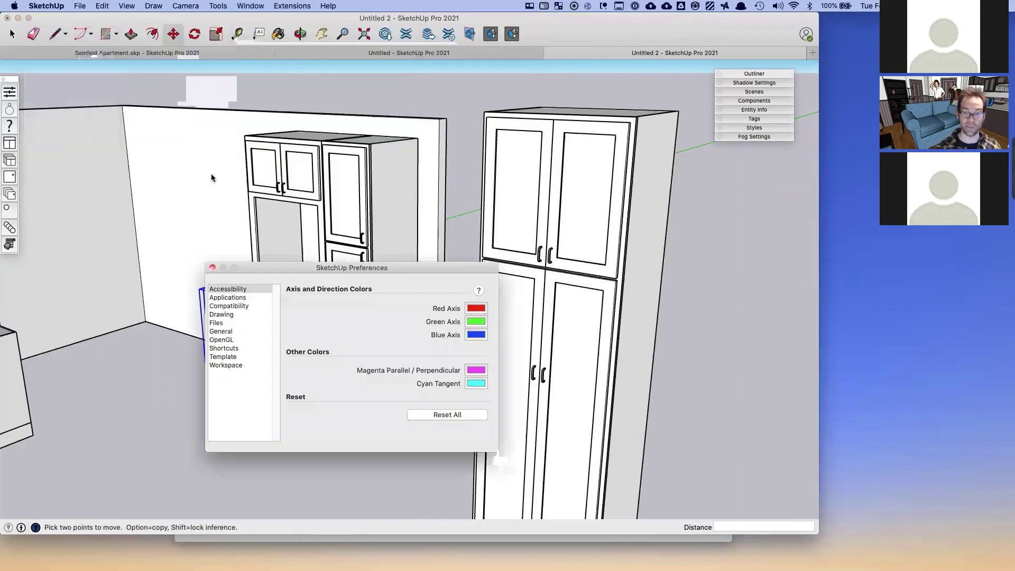
{"action": "left_click_drag", "start_coordinate": [279, 267], "coordinate": [297, 193]}
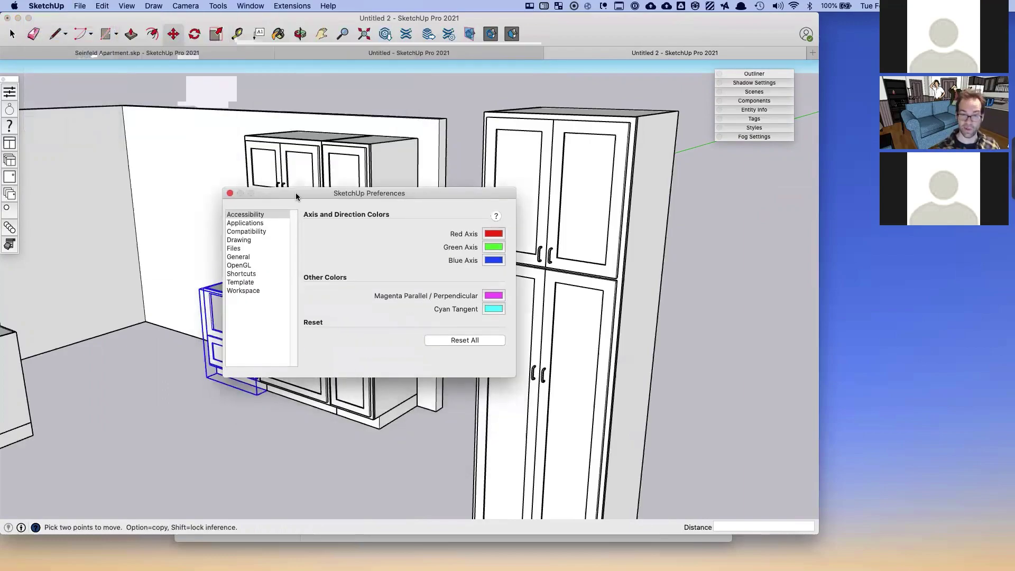
{"action": "left_click", "coordinate": [237, 274]}
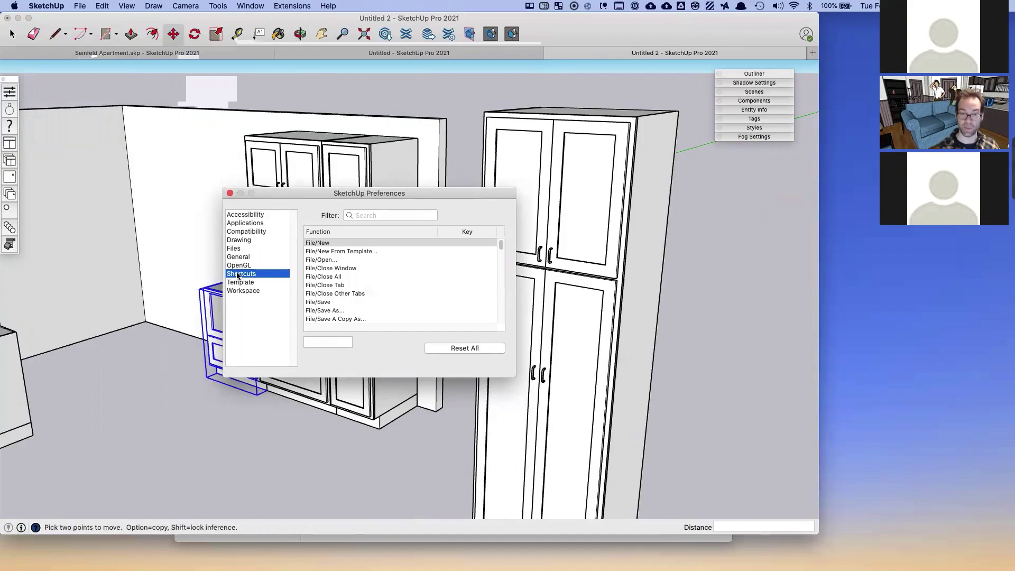
{"action": "left_click", "coordinate": [375, 216]}
{"action": "type", "text": "ray"}
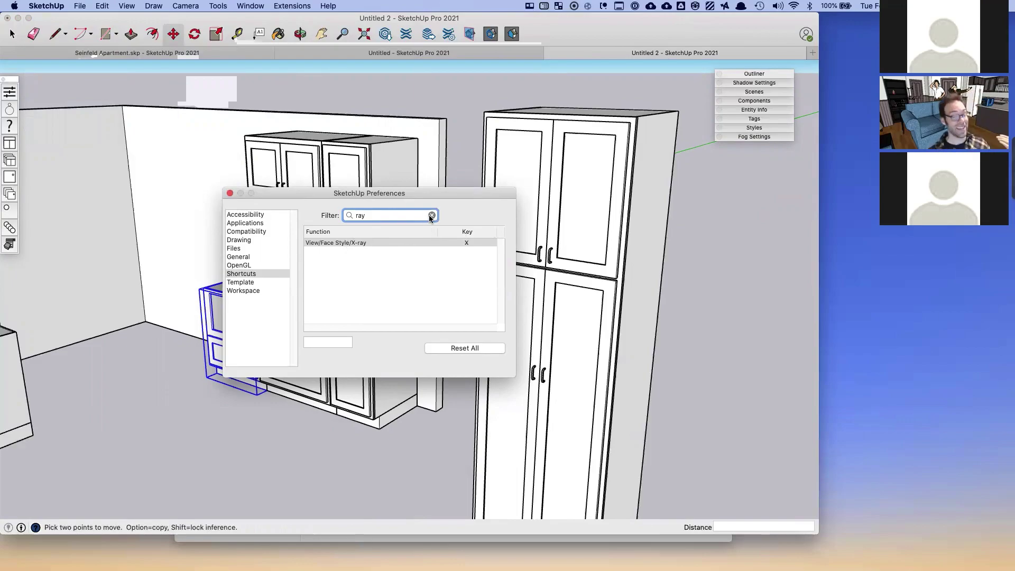
{"action": "left_click", "coordinate": [230, 194]}
{"action": "key", "text": "space"}
{"action": "middle_click_drag", "start_coordinate": [243, 246], "coordinate": [176, 326]}
- Move the door-and-drawer base cabinet to the left end of the cabinet run
{"action": "left_click", "coordinate": [175, 325]}
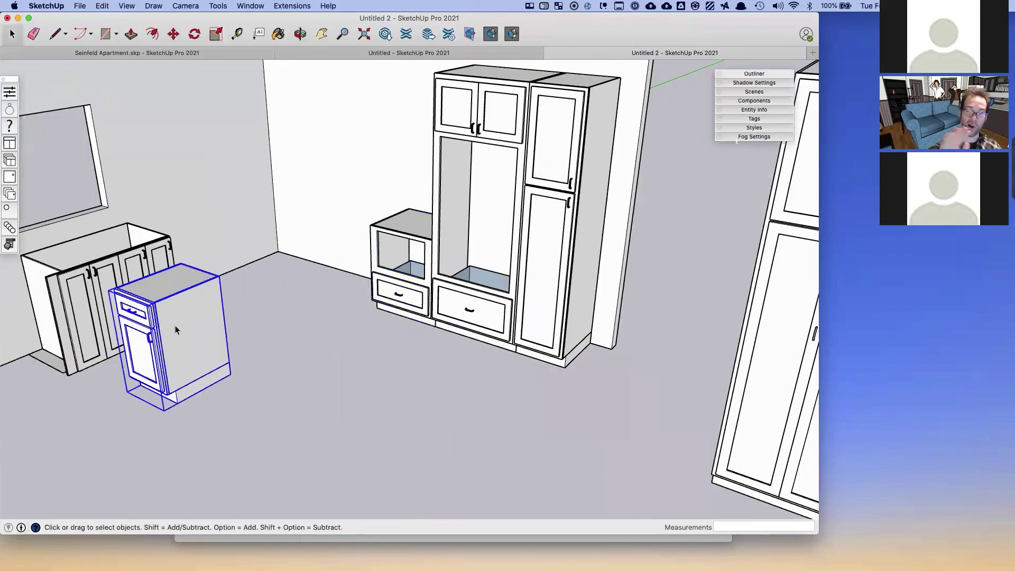
{"action": "key", "text": "m"}
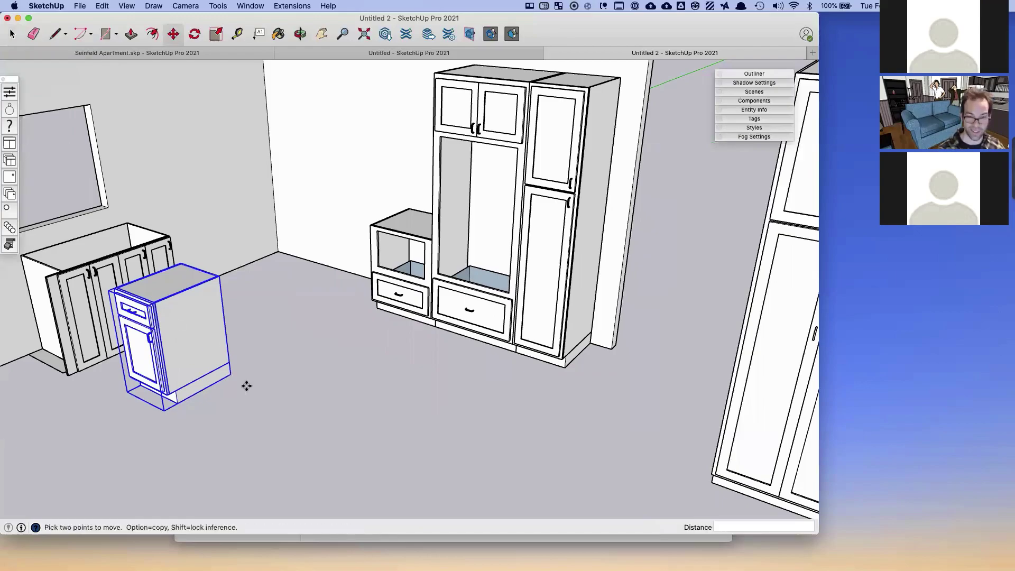
{"action": "left_click", "coordinate": [231, 374]}
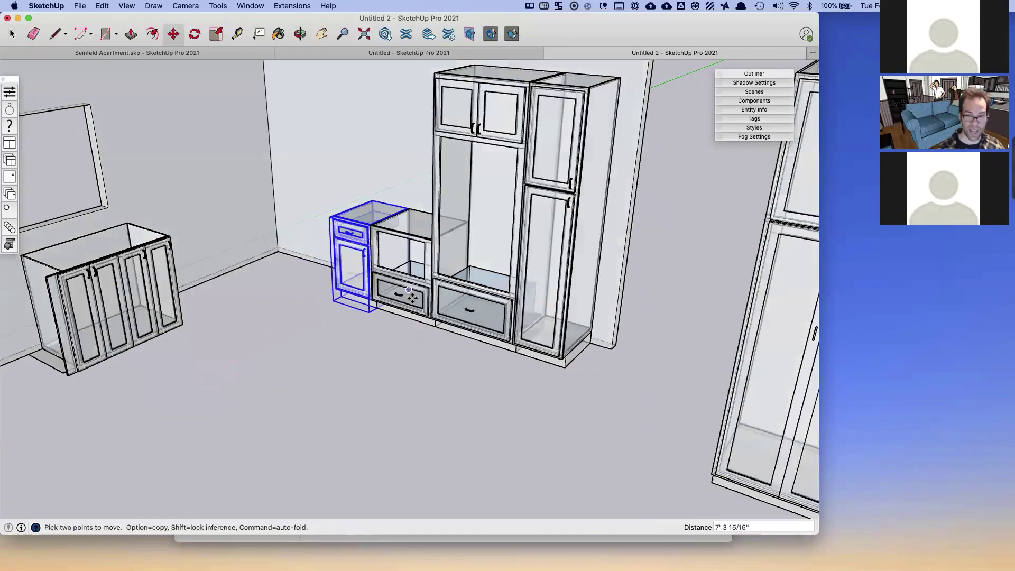
{"action": "scroll", "coordinate": [423, 275], "scroll_direction": "up", "scroll_amount": 5}
{"action": "middle_click_drag", "start_coordinate": [428, 259], "coordinate": [296, 328]}
{"action": "left_click", "coordinate": [296, 328]}
{"action": "scroll", "coordinate": [296, 340], "scroll_direction": "down", "scroll_amount": 3}
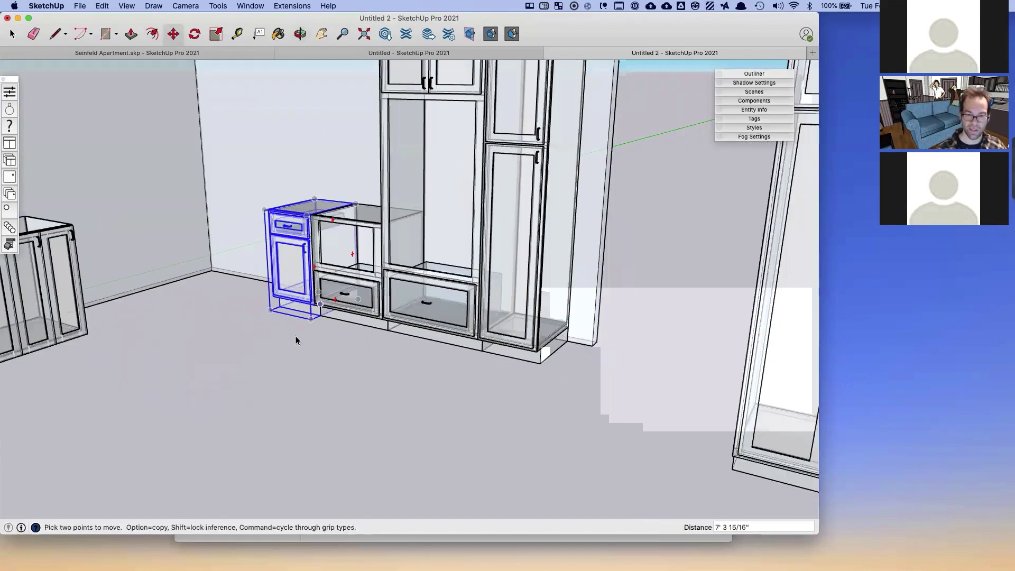
{"action": "key", "text": "space"}
{"action": "left_click", "coordinate": [233, 355]}
- Orbit the room and open the SketchThis Single Door catalogue
{"action": "middle_click_drag", "start_coordinate": [233, 356], "coordinate": [322, 388]}
{"action": "scroll", "coordinate": [319, 383], "scroll_direction": "up", "scroll_amount": 2}
{"action": "scroll", "coordinate": [319, 382], "scroll_direction": "down", "scroll_amount": 3}
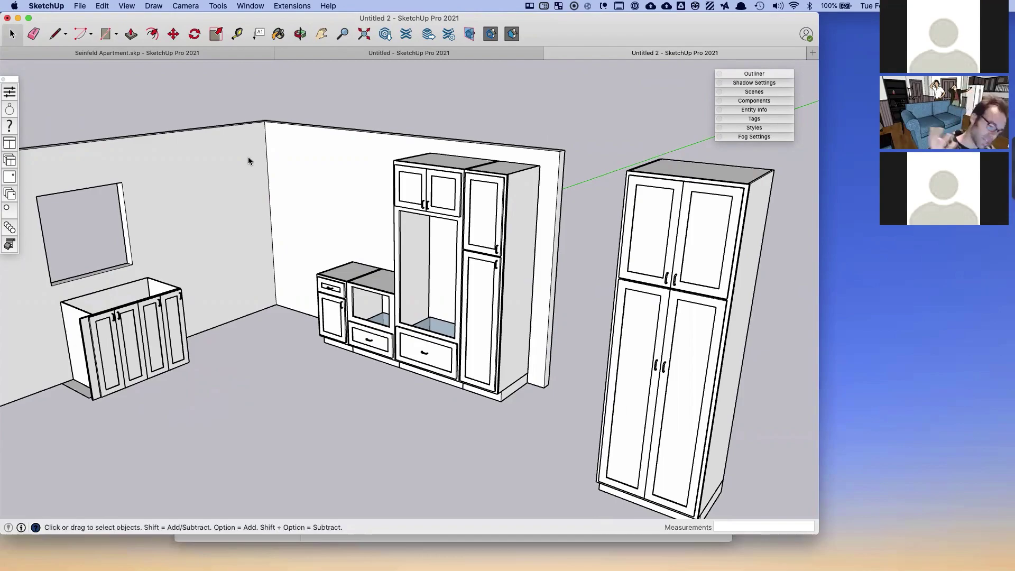
{"action": "middle_click_drag", "start_coordinate": [212, 189], "coordinate": [280, 253]}
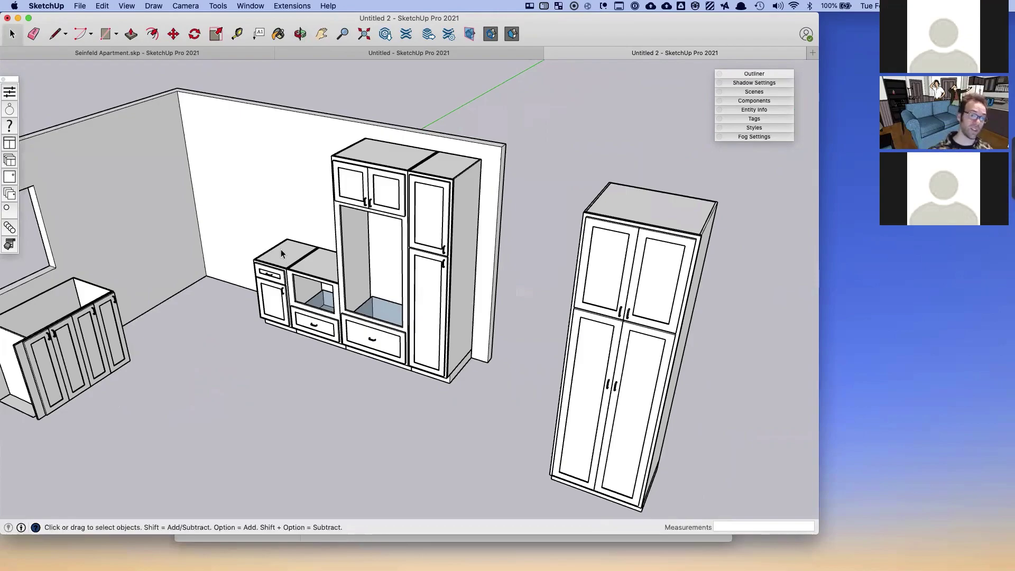
{"action": "left_click", "coordinate": [9, 175]}
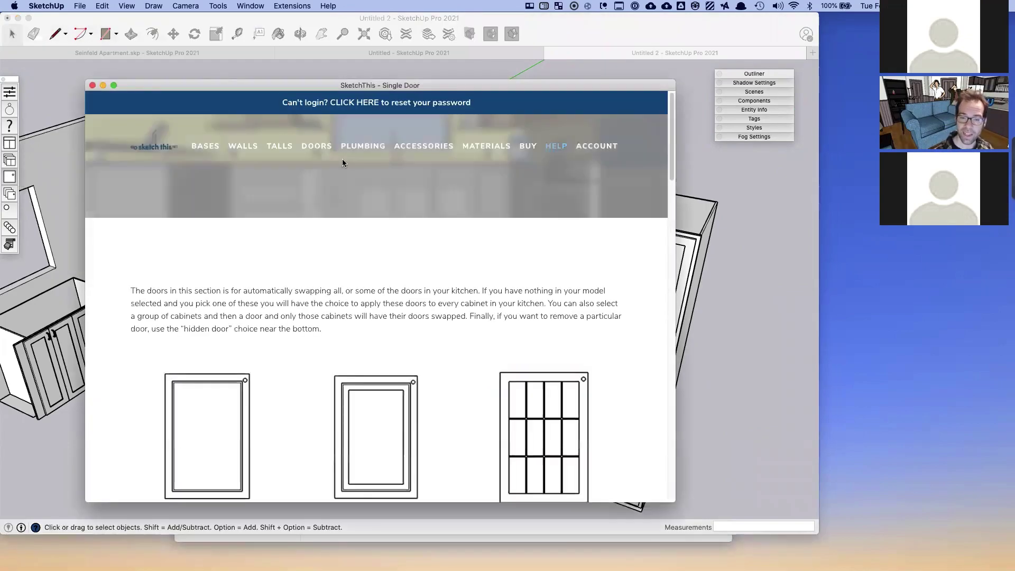
- Pick Beadboard Door from the Single Door gallery and drag its replace prompt aside
{"action": "scroll", "coordinate": [326, 248], "scroll_direction": "down", "scroll_amount": 10}
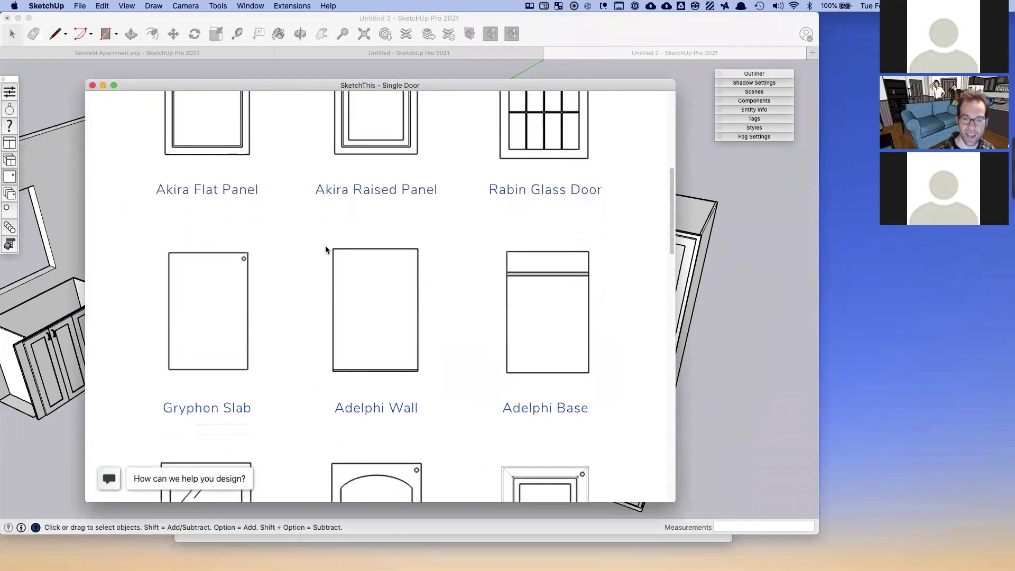
{"action": "scroll", "coordinate": [326, 251], "scroll_direction": "down", "scroll_amount": 10}
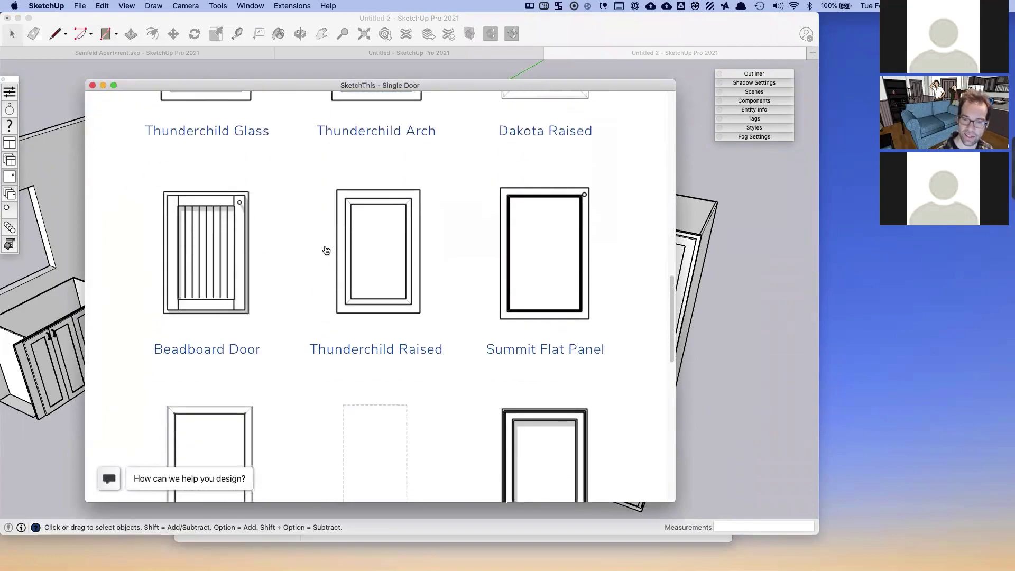
{"action": "left_click", "coordinate": [232, 246]}
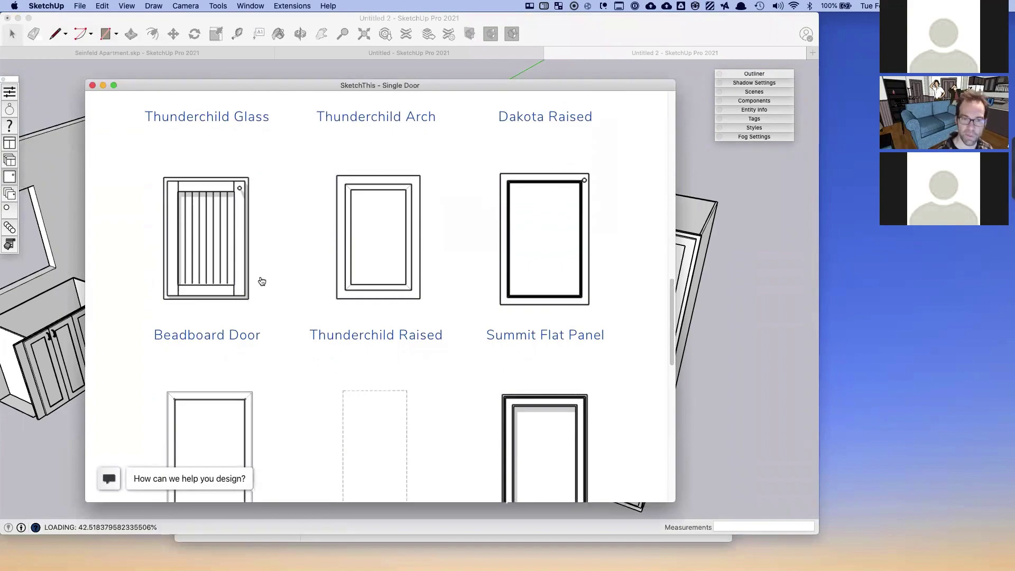
{"action": "left_click_drag", "start_coordinate": [535, 122], "coordinate": [385, 132]}
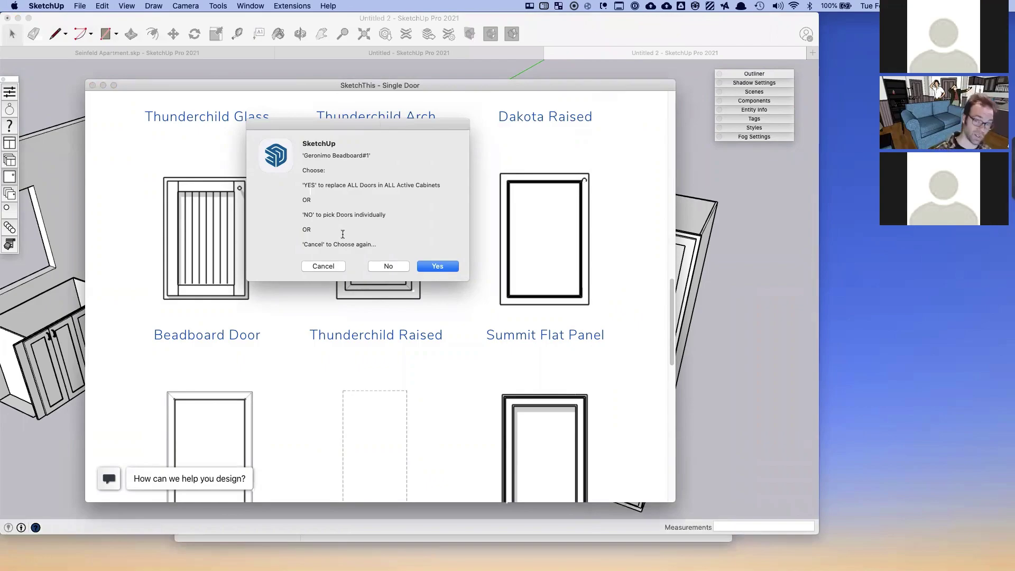
- Choose individual replacement and apply beadboard to the run's doors and bottom drawers
{"action": "left_click", "coordinate": [406, 267]}
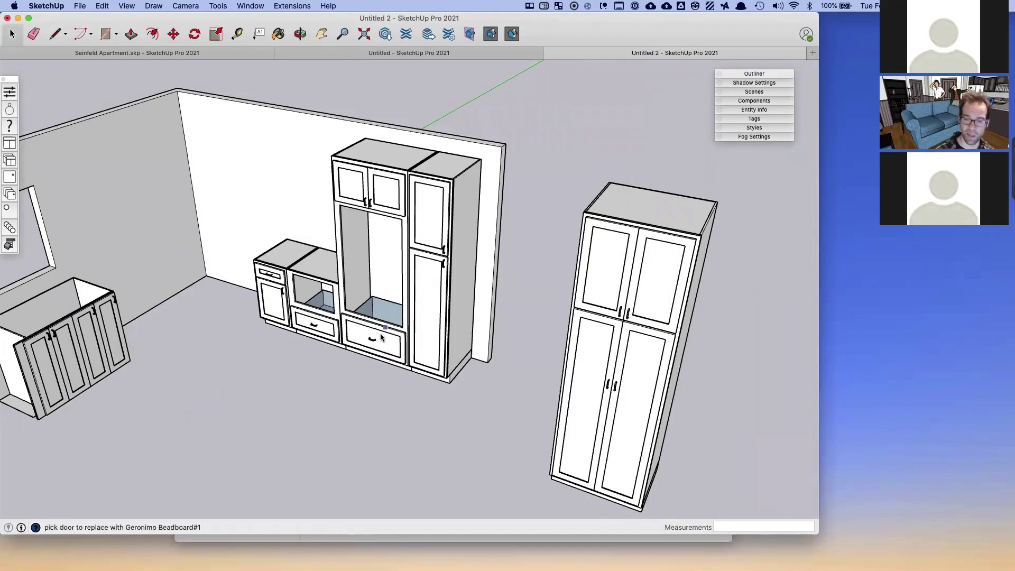
{"action": "left_click", "coordinate": [274, 303]}
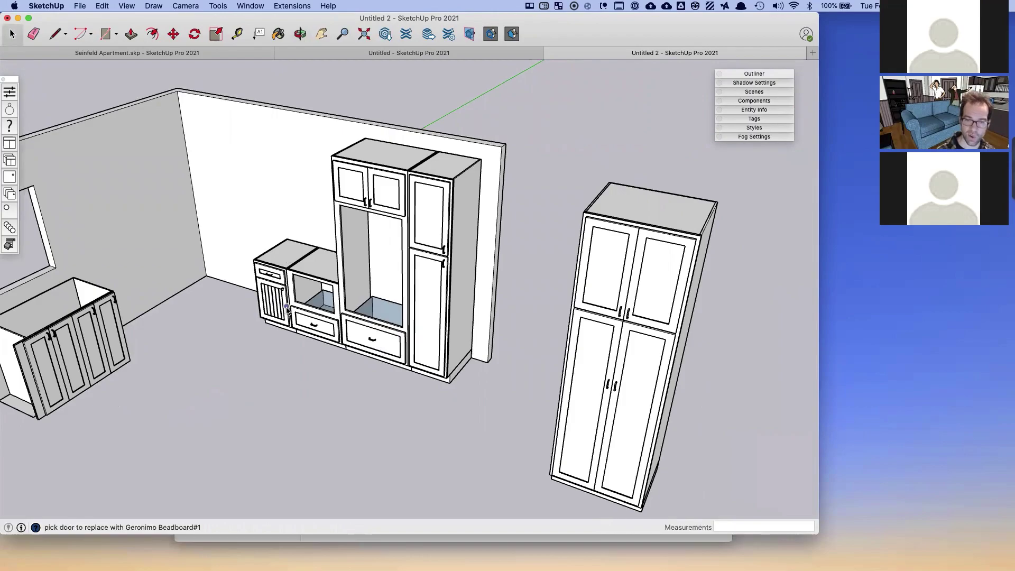
{"action": "left_click", "coordinate": [359, 339]}
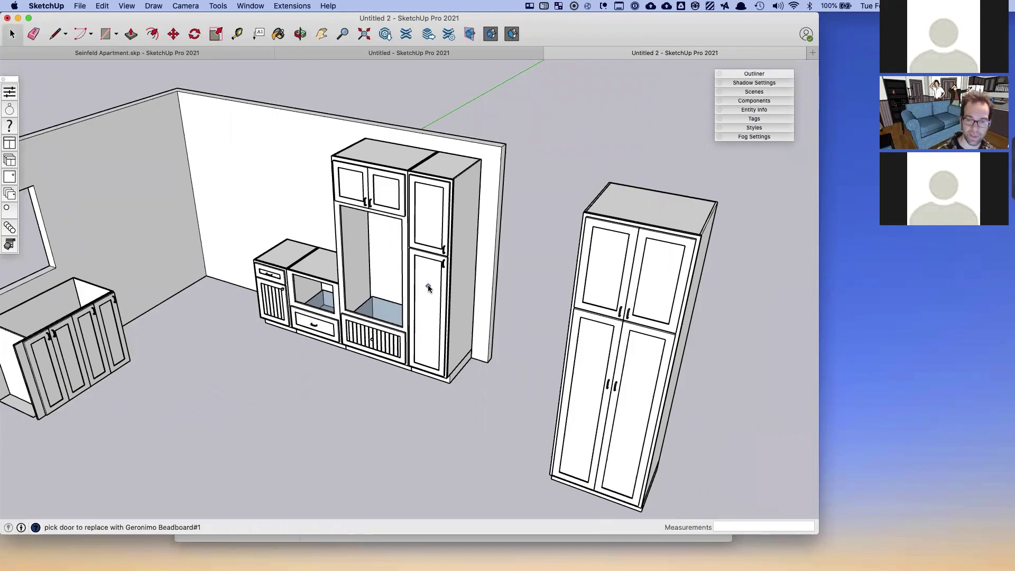
{"action": "left_click", "coordinate": [428, 290]}
{"action": "left_click", "coordinate": [428, 224]}
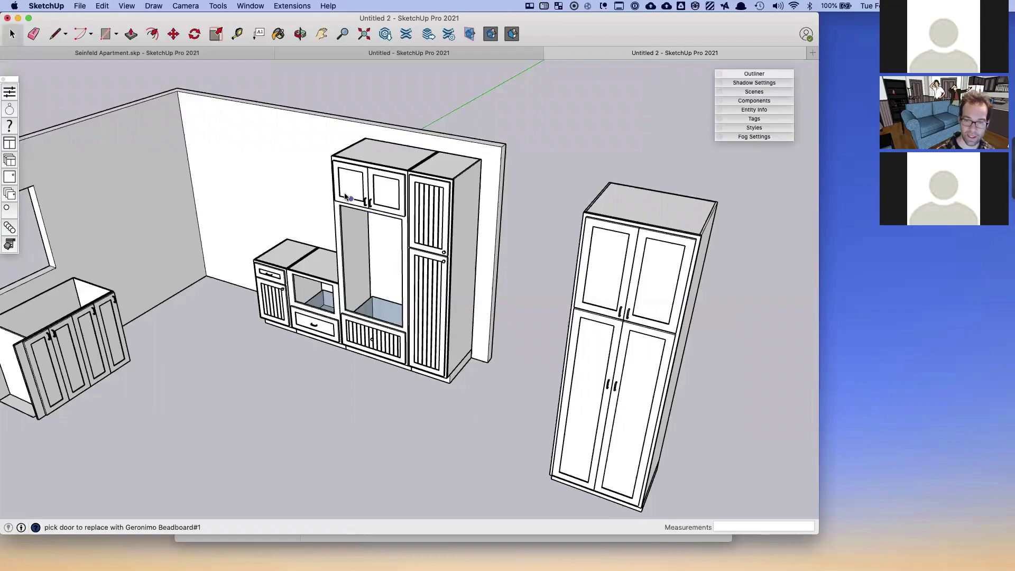
{"action": "left_click", "coordinate": [349, 191]}
{"action": "left_click", "coordinate": [391, 193]}
{"action": "left_click", "coordinate": [315, 326]}
- Make the window cabinet's second door beadboard, then box-select the whole cabinet run
{"action": "scroll", "coordinate": [351, 323], "scroll_direction": "down", "scroll_amount": 3}
{"action": "scroll", "coordinate": [351, 325], "scroll_direction": "down", "scroll_amount": 2}
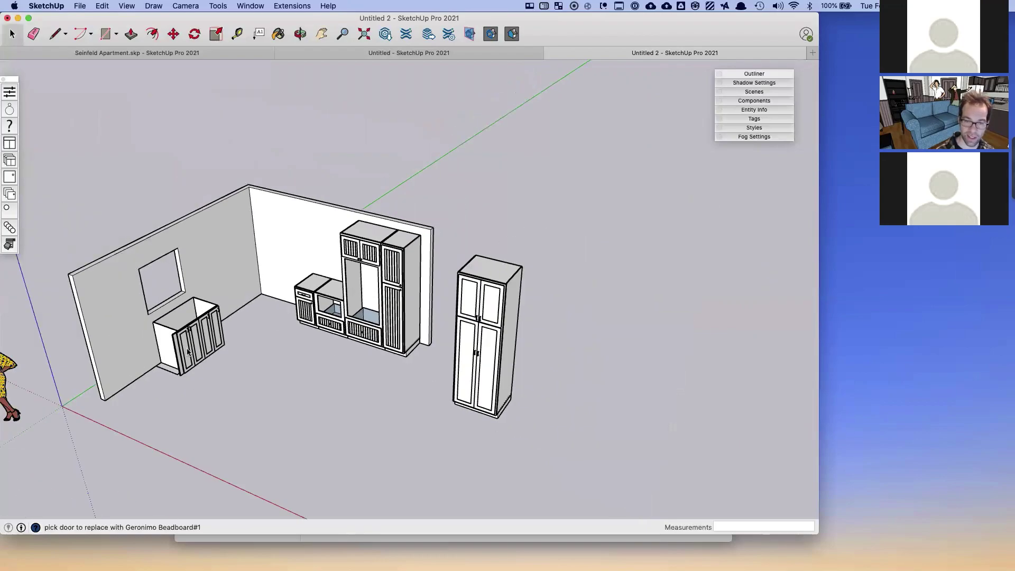
{"action": "scroll", "coordinate": [189, 350], "scroll_direction": "up", "scroll_amount": 3}
{"action": "scroll", "coordinate": [198, 358], "scroll_direction": "up", "scroll_amount": 3}
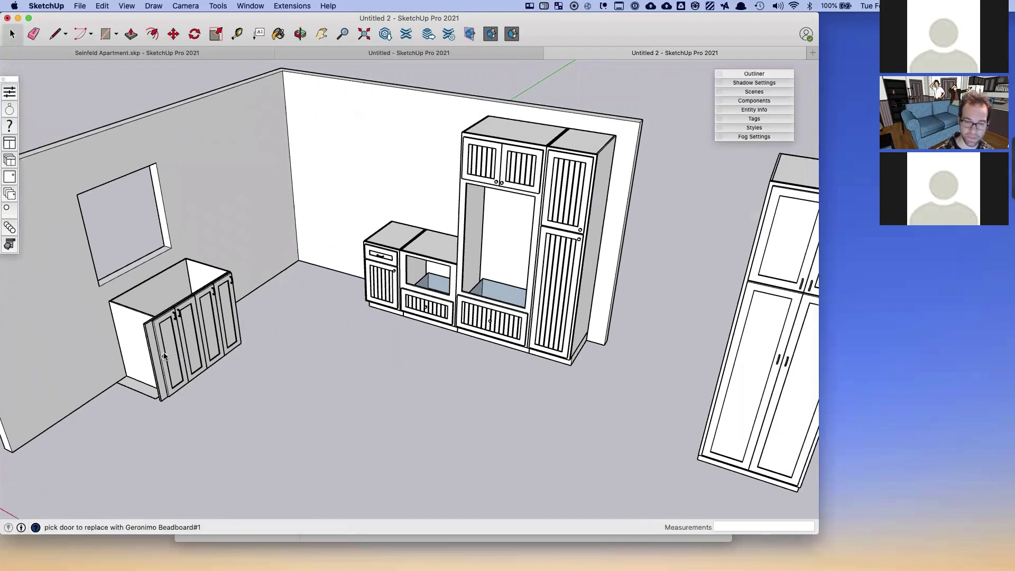
{"action": "left_click", "coordinate": [195, 342]}
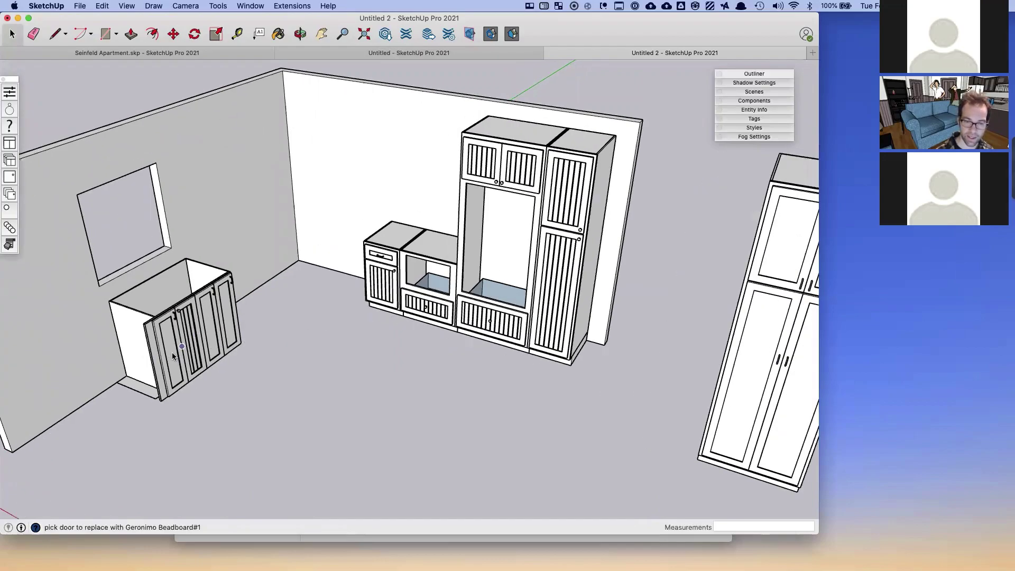
{"action": "key", "text": "space"}
{"action": "scroll", "coordinate": [319, 347], "scroll_direction": "down", "scroll_amount": 3}
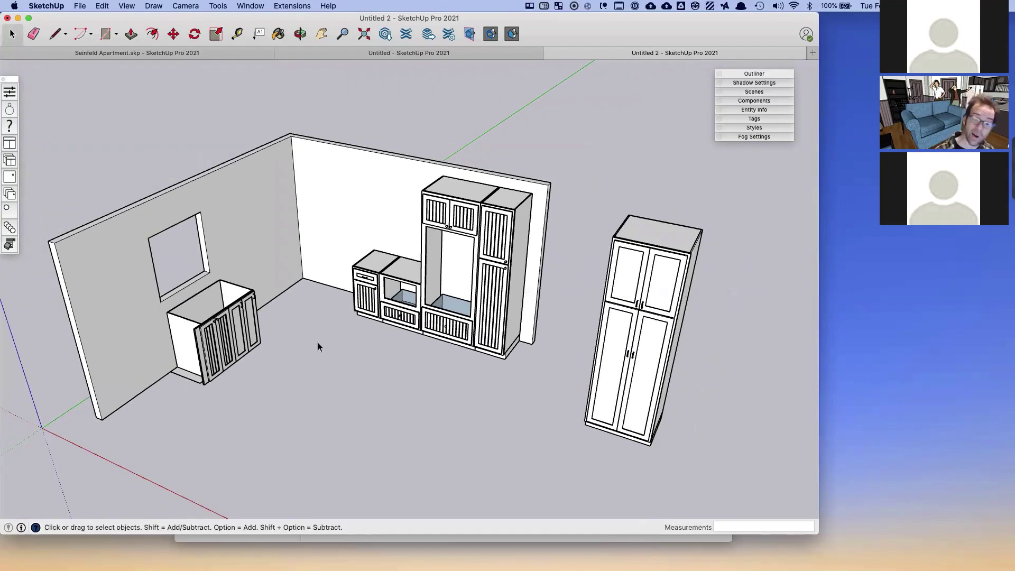
{"action": "middle_click_drag", "start_coordinate": [374, 356], "coordinate": [255, 182]}
{"action": "left_click_drag", "start_coordinate": [256, 181], "coordinate": [494, 388]}
{"action": "middle_click_drag", "start_coordinate": [380, 351], "coordinate": [271, 218]}
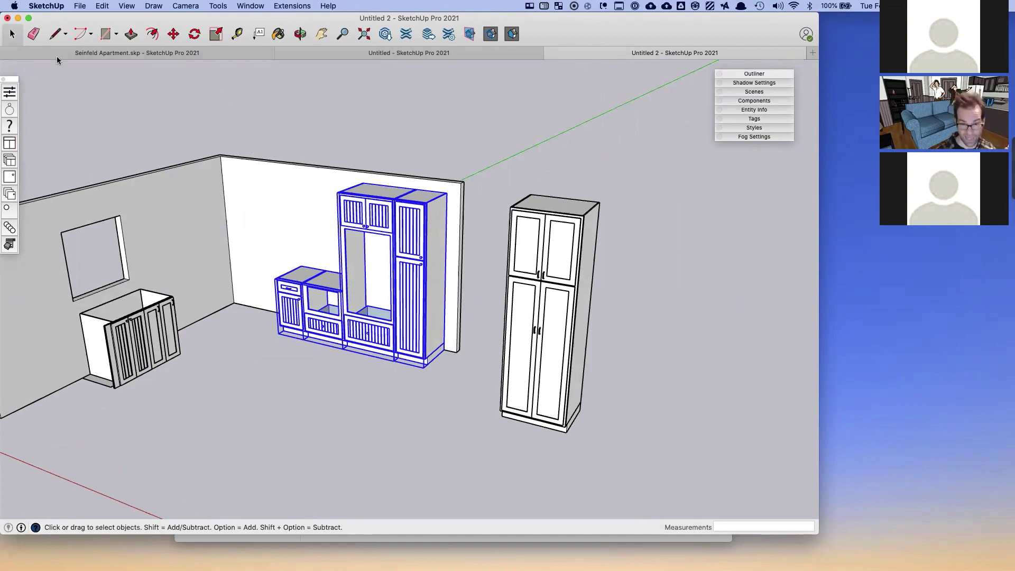
- Apply the Summit Flat Panel style to all doors in the selected cabinets
{"action": "left_click", "coordinate": [13, 176]}
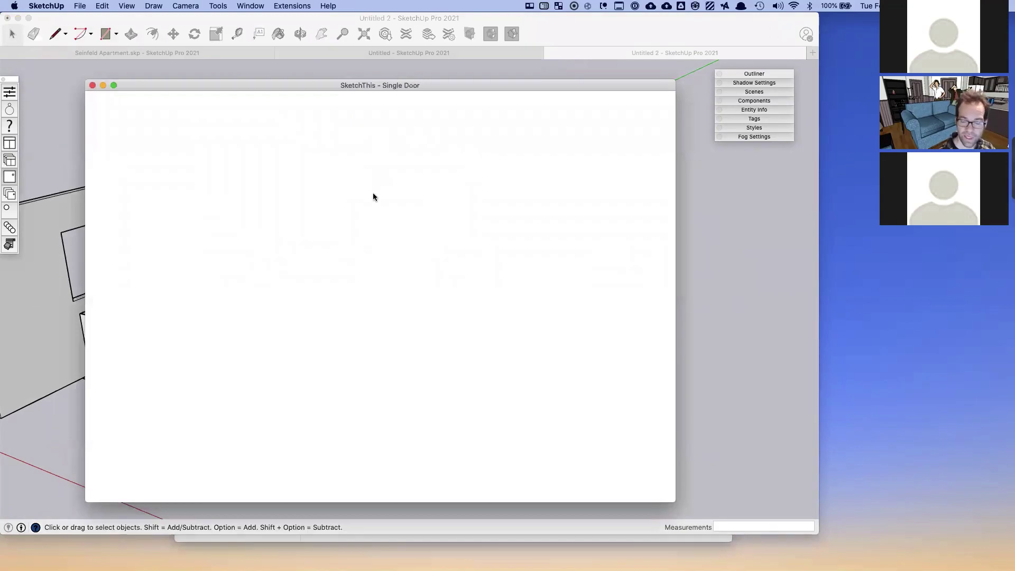
{"action": "scroll", "coordinate": [349, 254], "scroll_direction": "down", "scroll_amount": 5}
{"action": "scroll", "coordinate": [341, 285], "scroll_direction": "down", "scroll_amount": 6}
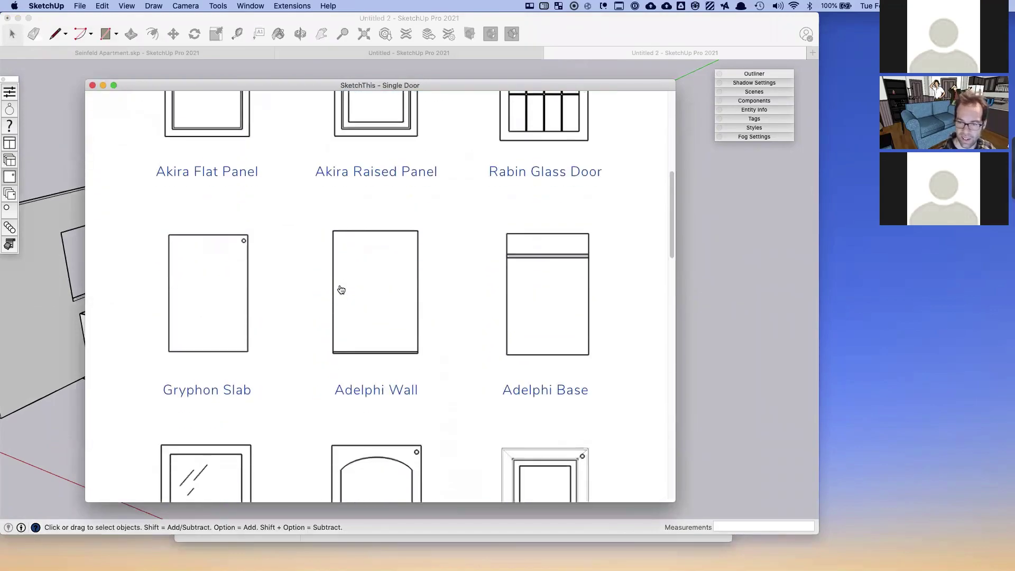
{"action": "scroll", "coordinate": [340, 289], "scroll_direction": "down", "scroll_amount": 4}
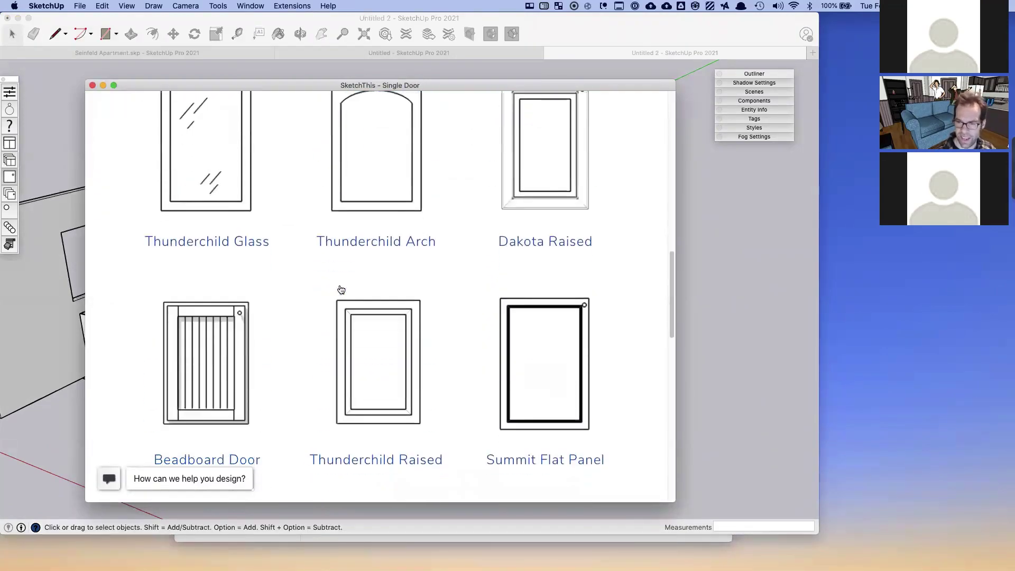
{"action": "left_click", "coordinate": [535, 365]}
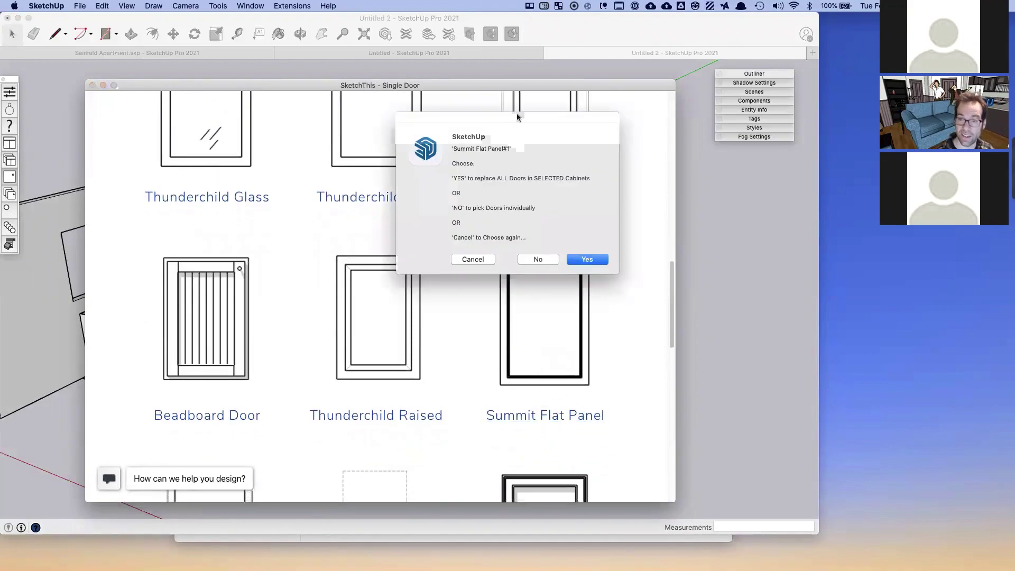
{"action": "left_click_drag", "start_coordinate": [516, 114], "coordinate": [376, 139]}
{"action": "left_click_drag", "start_coordinate": [312, 202], "coordinate": [450, 203]}
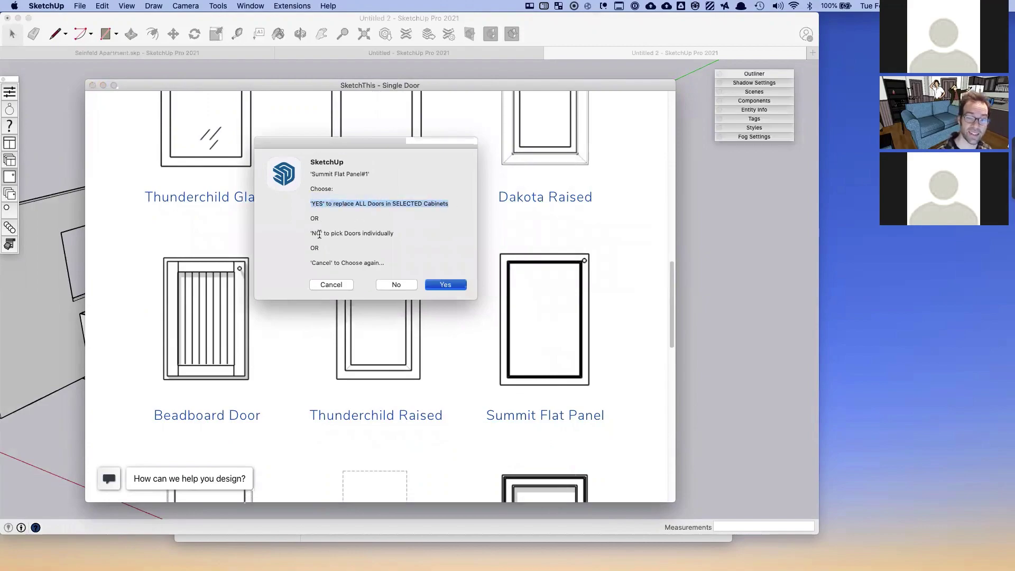
{"action": "left_click", "coordinate": [426, 223]}
{"action": "left_click", "coordinate": [459, 286]}
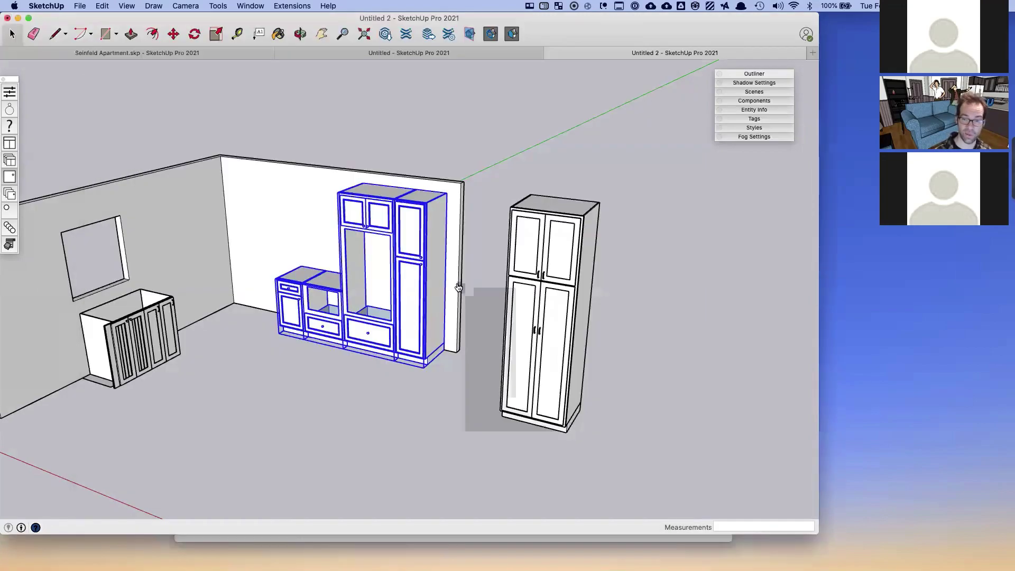
- Deselect the cabinets and orbit lower to review the flat-panel doors with walls showing
{"action": "scroll", "coordinate": [315, 306], "scroll_direction": "up", "scroll_amount": 10}
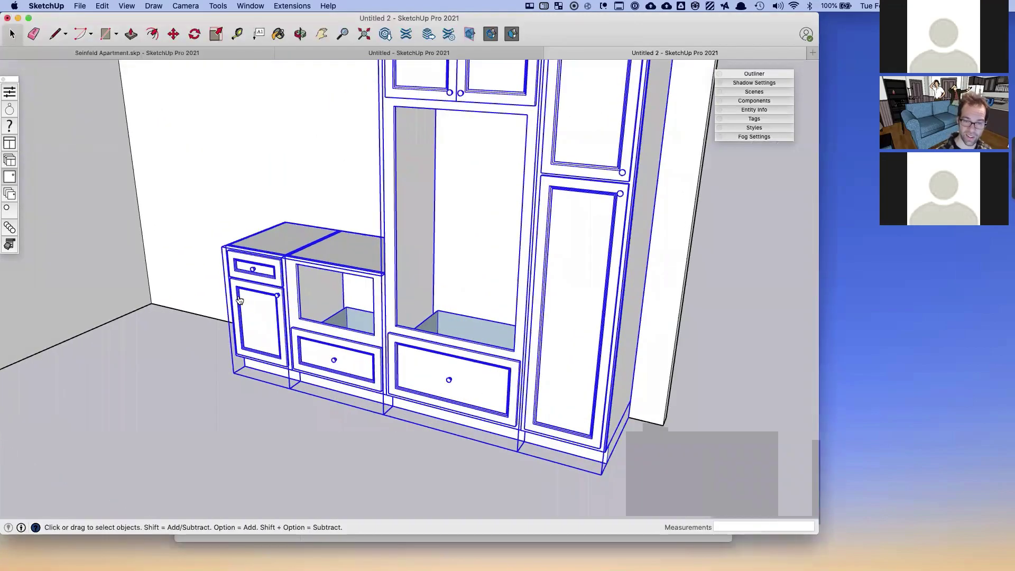
{"action": "scroll", "coordinate": [240, 299], "scroll_direction": "down", "scroll_amount": 10}
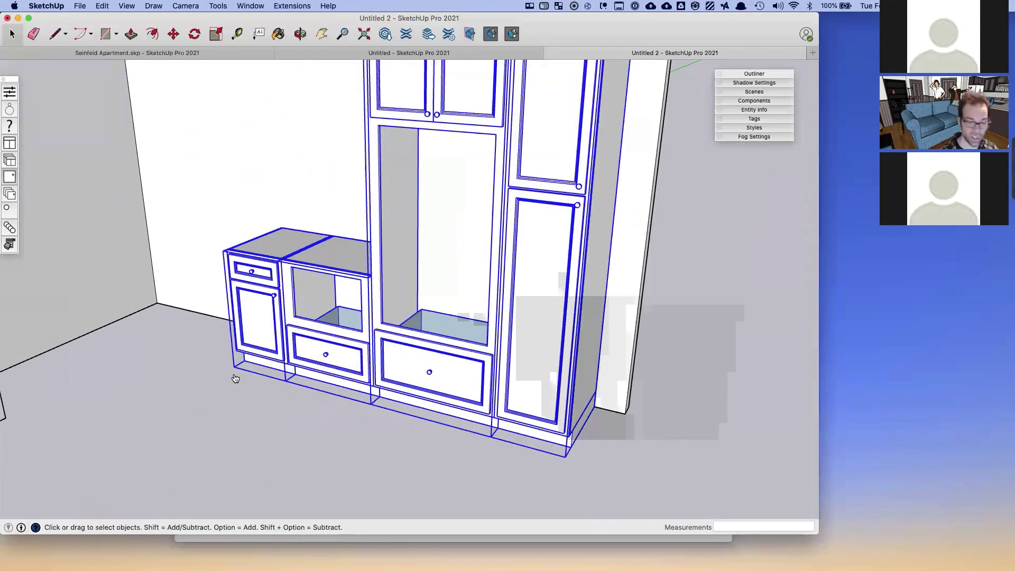
{"action": "left_click", "coordinate": [236, 406]}
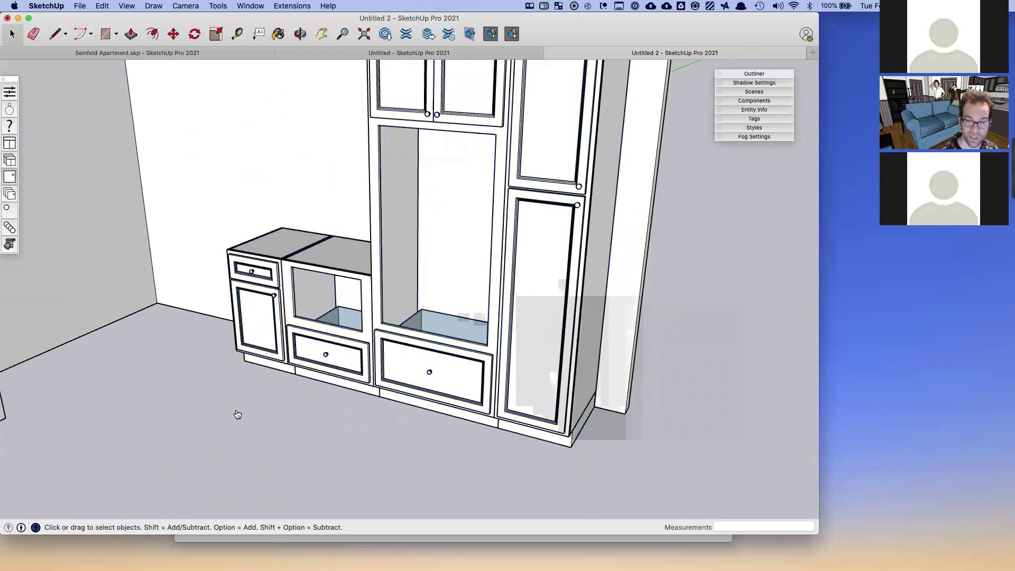
{"action": "scroll", "coordinate": [237, 414], "scroll_direction": "down", "scroll_amount": 5}
{"action": "middle_click_drag", "start_coordinate": [237, 415], "coordinate": [226, 357]}
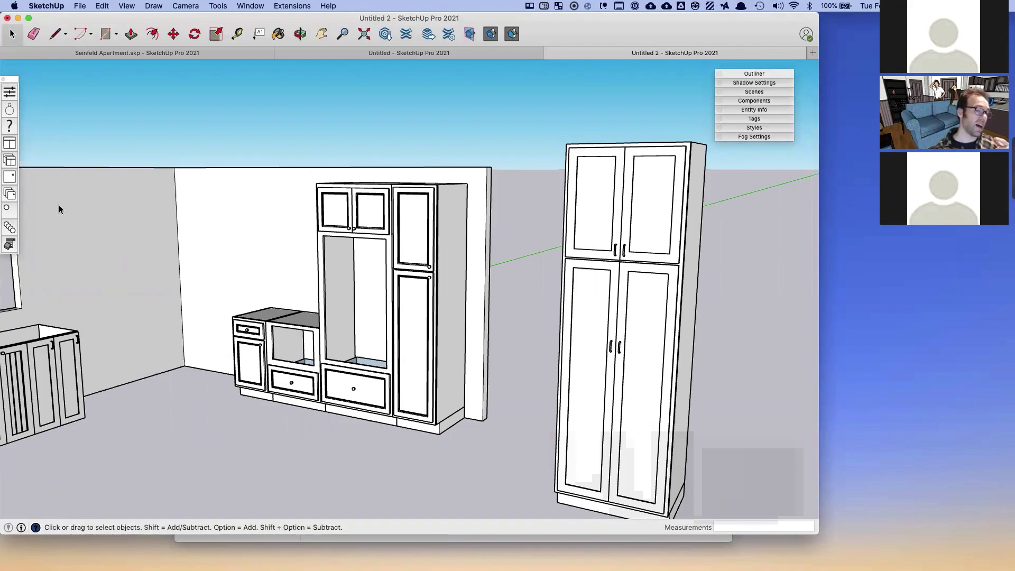
- Give the right column's doors and the pantry's two lower doors Akira Raised Panel, one by one
{"action": "left_click", "coordinate": [12, 178]}
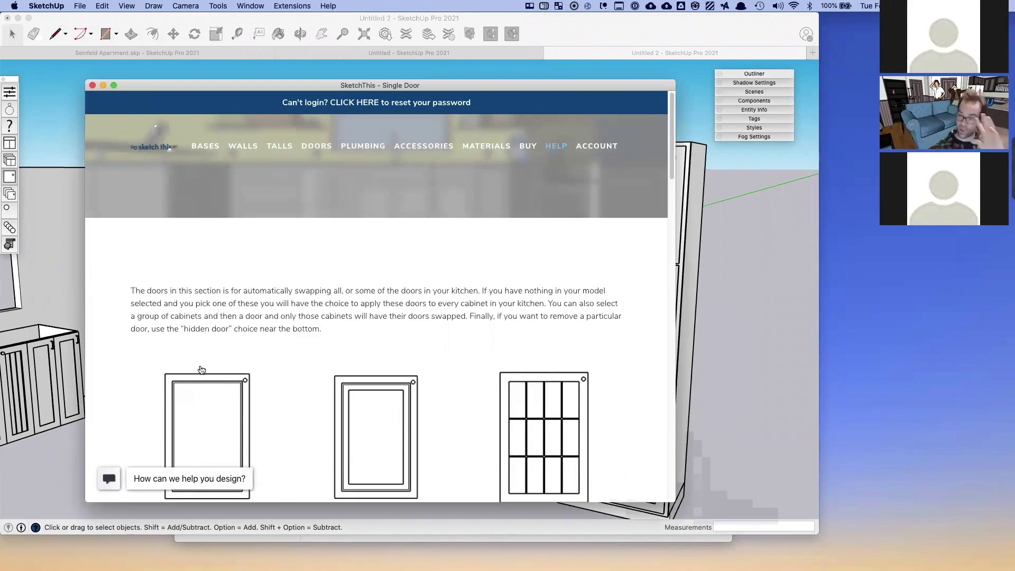
{"action": "left_click", "coordinate": [93, 85]}
{"action": "left_click", "coordinate": [9, 193]}
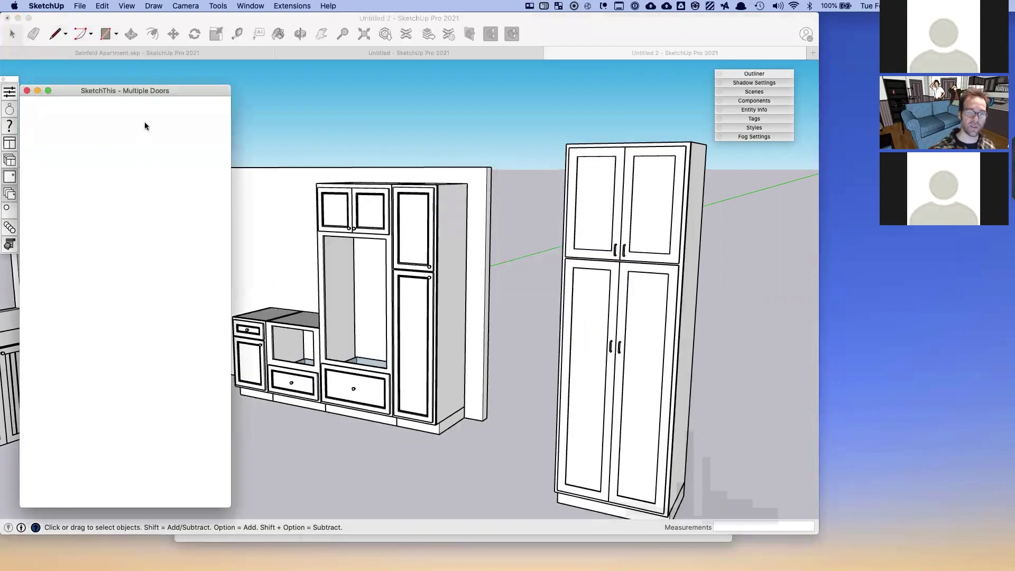
{"action": "left_click_drag", "start_coordinate": [121, 91], "coordinate": [143, 72]}
{"action": "scroll", "coordinate": [162, 332], "scroll_direction": "down", "scroll_amount": 10}
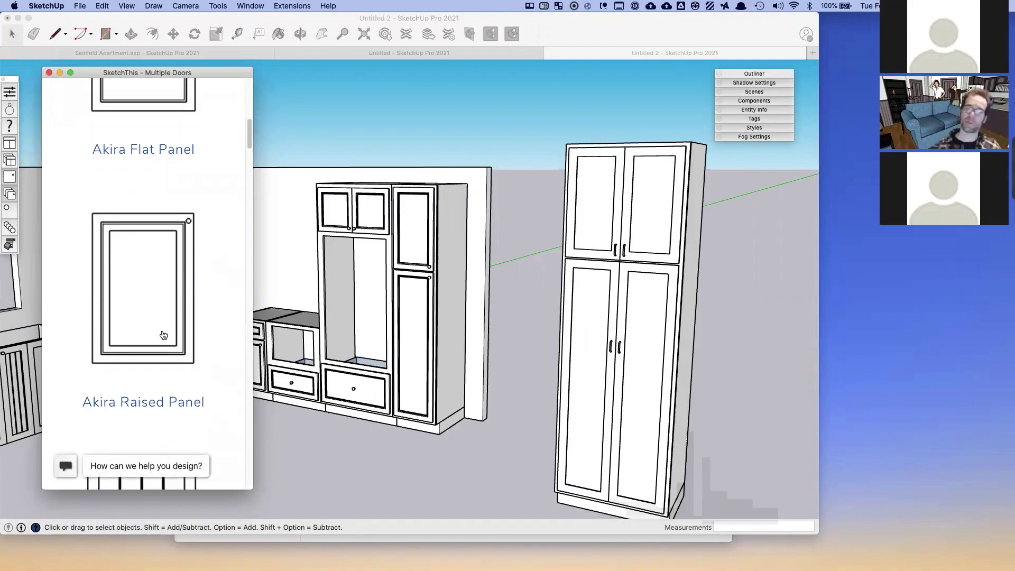
{"action": "scroll", "coordinate": [163, 335], "scroll_direction": "down", "scroll_amount": 5}
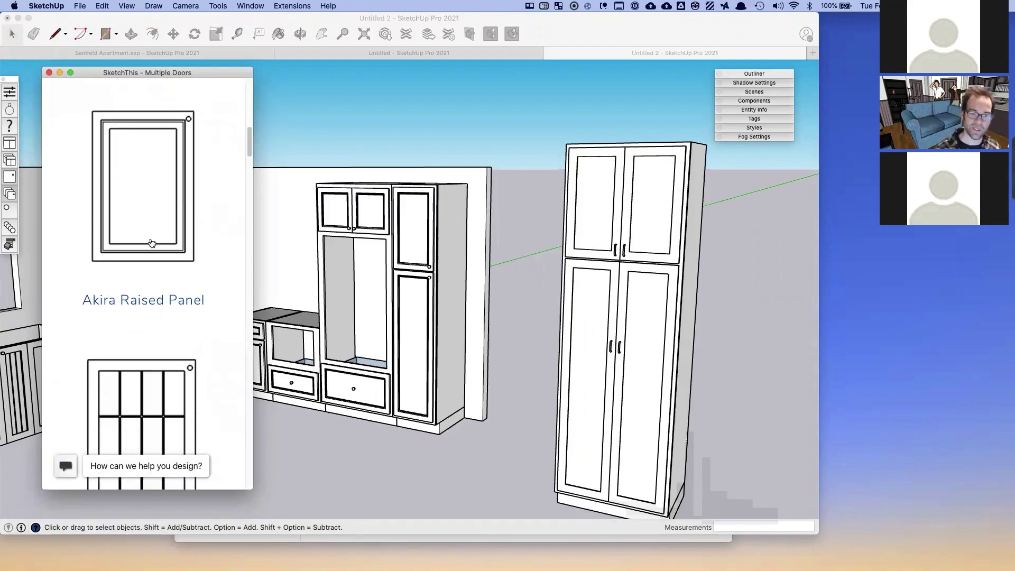
{"action": "left_click", "coordinate": [148, 229]}
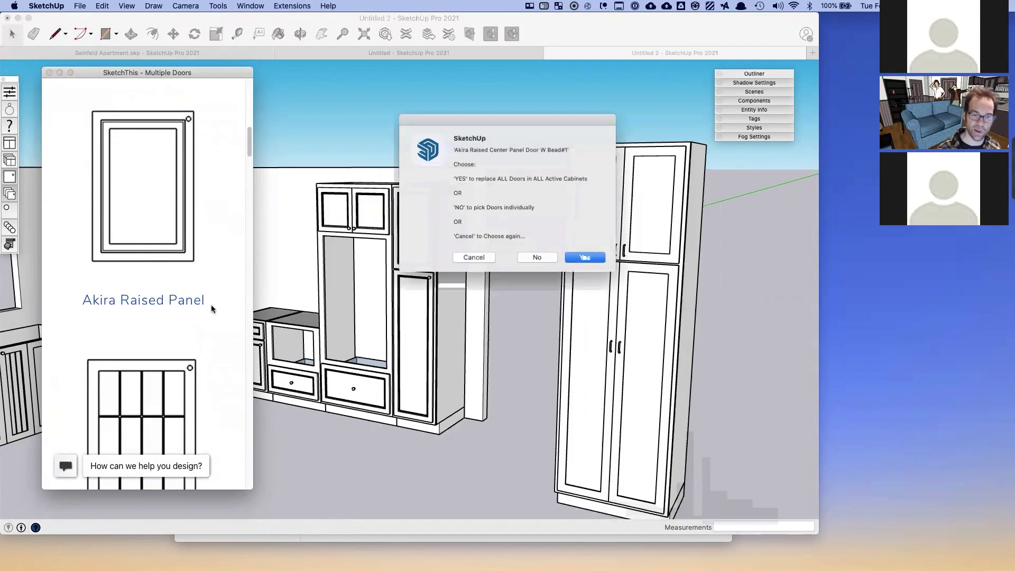
{"action": "left_click", "coordinate": [537, 259]}
{"action": "left_click", "coordinate": [416, 359]}
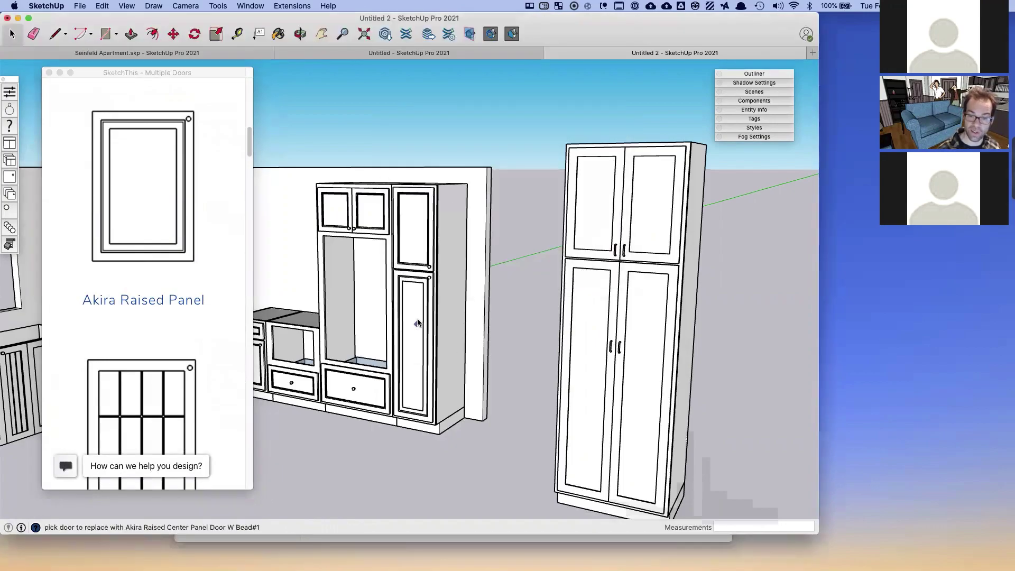
{"action": "left_click", "coordinate": [419, 249]}
{"action": "scroll", "coordinate": [392, 305], "scroll_direction": "down", "scroll_amount": 3}
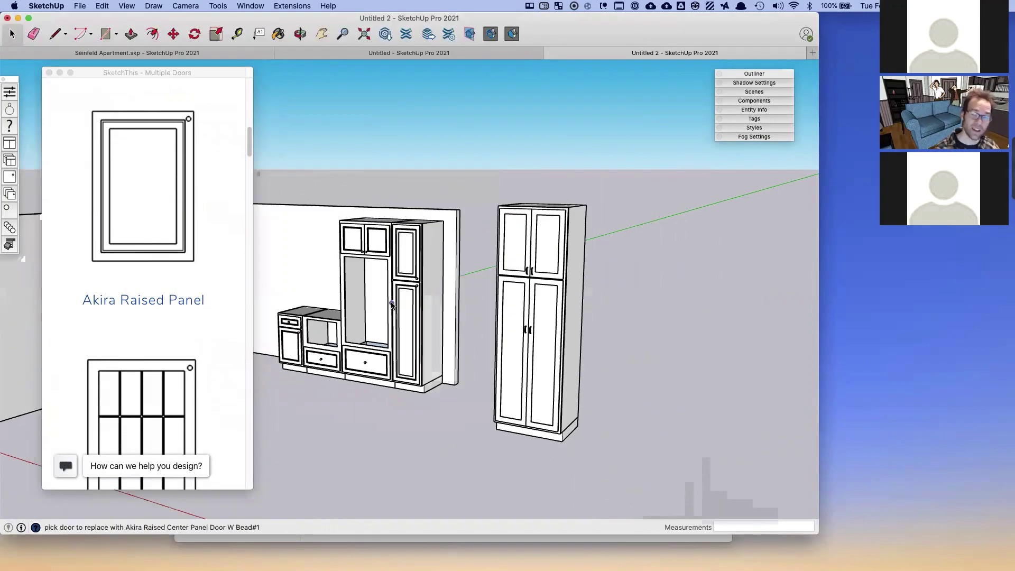
{"action": "left_click", "coordinate": [511, 323]}
{"action": "left_click", "coordinate": [543, 322]}
- Give the pantry's two upper doors Rabin Mullion glass and close the door catalogue
{"action": "left_click", "coordinate": [152, 404]}
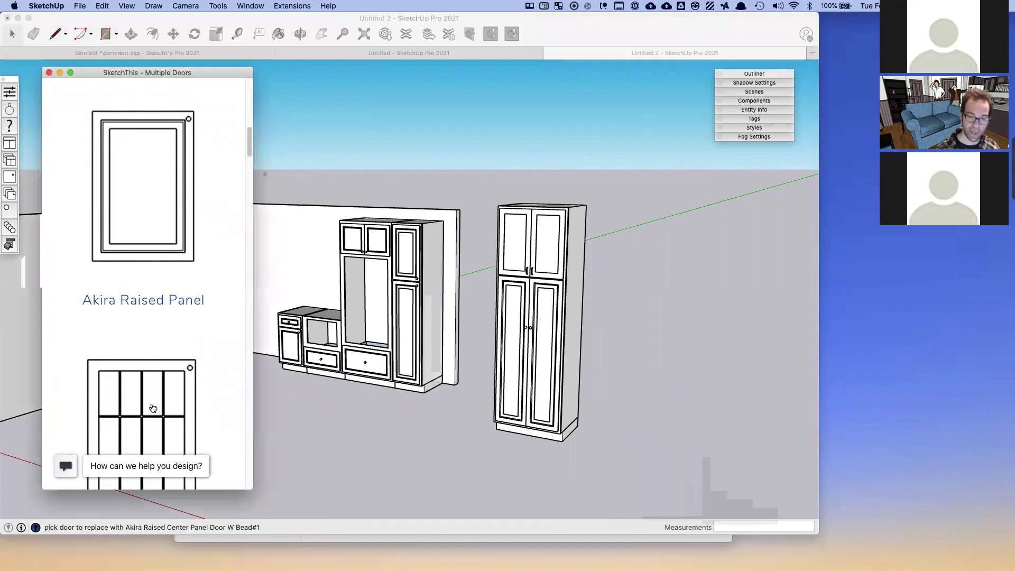
{"action": "left_click", "coordinate": [539, 259]}
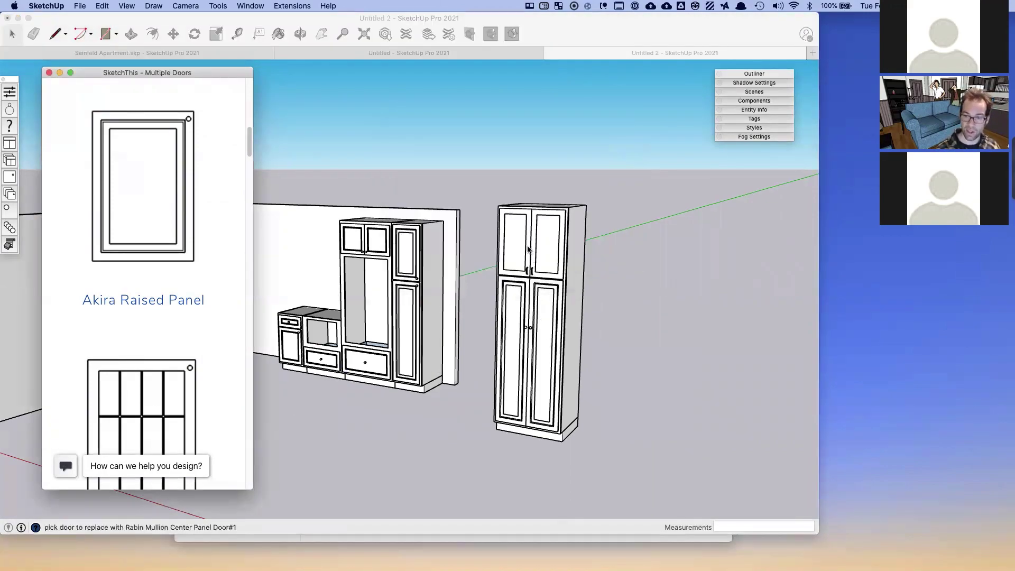
{"action": "left_click", "coordinate": [522, 248]}
{"action": "left_click", "coordinate": [543, 255]}
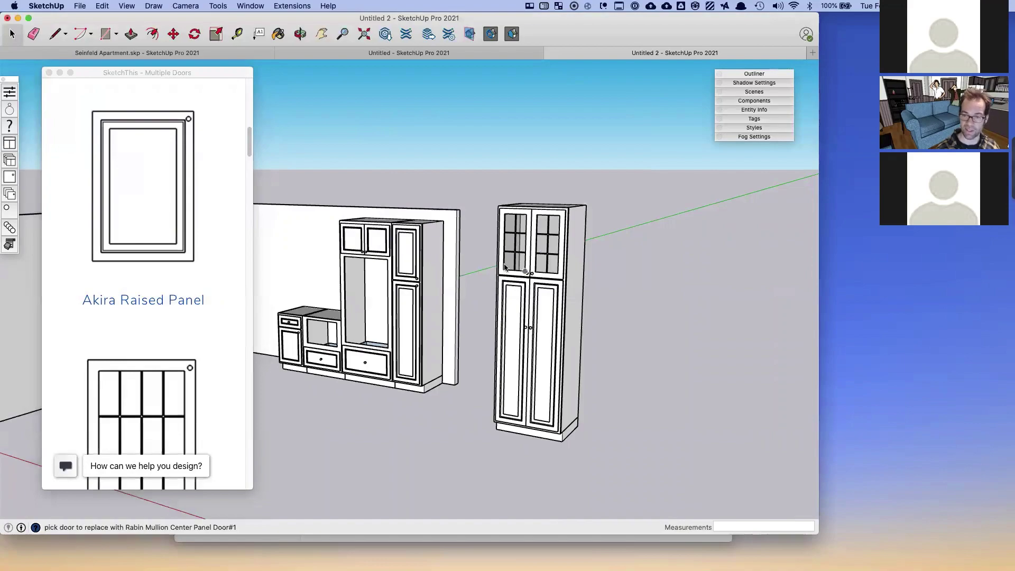
{"action": "left_click", "coordinate": [48, 73]}
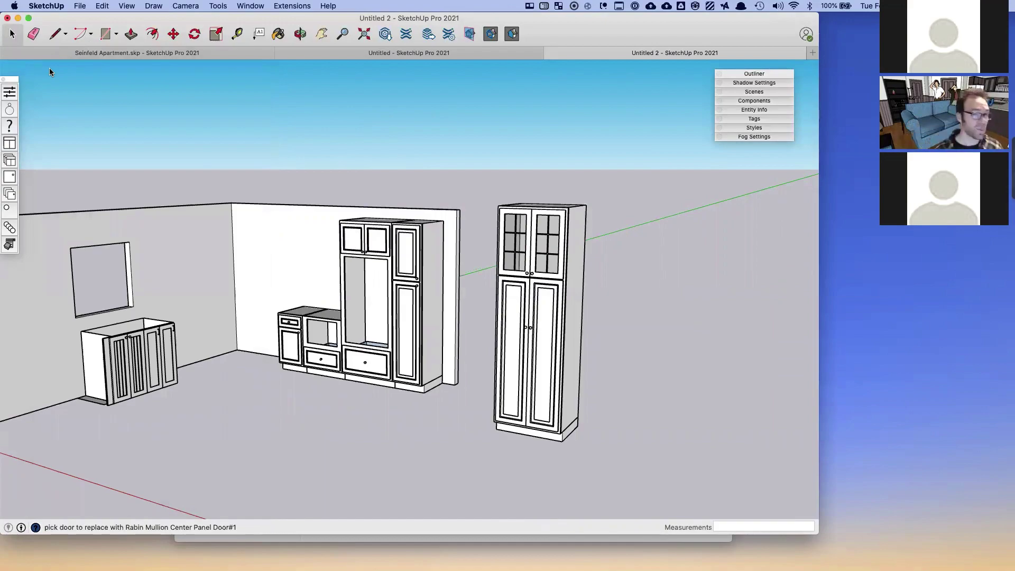
- Pick the Cup Pull from the Single Hardware catalogue for individual swapping
{"action": "left_click", "coordinate": [9, 210]}
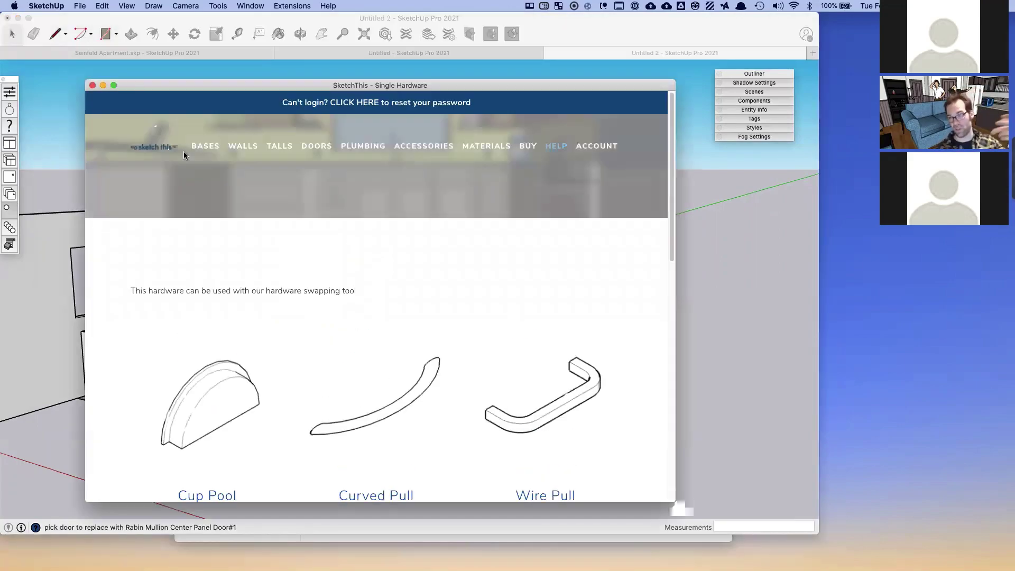
{"action": "scroll", "coordinate": [228, 408], "scroll_direction": "down", "scroll_amount": 1}
{"action": "left_click", "coordinate": [230, 341]}
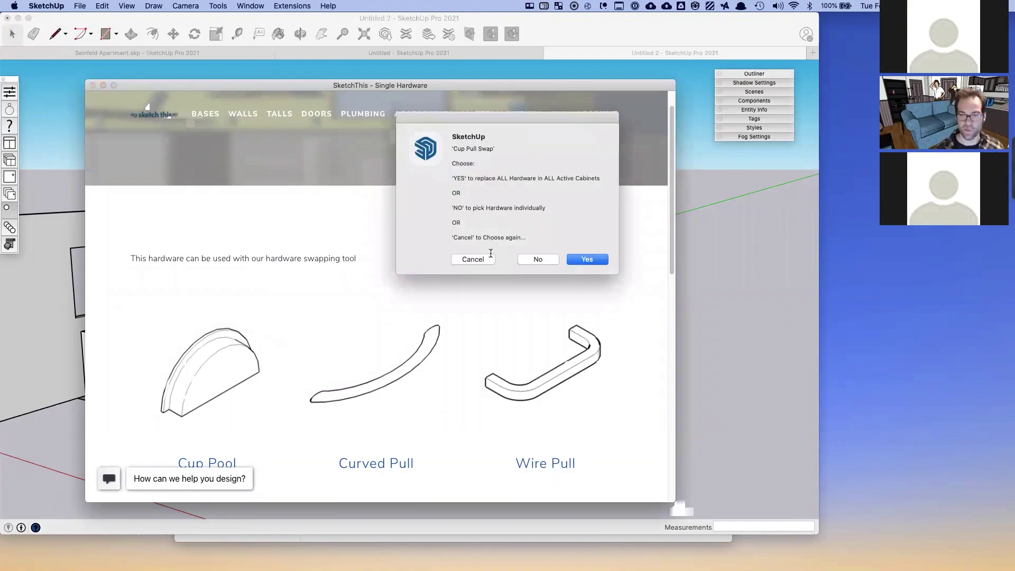
{"action": "left_click_drag", "start_coordinate": [508, 113], "coordinate": [451, 112]}
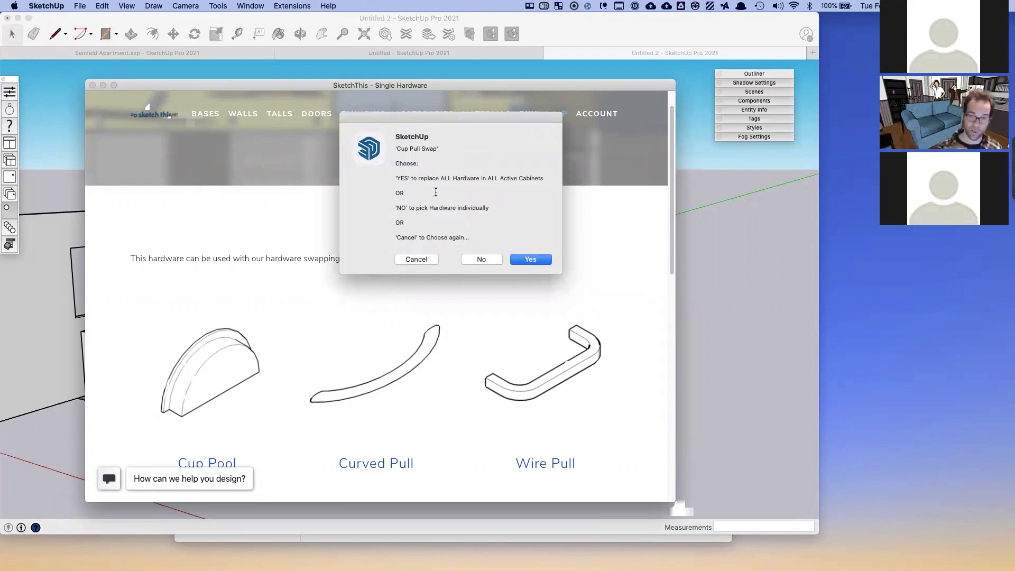
{"action": "left_click", "coordinate": [483, 259]}
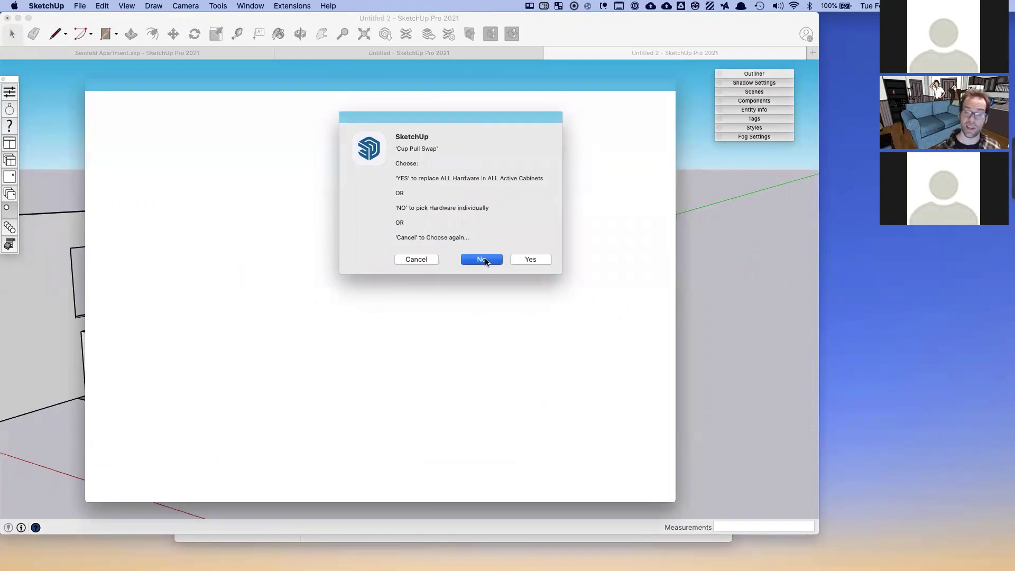
- Swap the large, middle and small top drawer knobs for cup pulls, then exit the tool
{"action": "scroll", "coordinate": [365, 383], "scroll_direction": "up", "scroll_amount": 5}
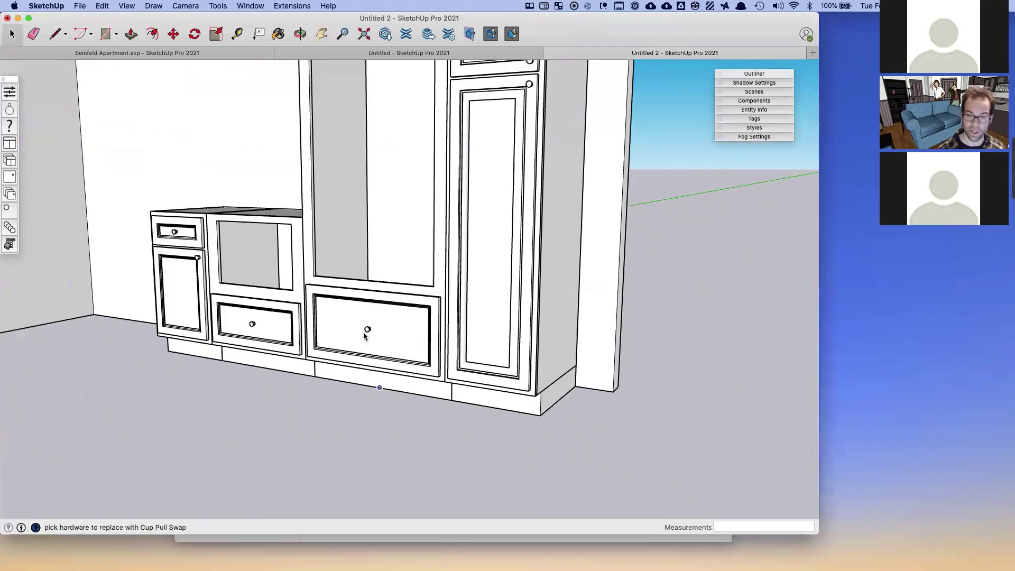
{"action": "left_click", "coordinate": [366, 329]}
{"action": "left_click", "coordinate": [252, 324]}
{"action": "left_click", "coordinate": [174, 232]}
{"action": "scroll", "coordinate": [412, 342], "scroll_direction": "down", "scroll_amount": 1}
{"action": "scroll", "coordinate": [412, 343], "scroll_direction": "down", "scroll_amount": 5}
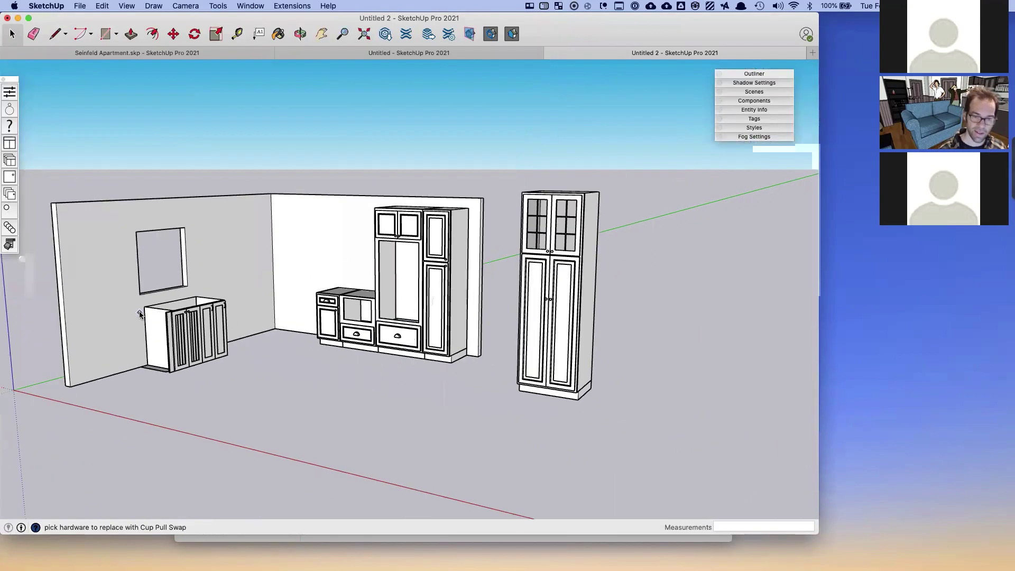
{"action": "scroll", "coordinate": [138, 311], "scroll_direction": "up", "scroll_amount": 3}
{"action": "scroll", "coordinate": [138, 311], "scroll_direction": "down", "scroll_amount": 3}
{"action": "scroll", "coordinate": [138, 311], "scroll_direction": "down", "scroll_amount": 1}
{"action": "scroll", "coordinate": [415, 316], "scroll_direction": "up", "scroll_amount": 5}
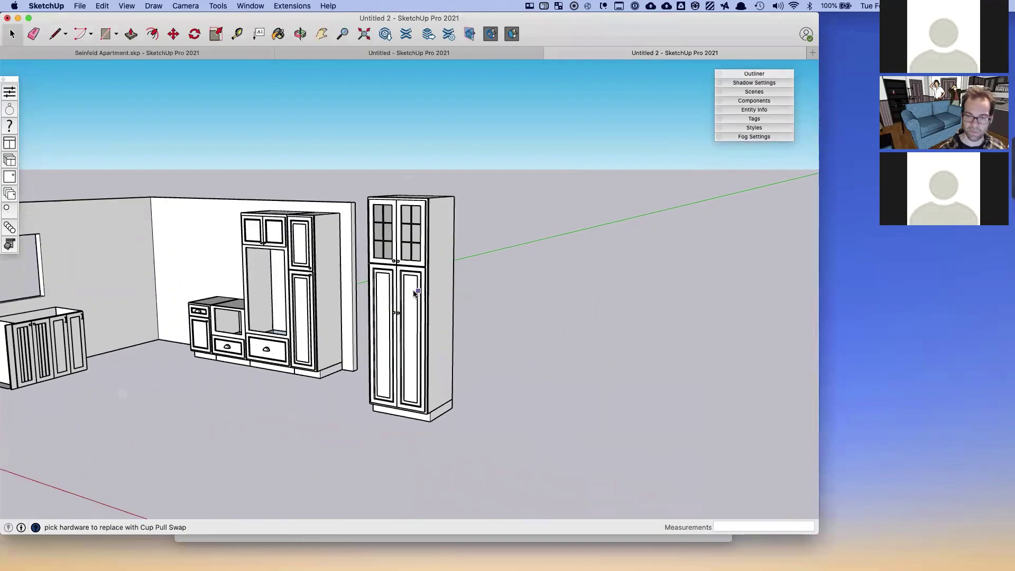
{"action": "scroll", "coordinate": [395, 318], "scroll_direction": "up", "scroll_amount": 2}
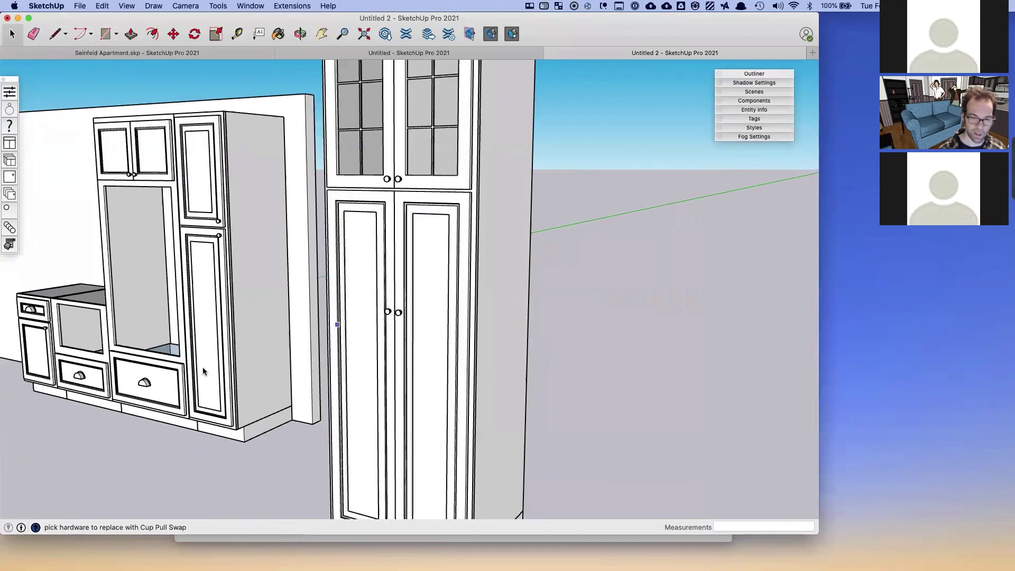
{"action": "key", "text": "space"}
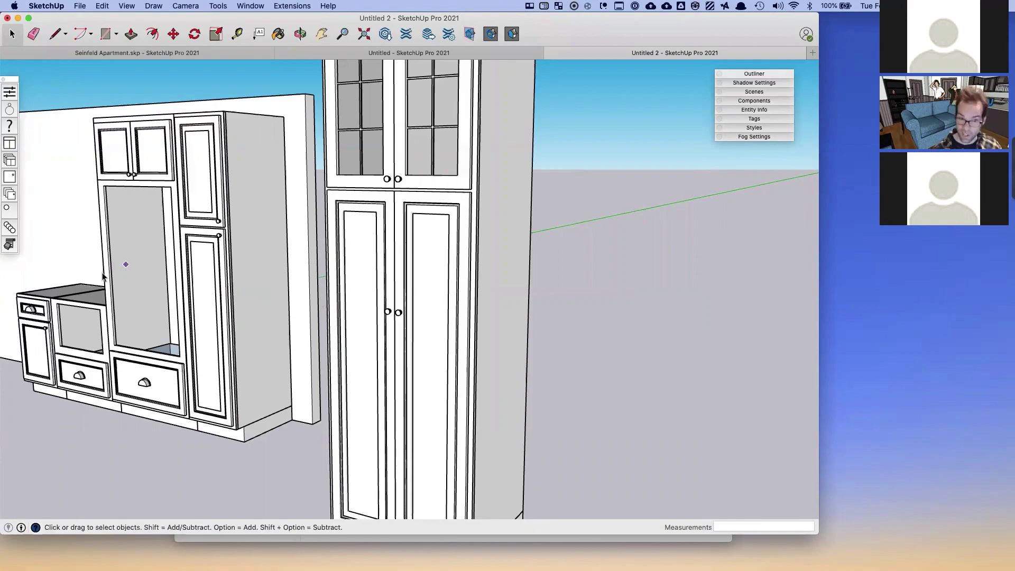
- Pick the Curved Pull from the Multiple Hardwares catalogue for individual swapping
{"action": "left_click", "coordinate": [12, 228]}
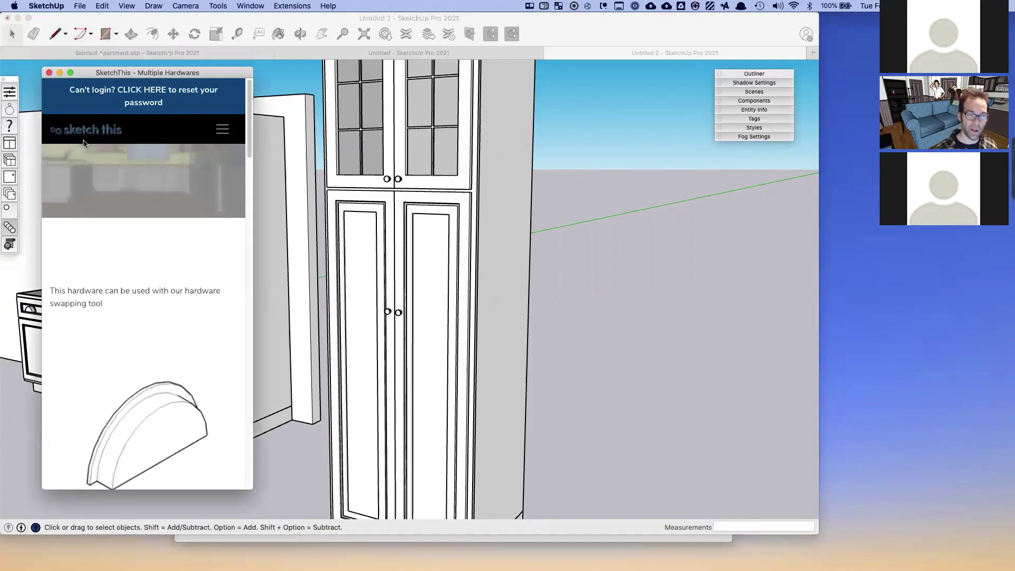
{"action": "scroll", "coordinate": [202, 327], "scroll_direction": "down", "scroll_amount": 5}
{"action": "scroll", "coordinate": [202, 325], "scroll_direction": "down", "scroll_amount": 5}
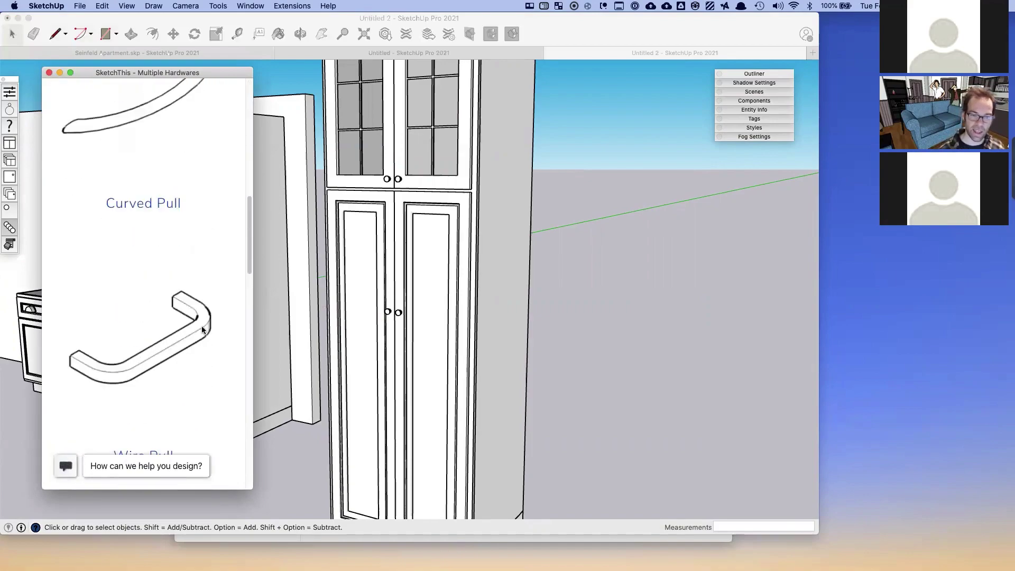
{"action": "scroll", "coordinate": [155, 218], "scroll_direction": "up", "scroll_amount": 1}
{"action": "left_click", "coordinate": [150, 246]}
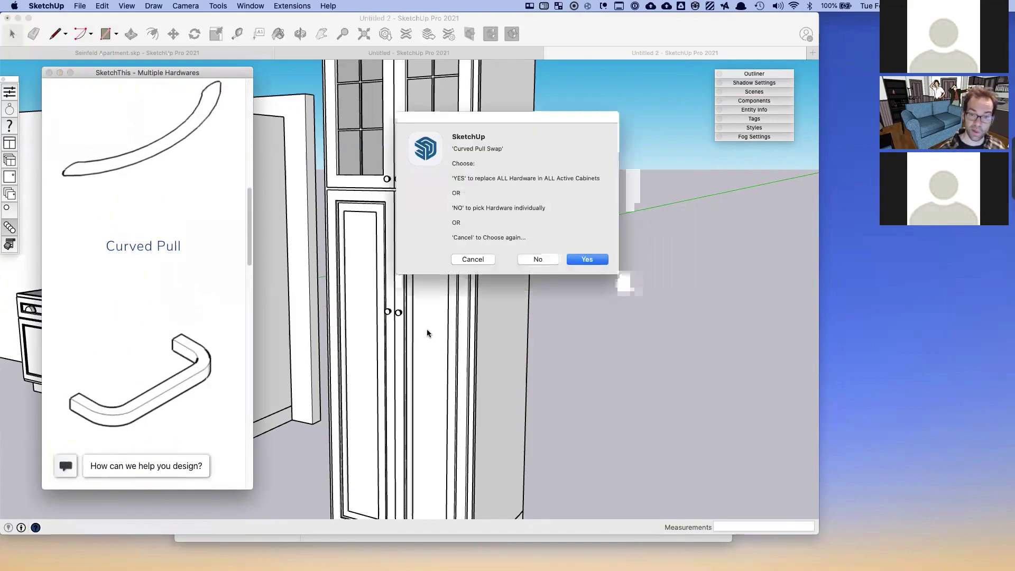
{"action": "left_click", "coordinate": [535, 268]}
- Swap the pantry's lower and upper knobs for curved pulls, close the catalogue, and reorient the view
{"action": "left_click", "coordinate": [399, 314]}
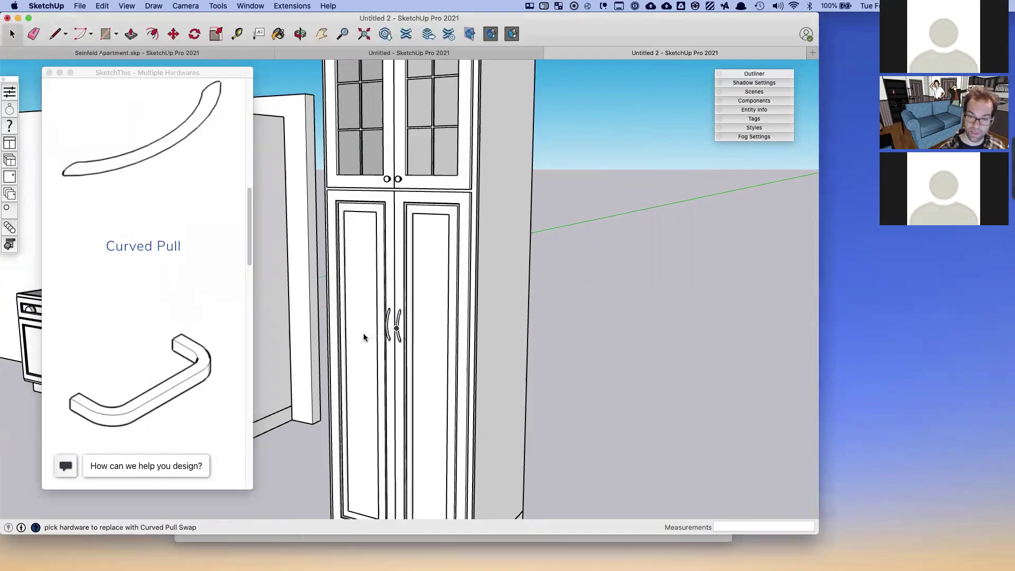
{"action": "scroll", "coordinate": [363, 333], "scroll_direction": "down", "scroll_amount": 4}
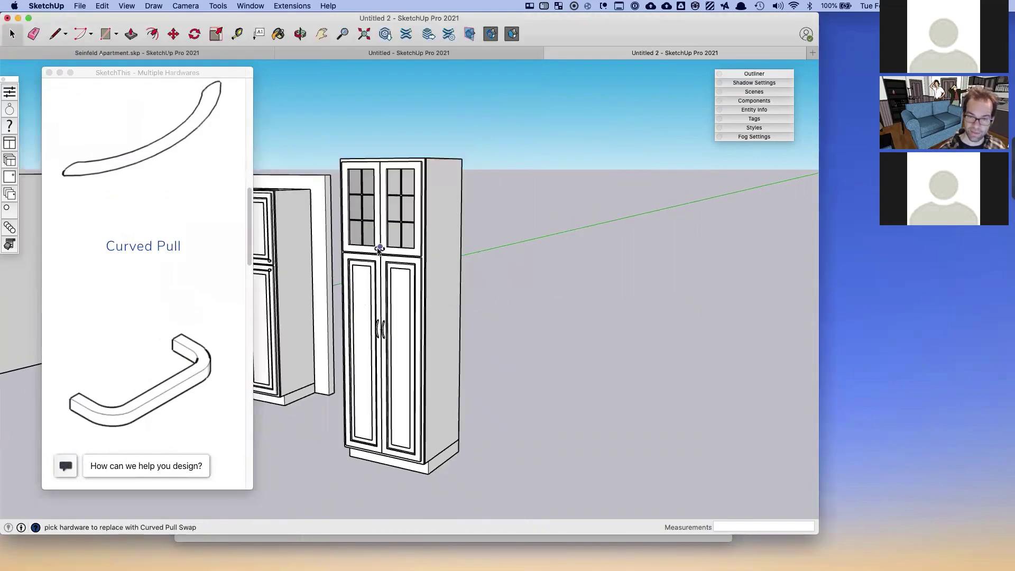
{"action": "scroll", "coordinate": [379, 250], "scroll_direction": "up", "scroll_amount": 5}
{"action": "left_click", "coordinate": [373, 246]}
{"action": "left_click", "coordinate": [395, 246]}
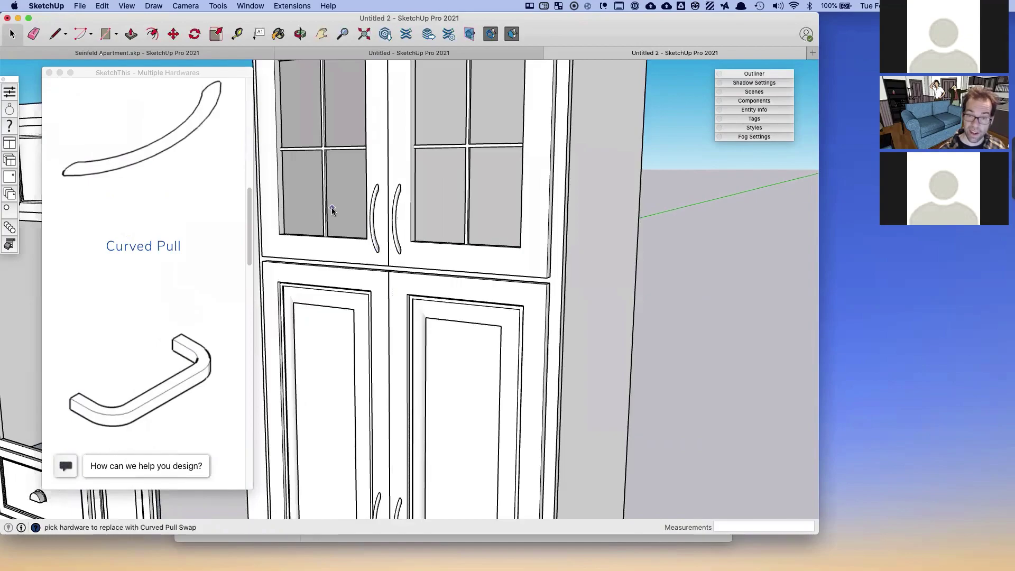
{"action": "left_click", "coordinate": [49, 73]}
{"action": "scroll", "coordinate": [127, 123], "scroll_direction": "down", "scroll_amount": 6}
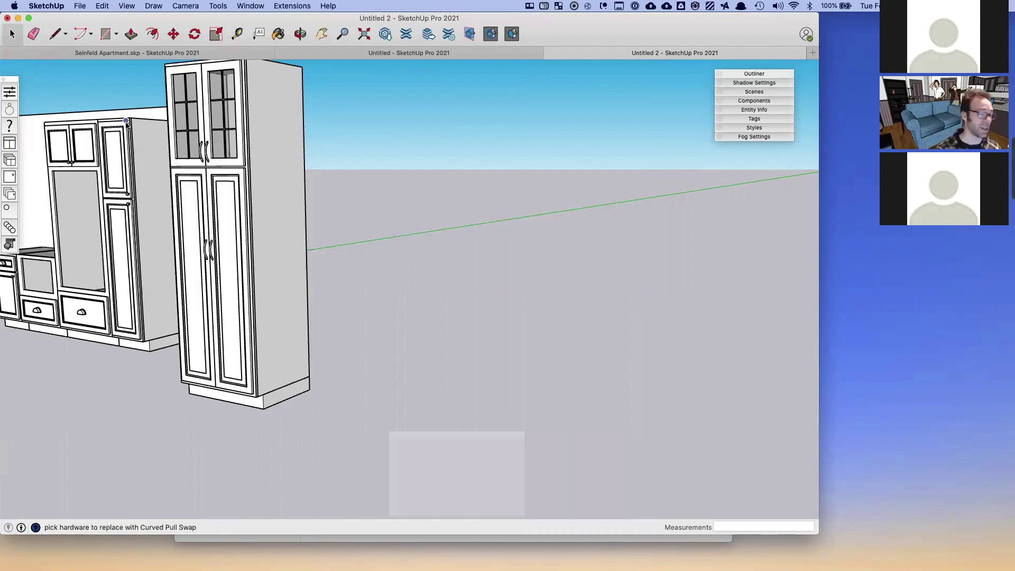
{"action": "middle_click_drag", "start_coordinate": [235, 197], "coordinate": [378, 206], "text": "shift"}
{"action": "key", "text": "space"}
{"action": "middle_click_drag", "start_coordinate": [242, 217], "coordinate": [311, 270]}
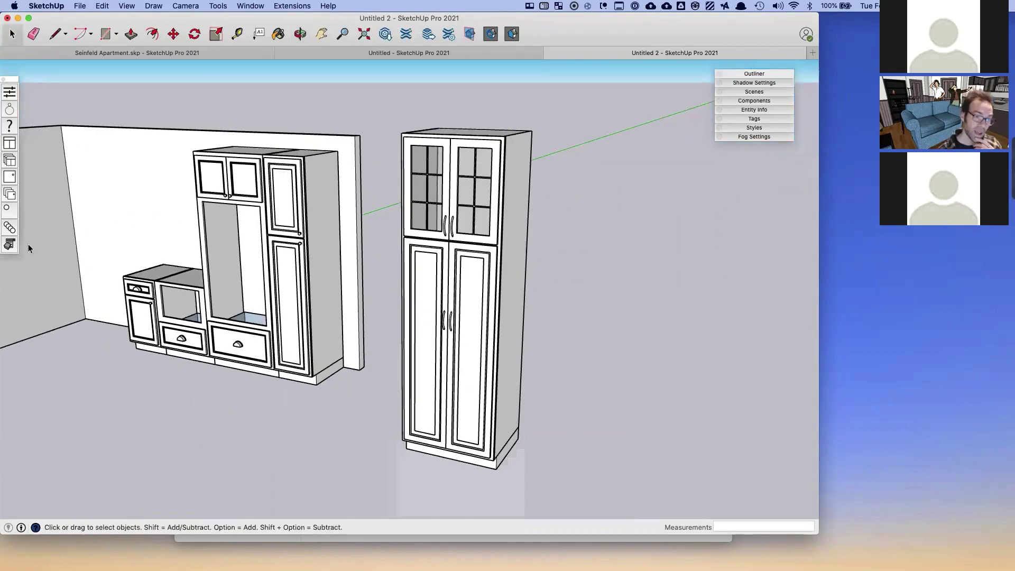
- Show Component Options for the Tall Cabinet: 31" wide, 101.75" high, 25.5" deep, 1/2" Overlay
{"action": "left_click", "coordinate": [9, 245]}
{"action": "left_click_drag", "start_coordinate": [204, 122], "coordinate": [192, 140]}
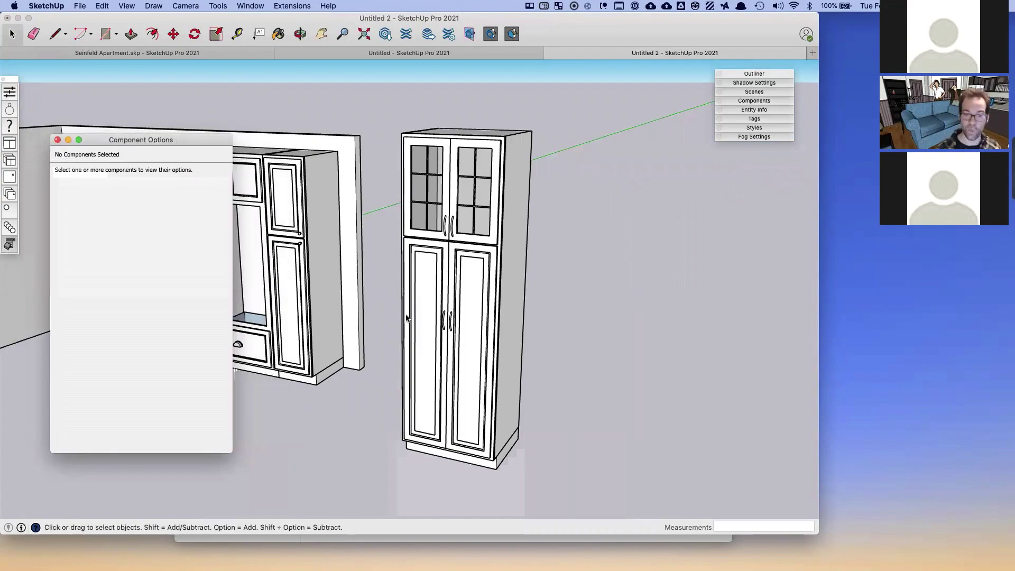
{"action": "left_click", "coordinate": [429, 284]}
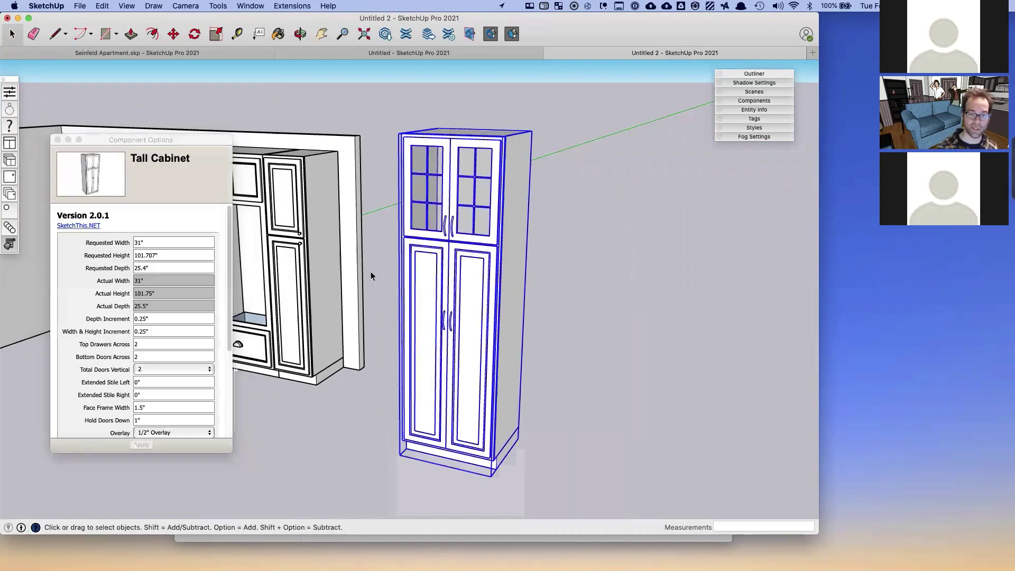
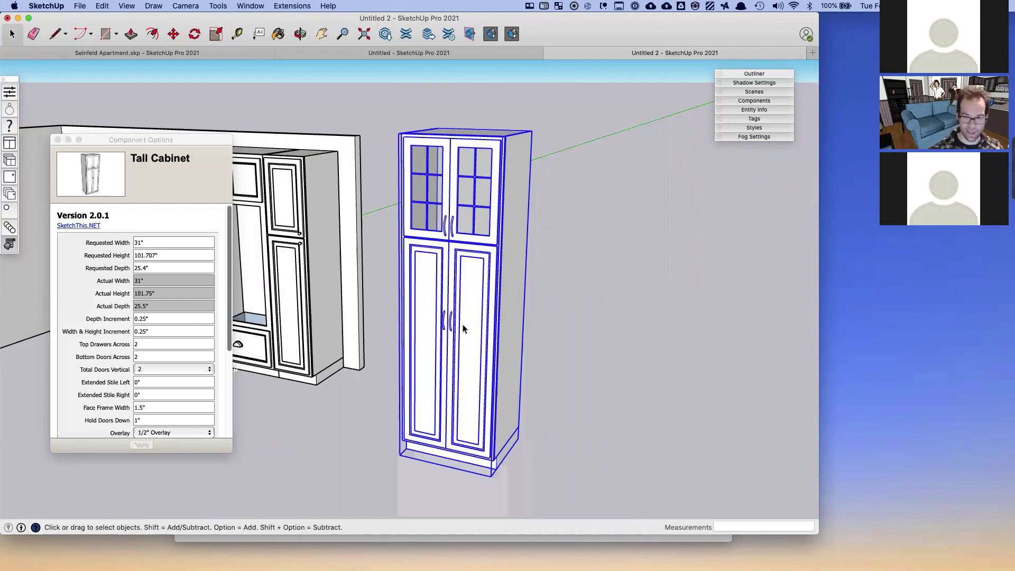
- Select the room's wall group and launch the SketchThis Single Cabinet window
{"action": "left_click", "coordinate": [334, 284]}
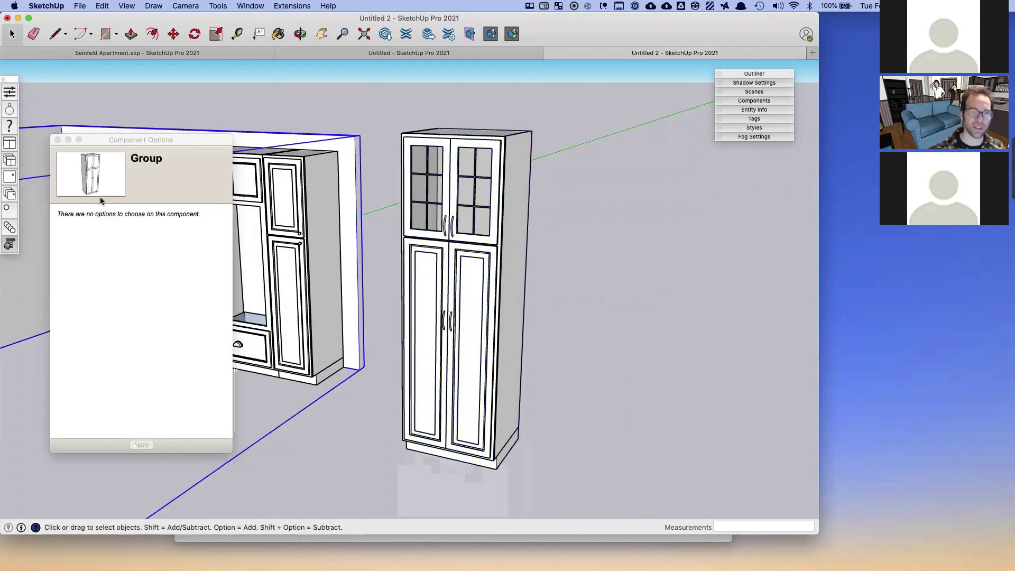
{"action": "left_click", "coordinate": [18, 142]}
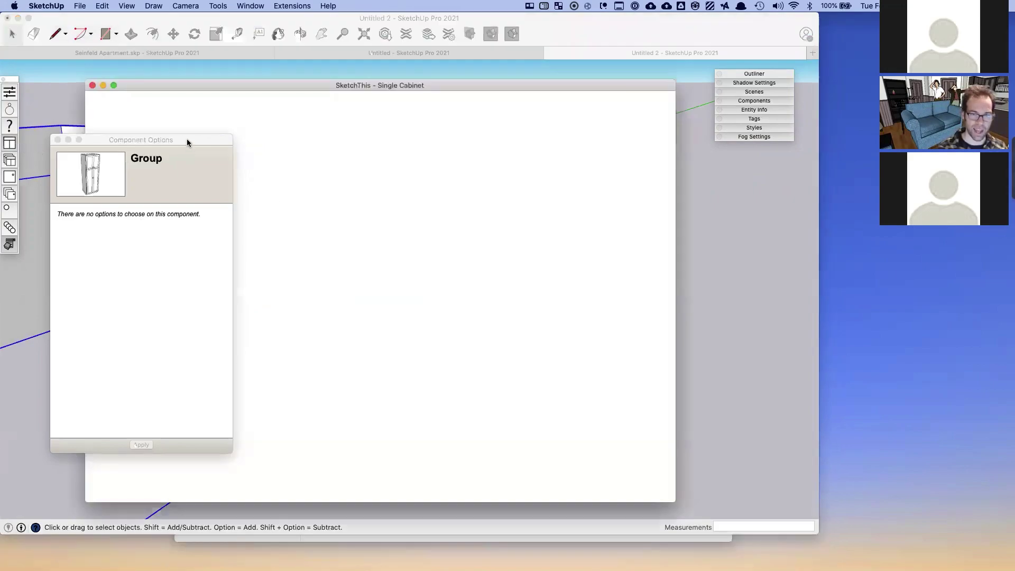
- Insert a 36-inch Door & Drawer Base Cabinet from the catalogue into the model
{"action": "left_click_drag", "start_coordinate": [188, 143], "coordinate": [162, 140]}
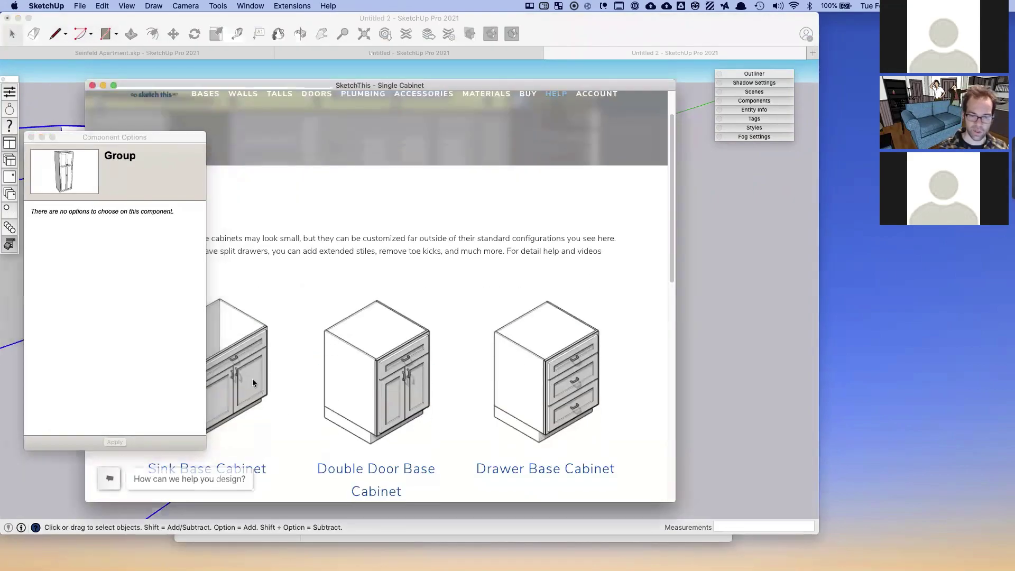
{"action": "left_click", "coordinate": [255, 380]}
{"action": "left_click", "coordinate": [329, 444]}
{"action": "middle_click_drag", "start_coordinate": [339, 441], "coordinate": [406, 376]}
{"action": "left_click", "coordinate": [337, 433]}
- Move the base cabinet so it sits right beside the tall cabinet
{"action": "key", "text": "m"}
{"action": "left_click", "coordinate": [394, 370]}
{"action": "scroll", "coordinate": [394, 370], "scroll_direction": "down", "scroll_amount": 4}
{"action": "left_click", "coordinate": [550, 408]}
{"action": "key", "text": "space"}
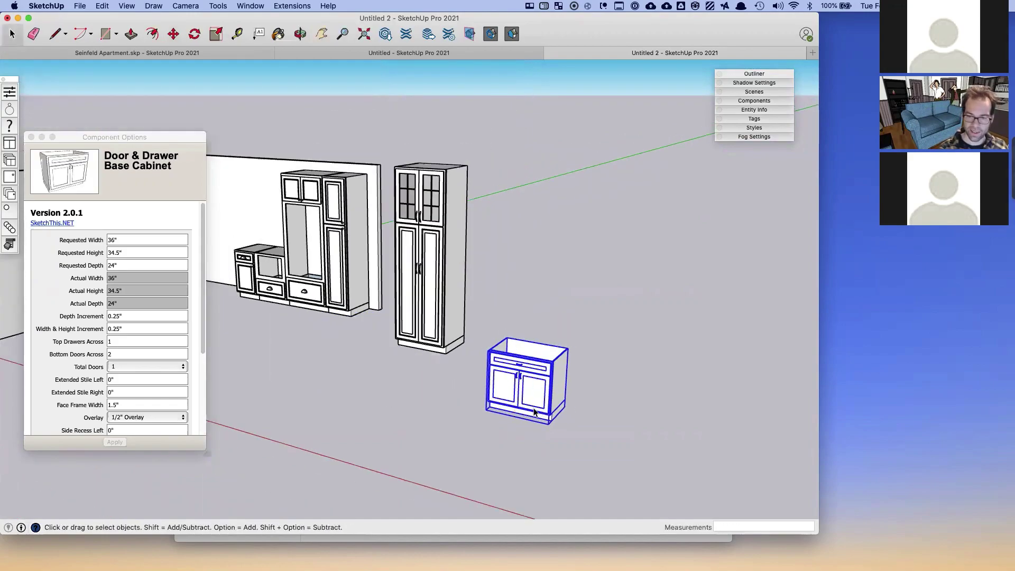
{"action": "scroll", "coordinate": [534, 412], "scroll_direction": "up", "scroll_amount": 10}
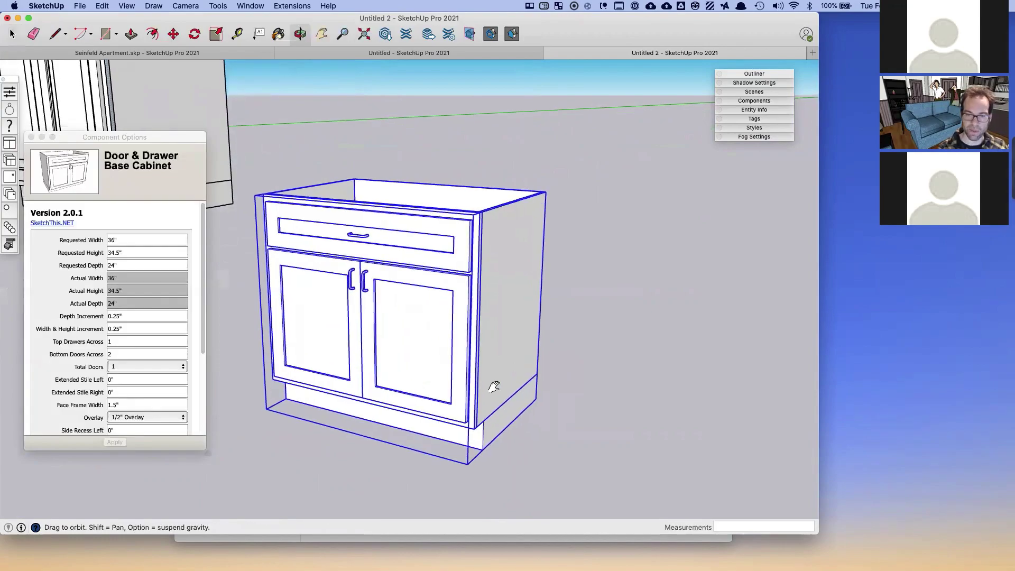
{"action": "middle_click_drag", "start_coordinate": [494, 386], "coordinate": [525, 386], "text": "shift"}
{"action": "scroll", "coordinate": [96, 362], "scroll_direction": "down", "scroll_amount": 5}
{"action": "scroll", "coordinate": [96, 365], "scroll_direction": "up", "scroll_amount": 5}
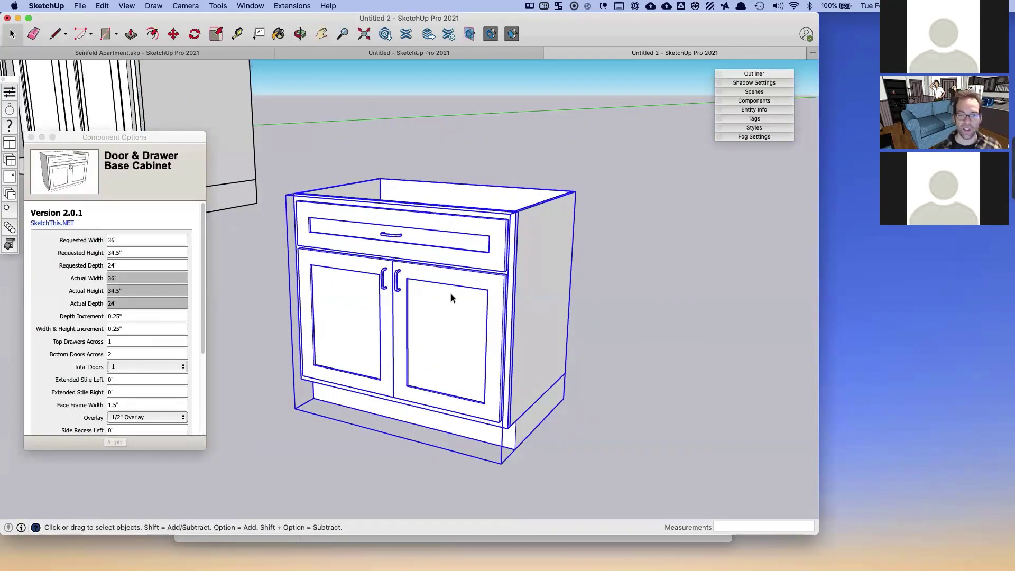
- Enter the base cabinet, select its face frame for FaceFrameAssembly options, and turn on X-ray
{"action": "double_click", "coordinate": [425, 254]}
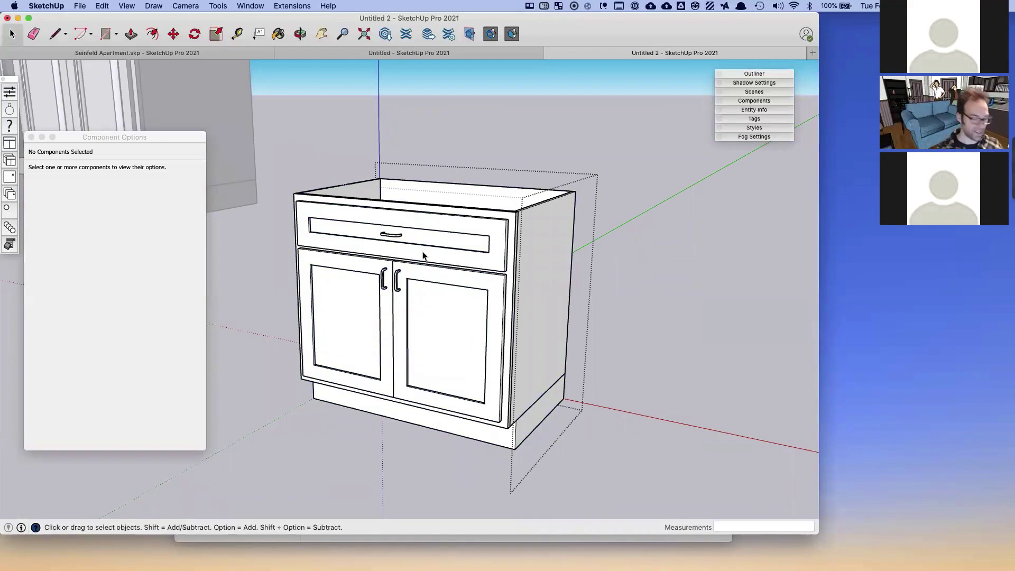
{"action": "middle_click_drag", "start_coordinate": [451, 261], "coordinate": [453, 222]}
{"action": "middle_click_drag", "start_coordinate": [484, 172], "coordinate": [306, 236]}
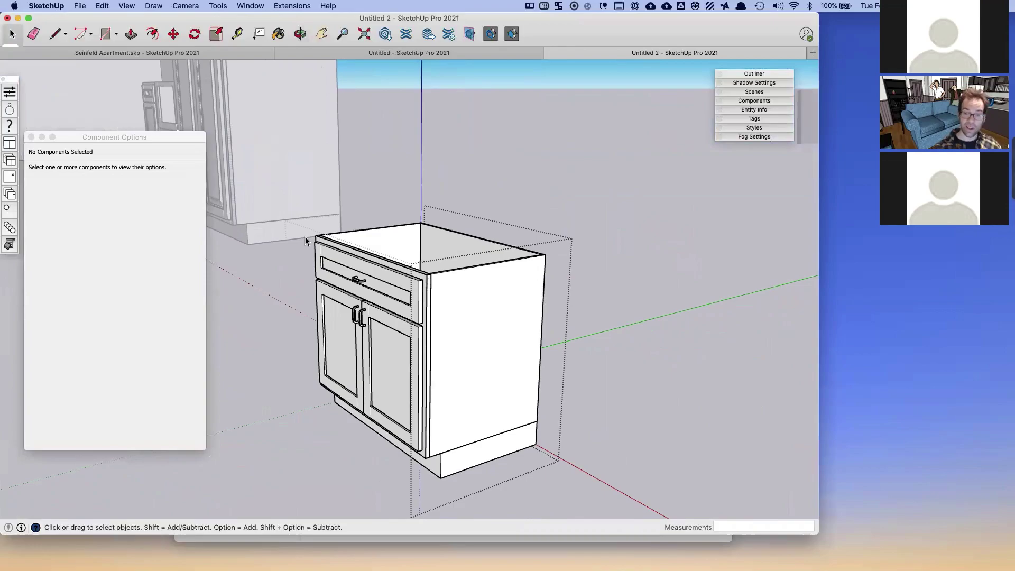
{"action": "left_click", "coordinate": [399, 300]}
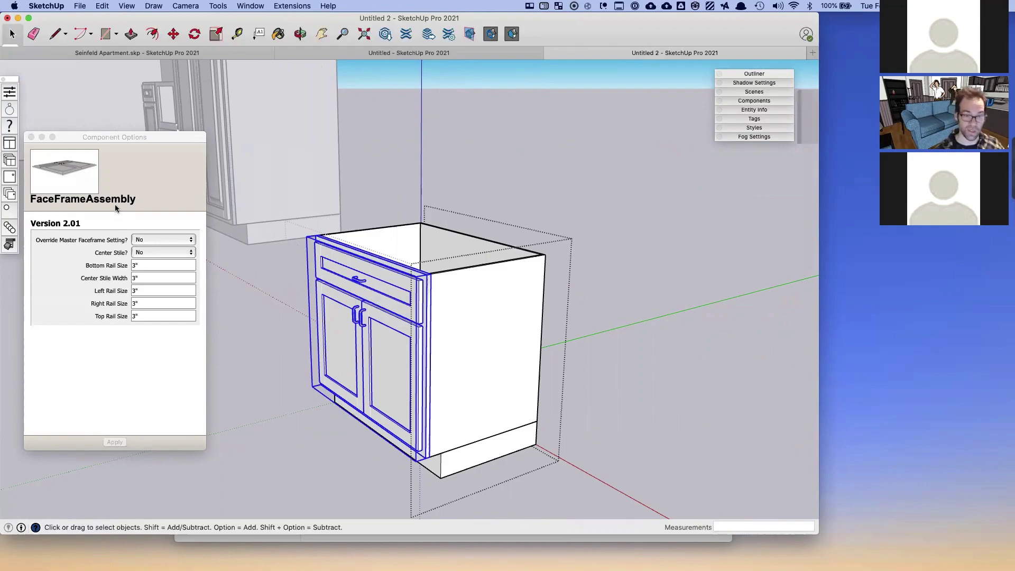
{"action": "mouse_move", "coordinate": [512, 331]}
{"action": "middle_mouse_down"}
{"action": "mouse_move", "coordinate": [554, 307]}
{"action": "mouse_move", "coordinate": [421, 259]}
{"action": "mouse_move", "coordinate": [379, 212]}
{"action": "mouse_move", "coordinate": [489, 236]}
{"action": "middle_mouse_up"}
{"action": "scroll", "coordinate": [421, 263], "scroll_direction": "up", "scroll_amount": 5}
{"action": "scroll", "coordinate": [422, 263], "scroll_direction": "down", "scroll_amount": 5}
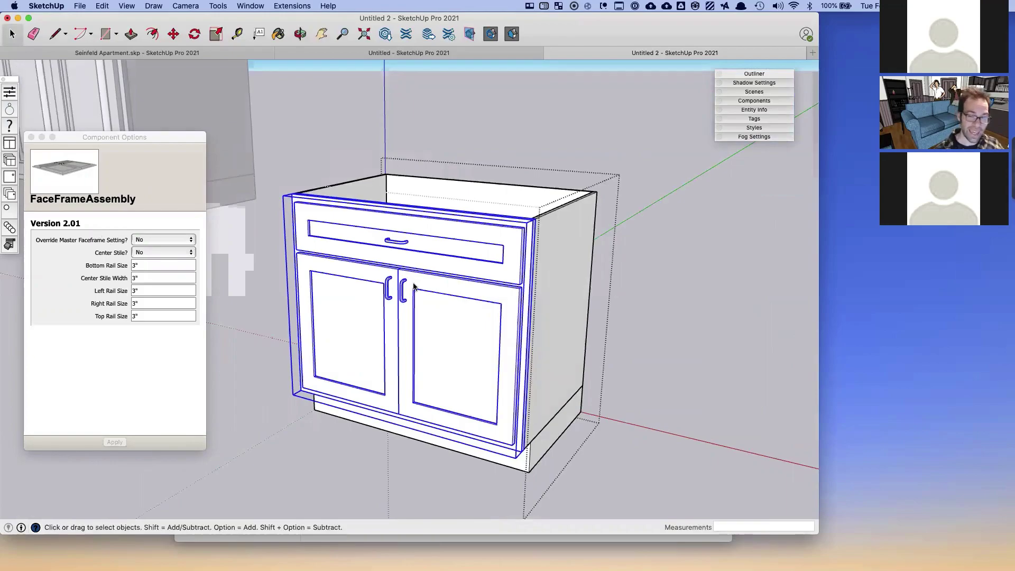
{"action": "middle_click_drag", "start_coordinate": [407, 281], "coordinate": [459, 286]}
{"action": "key", "text": "x"}
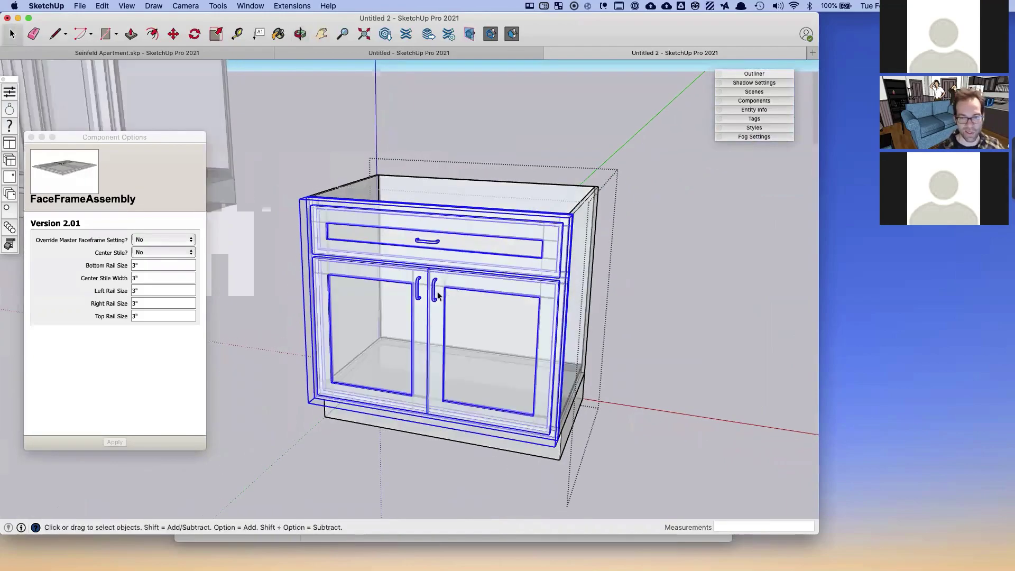
{"action": "scroll", "coordinate": [422, 268], "scroll_direction": "up", "scroll_amount": 3}
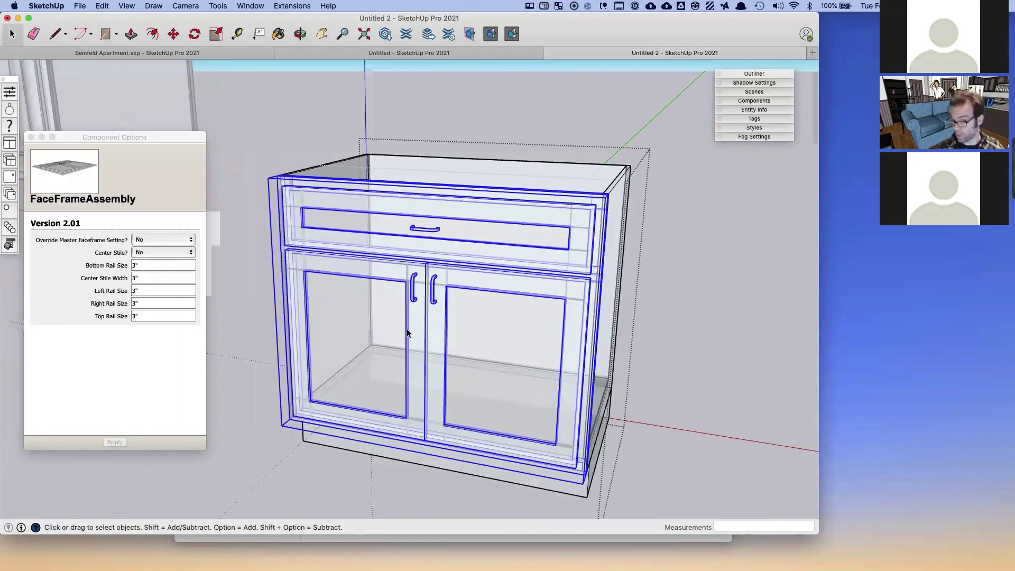
- Set Override Master Faceframe and Center Stile to Yes and apply
{"action": "left_click", "coordinate": [154, 242]}
{"action": "left_click", "coordinate": [144, 229]}
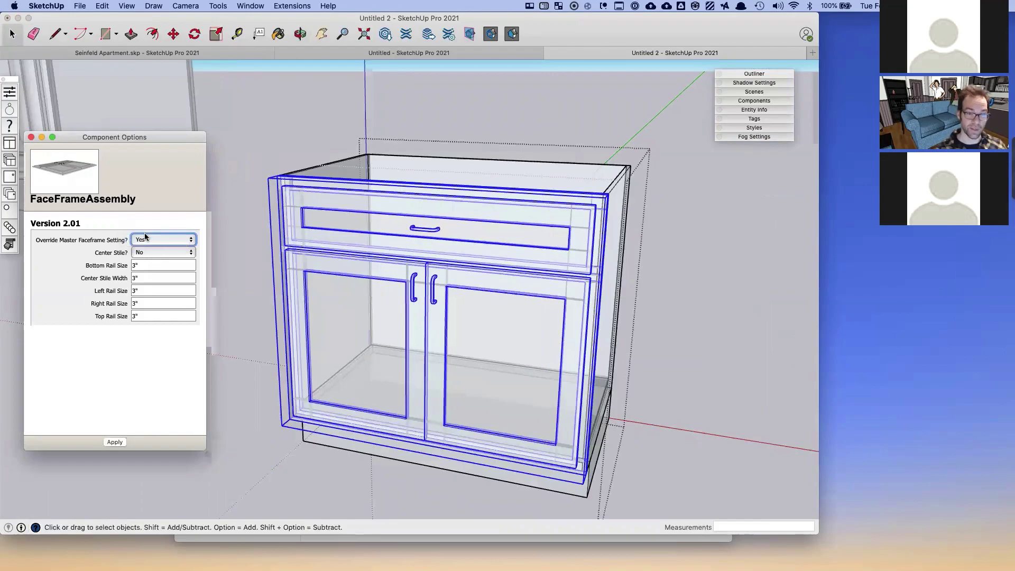
{"action": "left_click", "coordinate": [164, 253]}
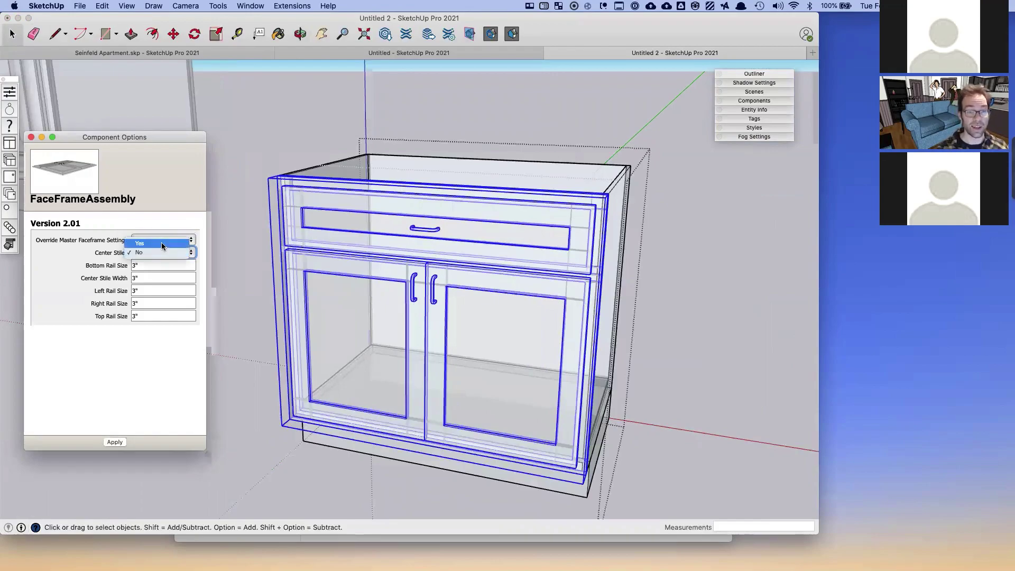
{"action": "left_click", "coordinate": [161, 244]}
{"action": "left_click", "coordinate": [112, 445]}
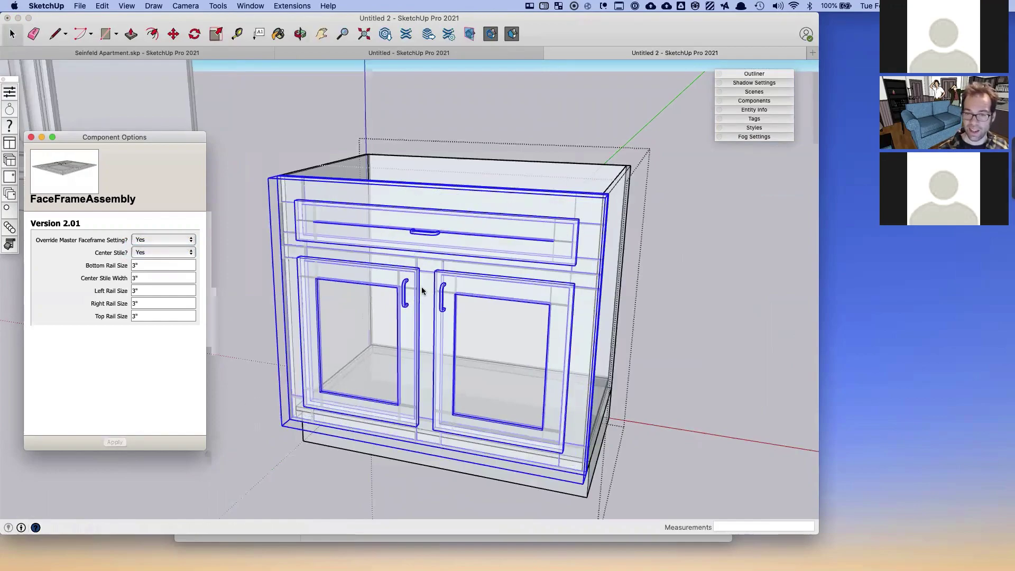
{"action": "middle_click_drag", "start_coordinate": [430, 283], "coordinate": [427, 254]}
{"action": "key", "text": "x"}
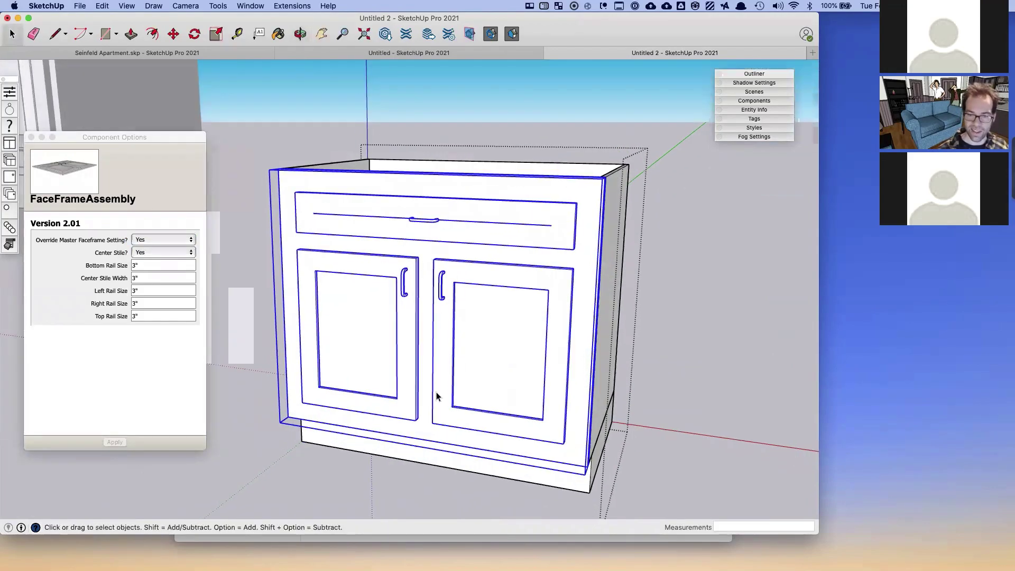
- Enter 2" for the bottom rail, center stile, left and right sizes and apply
{"action": "left_click", "coordinate": [154, 264]}
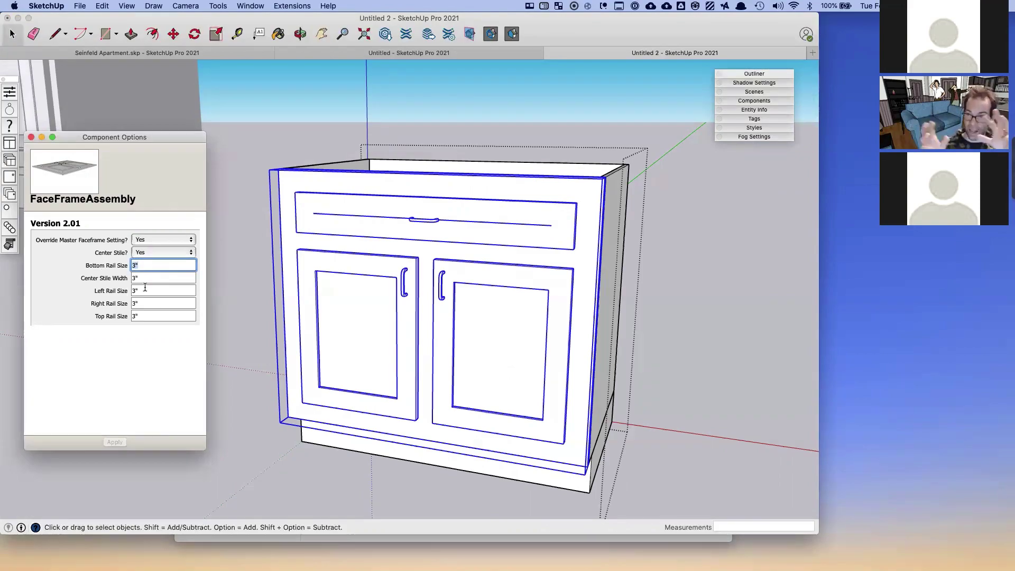
{"action": "left_click", "coordinate": [141, 291]}
{"action": "left_click", "coordinate": [141, 304]}
{"action": "left_click", "coordinate": [143, 316]}
{"action": "left_click", "coordinate": [146, 265]}
{"action": "type", "text": "2"}
{"action": "key", "text": "Tab"}
{"action": "type", "text": "2"}
{"action": "key", "text": "Tab"}
{"action": "type", "text": "2"}
{"action": "key", "text": "Tab"}
{"action": "type", "text": "2"}
{"action": "key", "text": "Tab"}
{"action": "left_click", "coordinate": [109, 442]}
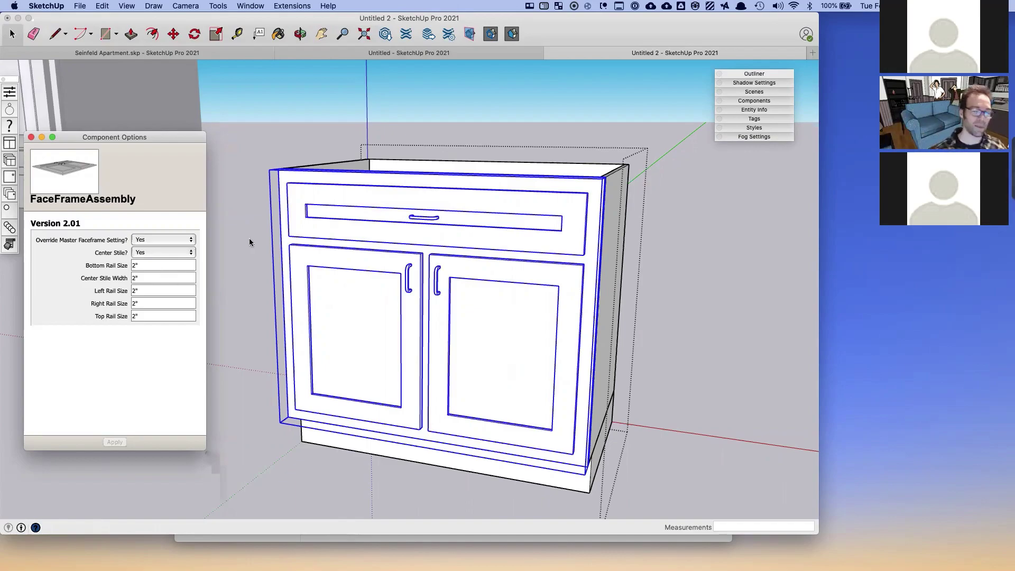
- Look down on the cabinet and select its box
{"action": "left_click", "coordinate": [345, 232]}
{"action": "middle_click_drag", "start_coordinate": [343, 192], "coordinate": [345, 206]}
{"action": "left_click", "coordinate": [354, 170]}
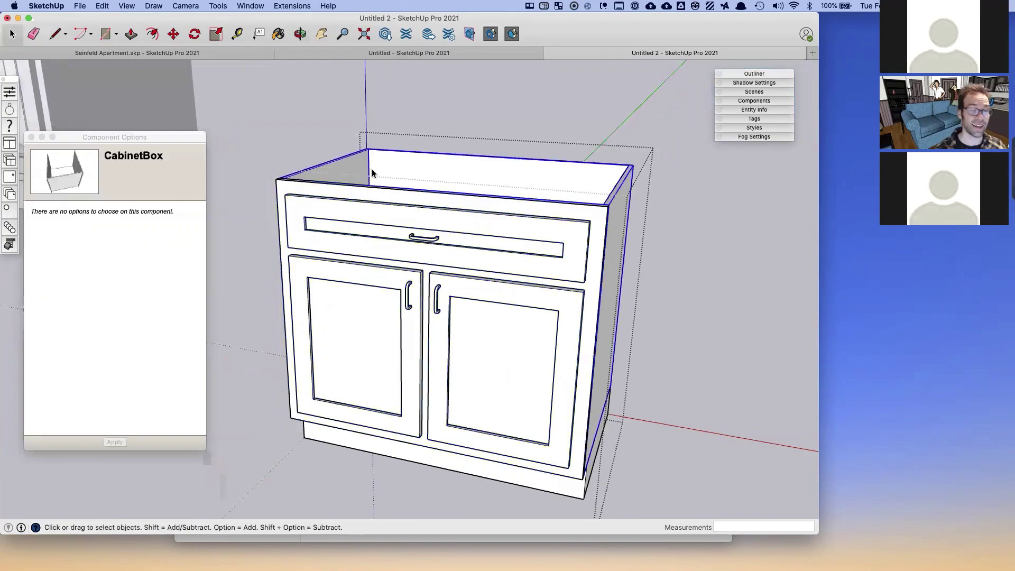
- Inspect the toe kick and face frame, then exit the cabinet and clear the selection
{"action": "left_click", "coordinate": [544, 478]}
{"action": "middle_click_drag", "start_coordinate": [544, 478], "coordinate": [502, 426]}
{"action": "left_click", "coordinate": [505, 425]}
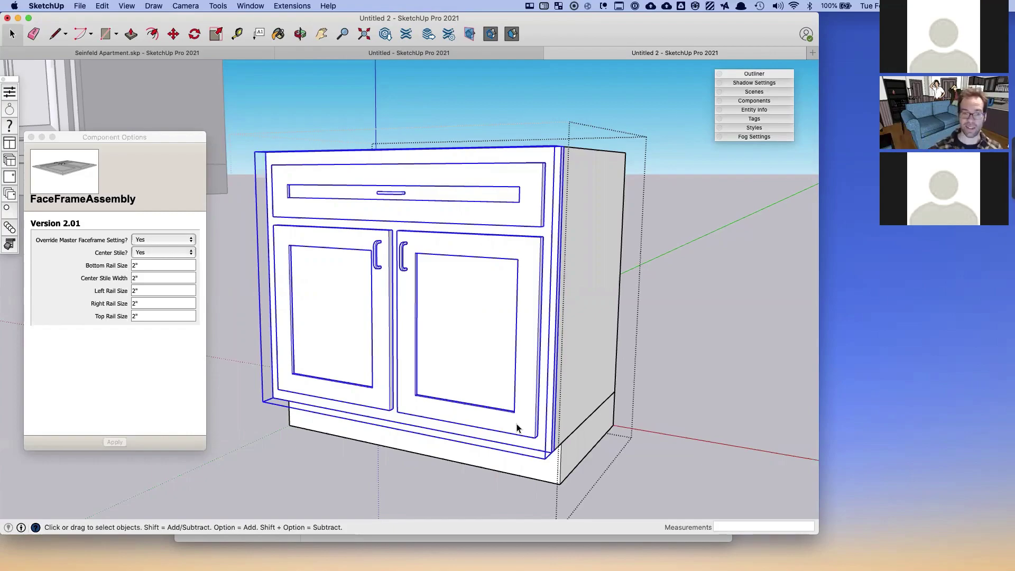
{"action": "middle_click_drag", "start_coordinate": [518, 429], "coordinate": [467, 338]}
{"action": "scroll", "coordinate": [468, 338], "scroll_direction": "down", "scroll_amount": 3}
{"action": "scroll", "coordinate": [468, 341], "scroll_direction": "down", "scroll_amount": 3}
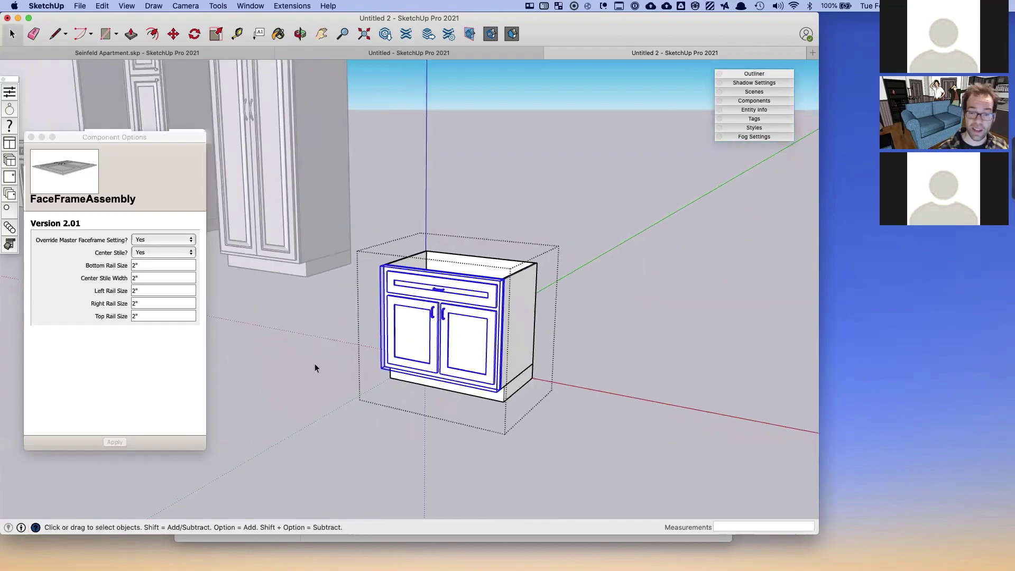
{"action": "left_click", "coordinate": [316, 364]}
{"action": "scroll", "coordinate": [422, 366], "scroll_direction": "up", "scroll_amount": 1}
{"action": "middle_click_drag", "start_coordinate": [422, 363], "coordinate": [421, 363], "text": "shift"}
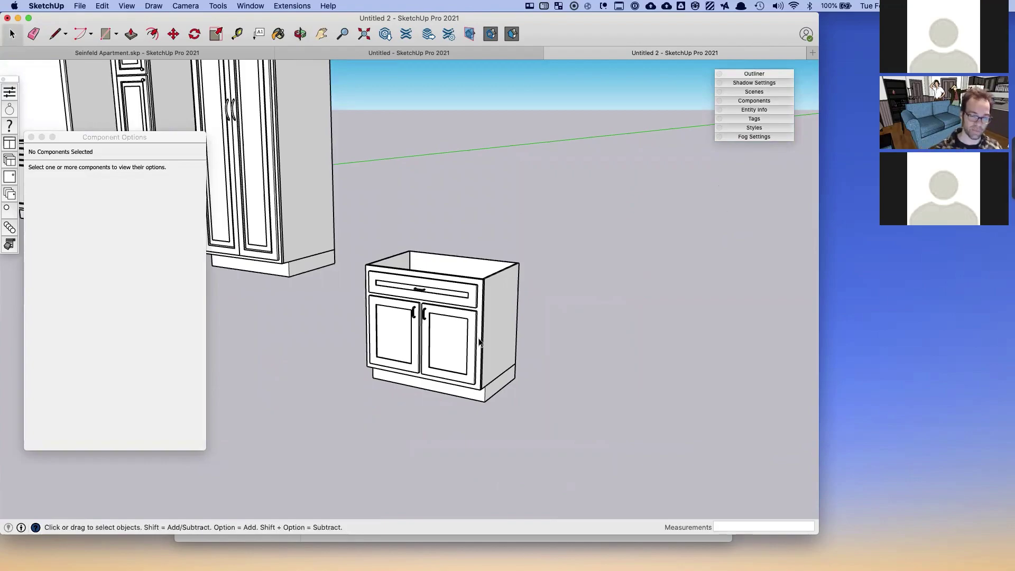
- Select the 42" Door & Drawer Base Cabinet below the window
{"action": "middle_click_drag", "start_coordinate": [477, 341], "coordinate": [717, 335], "text": "shift"}
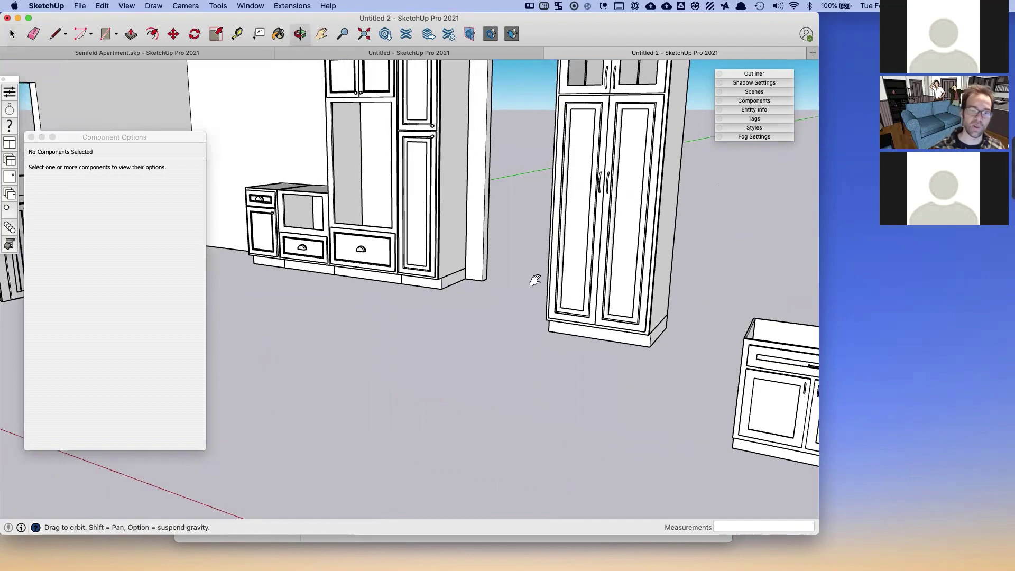
{"action": "middle_click_drag", "start_coordinate": [338, 285], "coordinate": [555, 306], "text": "shift"}
{"action": "middle_click_drag", "start_coordinate": [251, 284], "coordinate": [423, 328]}
{"action": "left_click", "coordinate": [372, 308]}
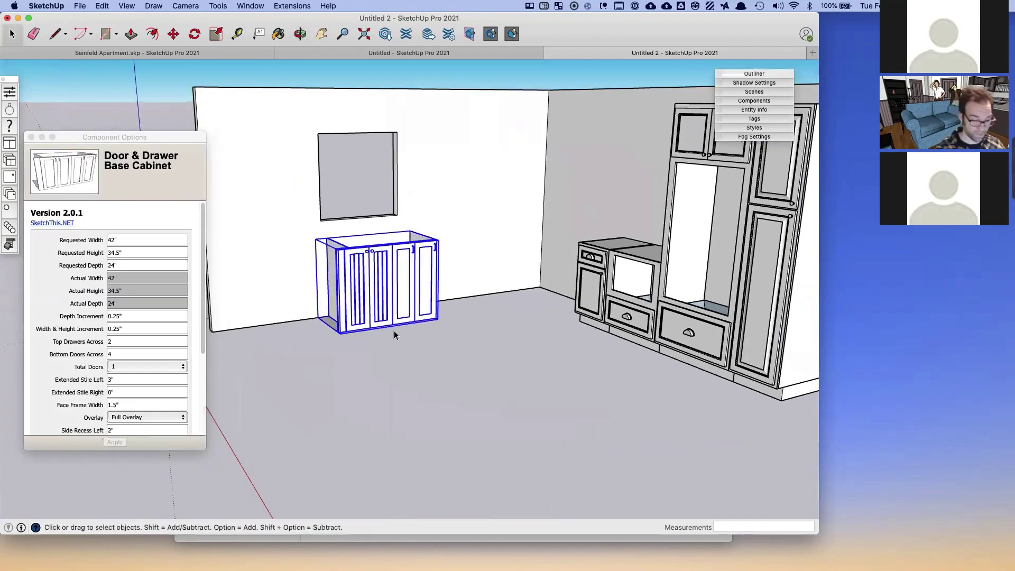
- Delete the 42" cabinet and place the first catalogue base cabinet against the wall
{"action": "key", "text": "Delete"}
{"action": "left_click", "coordinate": [13, 150]}
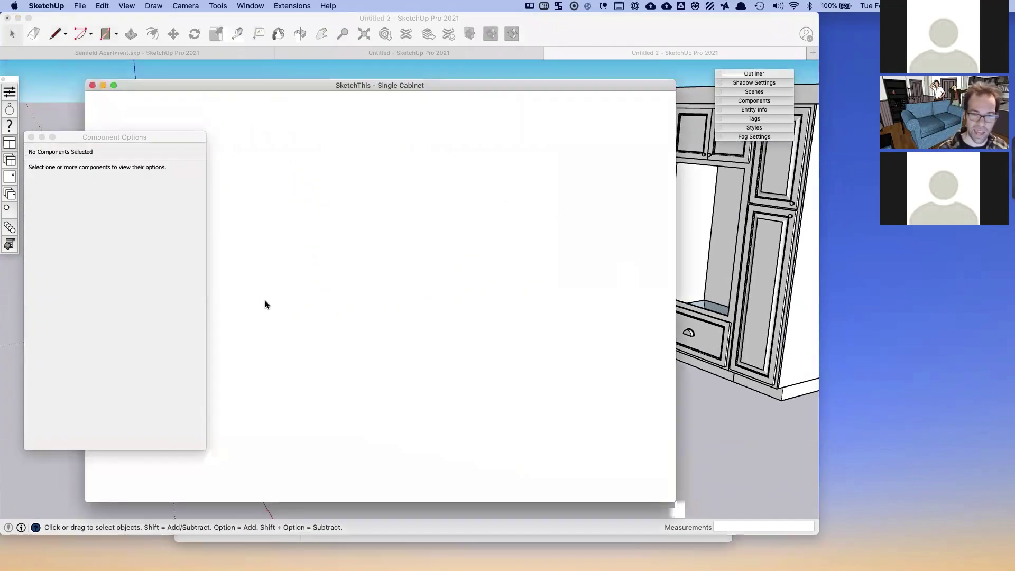
{"action": "left_click_drag", "start_coordinate": [172, 137], "coordinate": [168, 161]}
{"action": "left_click_drag", "start_coordinate": [222, 84], "coordinate": [279, 86]}
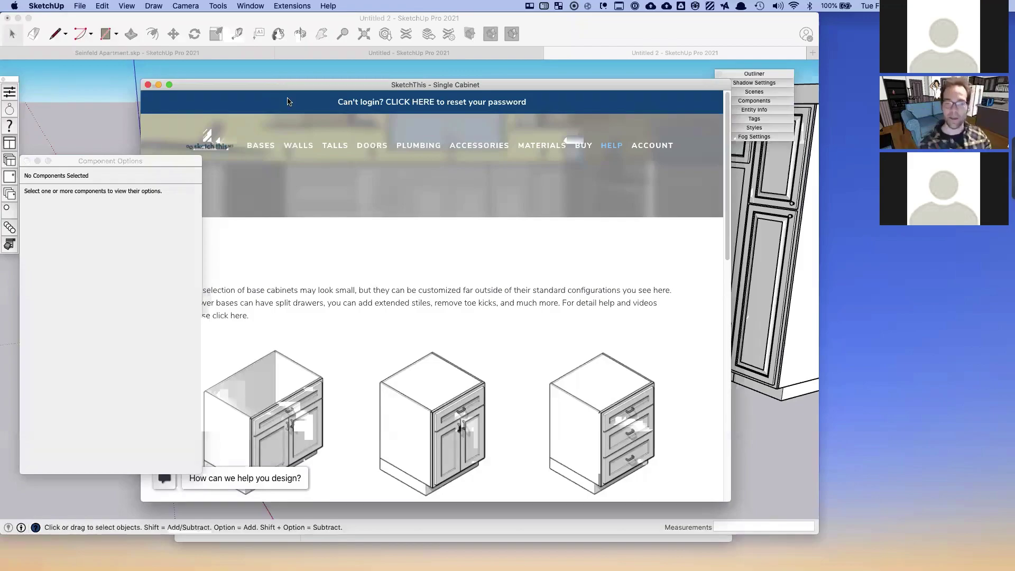
{"action": "left_click", "coordinate": [301, 411]}
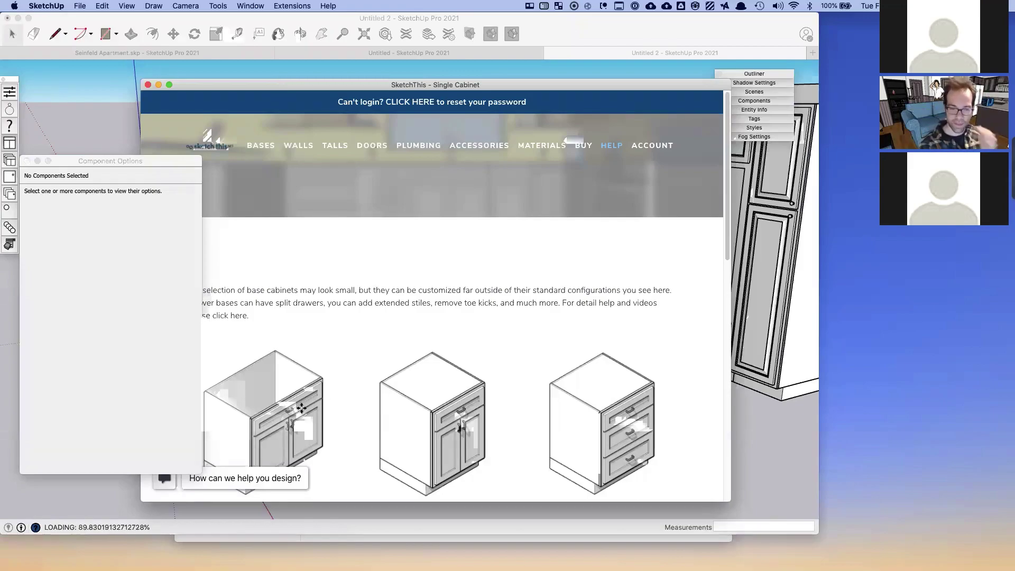
{"action": "left_click", "coordinate": [381, 316]}
- Rotate the new 36" base cabinet 90° with the Move tool
{"action": "middle_click_drag", "start_coordinate": [393, 344], "coordinate": [447, 340]}
{"action": "scroll", "coordinate": [379, 337], "scroll_direction": "up", "scroll_amount": 4}
{"action": "left_click", "coordinate": [449, 363]}
{"action": "key", "text": "m"}
{"action": "left_click", "coordinate": [406, 279]}
{"action": "left_click", "coordinate": [390, 298]}
{"action": "scroll", "coordinate": [375, 387], "scroll_direction": "up", "scroll_amount": 2}
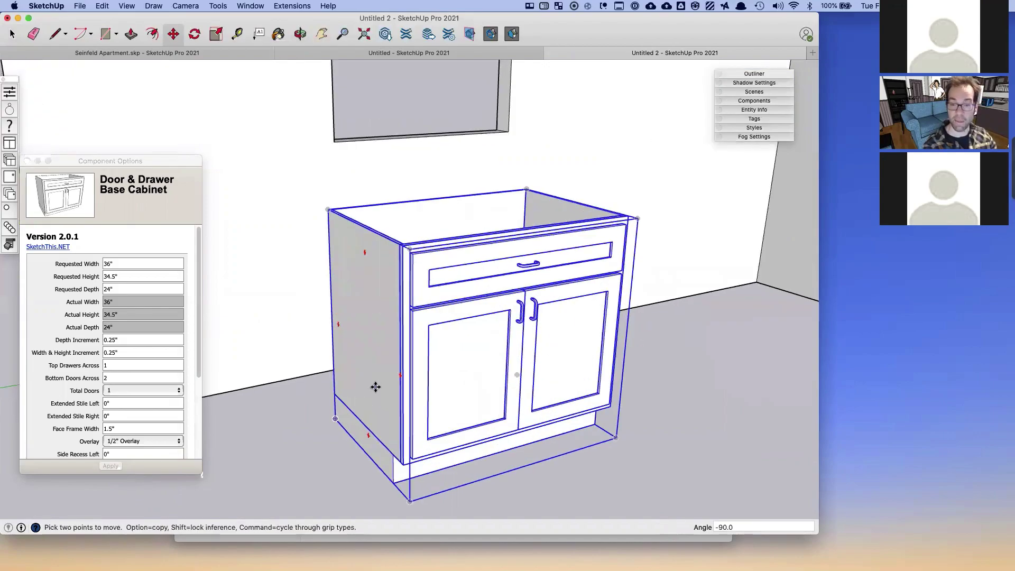
- Replace only the drawer front with the Hidden Door style
{"action": "left_click", "coordinate": [11, 176]}
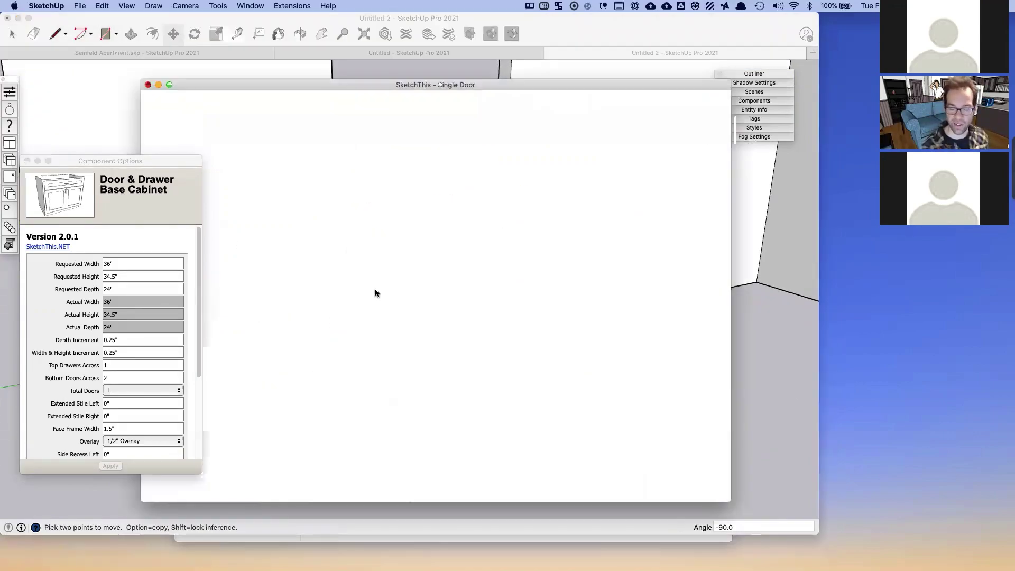
{"action": "scroll", "coordinate": [375, 290], "scroll_direction": "down", "scroll_amount": 10}
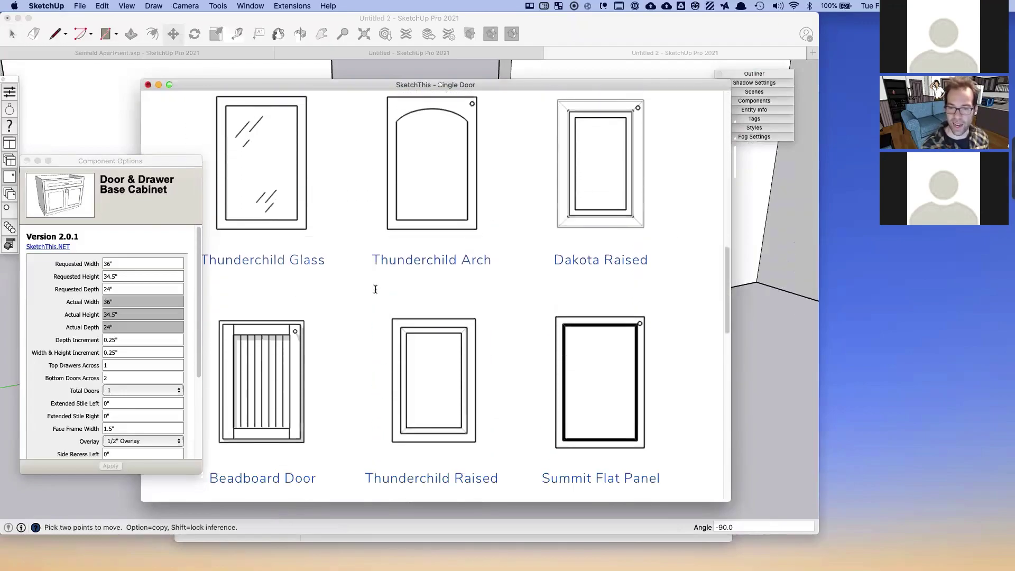
{"action": "scroll", "coordinate": [375, 289], "scroll_direction": "down", "scroll_amount": 5}
{"action": "left_click", "coordinate": [426, 334]}
{"action": "left_click", "coordinate": [536, 259]}
{"action": "key", "text": "space"}
{"action": "middle_click_drag", "start_coordinate": [472, 238], "coordinate": [440, 240], "text": "shift"}
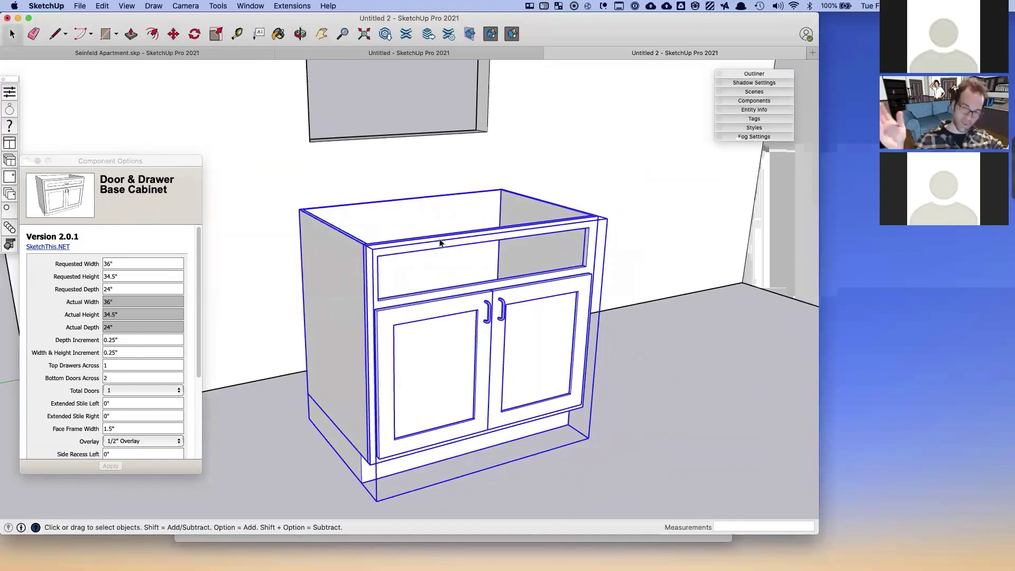
- Hide the RailTop inside the face frame's FaceFrame Top Drawer, then exit and view the corner
{"action": "double_click", "coordinate": [428, 247]}
{"action": "left_click", "coordinate": [399, 247]}
{"action": "double_click", "coordinate": [399, 247]}
{"action": "left_click", "coordinate": [401, 248]}
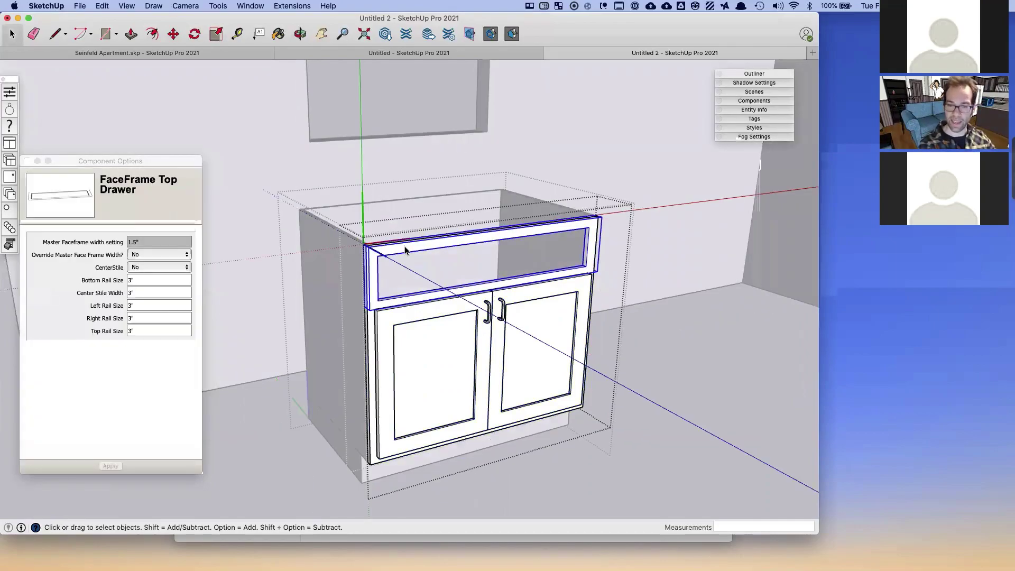
{"action": "double_click", "coordinate": [402, 251]}
{"action": "left_click", "coordinate": [401, 251]}
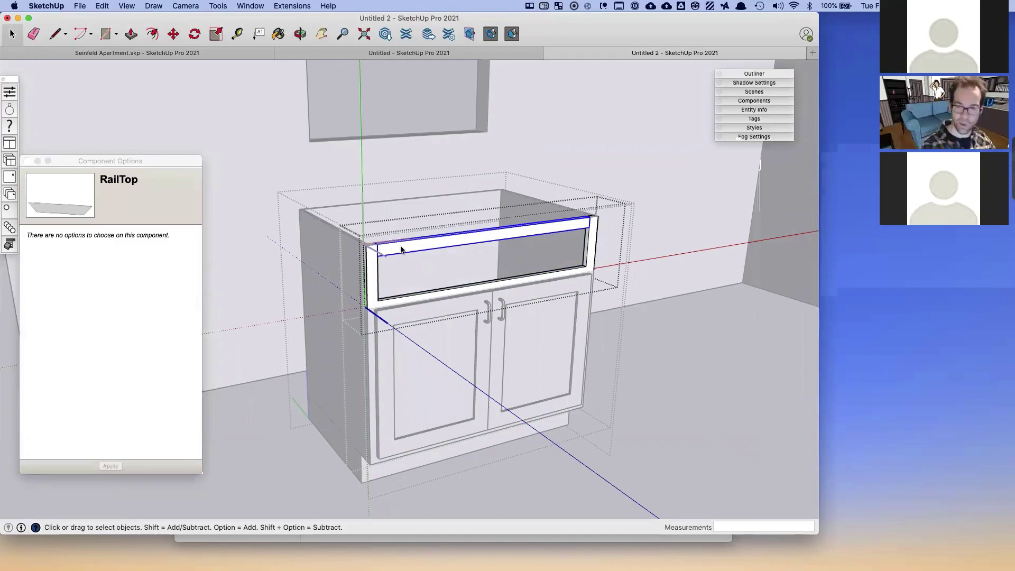
{"action": "right_click", "coordinate": [401, 250]}
{"action": "left_click", "coordinate": [487, 270]}
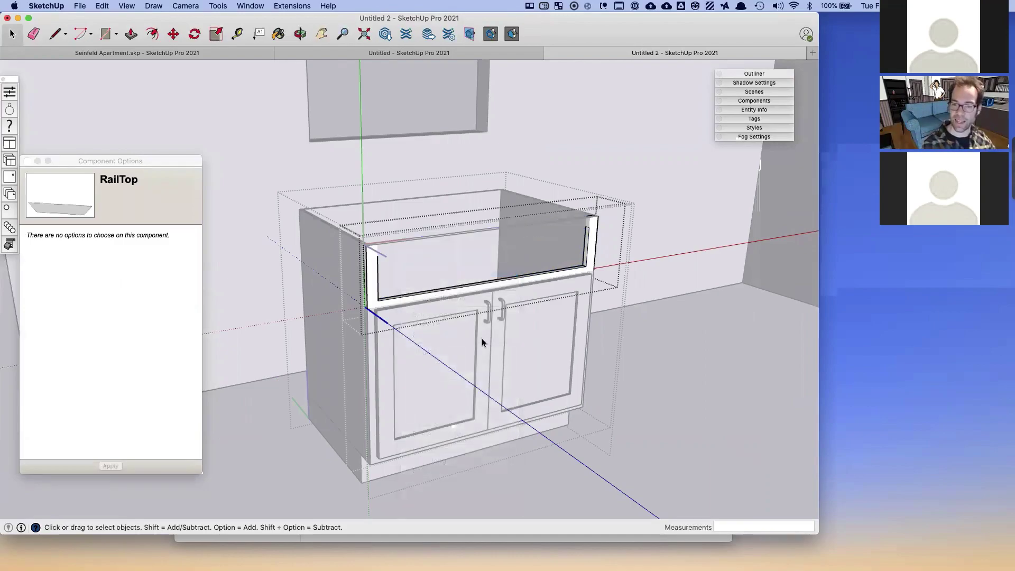
{"action": "left_click", "coordinate": [634, 418]}
{"action": "middle_click_drag", "start_coordinate": [598, 417], "coordinate": [525, 448]}
{"action": "scroll", "coordinate": [344, 338], "scroll_direction": "up", "scroll_amount": 6}
{"action": "middle_click_drag", "start_coordinate": [347, 337], "coordinate": [280, 354]}
{"action": "key", "text": "space"}
- Draw a thin rectangle on the rail, raise it to the cabinet top, and pull it out 3/4"
{"action": "key", "text": "r"}
{"action": "left_click", "coordinate": [304, 311]}
{"action": "left_click", "coordinate": [370, 311]}
{"action": "key", "text": "p"}
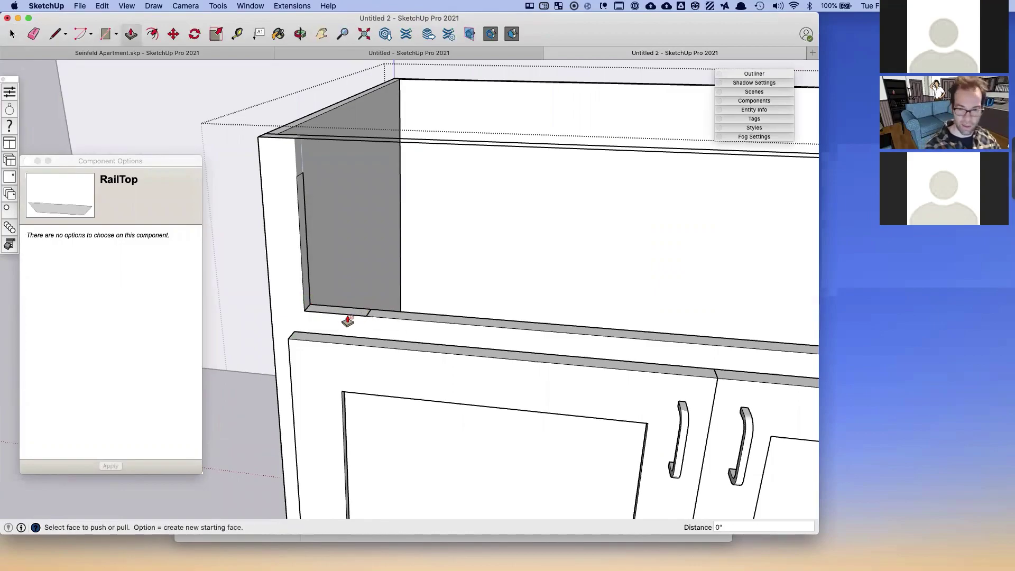
{"action": "left_click", "coordinate": [348, 321]}
{"action": "left_click", "coordinate": [295, 150]}
{"action": "middle_click_drag", "start_coordinate": [351, 159], "coordinate": [255, 233]}
{"action": "left_click", "coordinate": [253, 236]}
{"action": "left_click", "coordinate": [246, 236]}
- Stretch the block across the cabinet front as an apron and close over the top with a panel
{"action": "middle_click_drag", "start_coordinate": [362, 207], "coordinate": [347, 222]}
{"action": "left_click", "coordinate": [351, 220]}
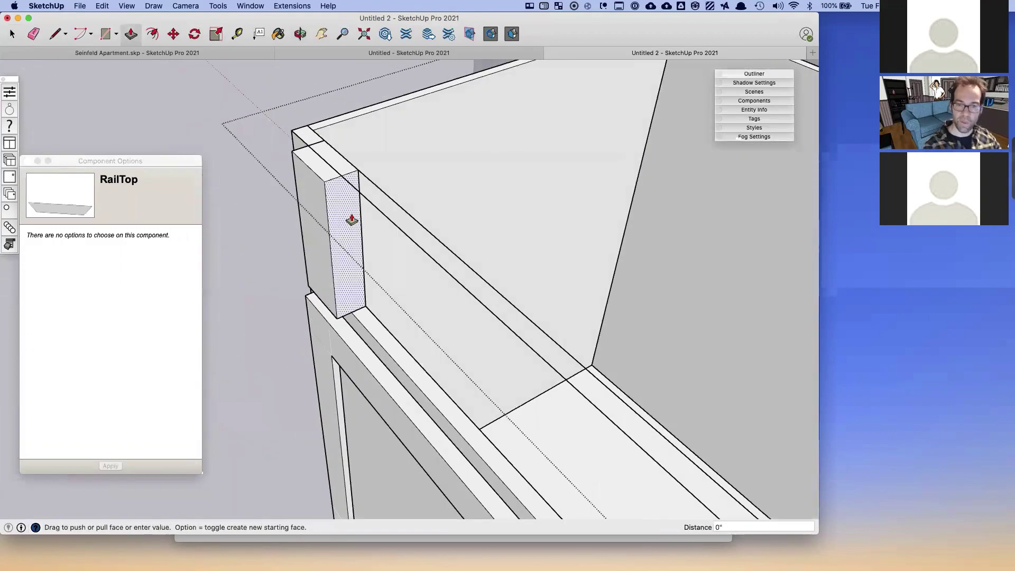
{"action": "scroll", "coordinate": [352, 220], "scroll_direction": "down", "scroll_amount": 10}
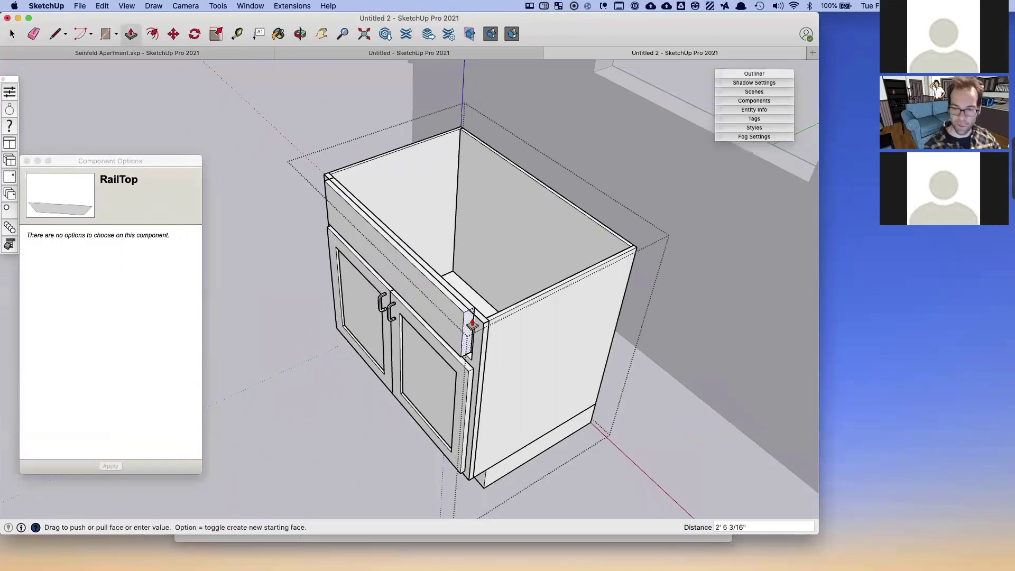
{"action": "left_click", "coordinate": [472, 337]}
{"action": "middle_click_drag", "start_coordinate": [472, 336], "coordinate": [212, 252]}
{"action": "middle_click_drag", "start_coordinate": [334, 212], "coordinate": [491, 317], "text": "shift"}
{"action": "scroll", "coordinate": [507, 309], "scroll_direction": "down", "scroll_amount": 10}
{"action": "scroll", "coordinate": [438, 276], "scroll_direction": "up", "scroll_amount": 6}
{"action": "left_click", "coordinate": [418, 256]}
{"action": "middle_click_drag", "start_coordinate": [434, 253], "coordinate": [463, 255]}
{"action": "left_click", "coordinate": [486, 253]}
- Offset the cabinet top inward and push the inset down into a recessed basin
{"action": "key", "text": "f"}
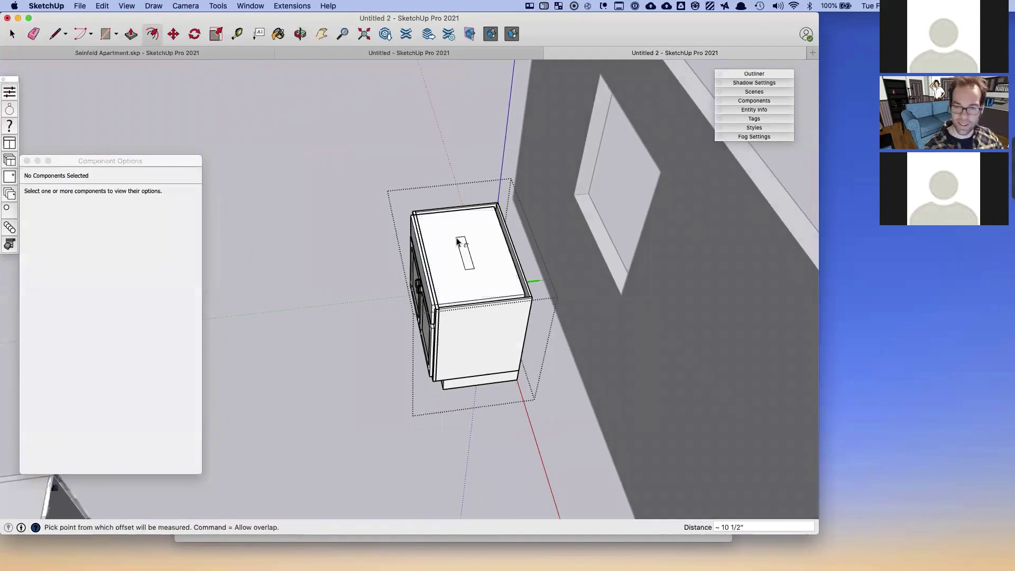
{"action": "key", "text": "Escape"}
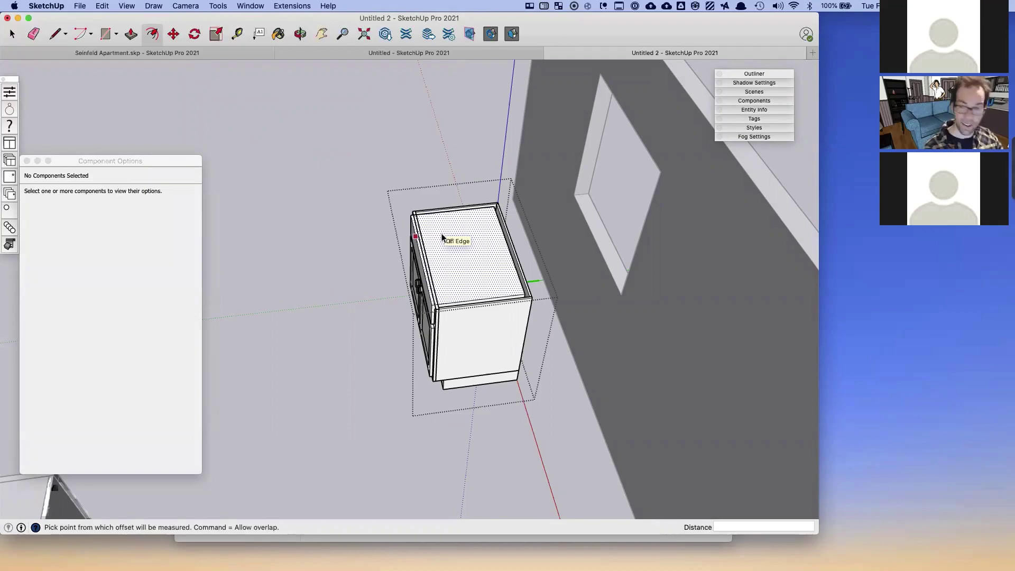
{"action": "left_click", "coordinate": [440, 233]}
{"action": "left_click", "coordinate": [426, 235]}
{"action": "key", "text": "p"}
{"action": "left_click", "coordinate": [451, 240]}
{"action": "left_click", "coordinate": [442, 252]}
{"action": "key", "text": "space"}
{"action": "left_click", "coordinate": [259, 242]}
{"action": "middle_click_drag", "start_coordinate": [259, 242], "coordinate": [480, 297]}
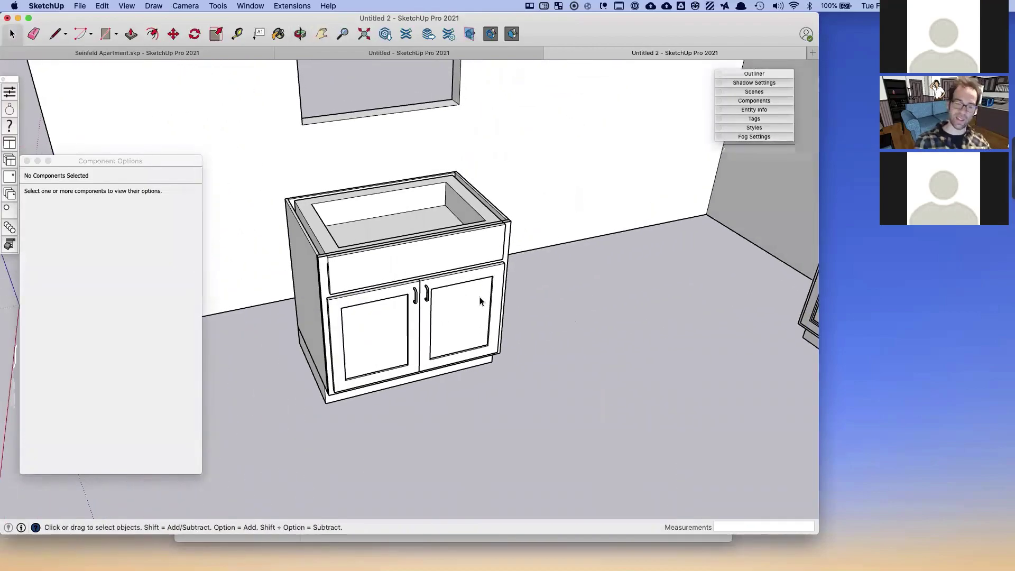